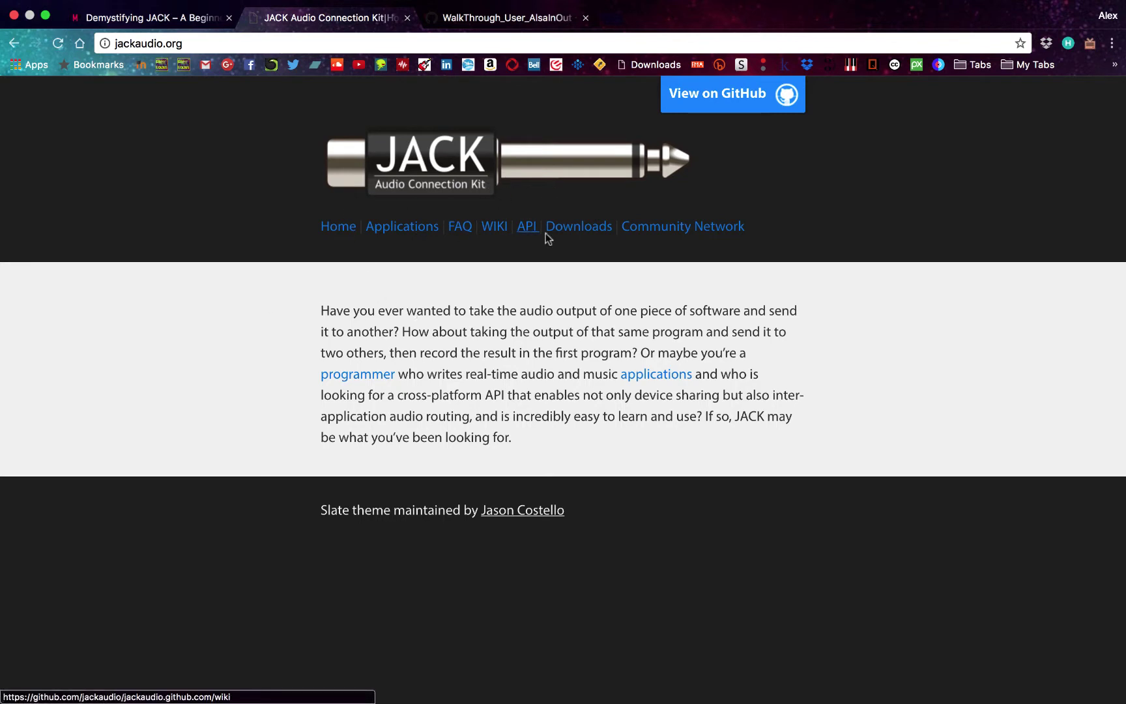
Step: Open the JACK site's Downloads page and examine the JACK2 Binaries and Source tarball entries under OS X
{"action": "left_click", "coordinate": [577, 228]}
{"action": "scroll", "coordinate": [243, 449], "scroll_direction": "down", "scroll_amount": 8}
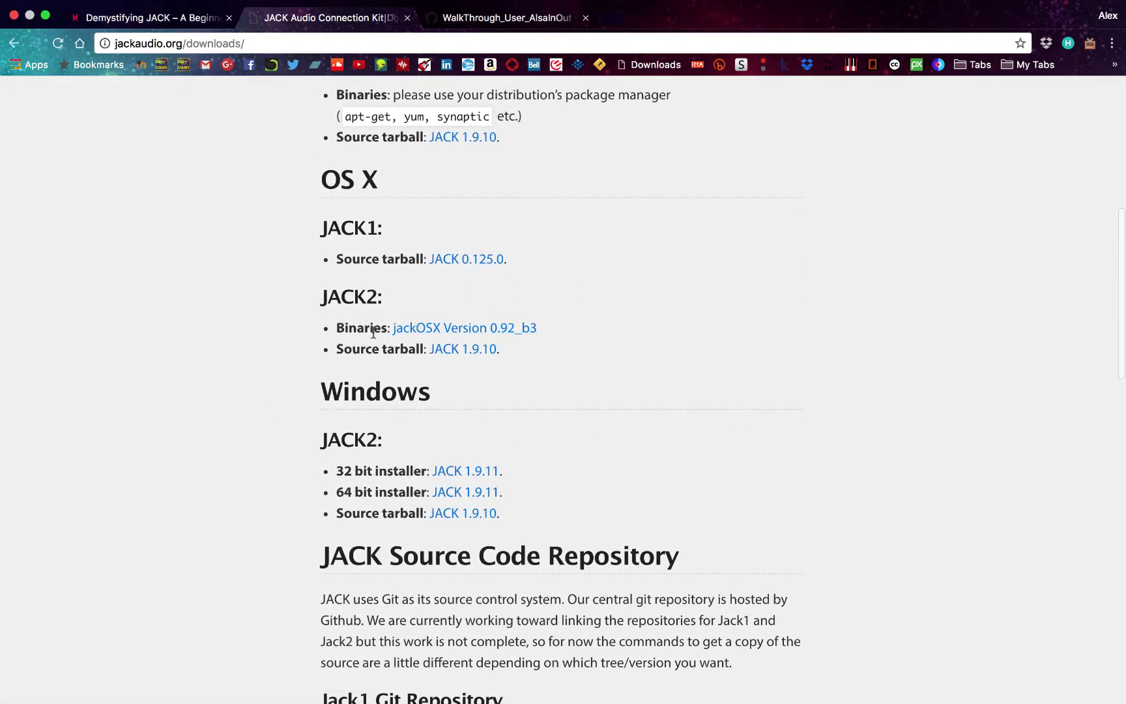
{"action": "left_click_drag", "start_coordinate": [338, 329], "coordinate": [387, 329]}
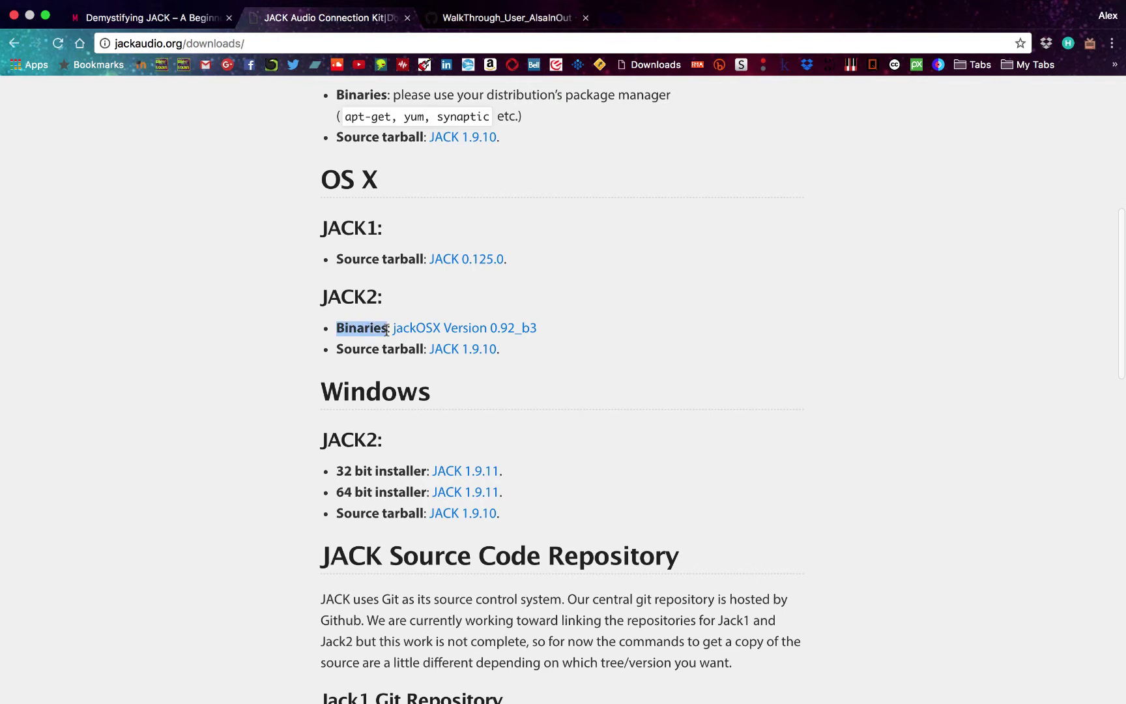
{"action": "left_click", "coordinate": [354, 322]}
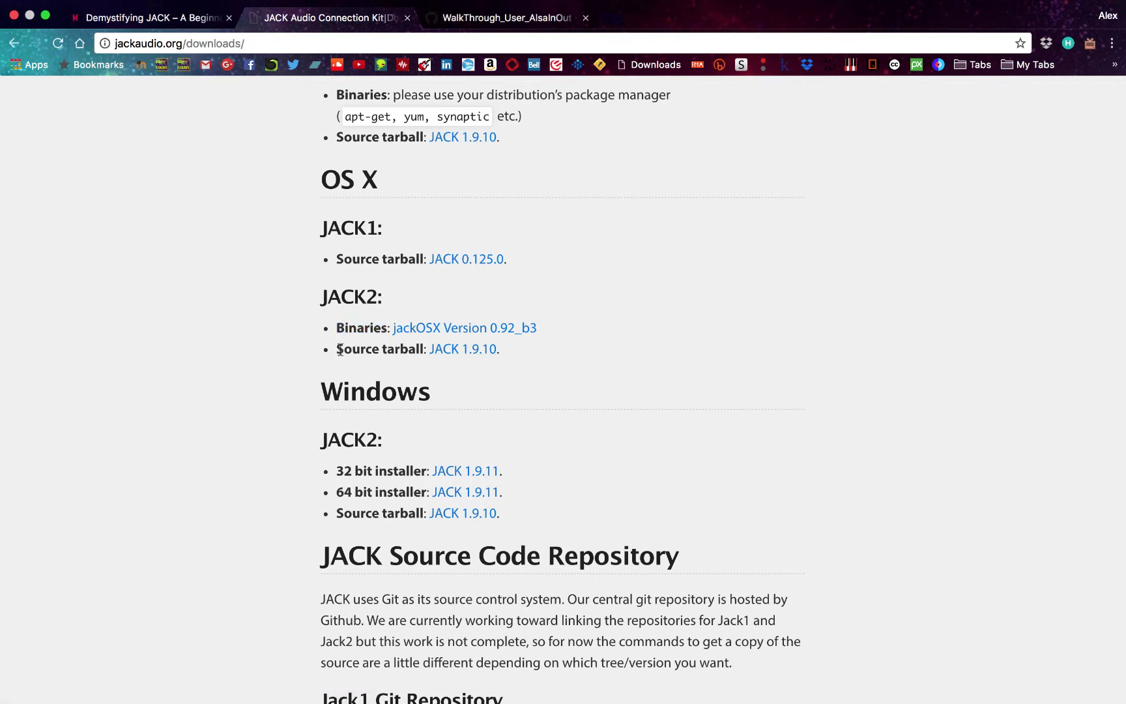
{"action": "left_click_drag", "start_coordinate": [336, 350], "coordinate": [424, 351]}
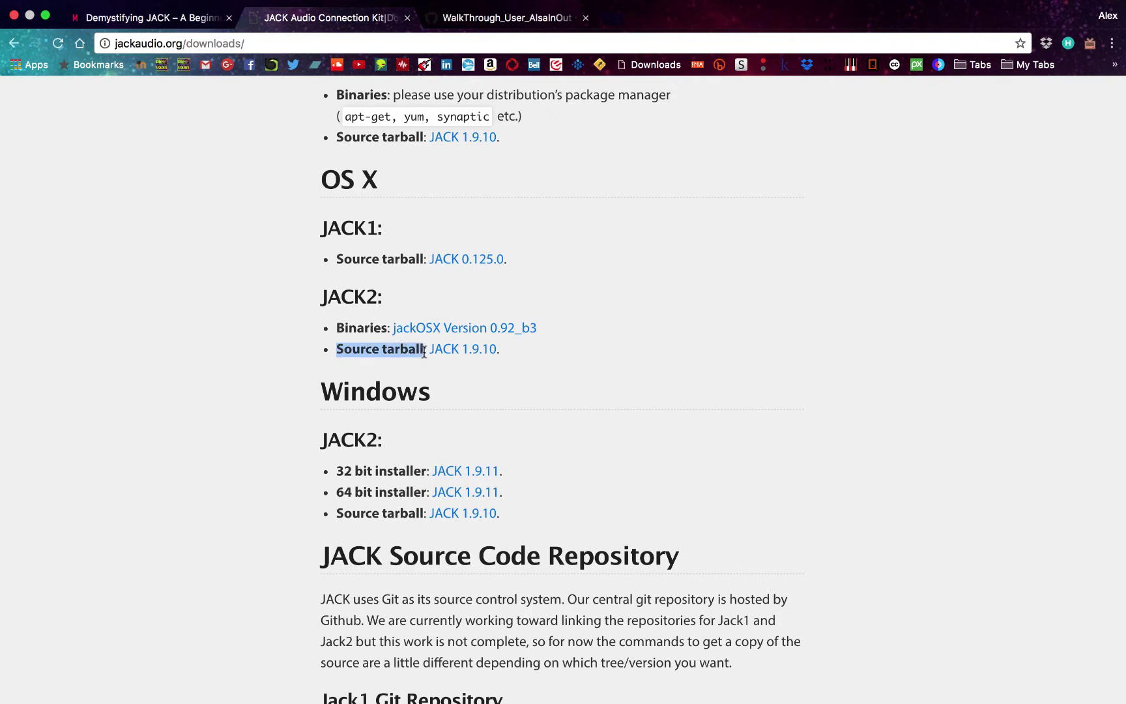
{"action": "left_click", "coordinate": [397, 353]}
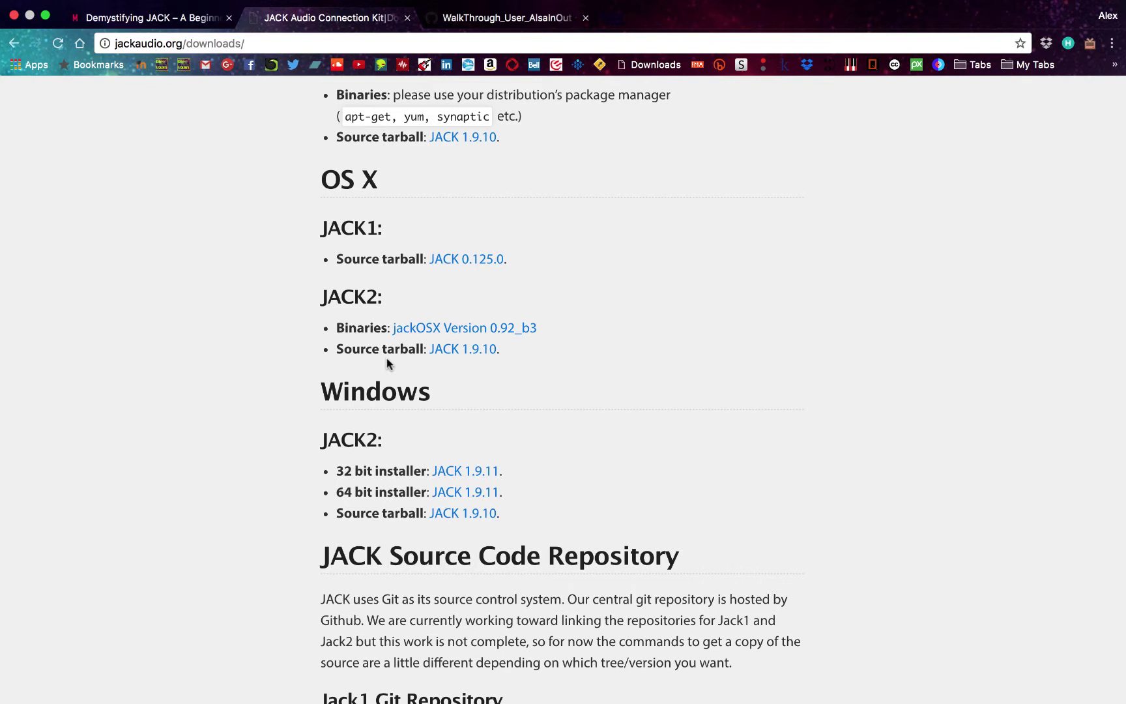
{"action": "scroll", "coordinate": [566, 261], "scroll_direction": "up", "scroll_amount": 2}
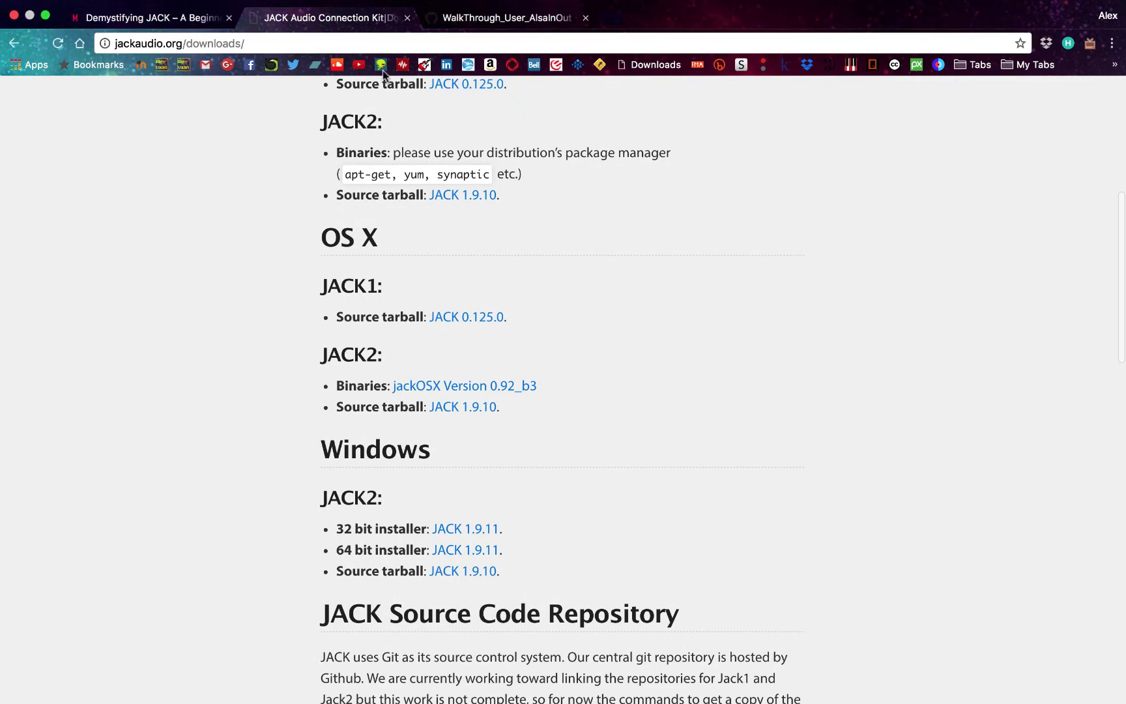
{"action": "scroll", "coordinate": [324, 290], "scroll_direction": "up", "scroll_amount": 7}
{"action": "scroll", "coordinate": [326, 287], "scroll_direction": "down", "scroll_amount": 3}
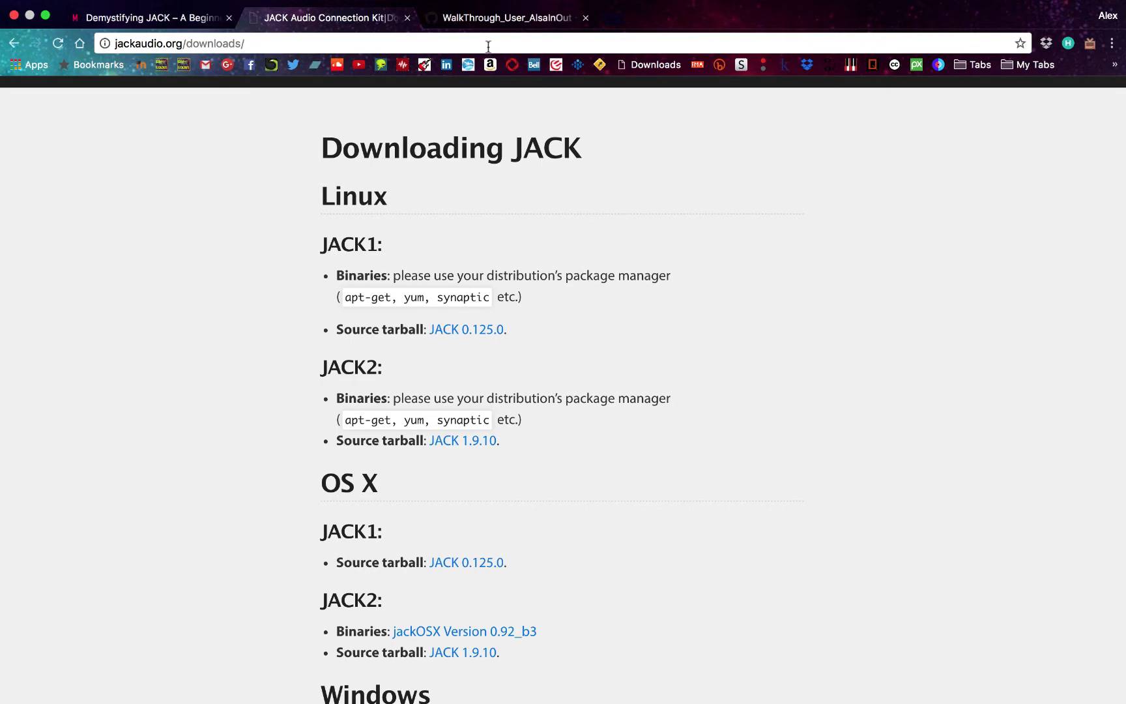
Step: Switch to the WalkThrough_User_AlsaInOut wiki page and review the alsa_out and alsa_in commands in the Quick Start section
{"action": "left_click", "coordinate": [502, 18]}
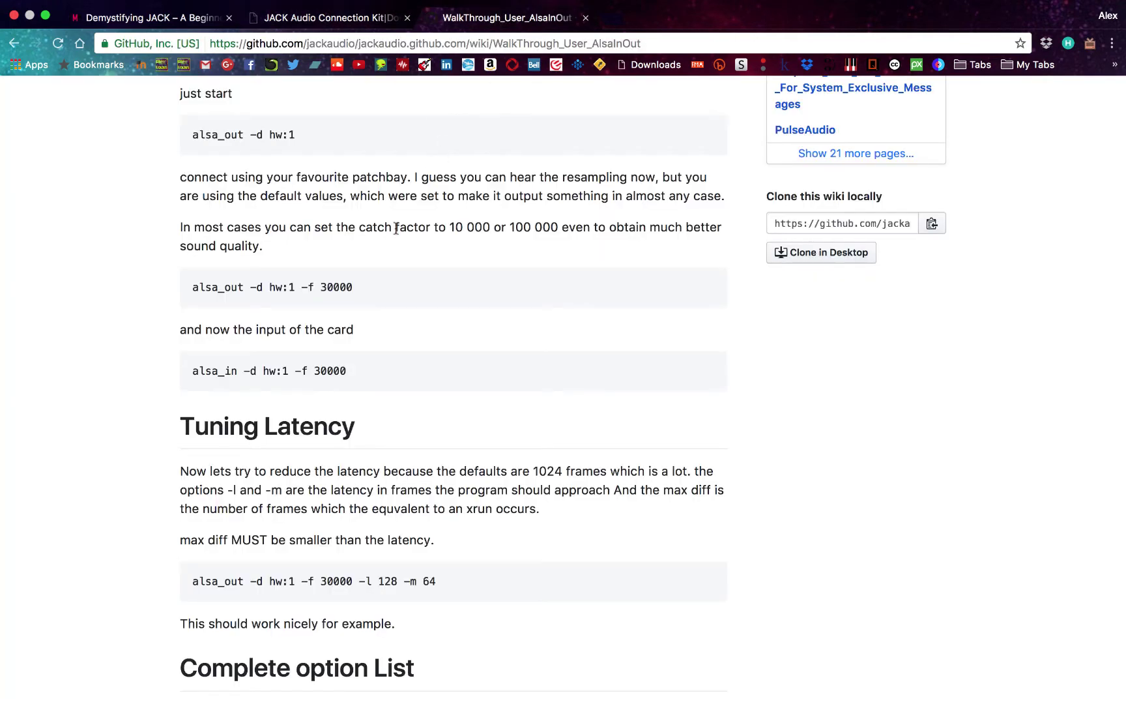
{"action": "scroll", "coordinate": [396, 228], "scroll_direction": "up", "scroll_amount": 1}
{"action": "left_click_drag", "start_coordinate": [191, 165], "coordinate": [306, 171]}
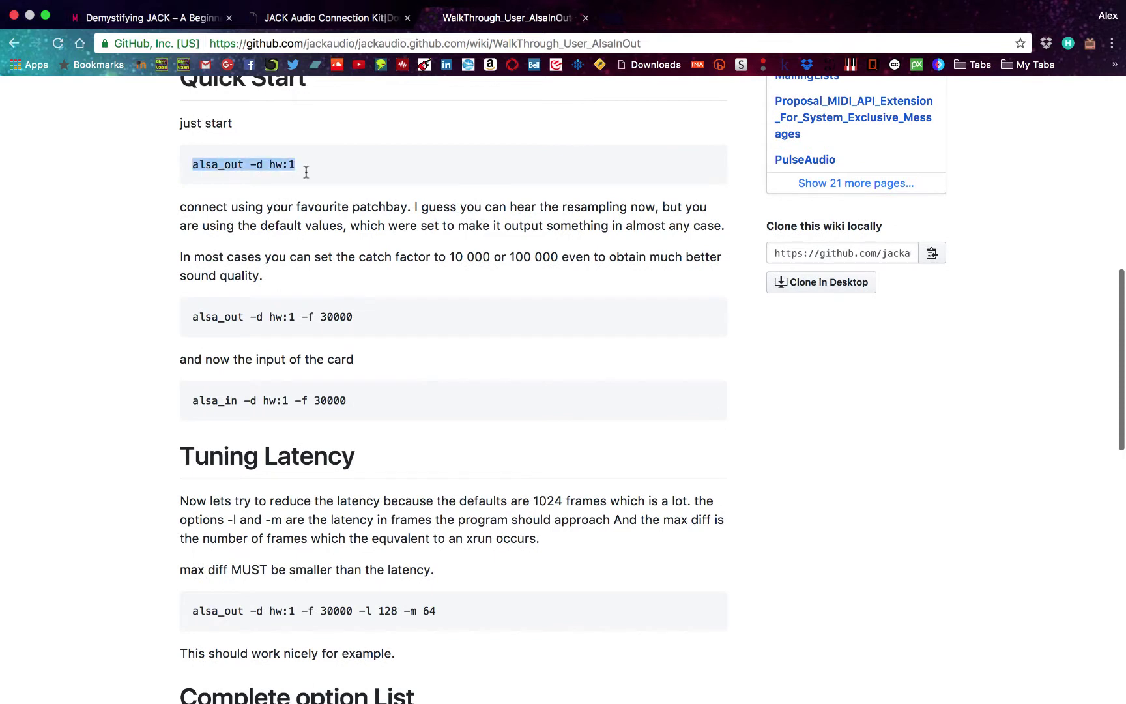
{"action": "scroll", "coordinate": [326, 271], "scroll_direction": "down", "scroll_amount": 3}
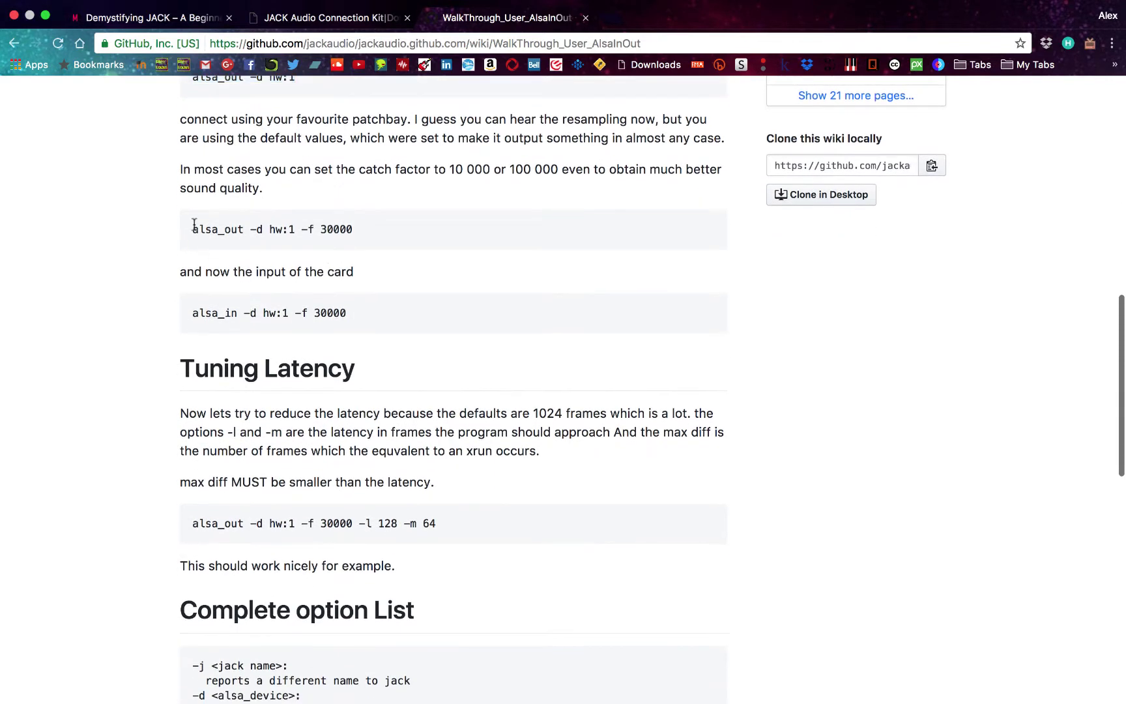
{"action": "left_click_drag", "start_coordinate": [193, 229], "coordinate": [344, 244]}
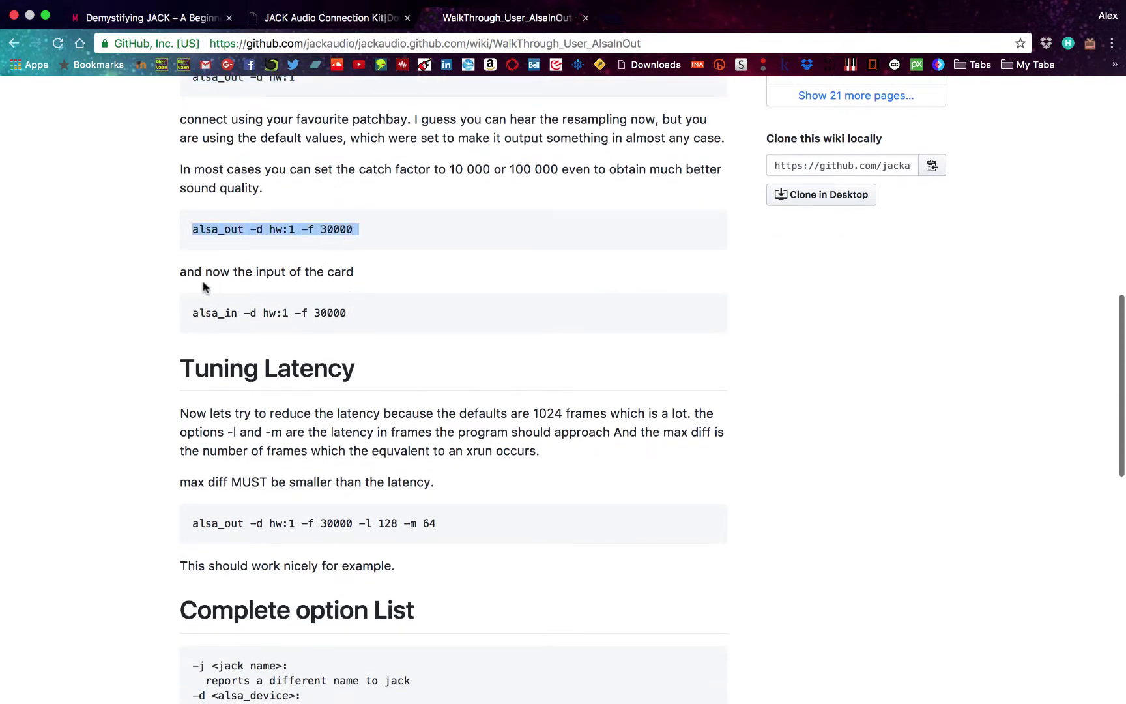
{"action": "left_click_drag", "start_coordinate": [191, 315], "coordinate": [336, 325]}
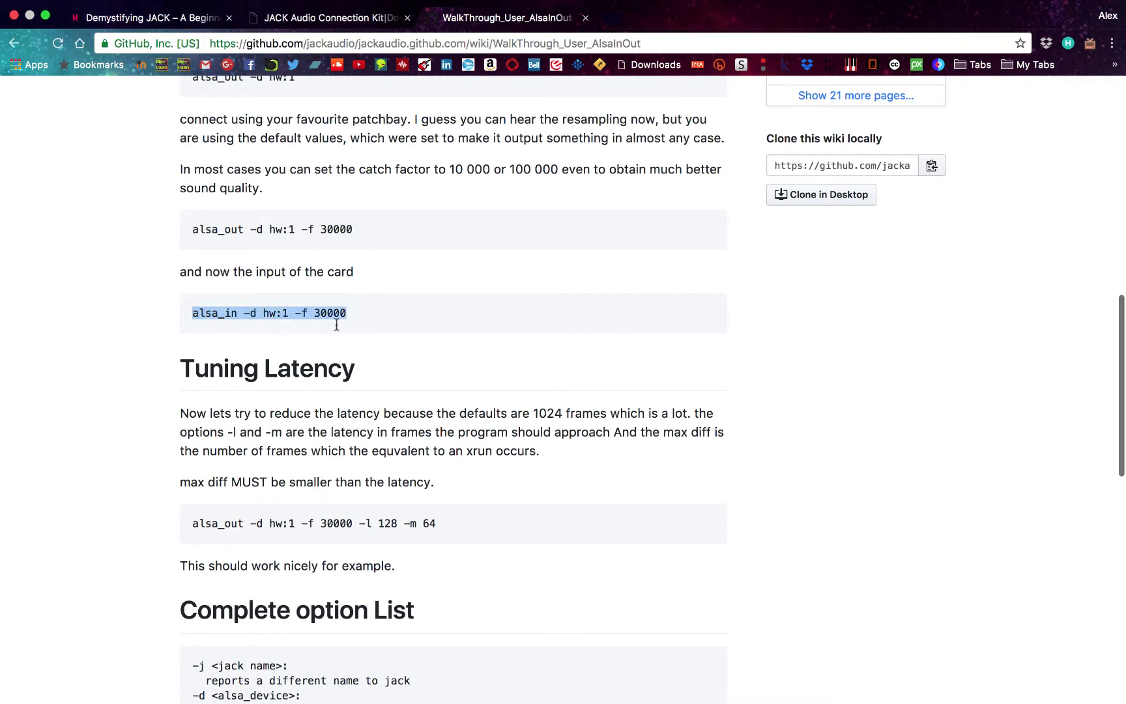
{"action": "left_click", "coordinate": [368, 319]}
Step: Examine the Tuning Latency, Complete option List and Some more info sections of the wiki page, and close its tab
{"action": "scroll", "coordinate": [365, 312], "scroll_direction": "down", "scroll_amount": 3}
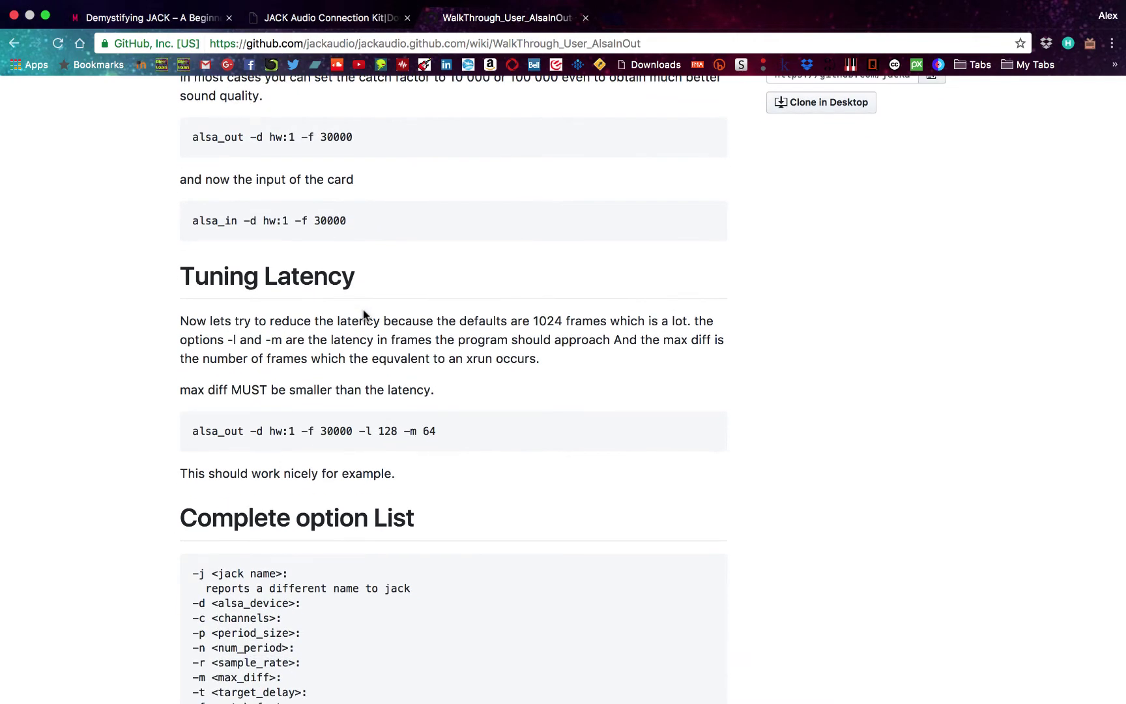
{"action": "scroll", "coordinate": [364, 315], "scroll_direction": "down", "scroll_amount": 5}
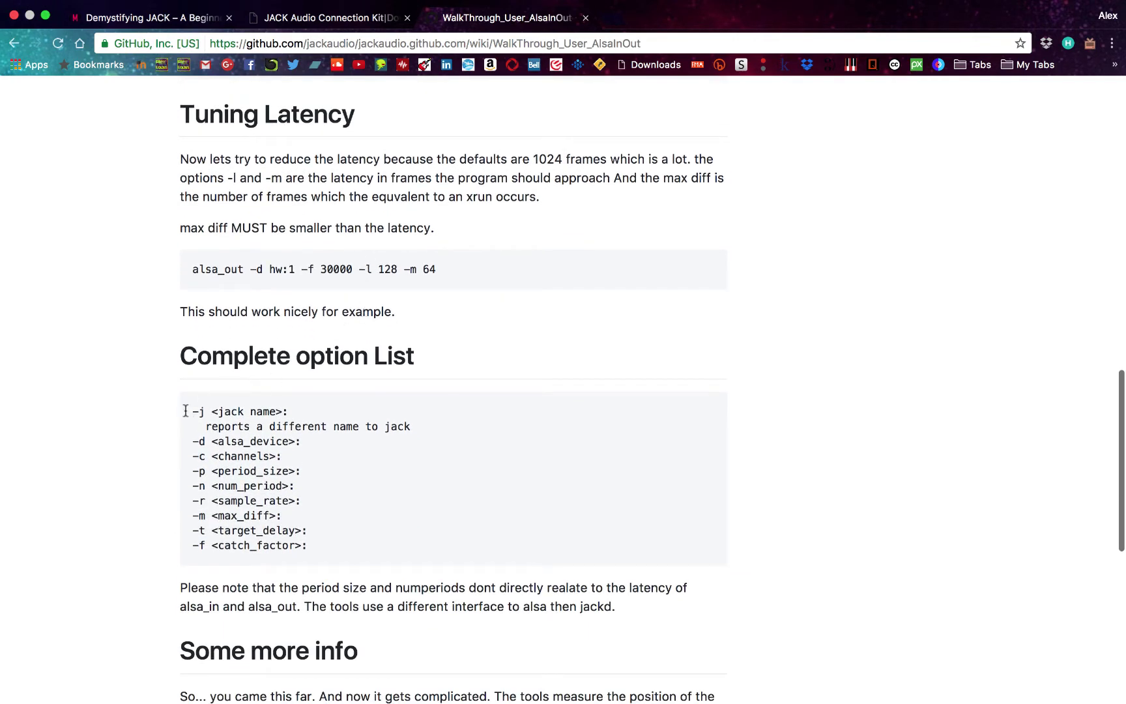
{"action": "left_click_drag", "start_coordinate": [190, 411], "coordinate": [319, 554]}
{"action": "left_click", "coordinate": [319, 554]}
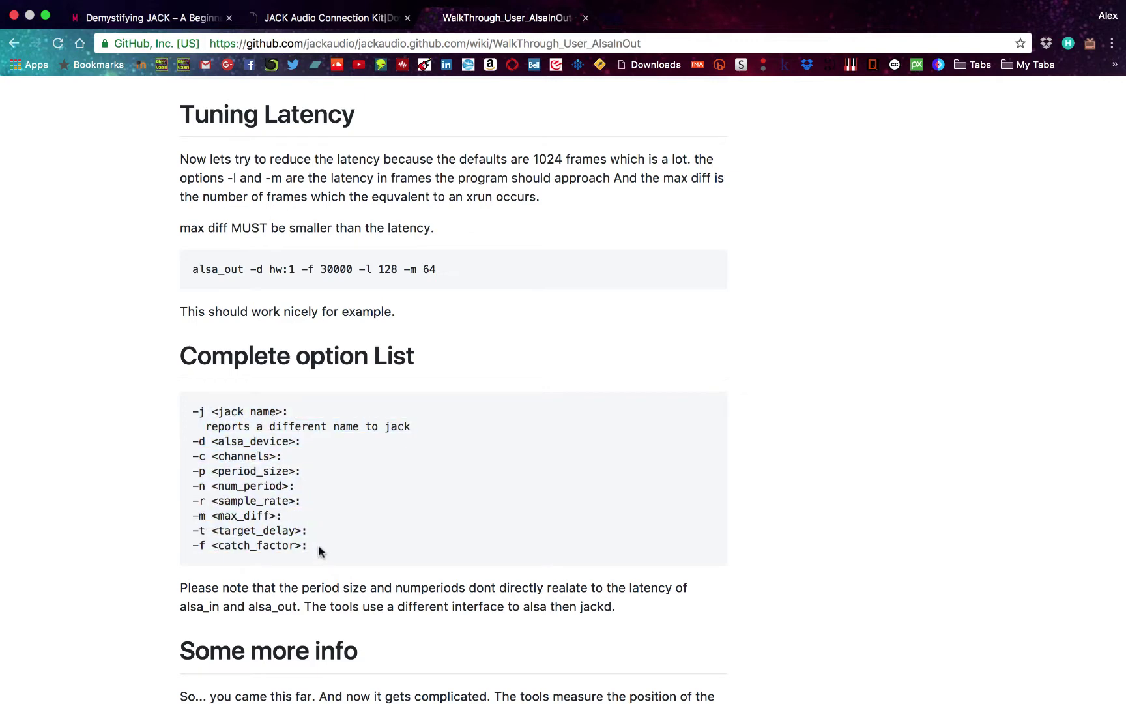
{"action": "scroll", "coordinate": [320, 552], "scroll_direction": "down", "scroll_amount": 9}
{"action": "scroll", "coordinate": [320, 552], "scroll_direction": "up", "scroll_amount": 6}
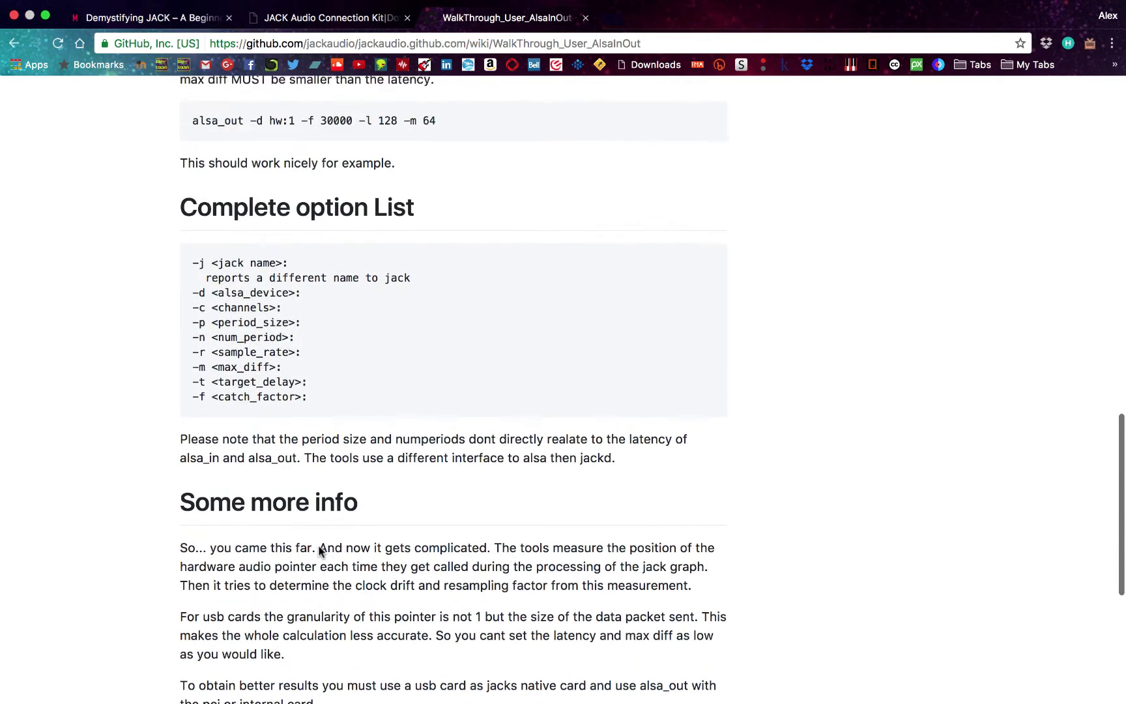
{"action": "left_click_drag", "start_coordinate": [314, 438], "coordinate": [264, 378]}
{"action": "left_click", "coordinate": [306, 378]}
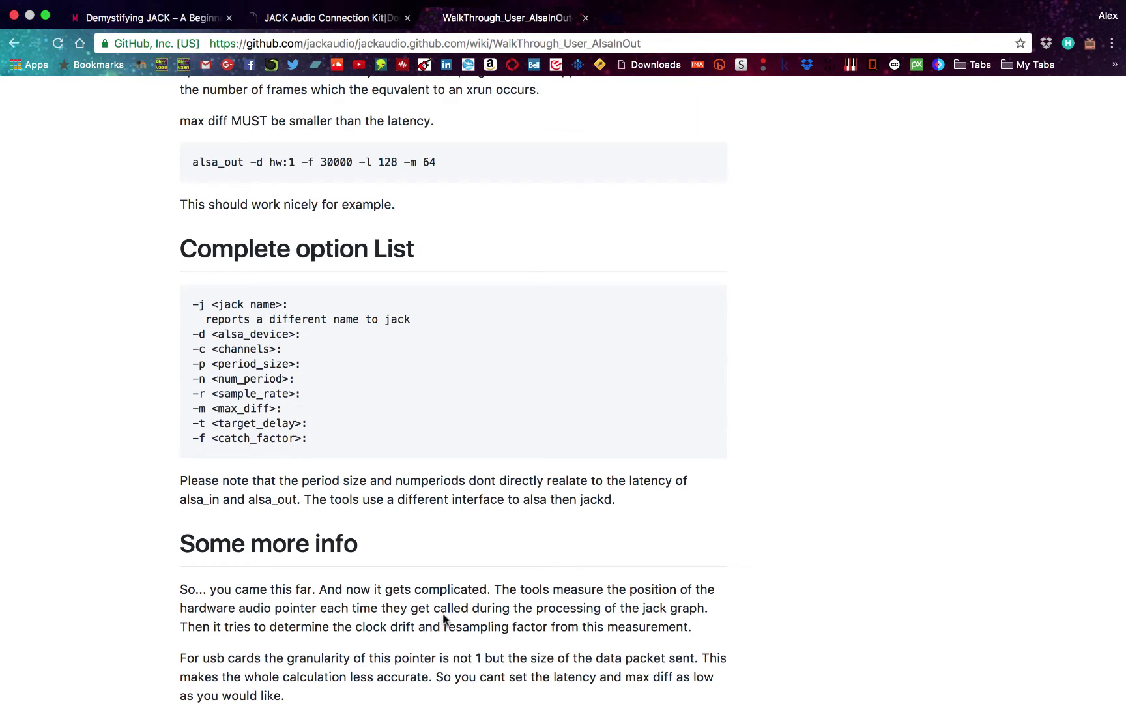
{"action": "scroll", "coordinate": [431, 159], "scroll_direction": "up", "scroll_amount": 3}
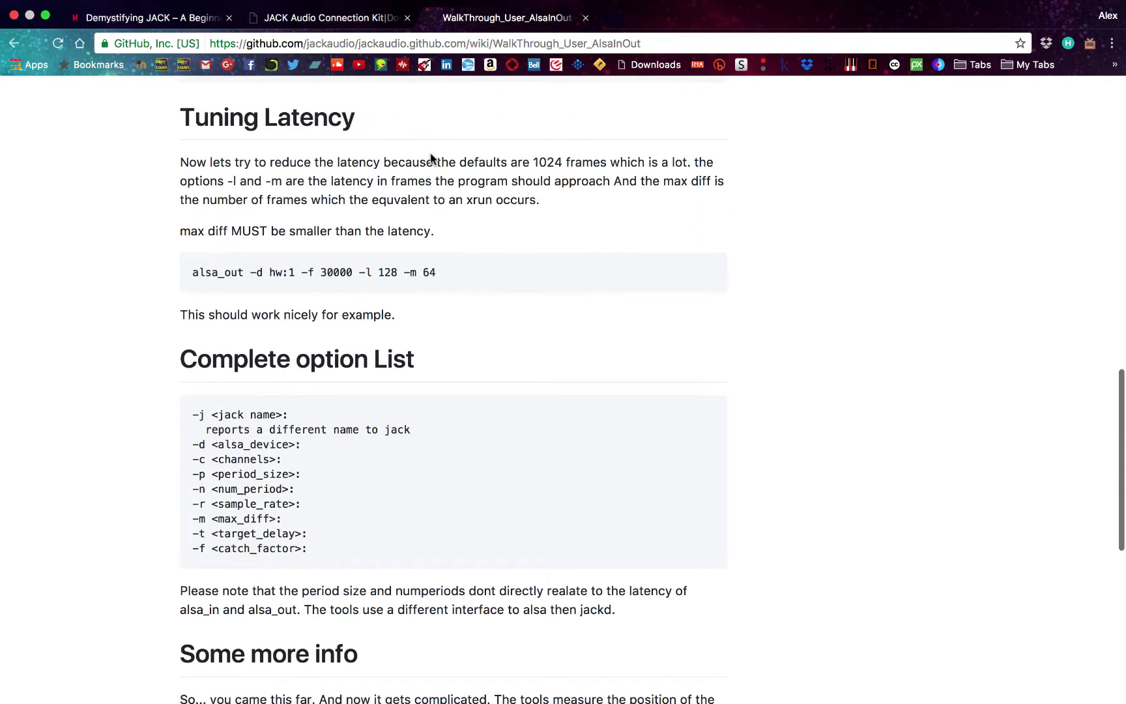
{"action": "left_click", "coordinate": [586, 18]}
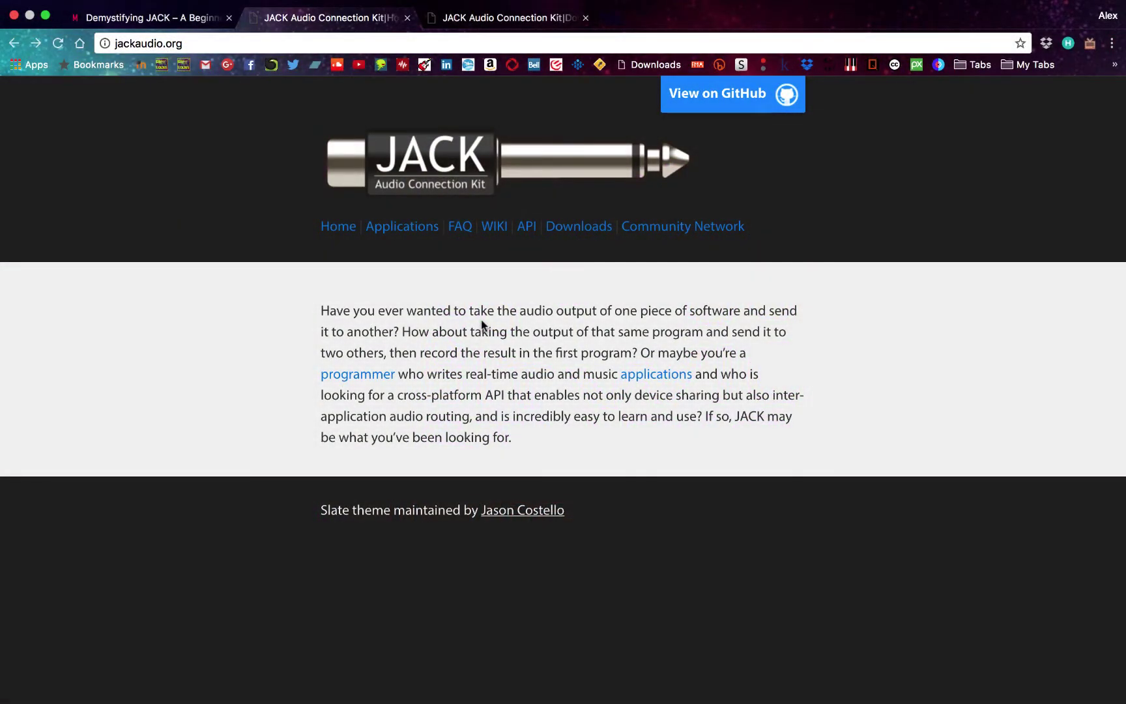
Step: Return to the Downloads page from the JACK home page and review the Linux, OS X and Windows download options
{"action": "left_click", "coordinate": [561, 228]}
{"action": "scroll", "coordinate": [430, 443], "scroll_direction": "down", "scroll_amount": 5}
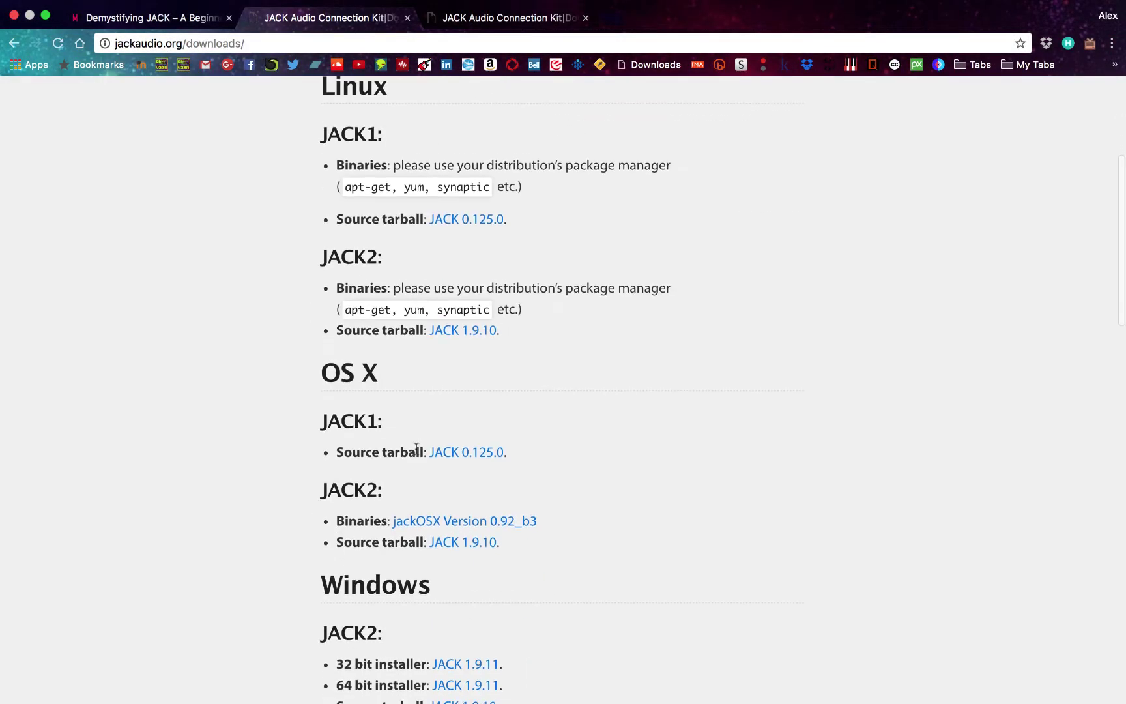
{"action": "scroll", "coordinate": [359, 438], "scroll_direction": "down", "scroll_amount": 3}
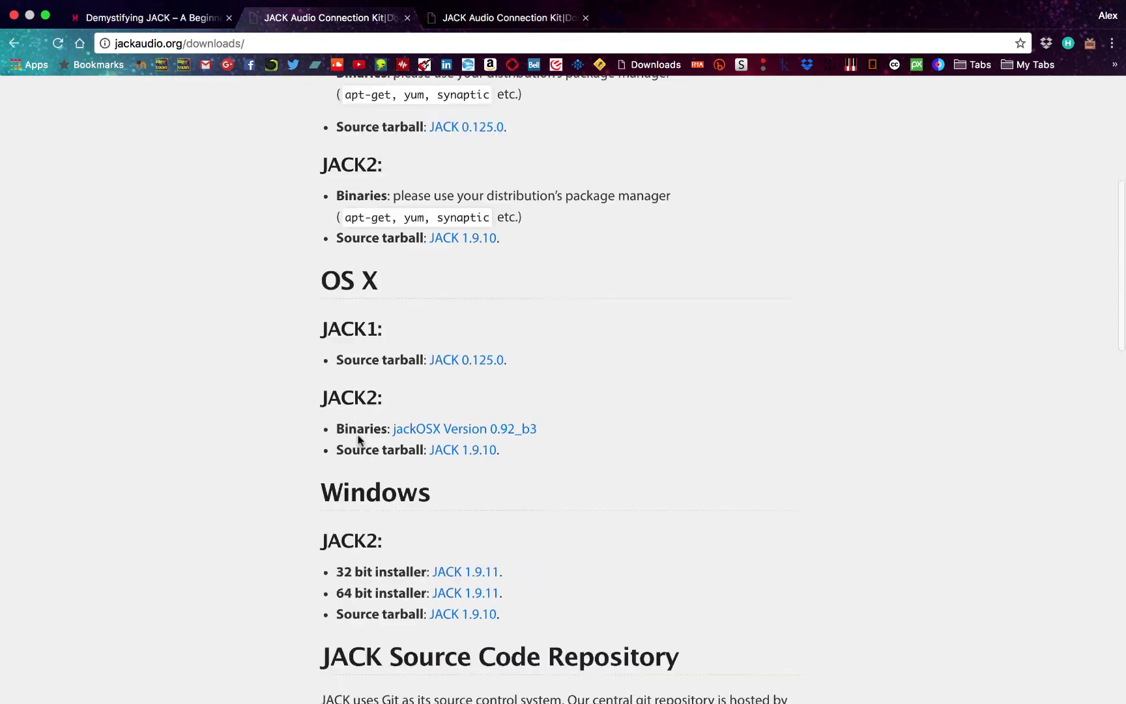
{"action": "scroll", "coordinate": [358, 438], "scroll_direction": "up", "scroll_amount": 2}
{"action": "scroll", "coordinate": [357, 440], "scroll_direction": "down", "scroll_amount": 2}
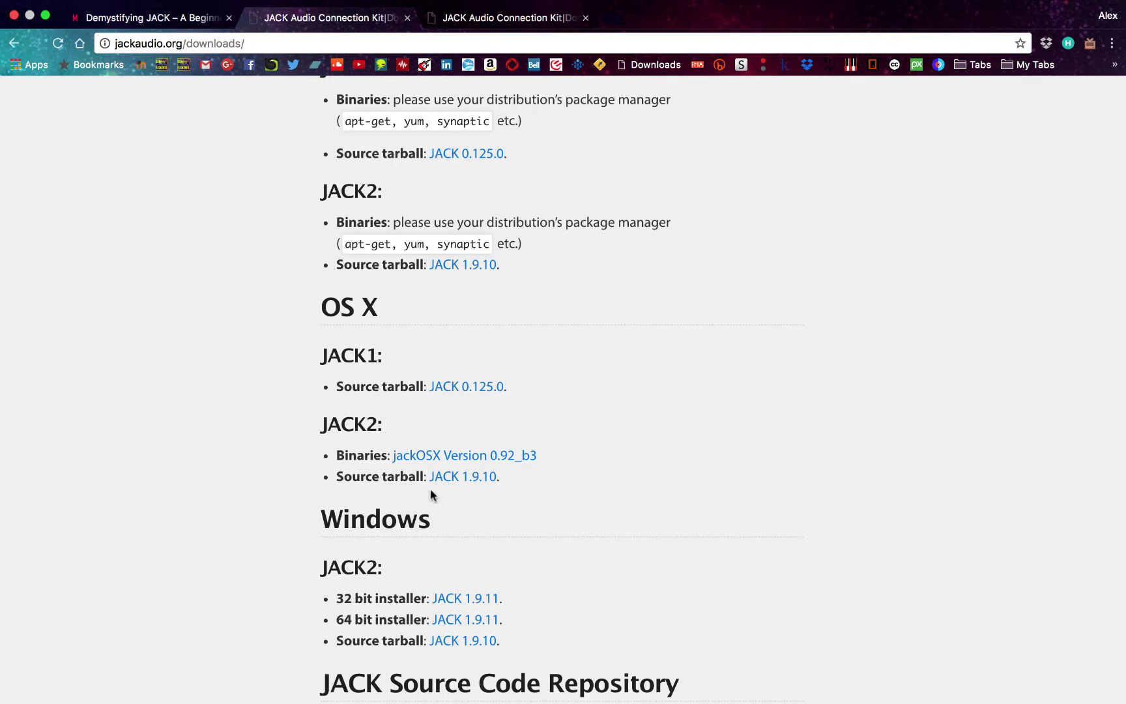
{"action": "scroll", "coordinate": [340, 132], "scroll_direction": "up", "scroll_amount": 2}
{"action": "scroll", "coordinate": [340, 130], "scroll_direction": "up", "scroll_amount": 3}
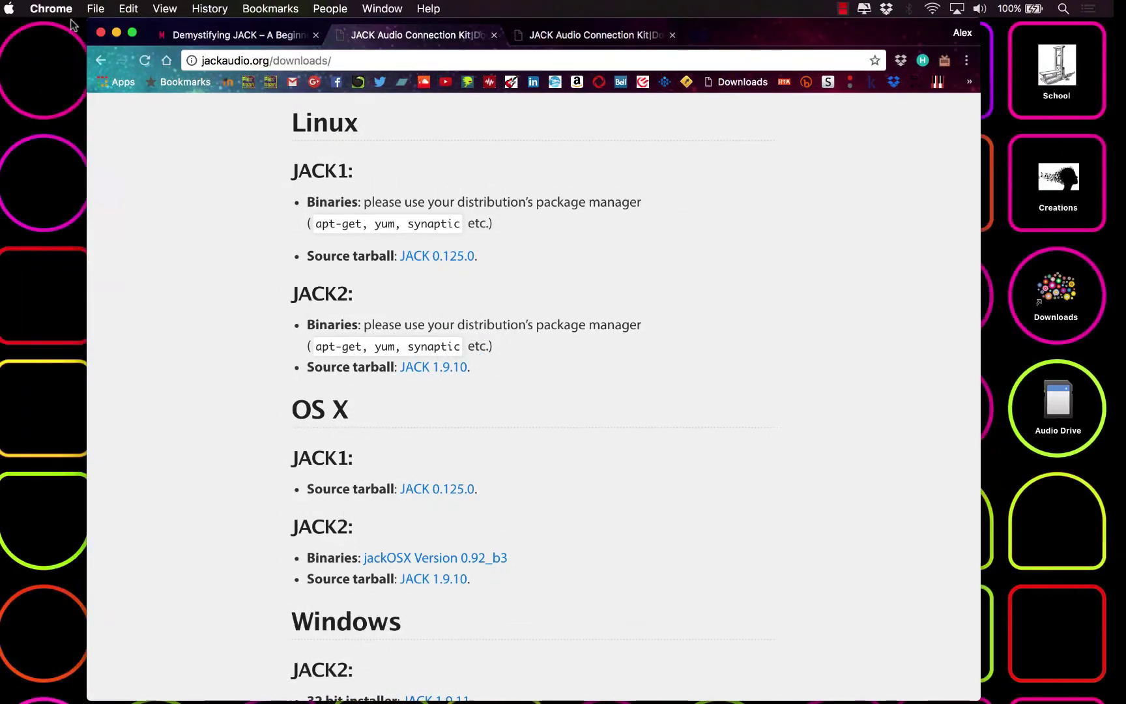
Step: Minimize the browser window, switch to JackPilot and start the JACK server
{"action": "left_click", "coordinate": [116, 32]}
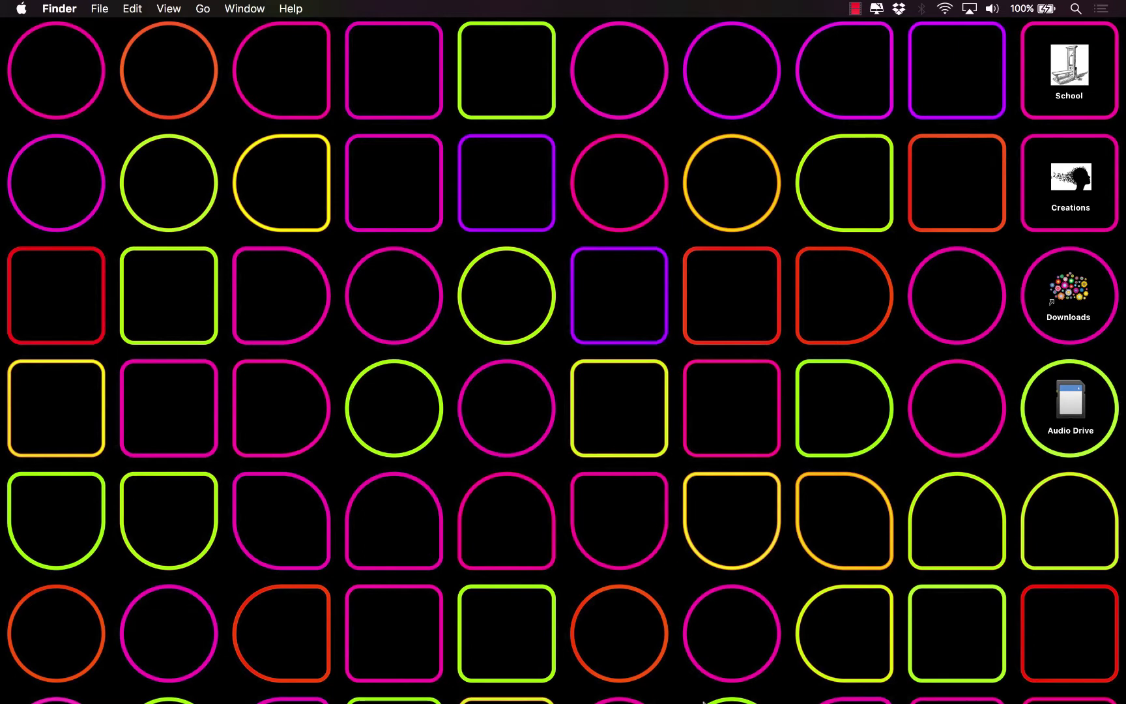
{"action": "mouse_move", "coordinate": [703, 701]}
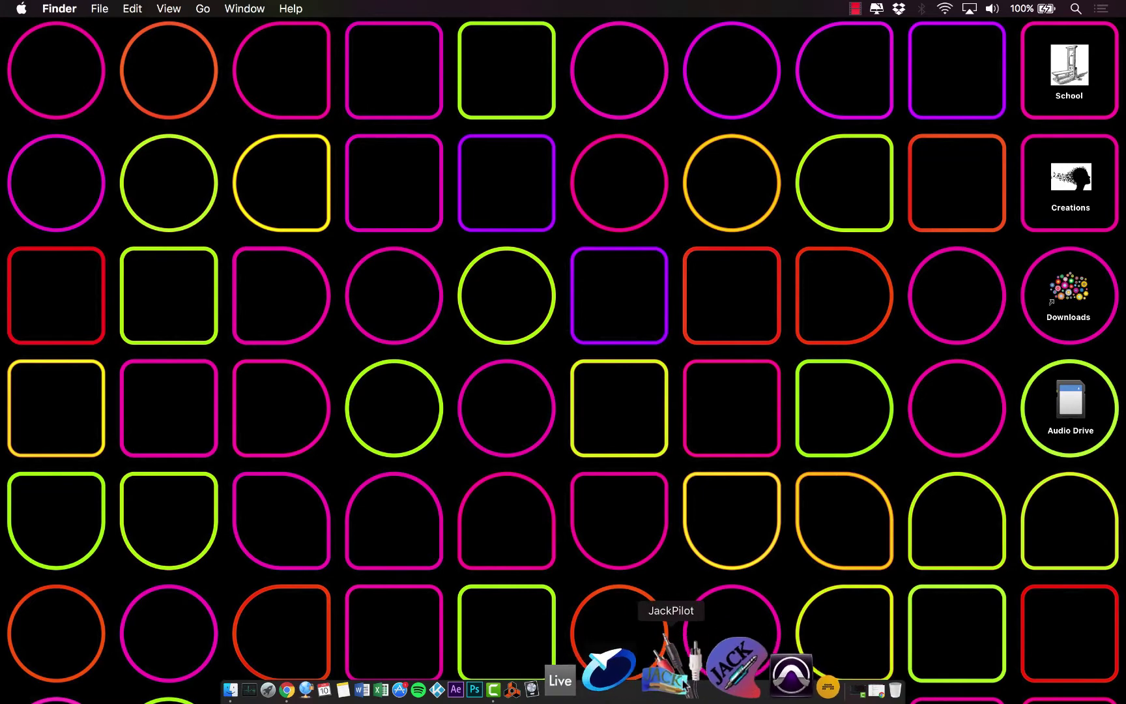
{"action": "left_click", "coordinate": [672, 679]}
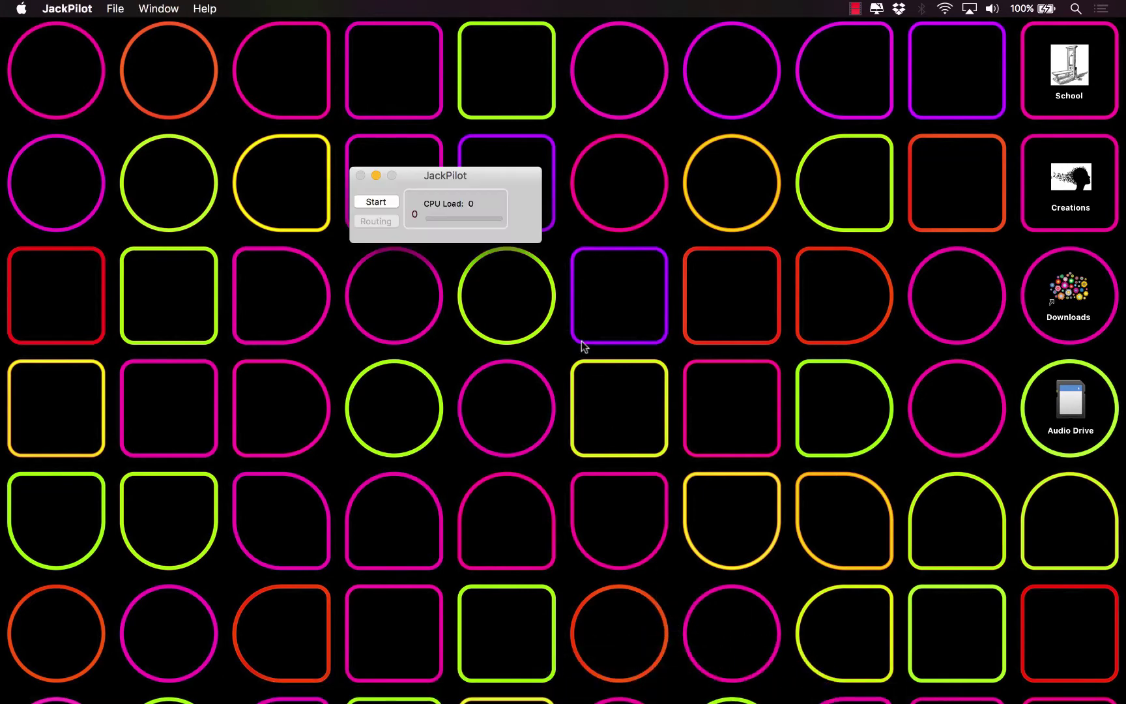
{"action": "left_click", "coordinate": [391, 202]}
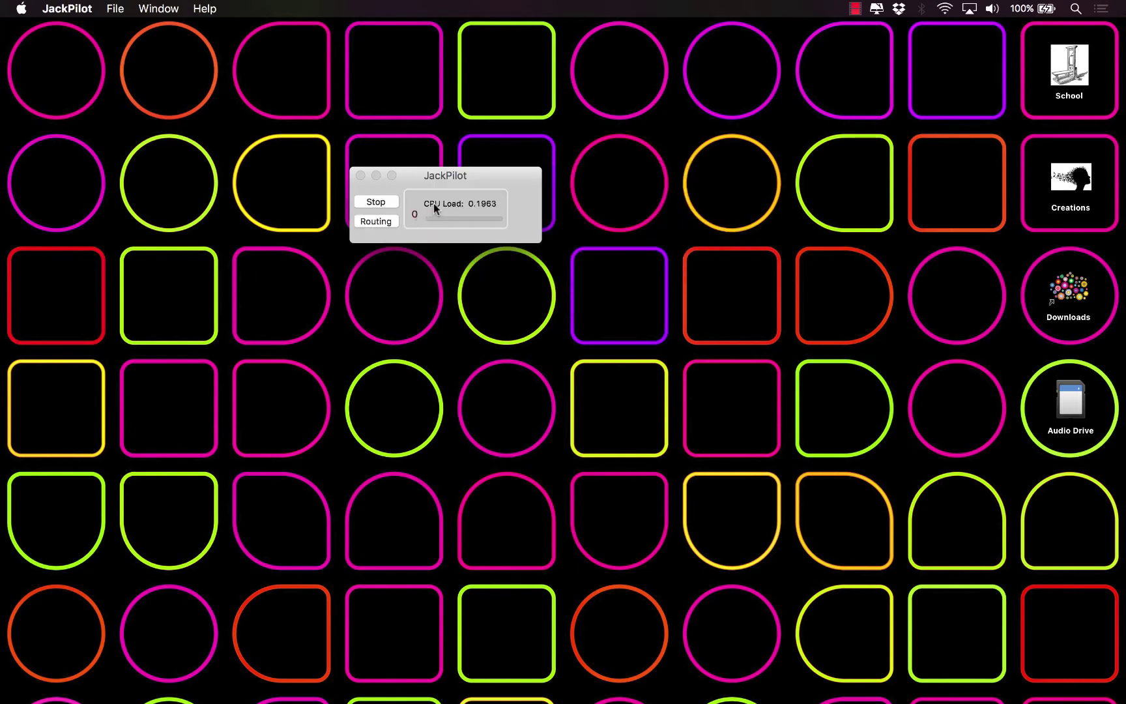
Step: Stop the JACK server and open JackPilot's Preferences, placing them beside the main JackPilot window
{"action": "left_click", "coordinate": [381, 202]}
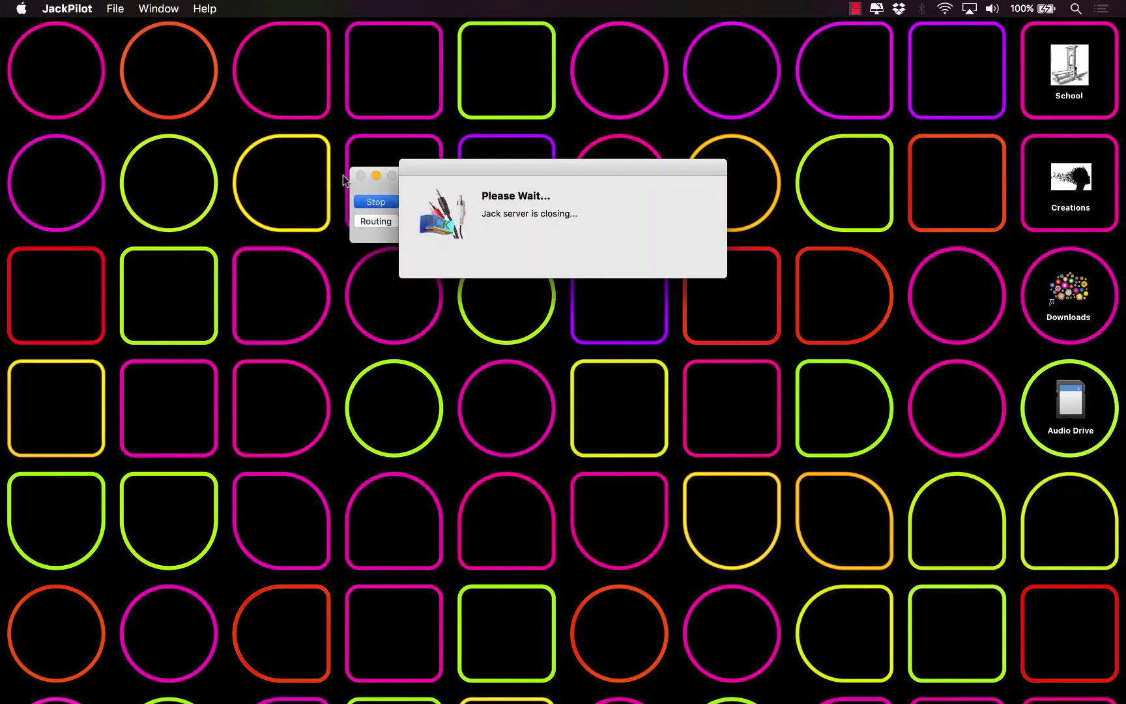
{"action": "left_click", "coordinate": [67, 9]}
{"action": "left_click", "coordinate": [81, 55]}
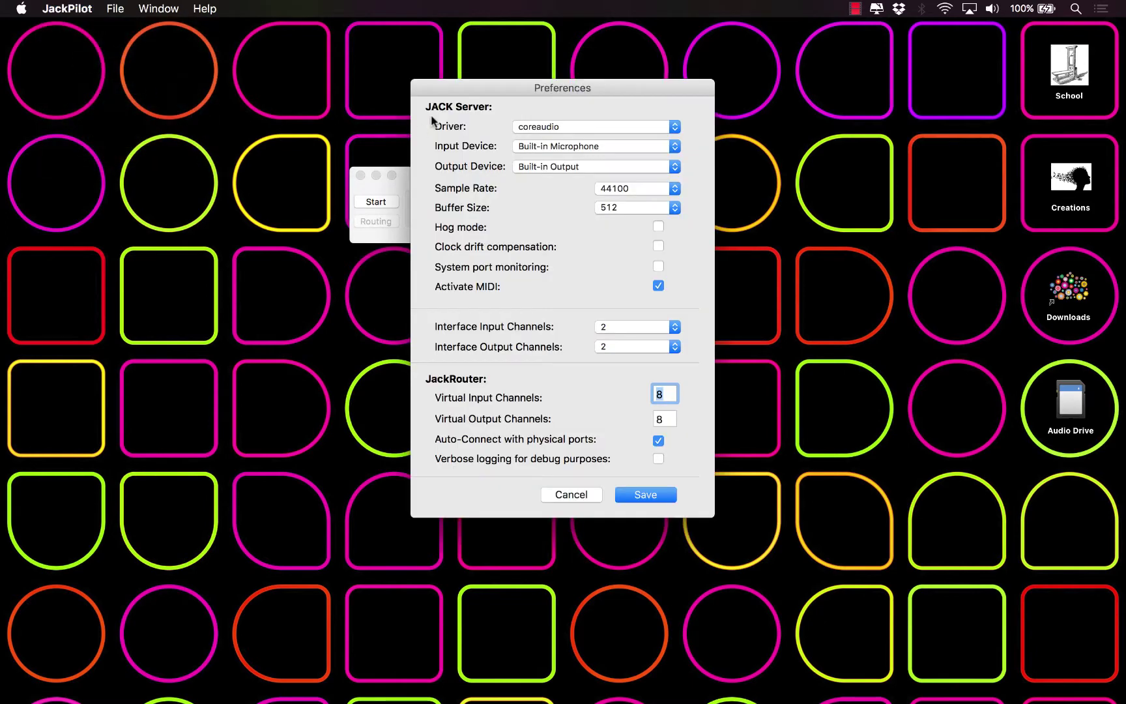
{"action": "left_click_drag", "start_coordinate": [488, 93], "coordinate": [630, 112]}
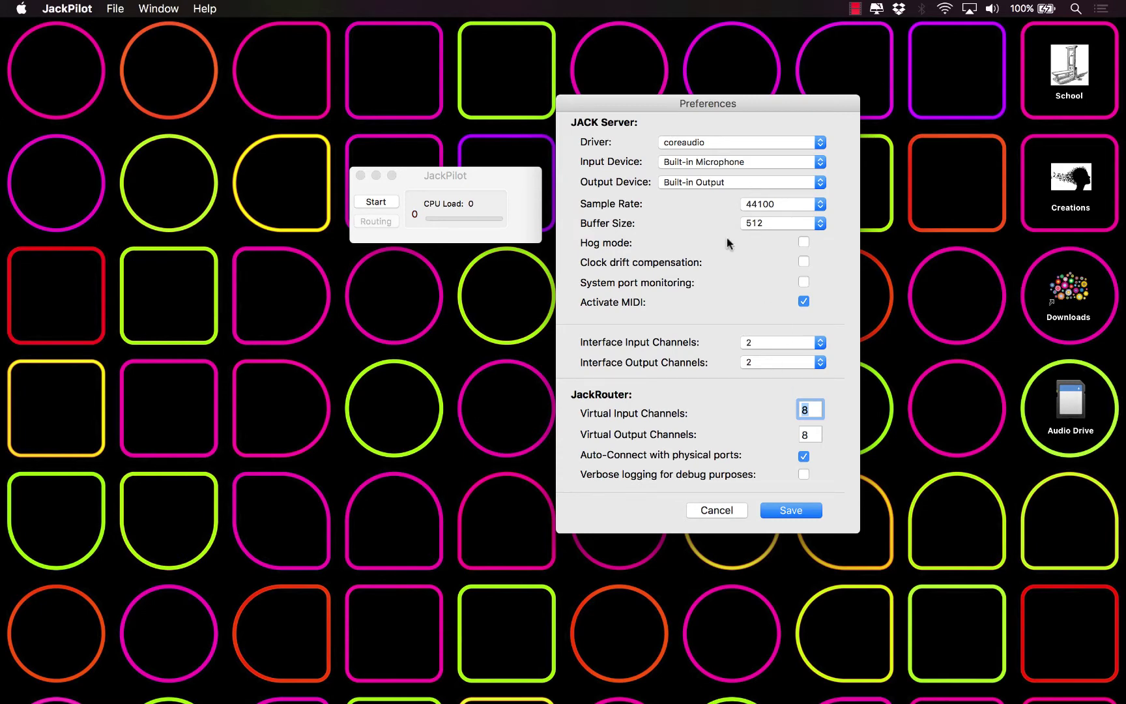
Step: Review the available JACK Server input and output devices, keeping Built-in Microphone and Built-in Output selected
{"action": "left_click", "coordinate": [691, 160]}
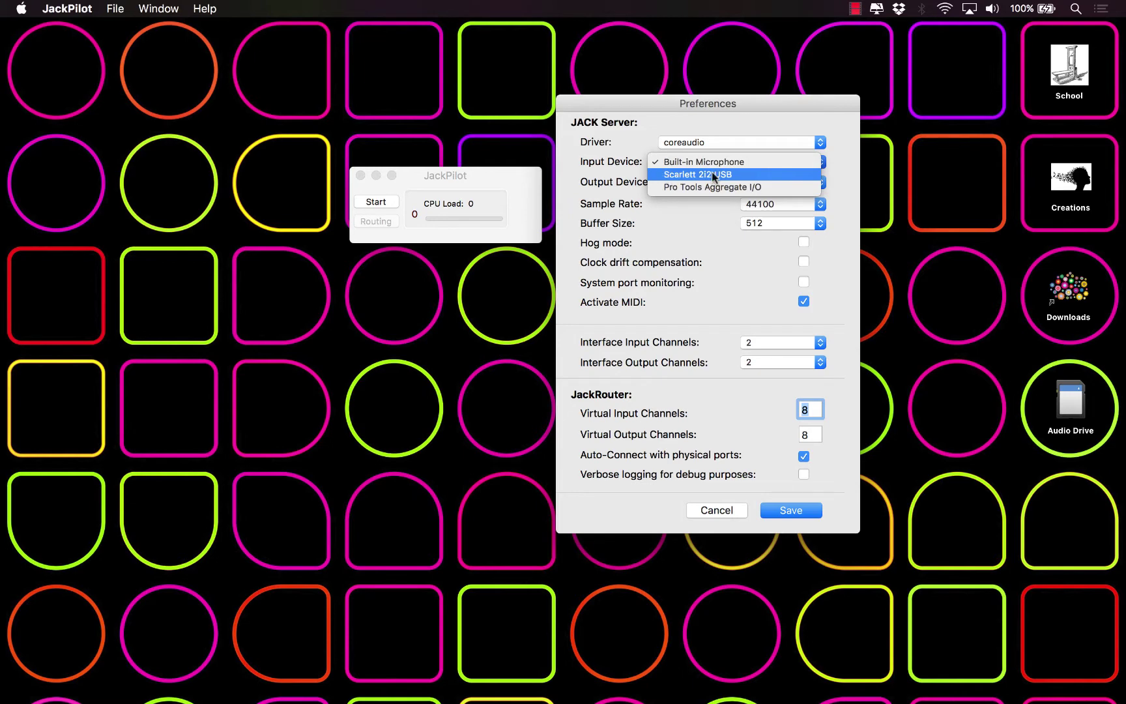
{"action": "left_click", "coordinate": [684, 161]}
{"action": "left_click", "coordinate": [691, 184]}
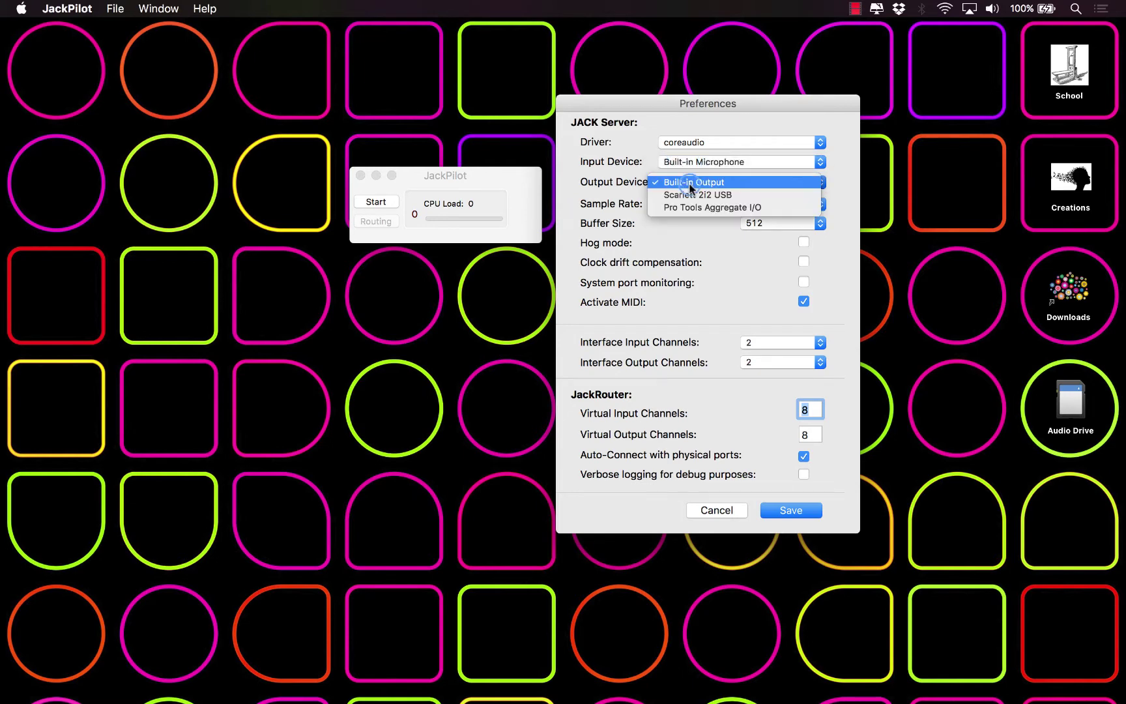
{"action": "left_click", "coordinate": [688, 184]}
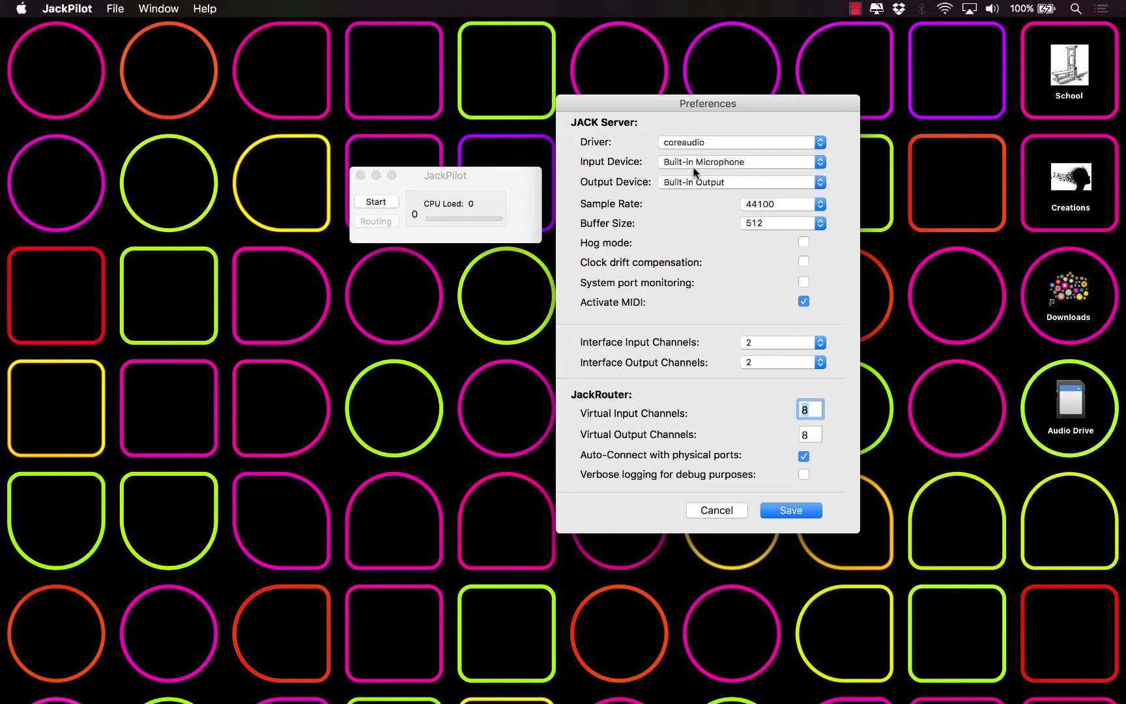
{"action": "left_click", "coordinate": [692, 164]}
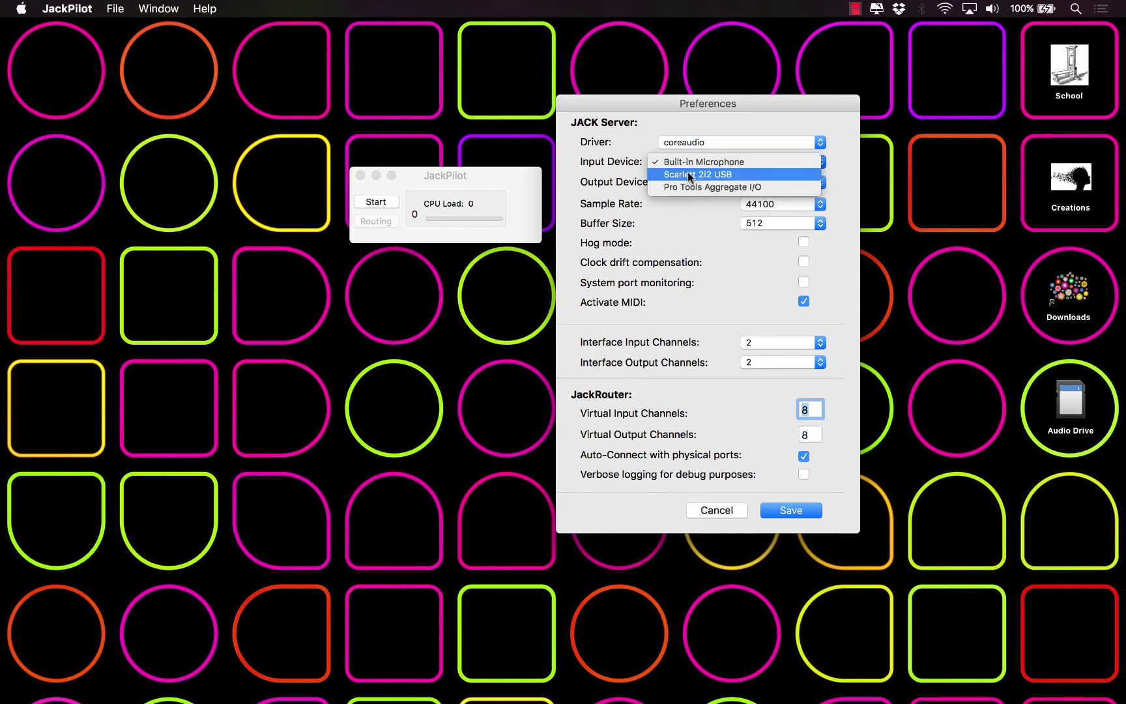
{"action": "left_click", "coordinate": [619, 158]}
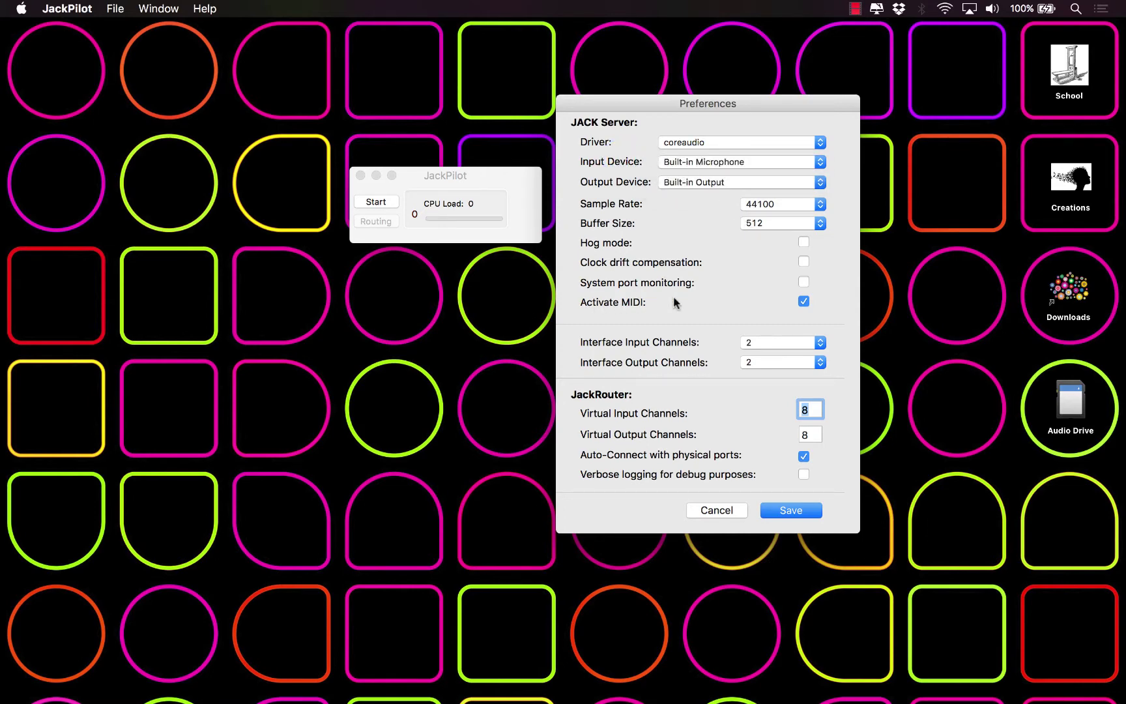
Step: Review the Activate MIDI option and the available JACK Server input devices, keeping Built-in Microphone selected
{"action": "left_click", "coordinate": [802, 301]}
{"action": "left_click", "coordinate": [692, 163]}
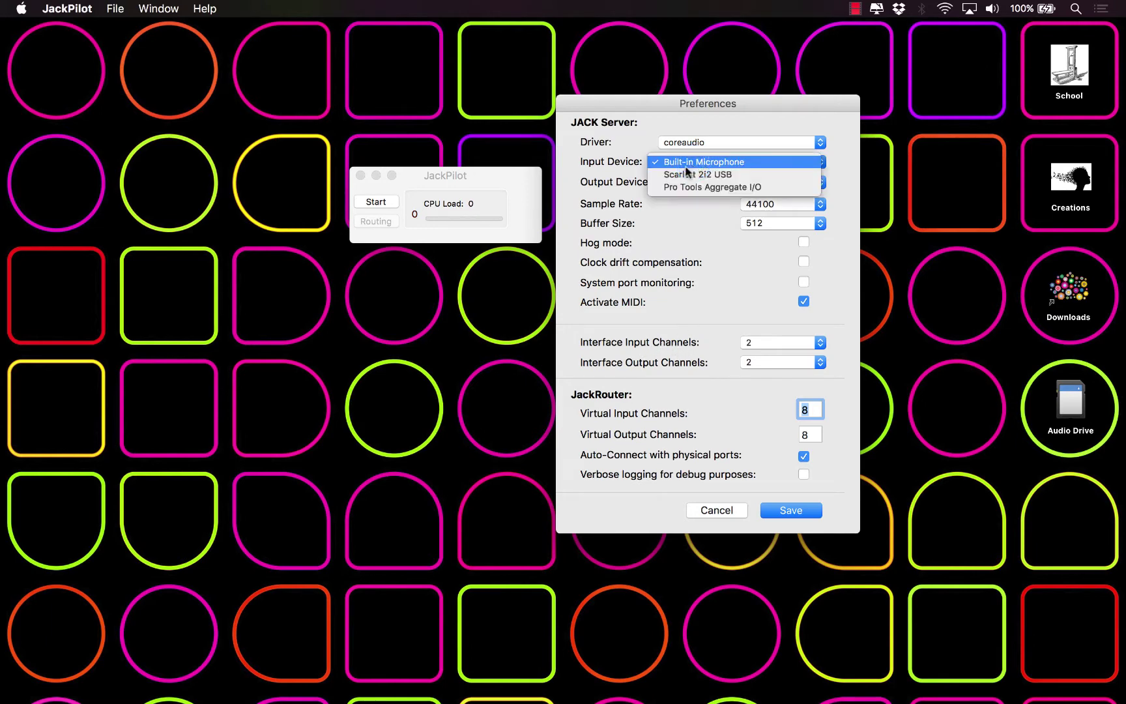
{"action": "left_click", "coordinate": [683, 339]}
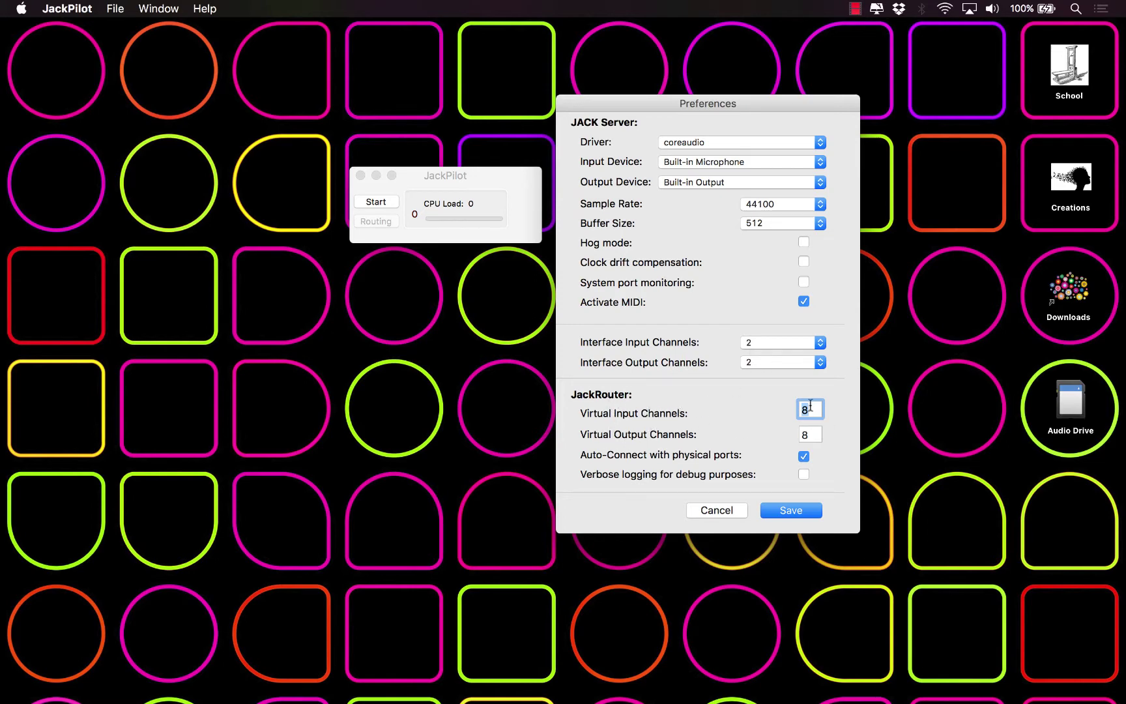
Step: Set JackRouter's Virtual Input Channels and Virtual Output Channels to 99 each and save the preferences
{"action": "left_click", "coordinate": [805, 433]}
{"action": "left_click", "coordinate": [808, 408]}
{"action": "left_click", "coordinate": [805, 433]}
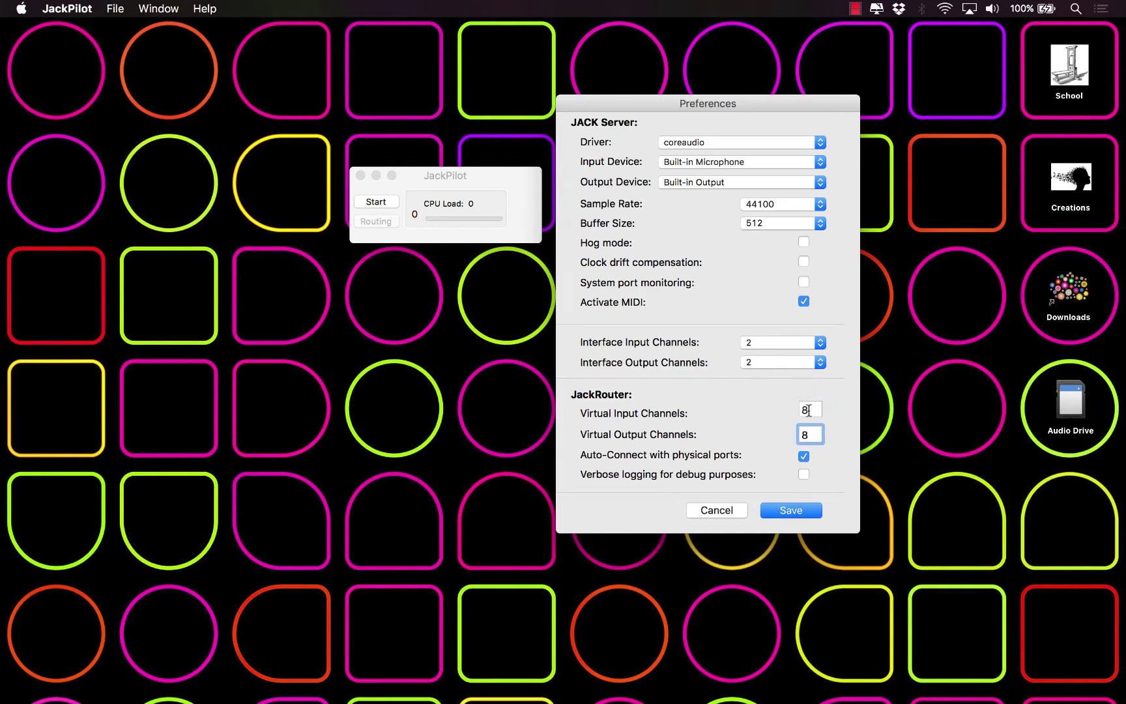
{"action": "left_click", "coordinate": [808, 410]}
{"action": "key", "text": "BackSpace"}
{"action": "type", "text": "99"}
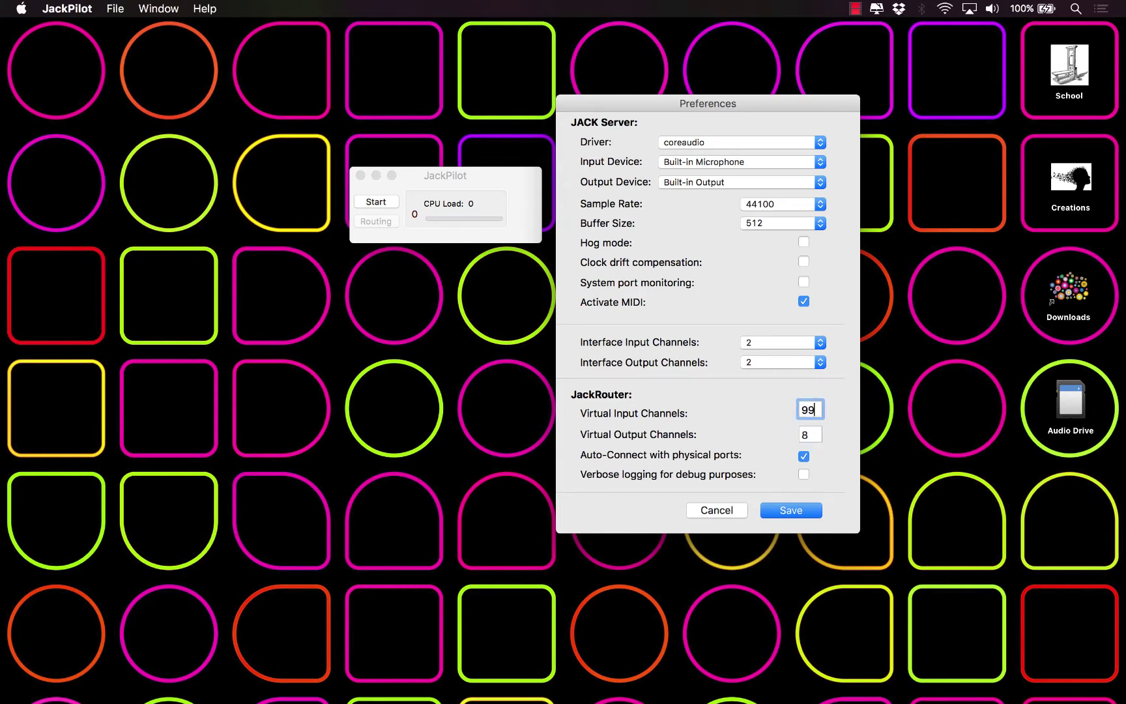
{"action": "left_click", "coordinate": [805, 434]}
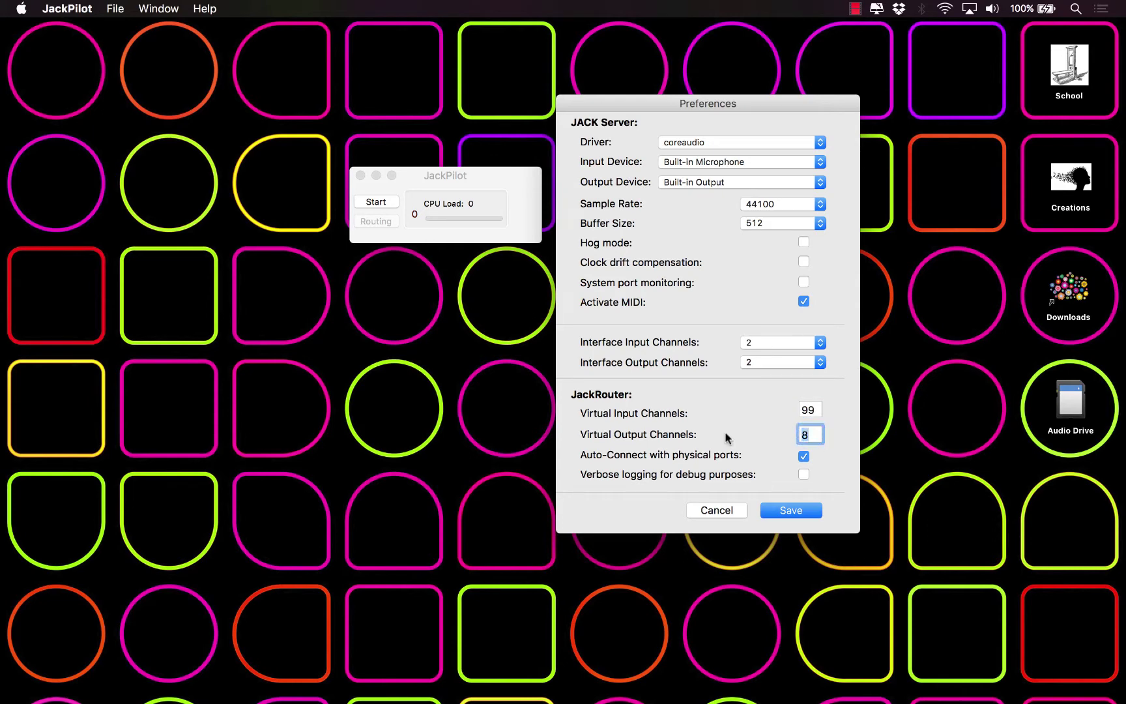
{"action": "key", "text": "BackSpace"}
{"action": "type", "text": "99"}
{"action": "left_click", "coordinate": [781, 511]}
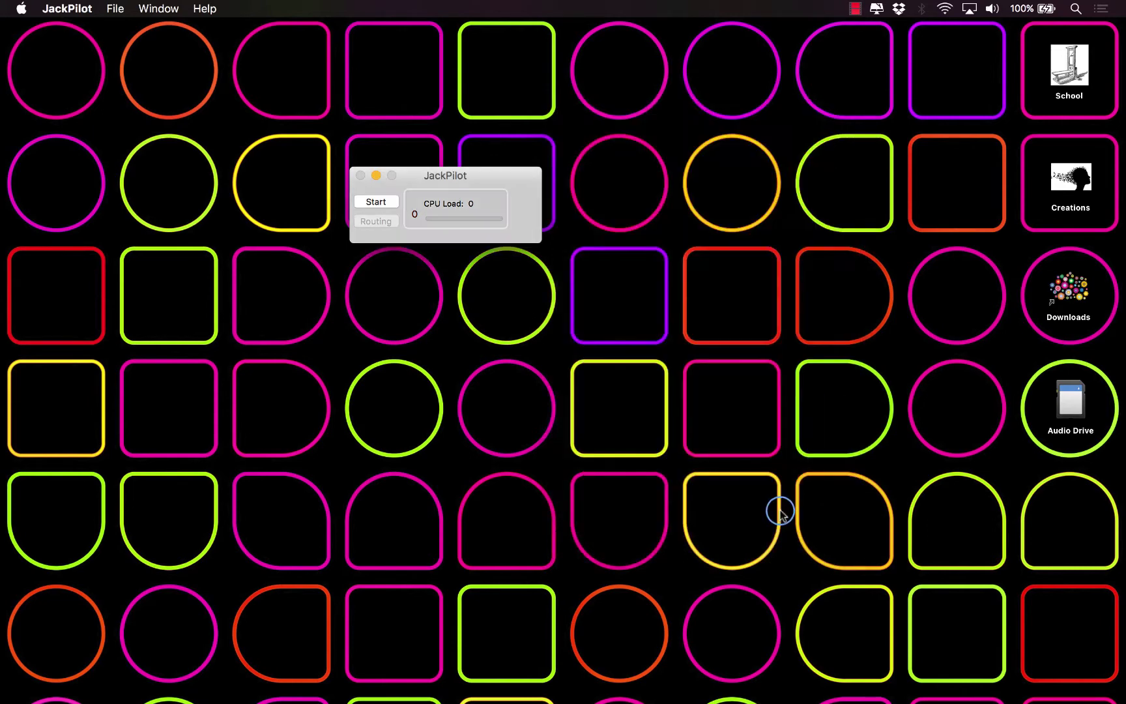
Step: Reopen JackPilot's Preferences, set the virtual input and output channels to 8 each, and save
{"action": "left_click", "coordinate": [73, 8]}
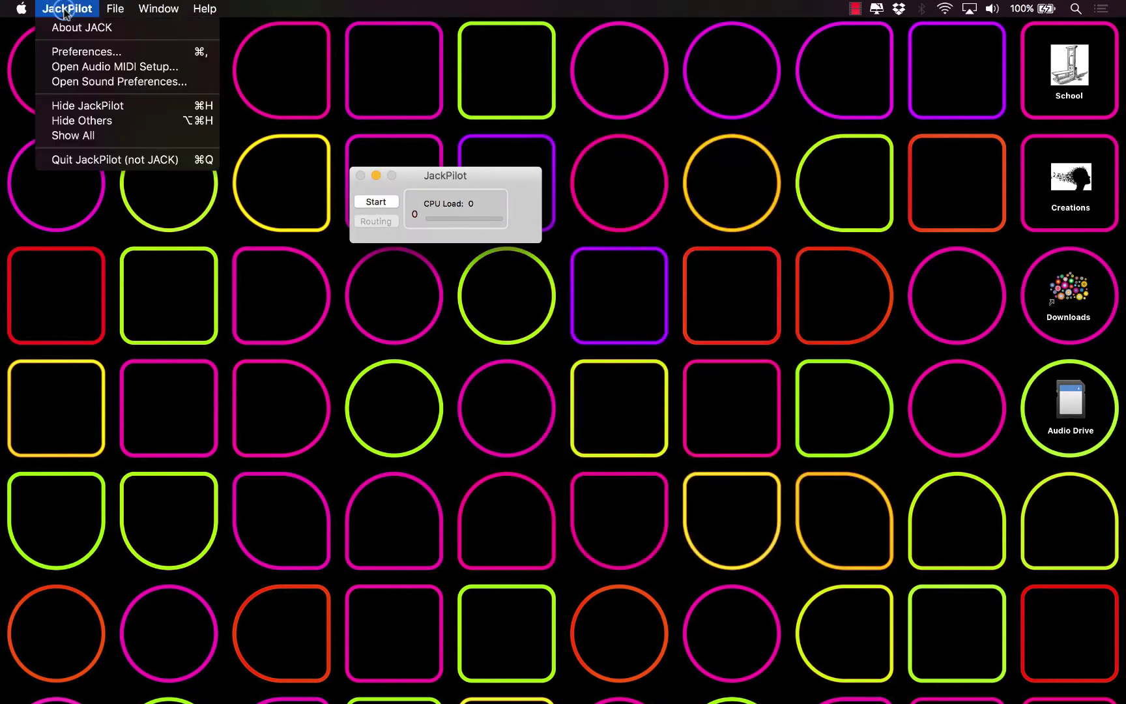
{"action": "left_click", "coordinate": [83, 55]}
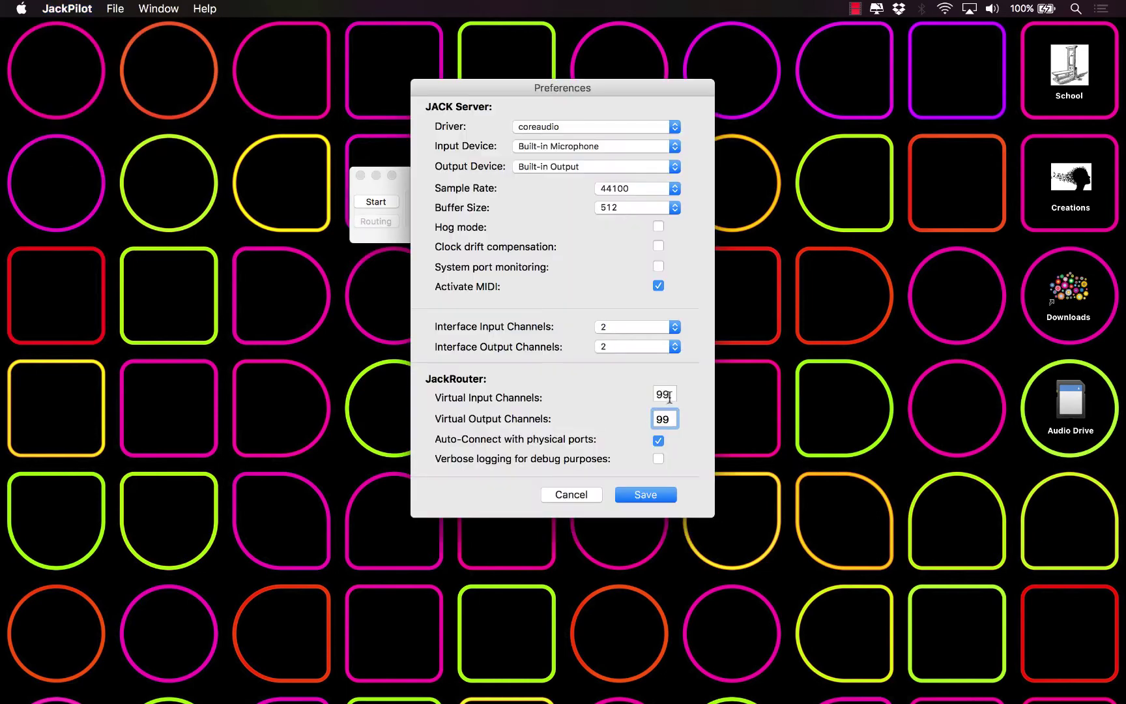
{"action": "type", "text": "8"}
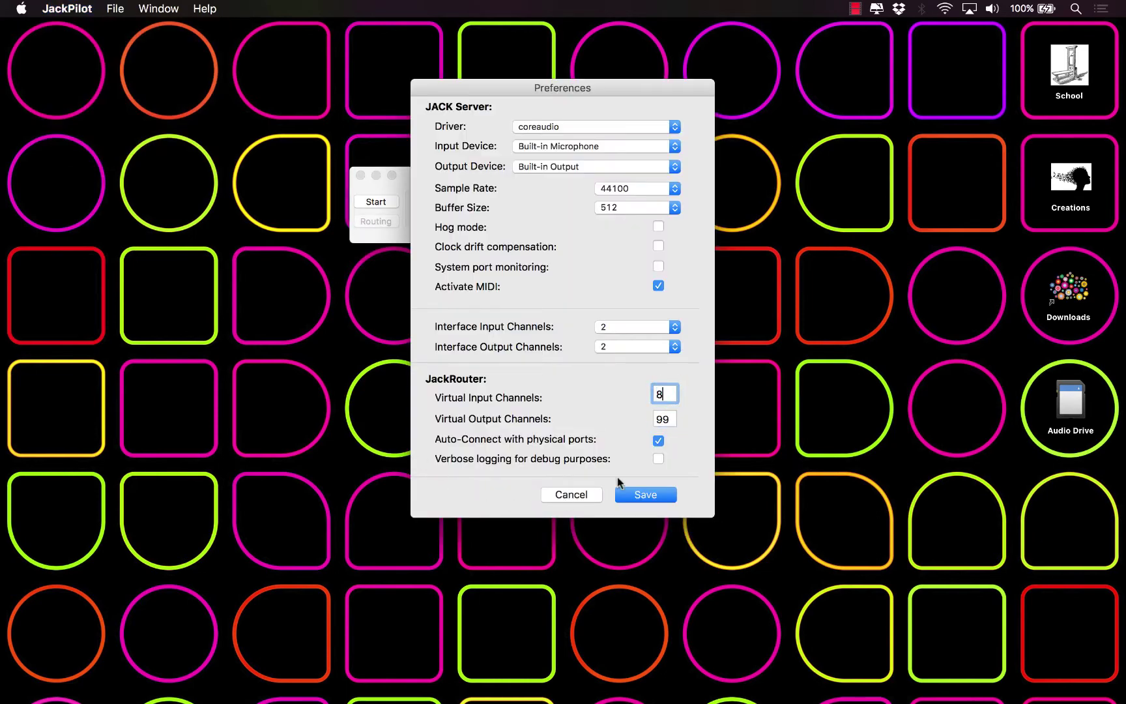
{"action": "key", "text": "Tab"}
{"action": "type", "text": "8"}
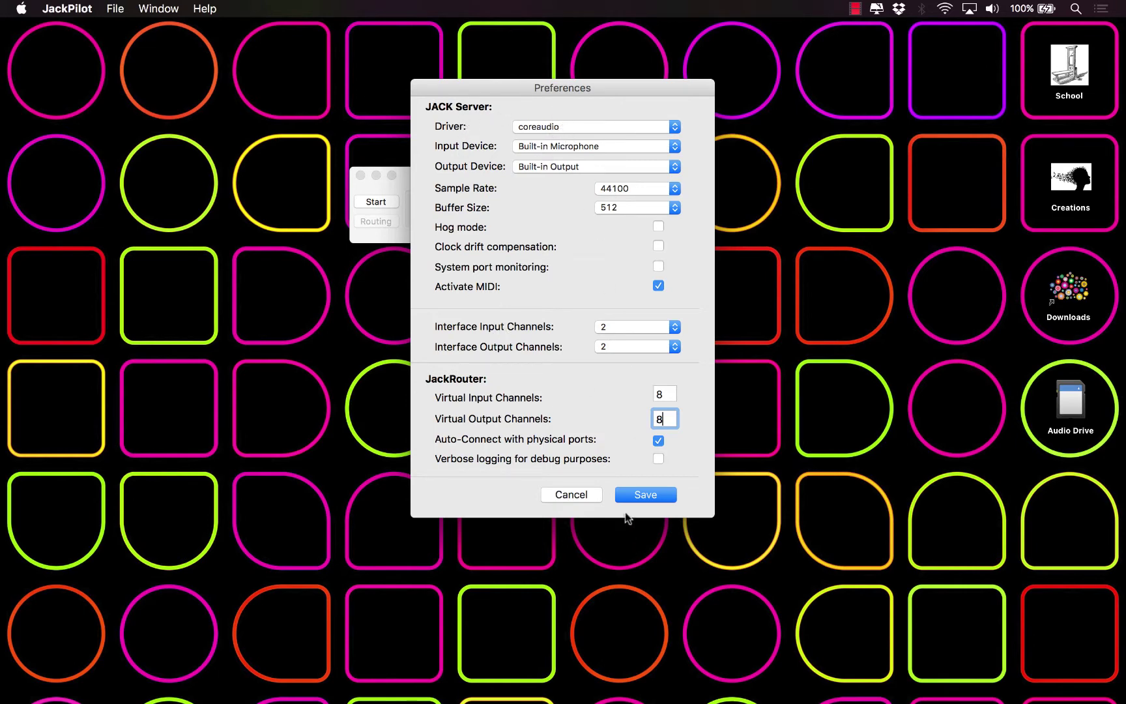
{"action": "left_click", "coordinate": [638, 495]}
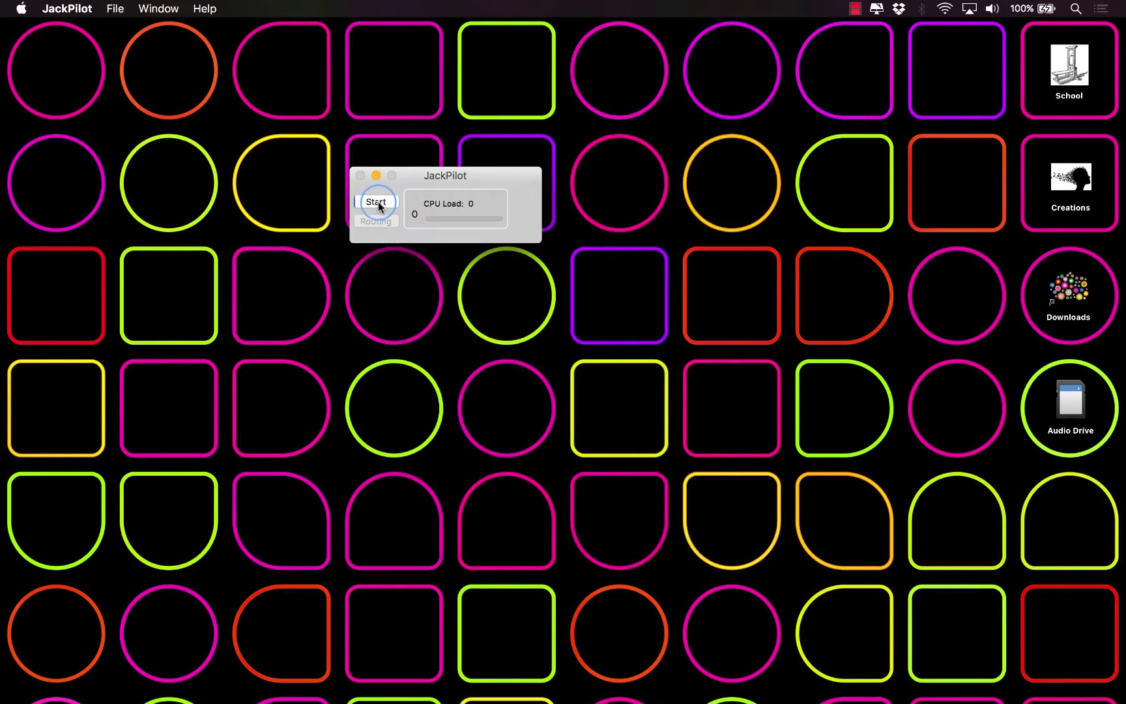
Step: Start the JACK server and open the macOS Sound preferences from JackPilot
{"action": "left_click", "coordinate": [378, 203]}
{"action": "left_click_drag", "start_coordinate": [440, 177], "coordinate": [563, 268]}
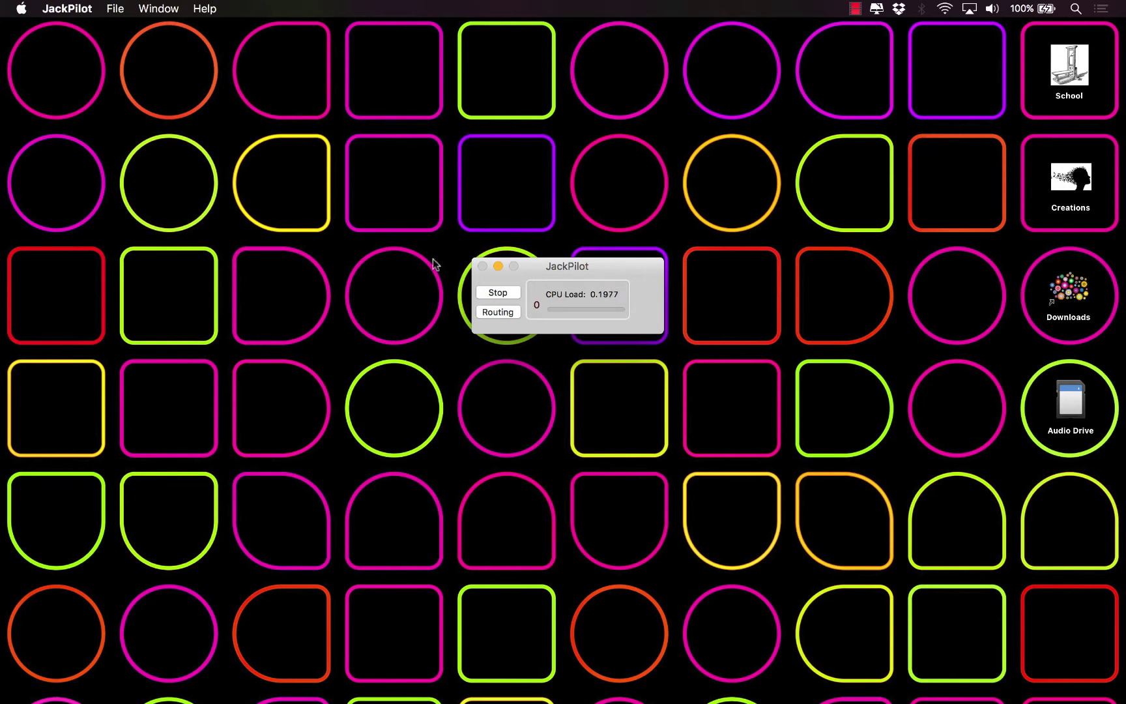
{"action": "left_click", "coordinate": [67, 8]}
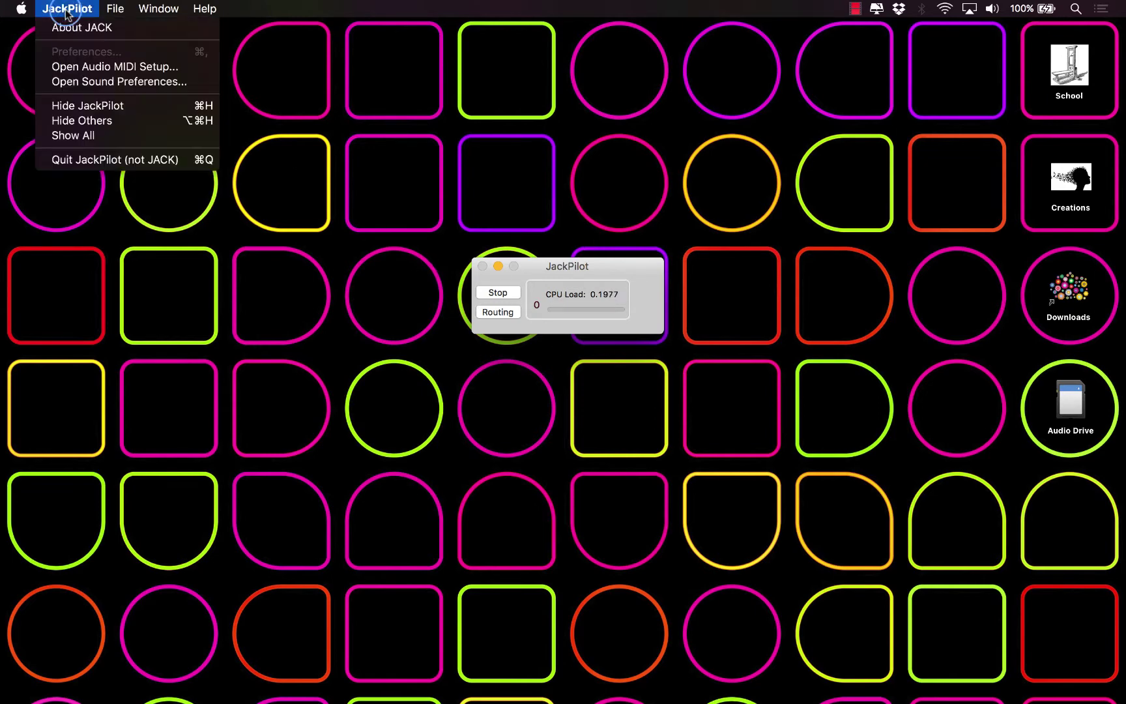
{"action": "left_click", "coordinate": [89, 82]}
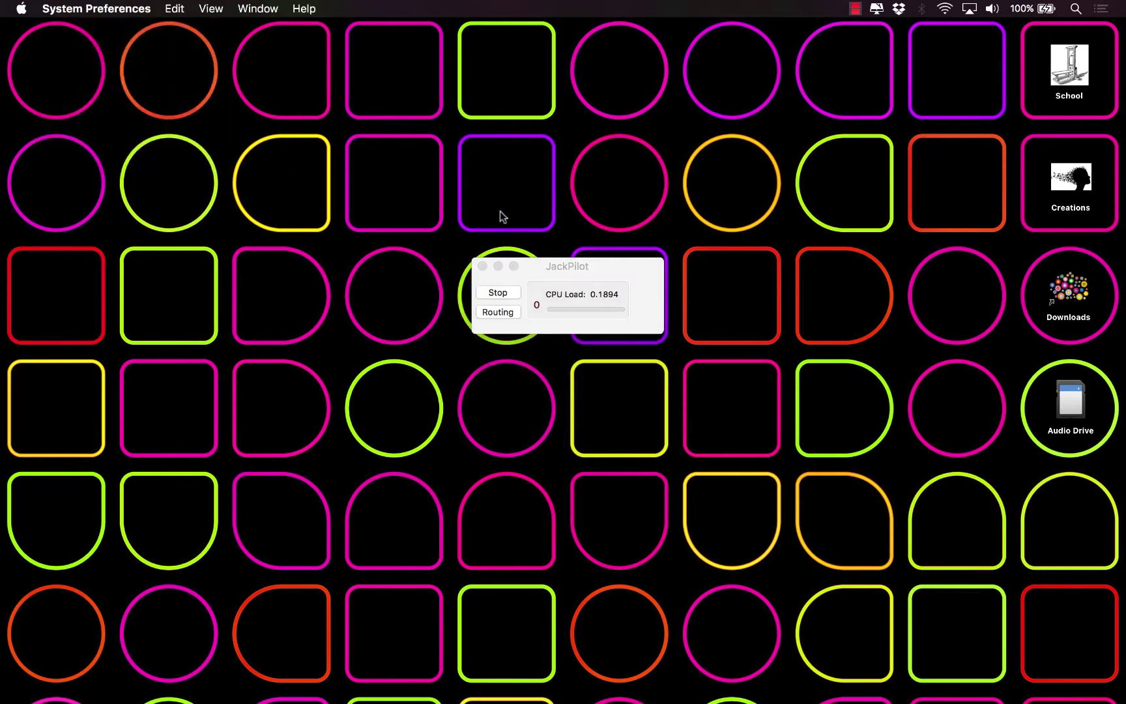
{"action": "left_click_drag", "start_coordinate": [611, 170], "coordinate": [455, 169]}
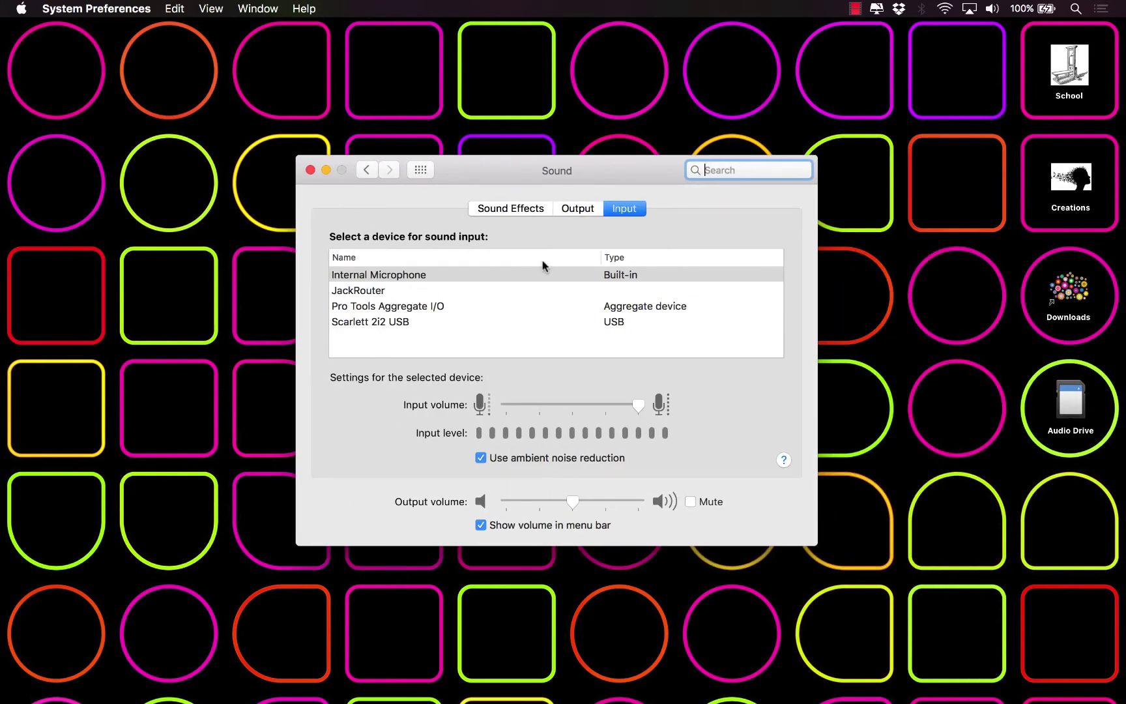
Step: Choose JackRouter as the sound output and input device and close the Sound preferences
{"action": "left_click", "coordinate": [575, 208]}
{"action": "left_click", "coordinate": [342, 292]}
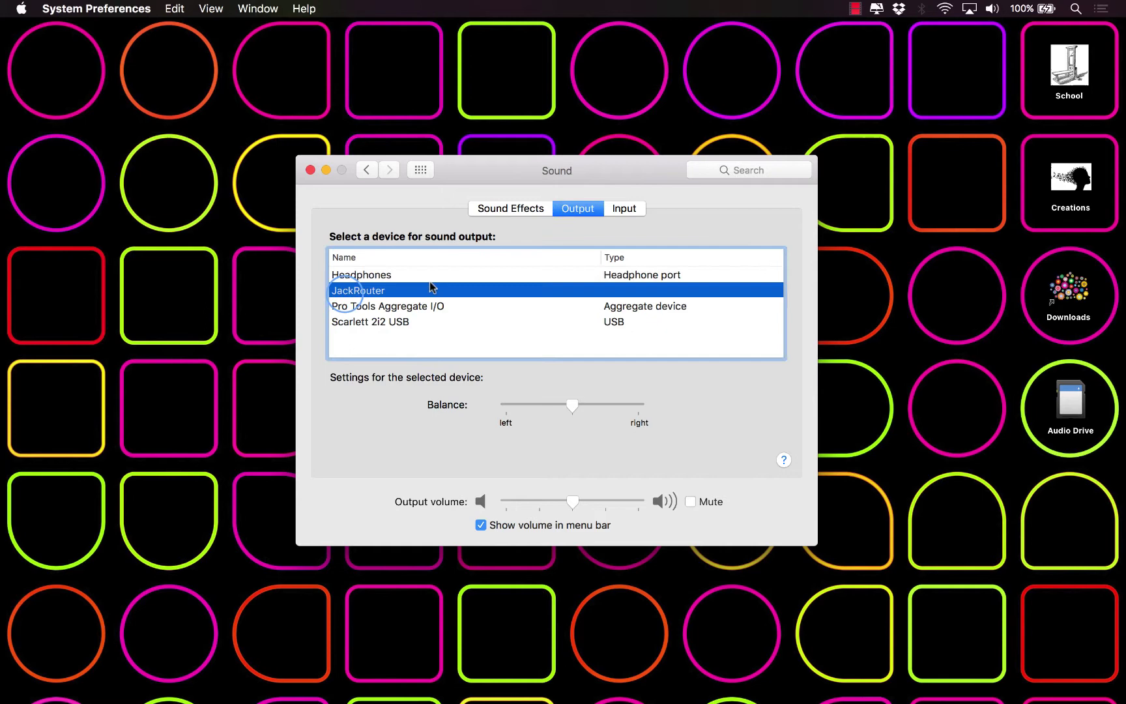
{"action": "left_click", "coordinate": [624, 209]}
{"action": "left_click", "coordinate": [492, 289]}
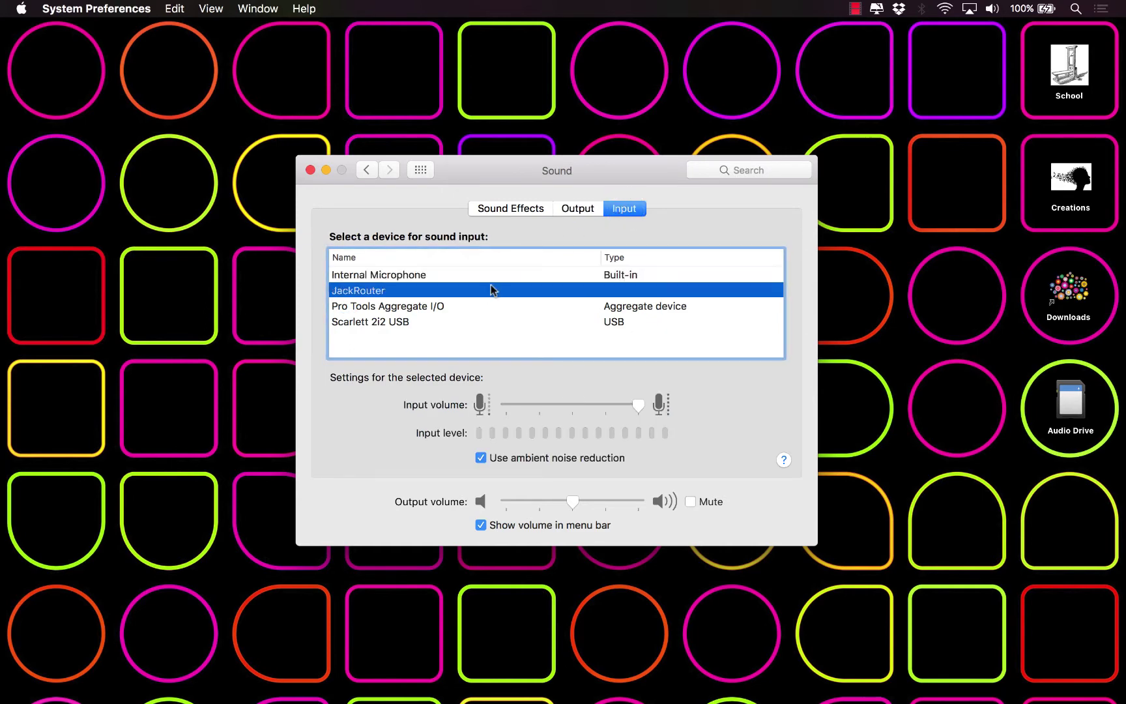
{"action": "left_click", "coordinate": [311, 170]}
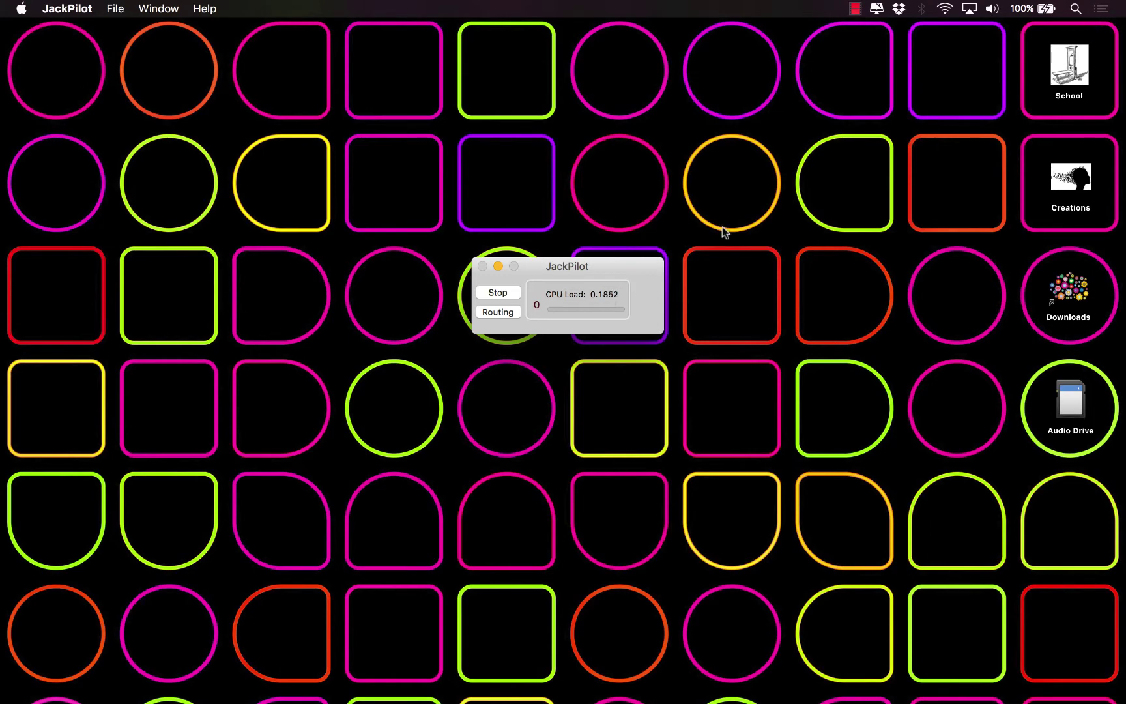
Step: Reopen the Sound preferences through a Spotlight search for "sound" and set JackRouter as the input and output device, closing them when done
{"action": "left_click", "coordinate": [1075, 10]}
{"action": "type", "text": "sound"}
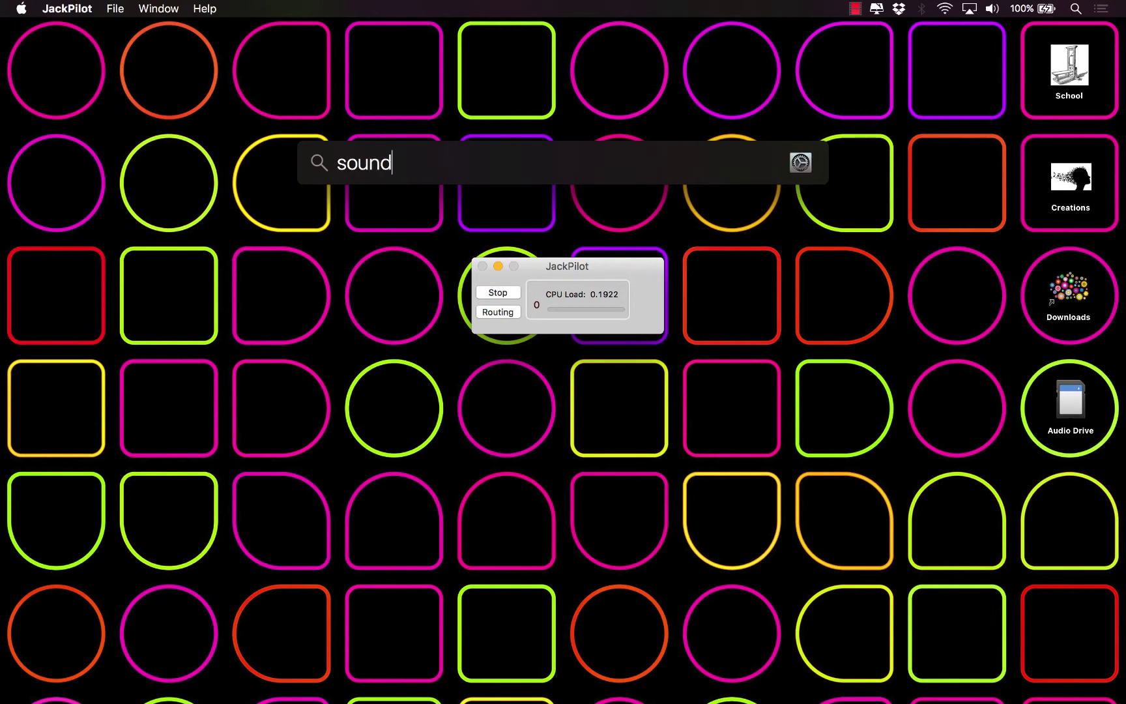
{"action": "key", "text": "Return"}
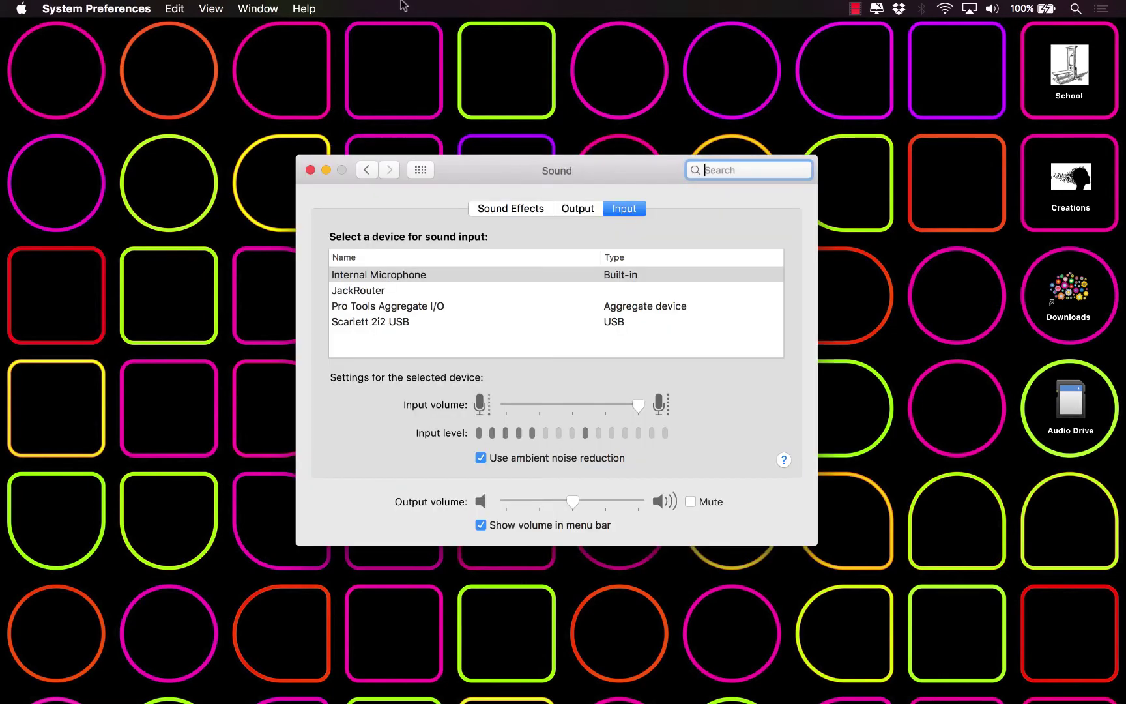
{"action": "left_click", "coordinate": [426, 291]}
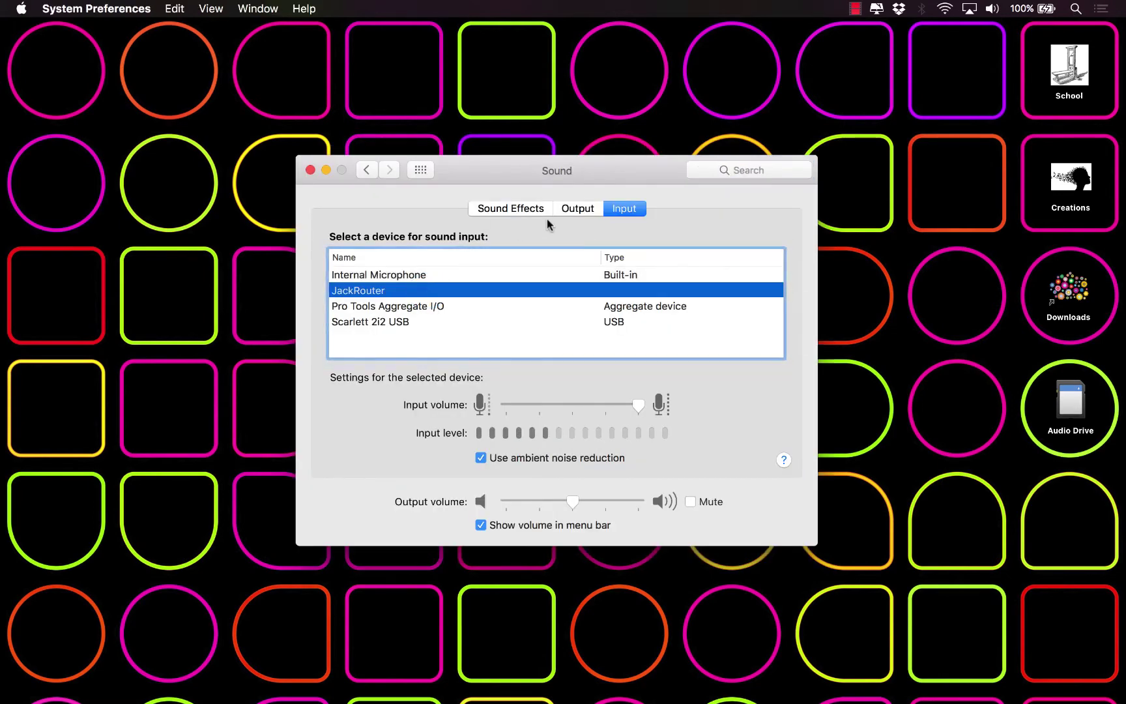
{"action": "left_click", "coordinate": [575, 212]}
{"action": "left_click", "coordinate": [438, 291]}
{"action": "left_click", "coordinate": [623, 209]}
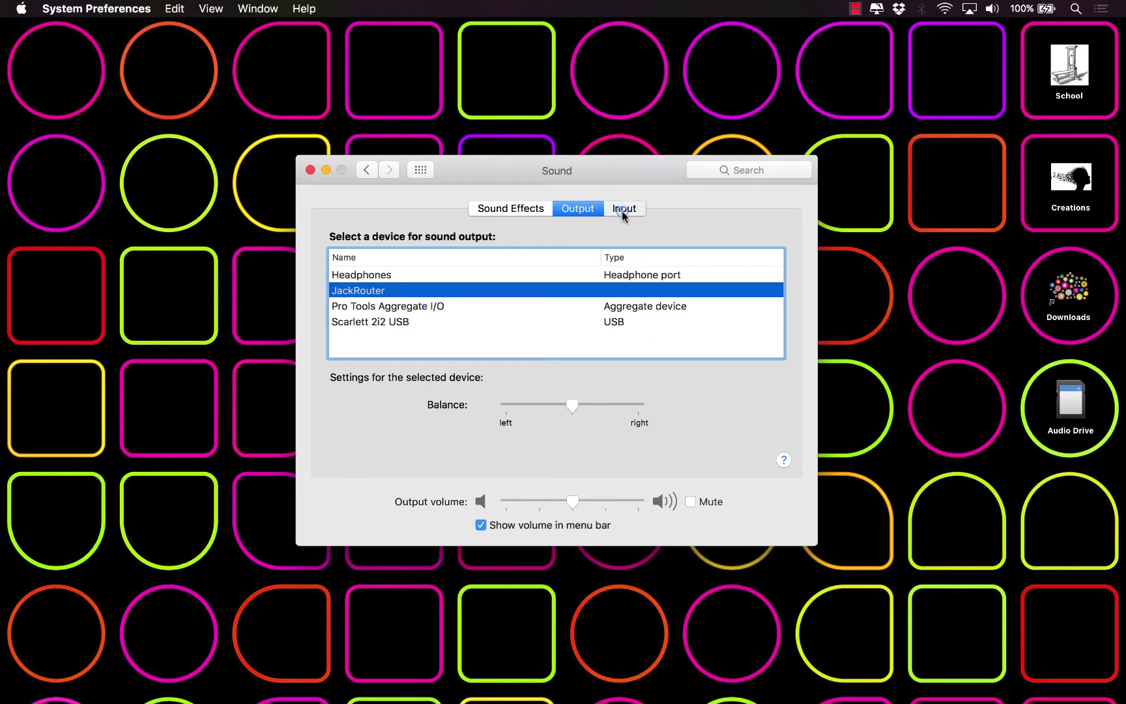
{"action": "left_click", "coordinate": [581, 212]}
{"action": "left_click", "coordinate": [623, 209]}
{"action": "left_click", "coordinate": [582, 211]}
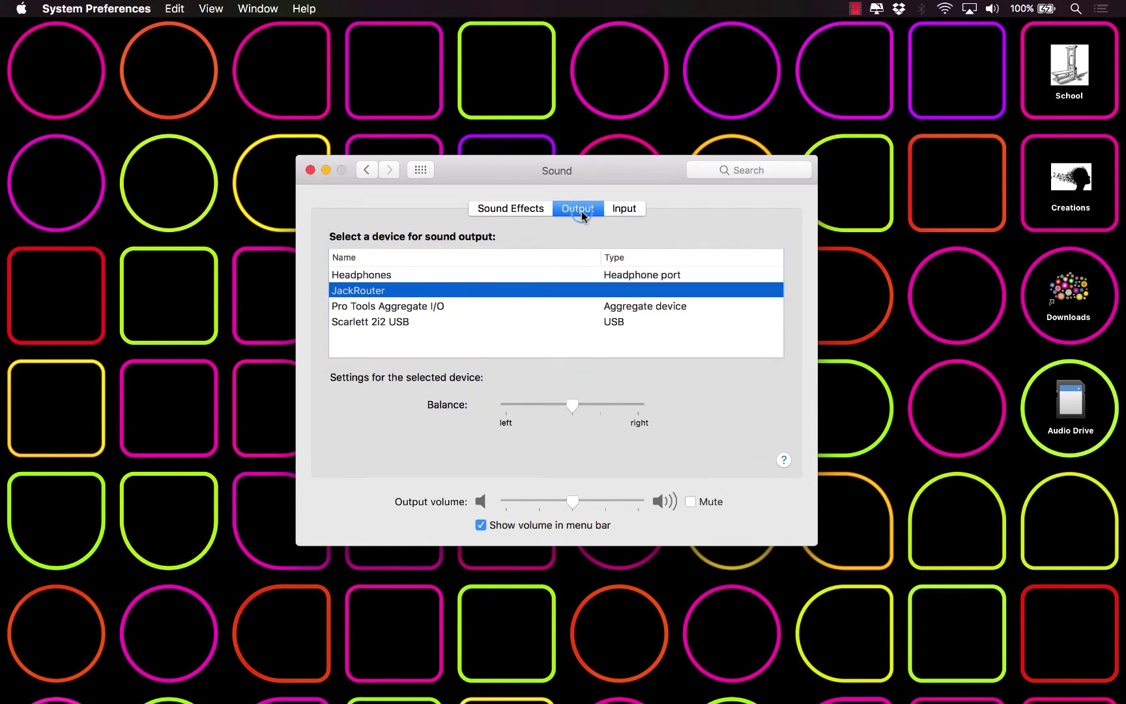
{"action": "left_click", "coordinate": [310, 170]}
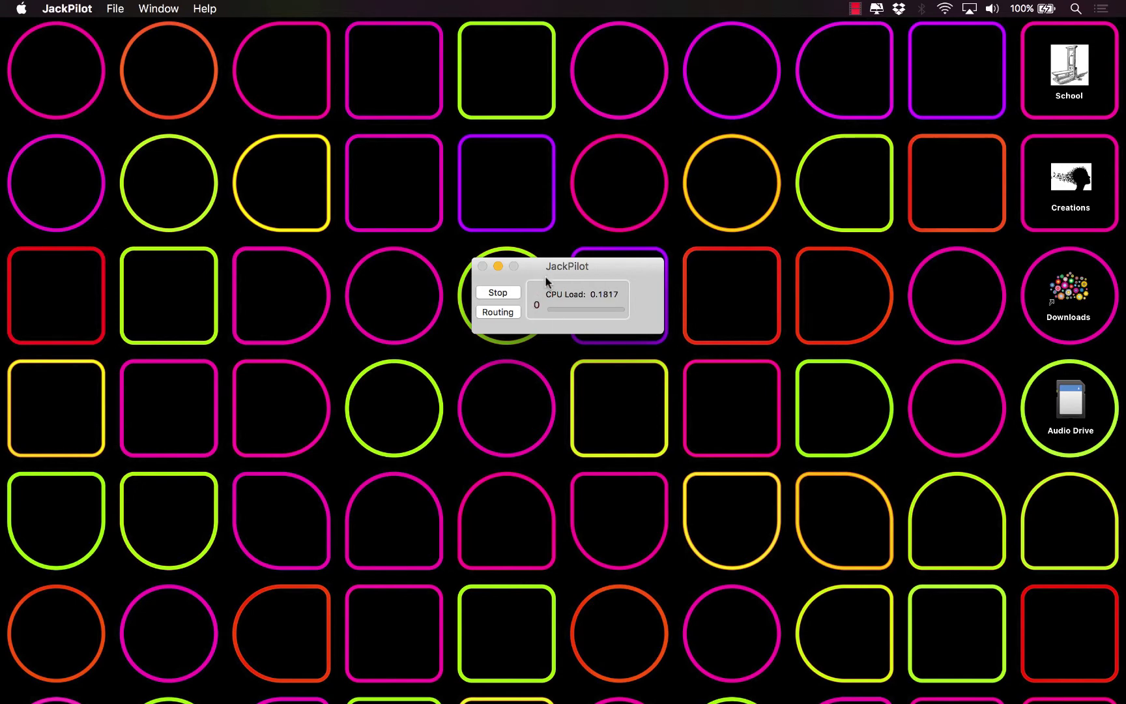
Step: Move the JackPilot window aside, then switch to Bitwig Studio and open the recent project Funkazz
{"action": "left_click_drag", "start_coordinate": [550, 272], "coordinate": [380, 161]}
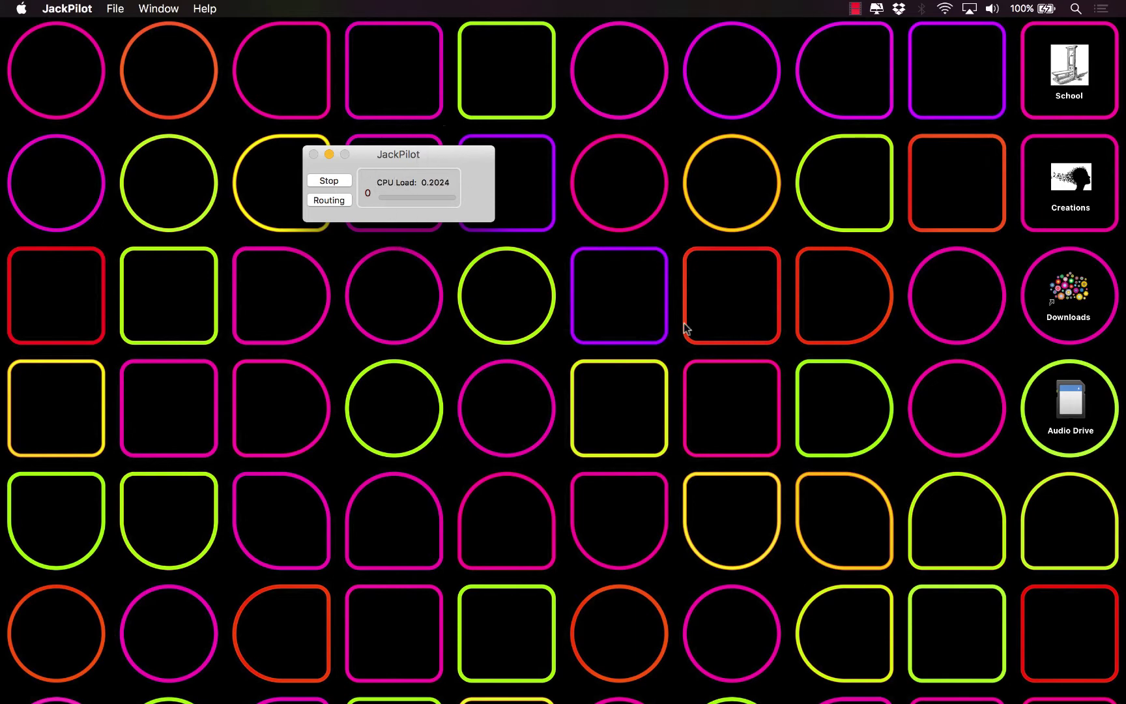
{"action": "mouse_move", "coordinate": [832, 700]}
{"action": "mouse_move", "coordinate": [765, 701]}
{"action": "left_click", "coordinate": [734, 672]}
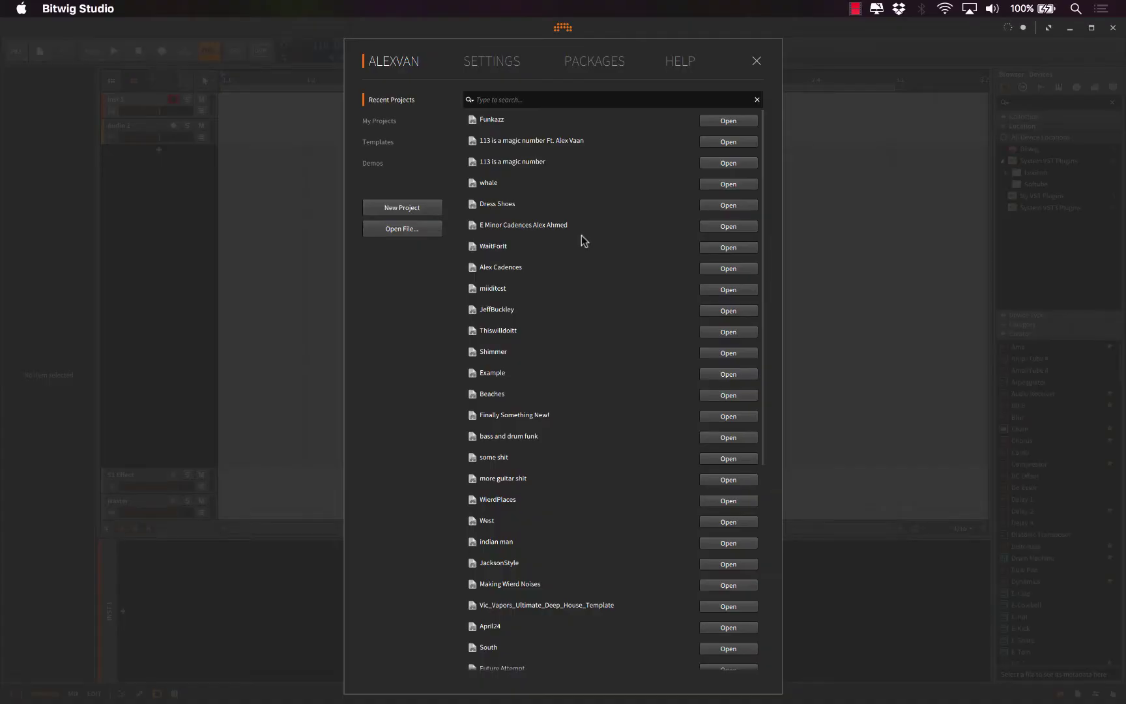
{"action": "left_click", "coordinate": [501, 119]}
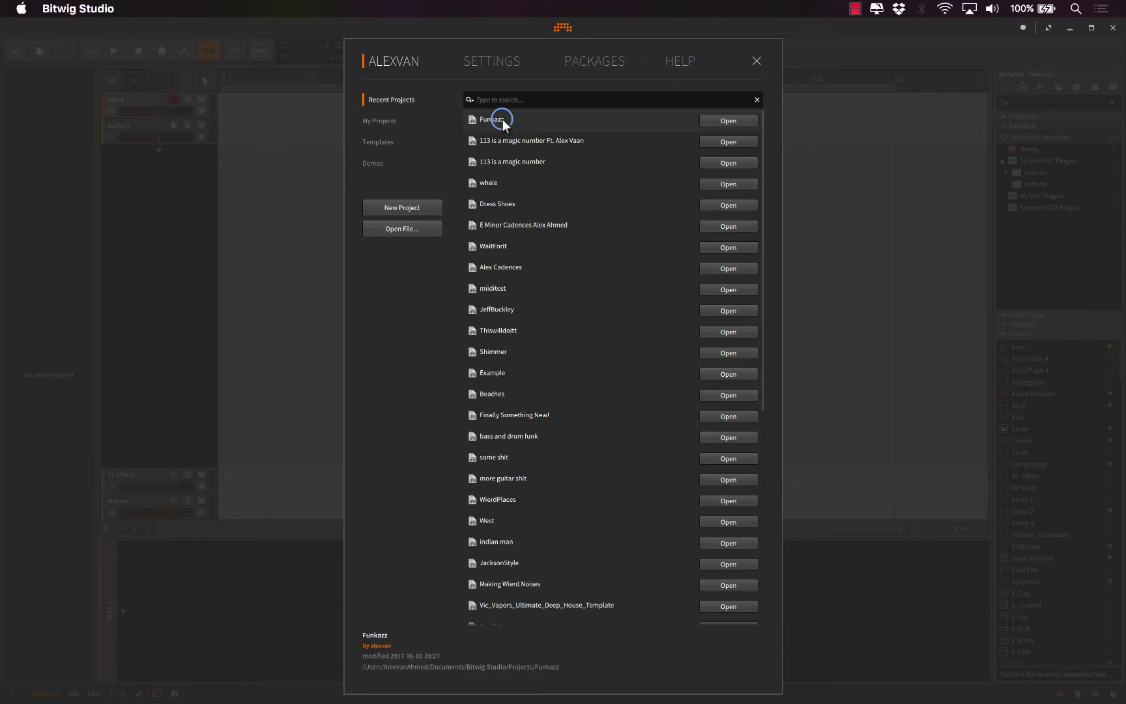
{"action": "left_click", "coordinate": [739, 120]}
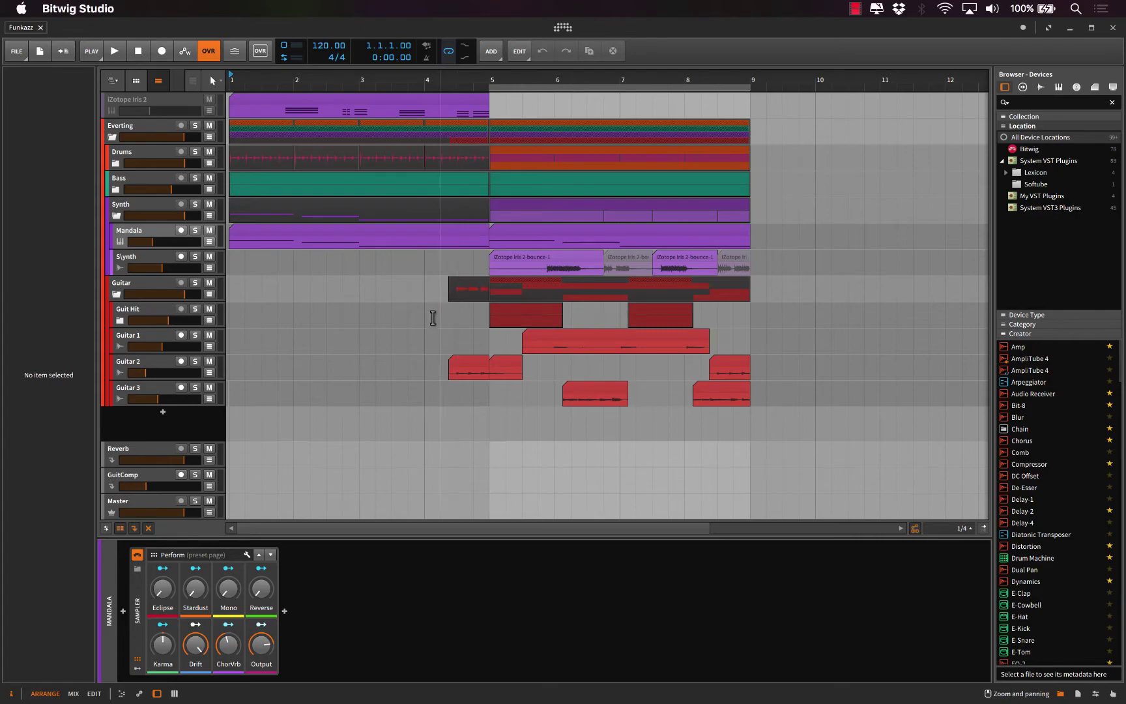
Step: Open Bitwig Studio's audio settings, set the Driver Model to JACK and apply the change
{"action": "key", "text": "super+comma"}
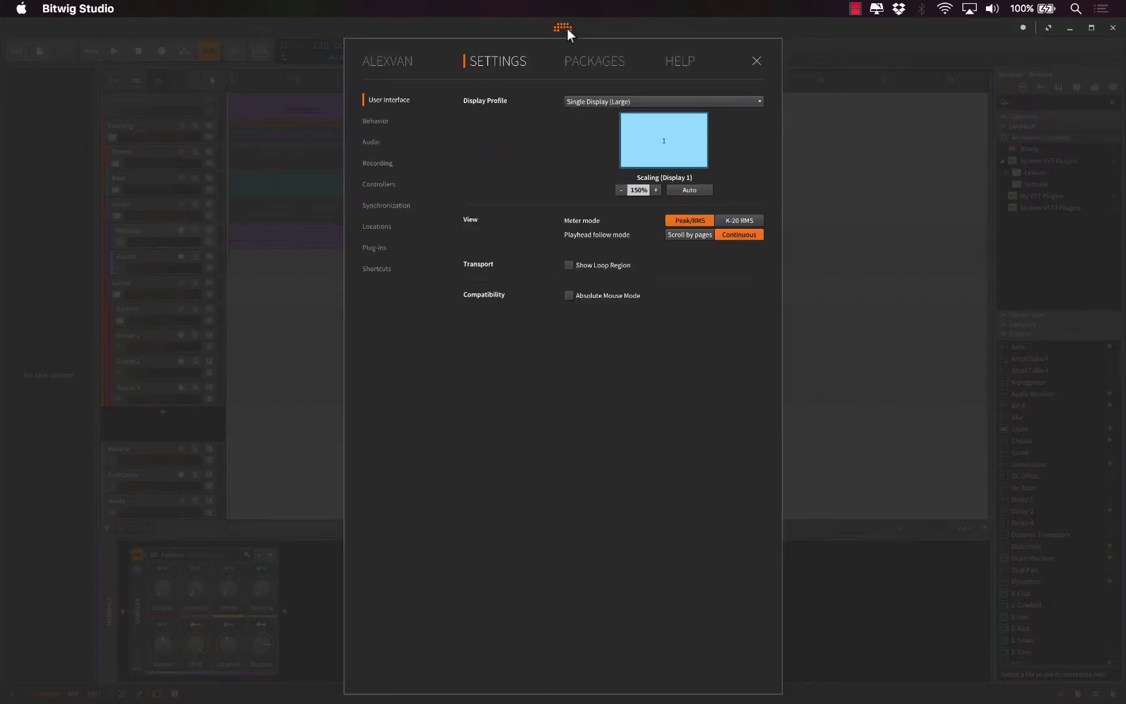
{"action": "left_click", "coordinate": [368, 141]}
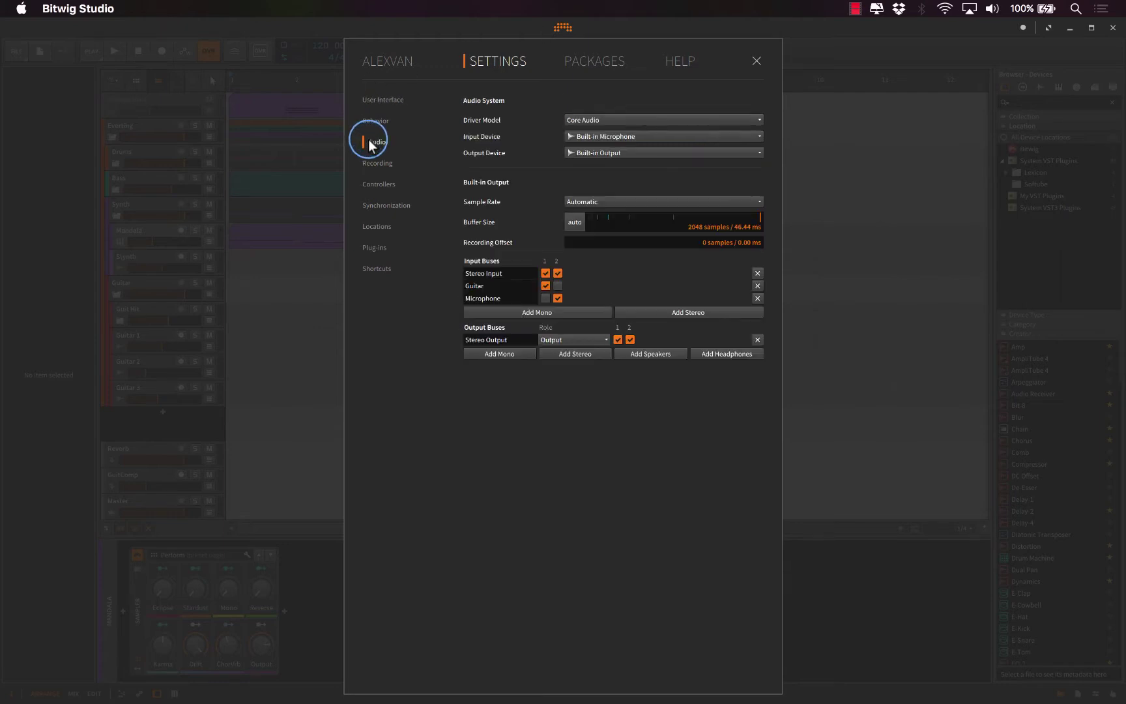
{"action": "left_click", "coordinate": [571, 121]}
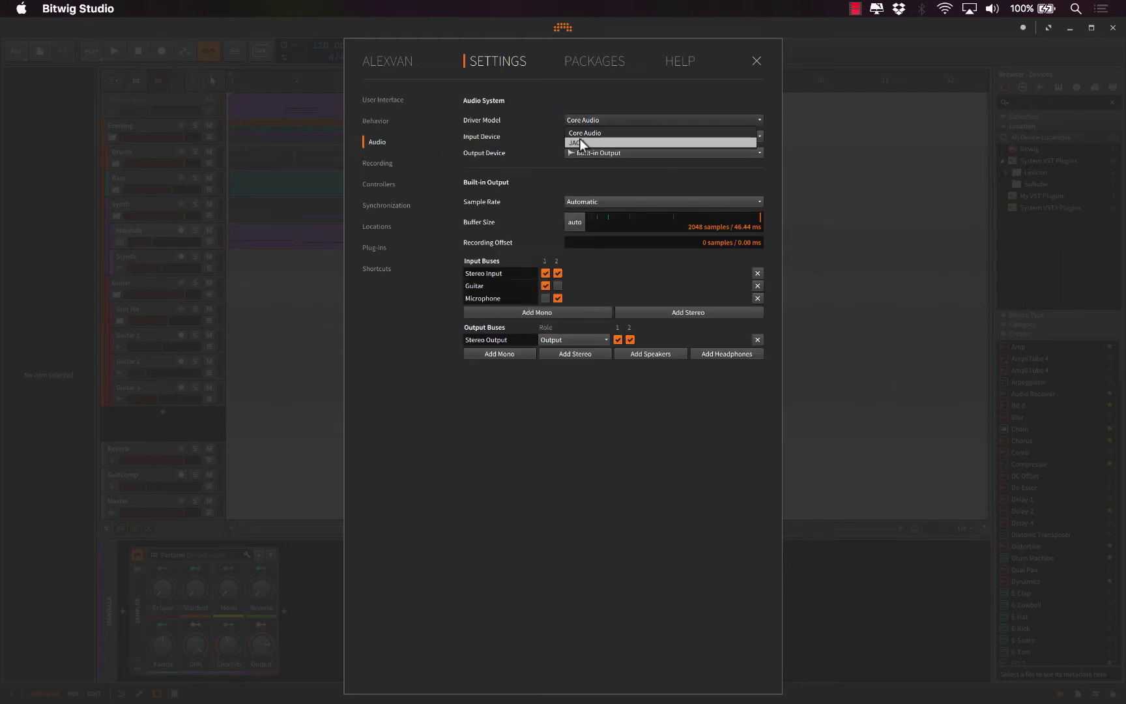
{"action": "left_click", "coordinate": [580, 139]}
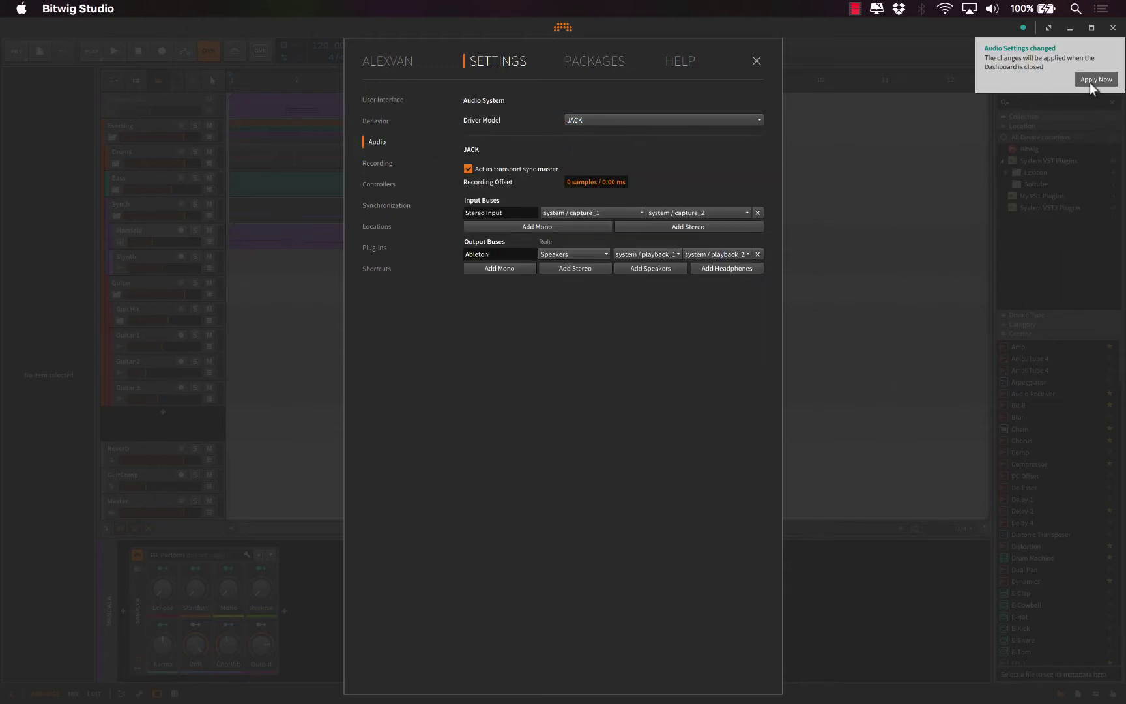
{"action": "left_click", "coordinate": [1095, 79]}
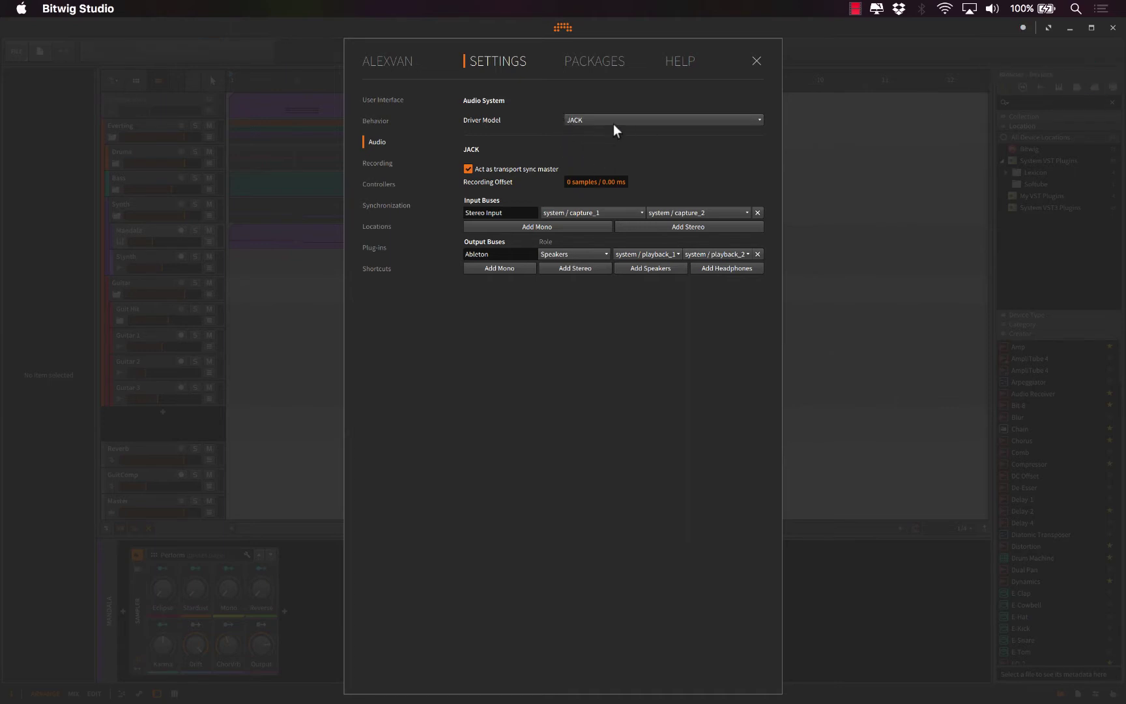
Step: Set the Driver Model to Core Audio with JackRouter as input and output device, apply the change and close the settings
{"action": "left_click", "coordinate": [575, 118]}
{"action": "left_click", "coordinate": [577, 131]}
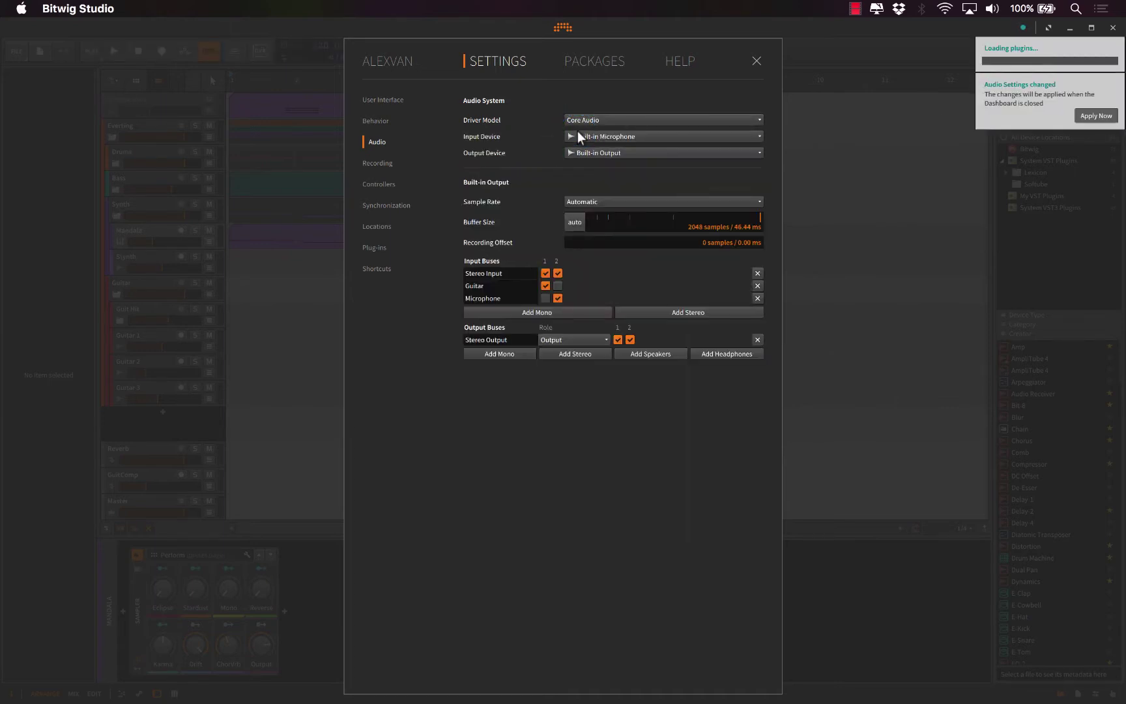
{"action": "left_click", "coordinate": [613, 138]}
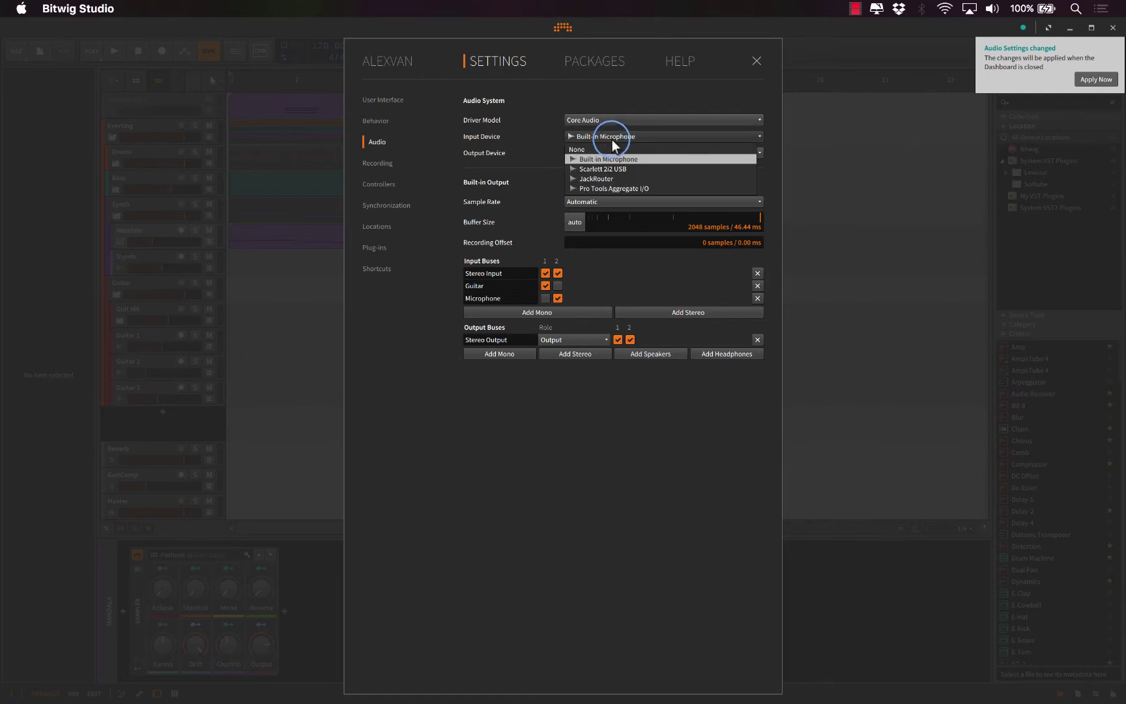
{"action": "left_click", "coordinate": [610, 177]}
{"action": "left_click", "coordinate": [610, 153]}
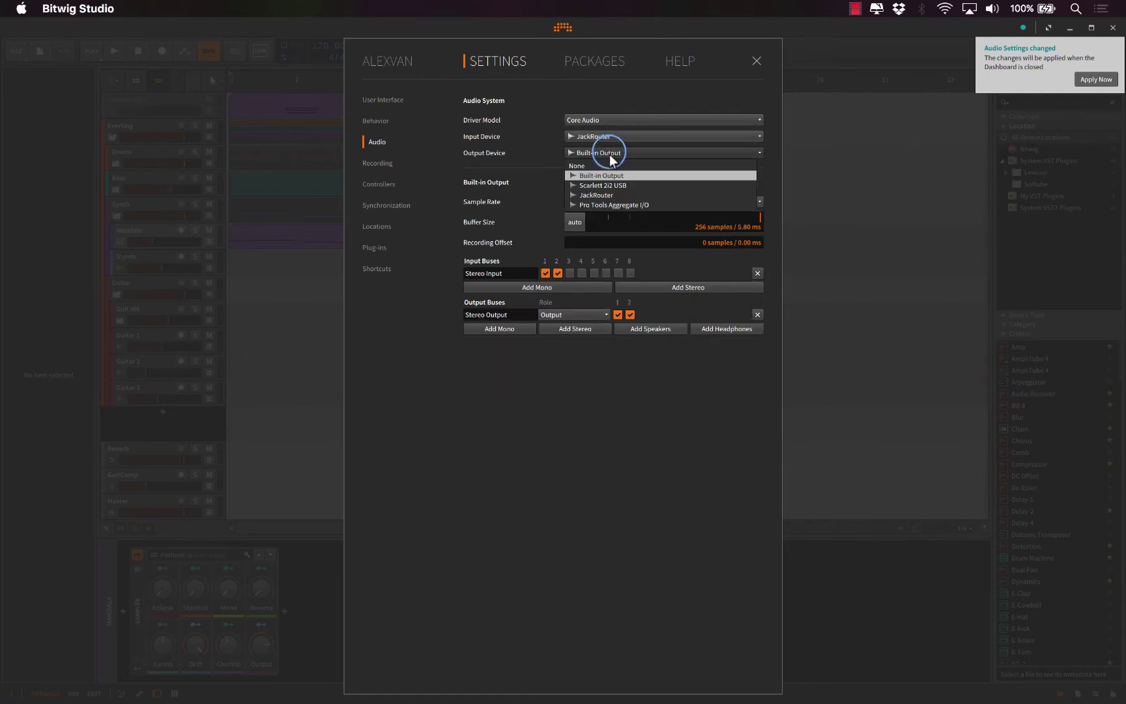
{"action": "left_click", "coordinate": [612, 195]}
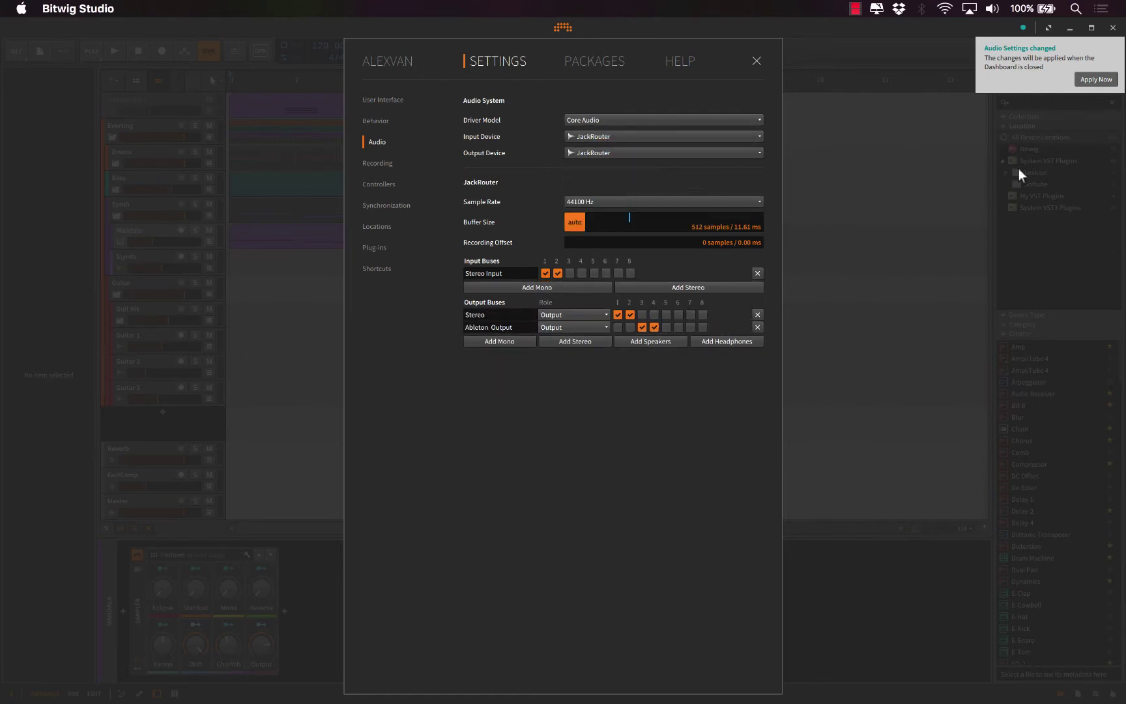
{"action": "left_click", "coordinate": [1096, 79]}
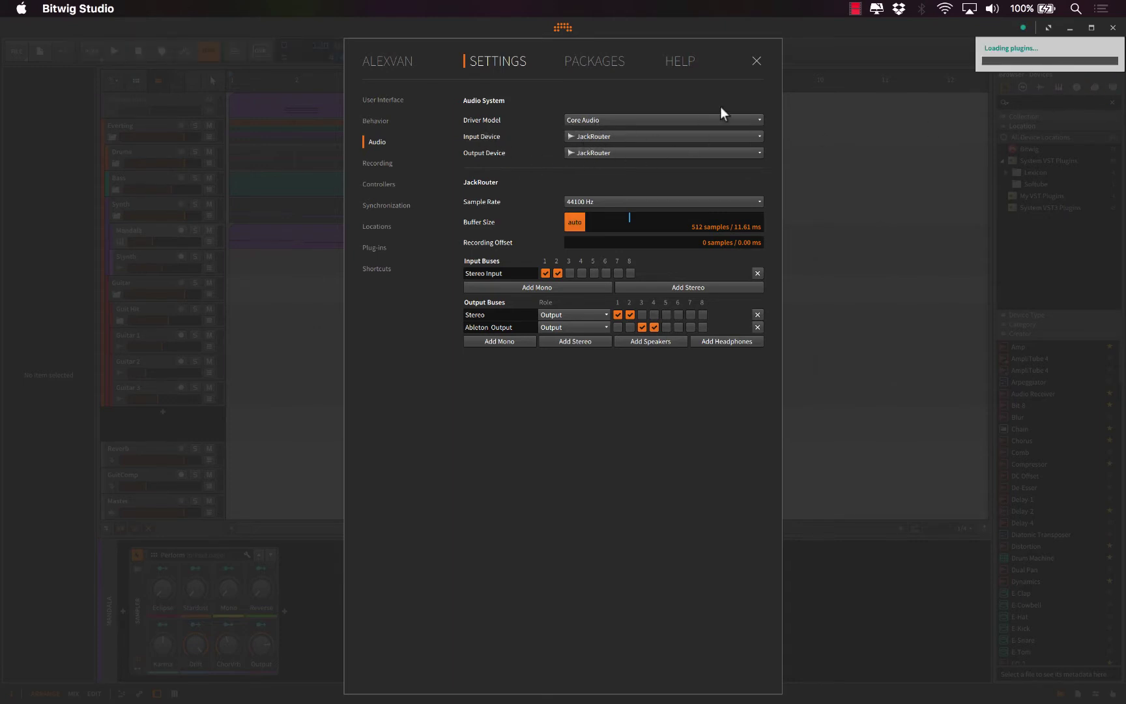
{"action": "left_click", "coordinate": [756, 61]}
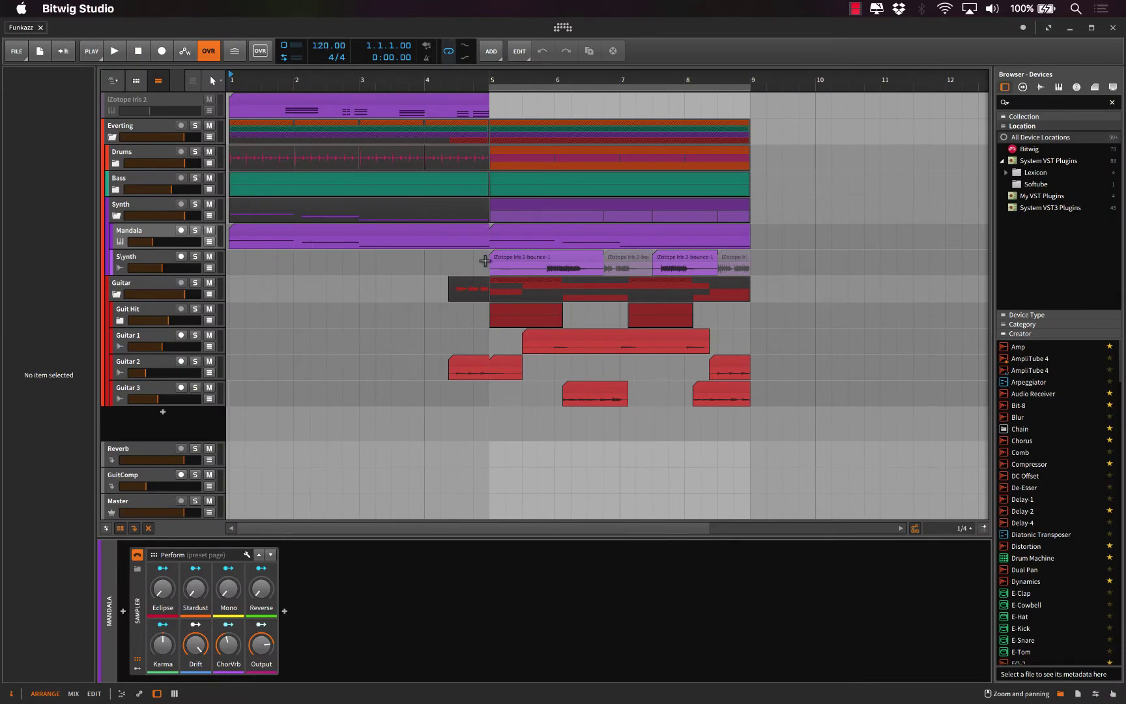
Step: Play the Funkazz arrangement from bar 5 to test the audio output, and stop playback
{"action": "left_click", "coordinate": [485, 261]}
{"action": "key", "text": "space"}
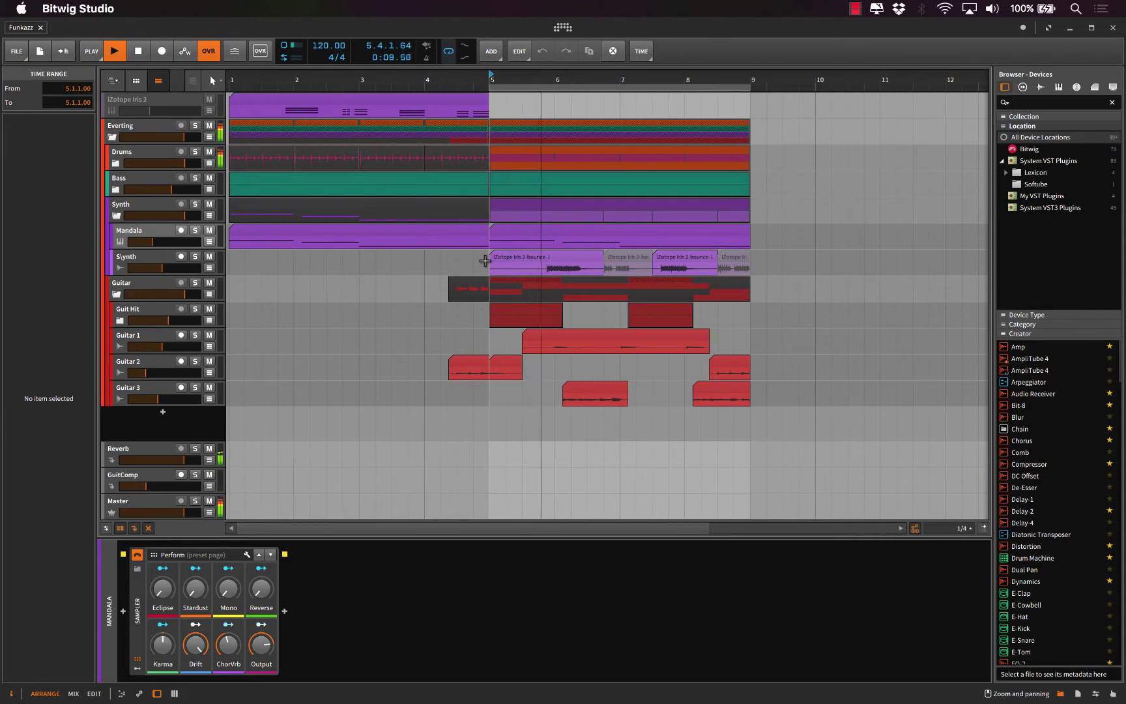
{"action": "key", "text": "space"}
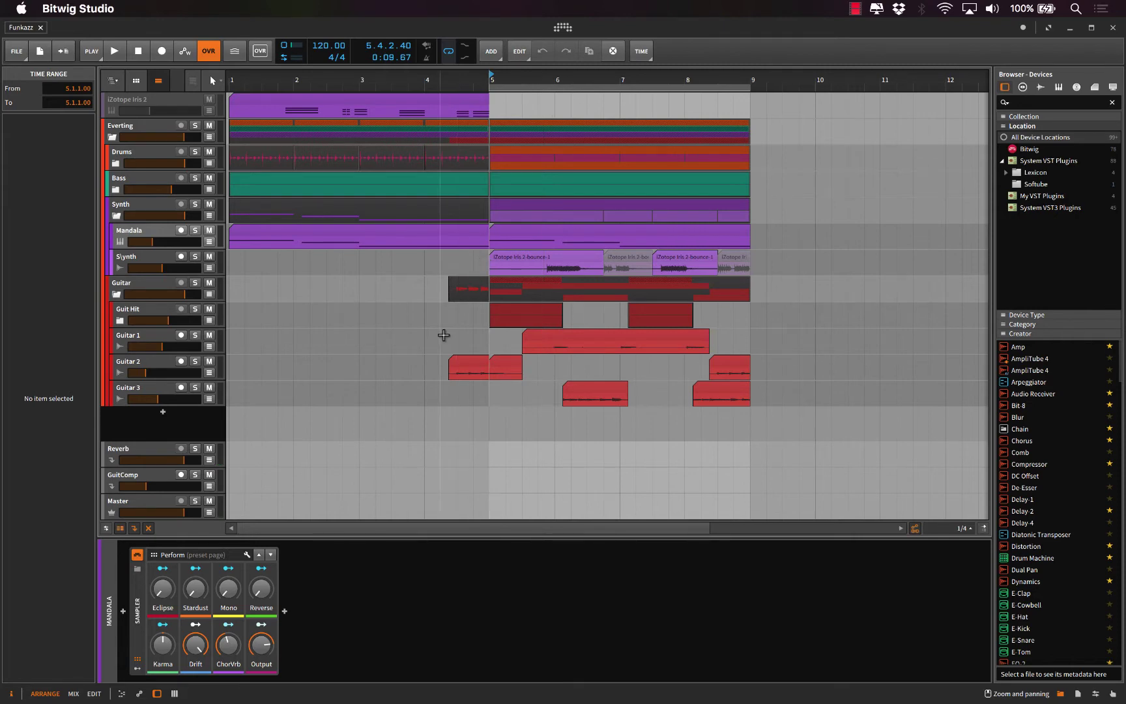
Step: Reopen the audio settings, switch the Driver Model back to JACK and apply the change
{"action": "key", "text": "super+comma"}
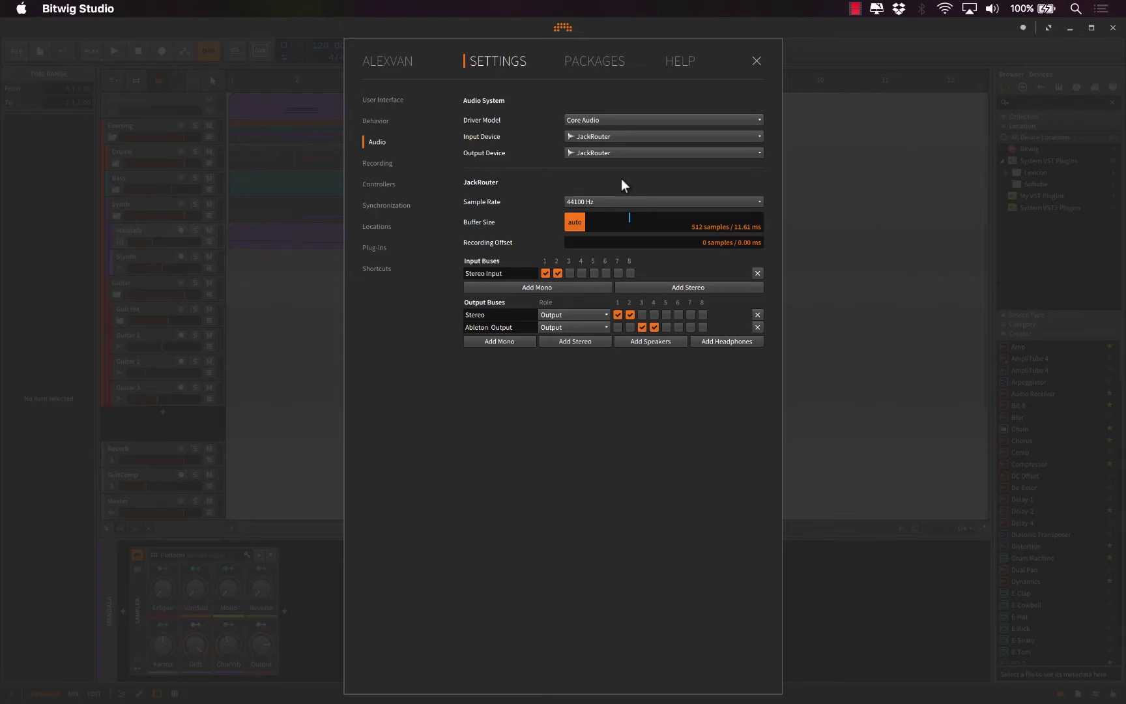
{"action": "left_click", "coordinate": [598, 120]}
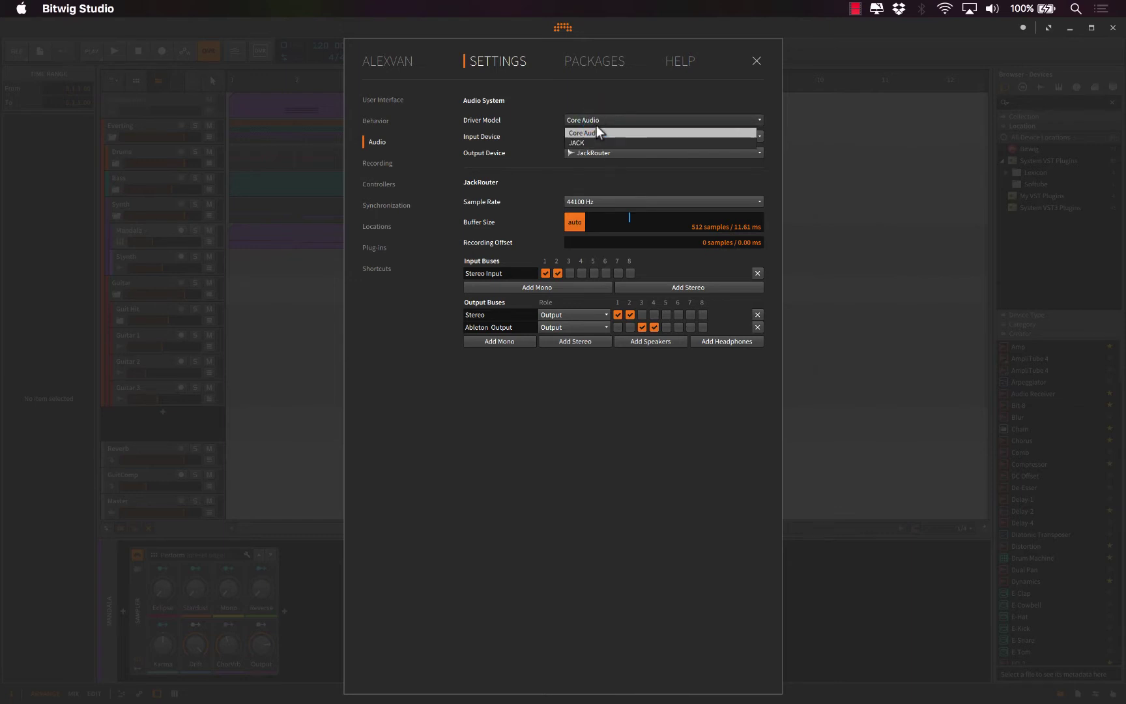
{"action": "left_click", "coordinate": [585, 142]}
{"action": "left_click", "coordinate": [1108, 79]}
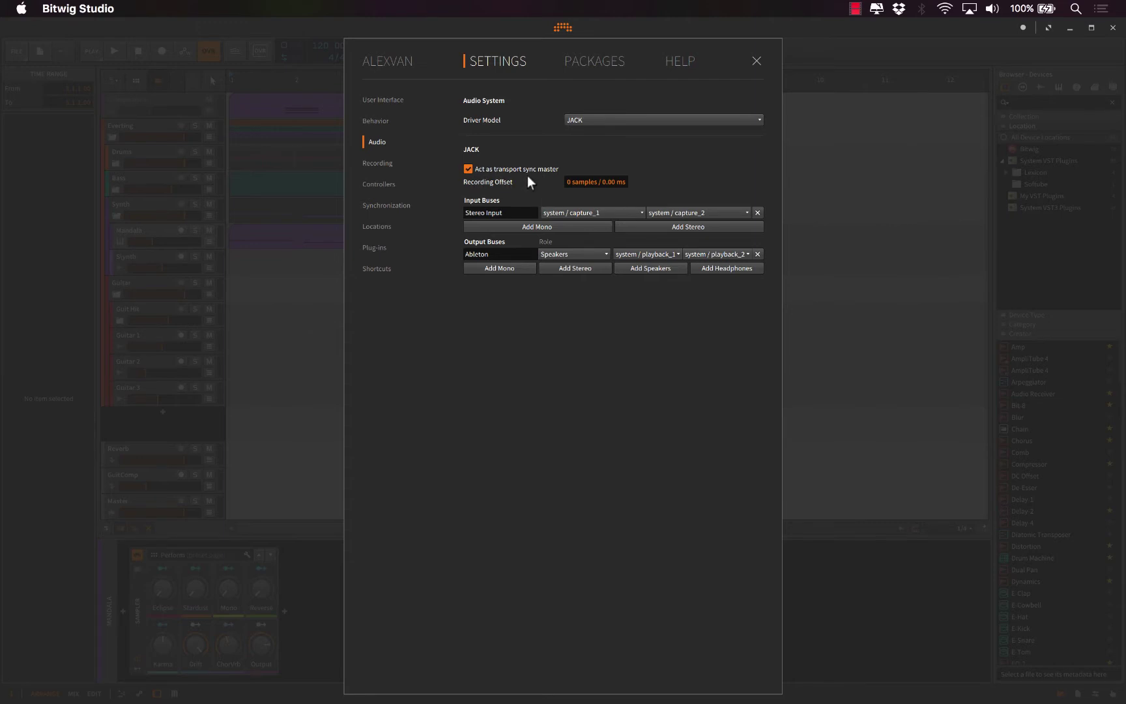
Step: Examine the JACK port choices for both Stereo Input channels and the Ableton output bus name, and close the settings
{"action": "left_click", "coordinate": [495, 254]}
{"action": "left_click", "coordinate": [638, 213]}
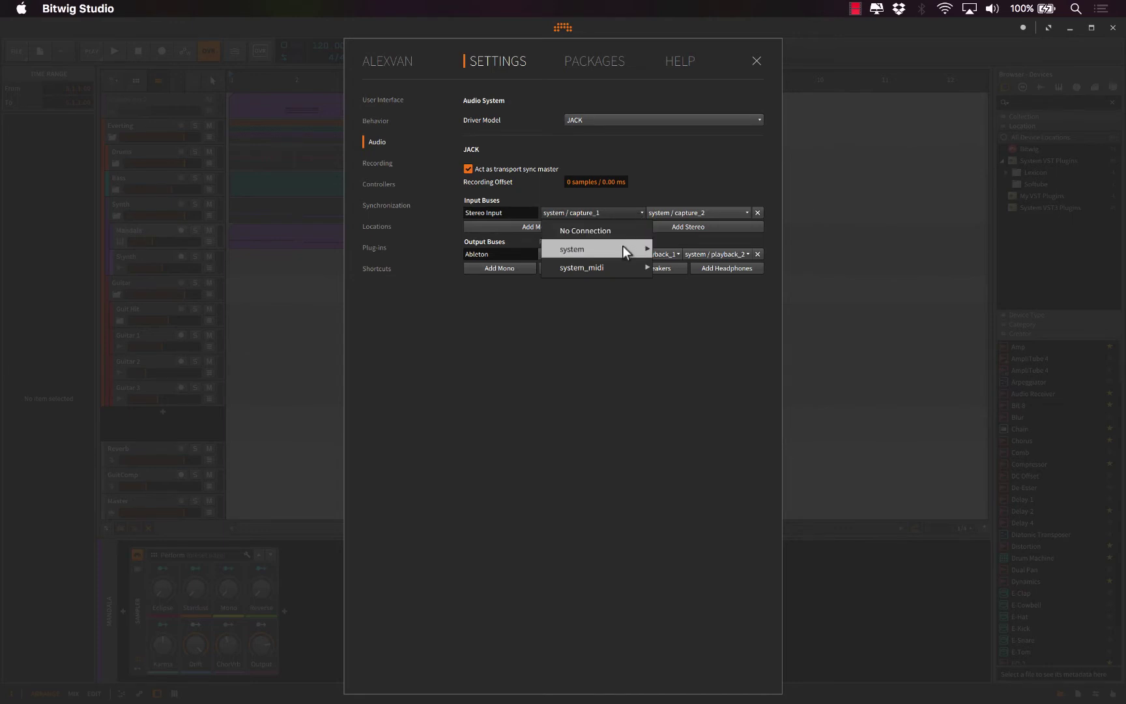
{"action": "mouse_move", "coordinate": [623, 250]}
{"action": "left_click", "coordinate": [656, 189]}
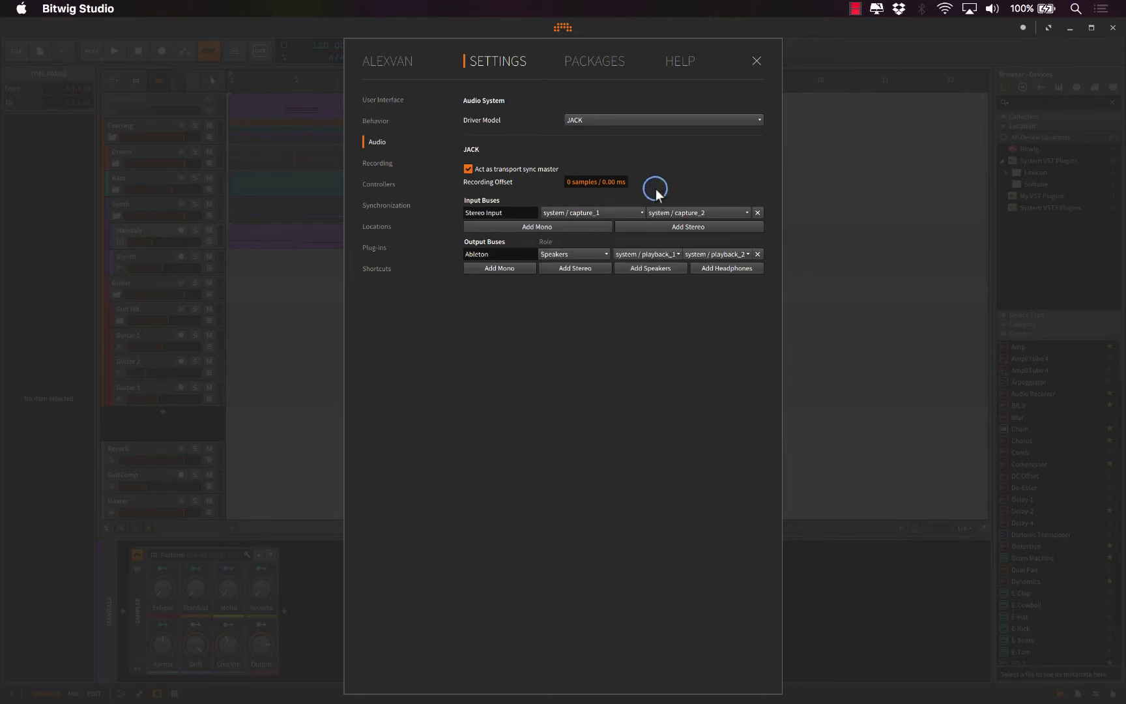
{"action": "left_click", "coordinate": [677, 214]}
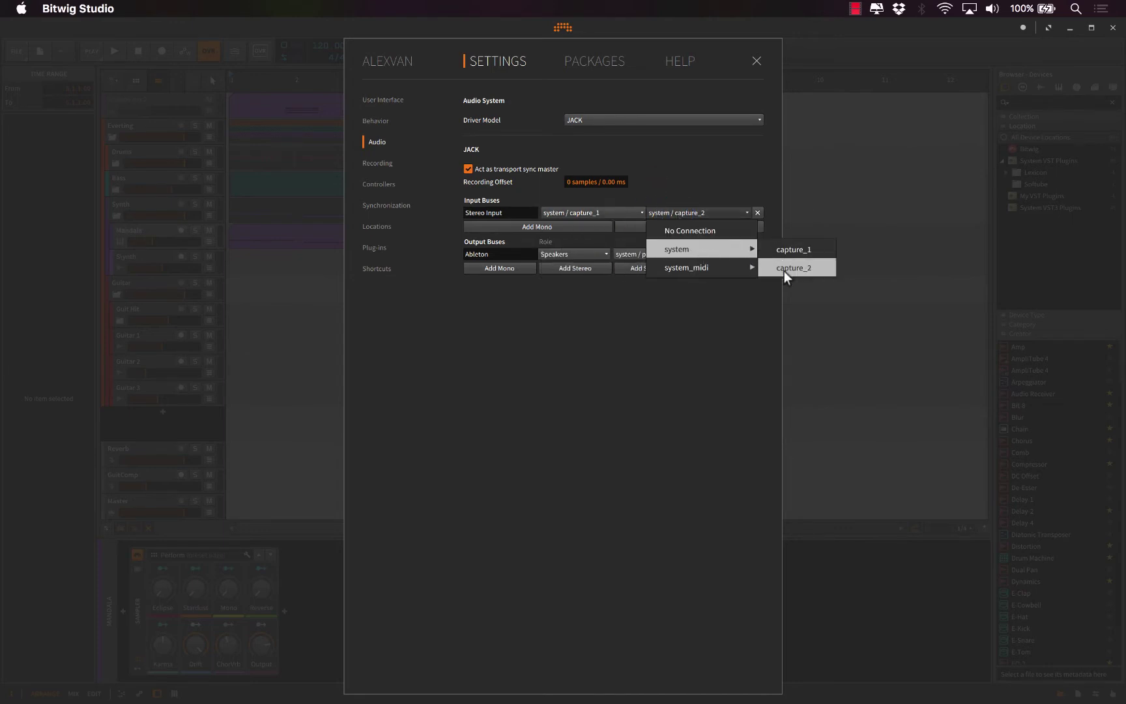
{"action": "left_click", "coordinate": [660, 186]}
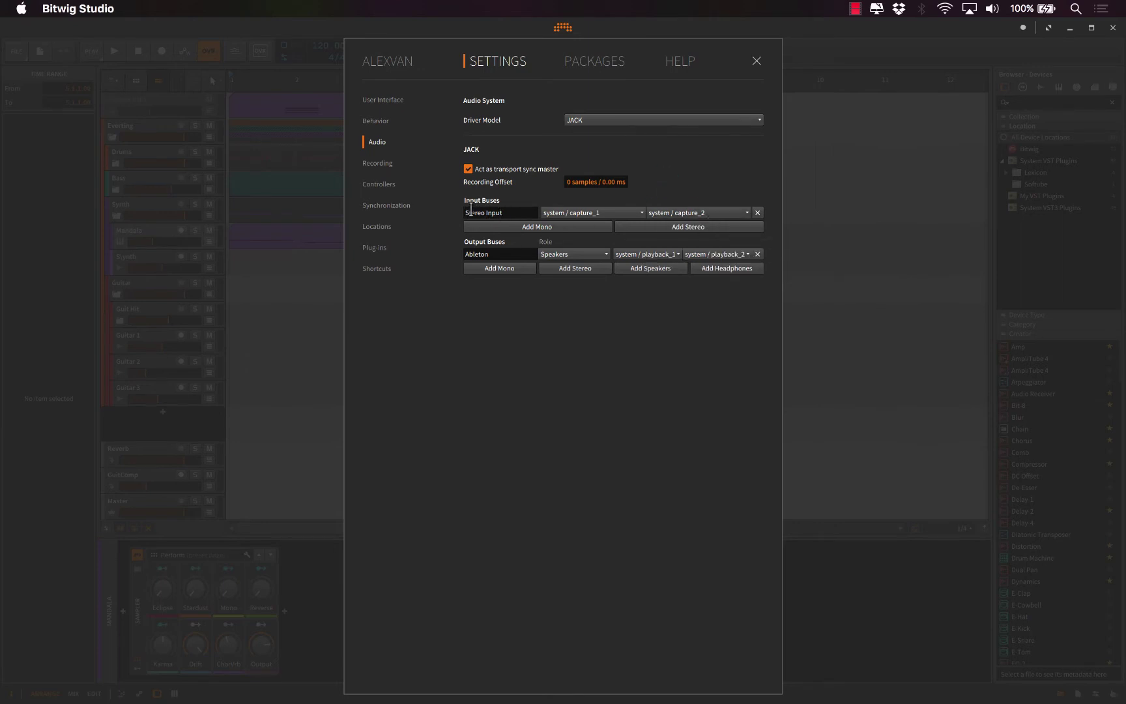
{"action": "double_click", "coordinate": [491, 253]}
{"action": "left_click", "coordinate": [492, 253]}
{"action": "left_click", "coordinate": [757, 58]}
Step: Switch to the neighbouring desktop and open Ableton Live
{"action": "key", "text": "ctrl+Left"}
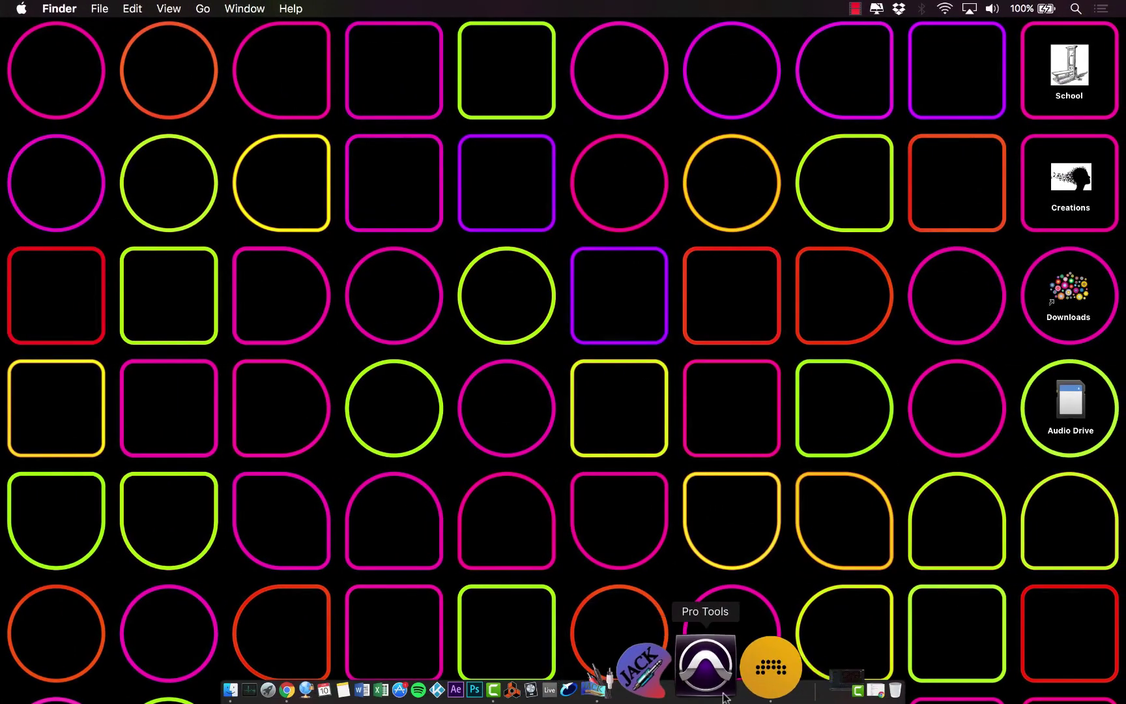
{"action": "left_click", "coordinate": [643, 690]}
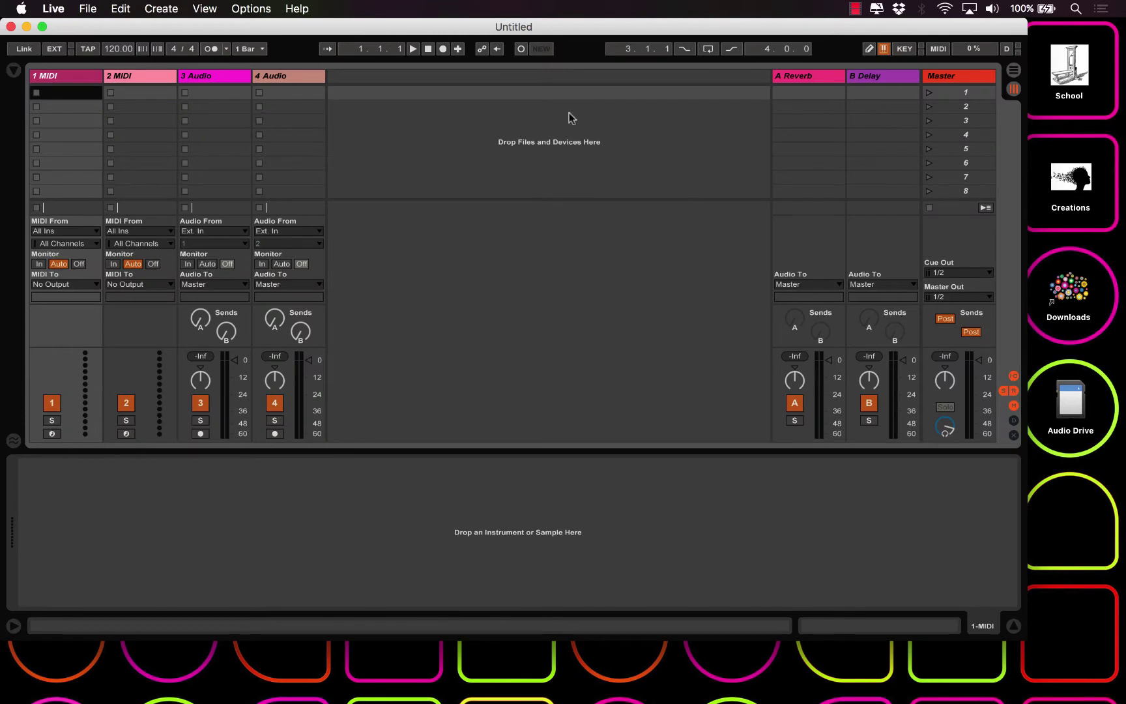
{"action": "left_click", "coordinate": [398, 183]}
Step: In Live's audio preferences, set JackRouter (8 In, 8 Out) as input and output device, keeping the CoreAudio driver type
{"action": "key", "text": "super+comma"}
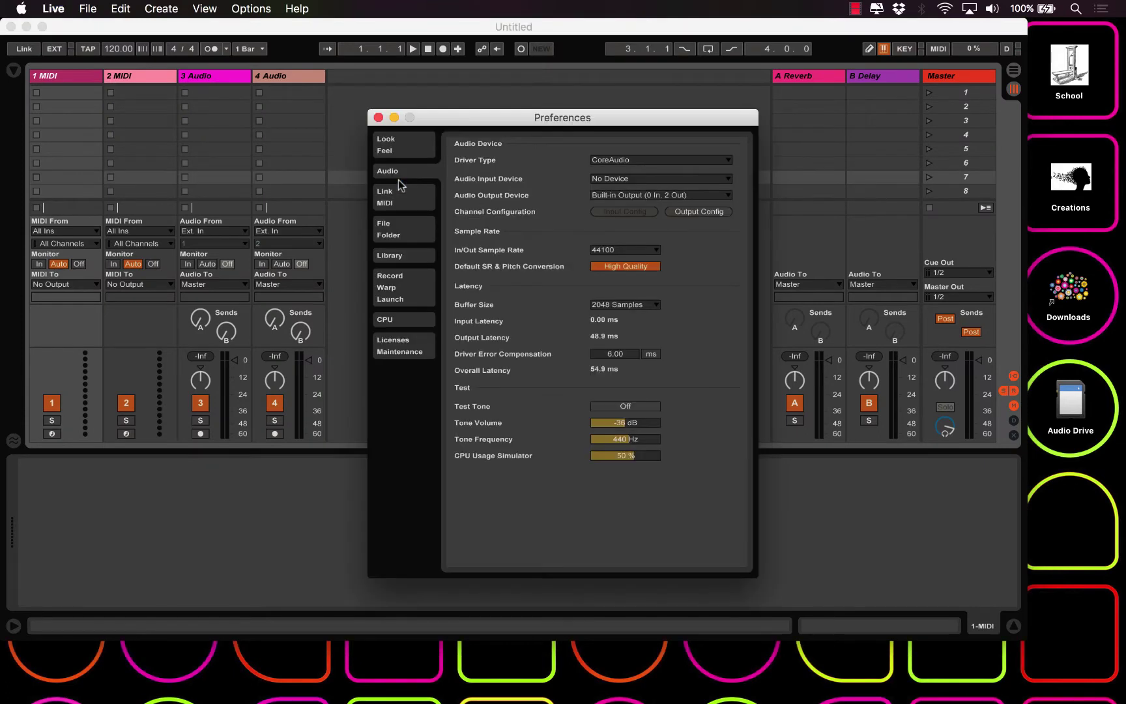
{"action": "left_click", "coordinate": [623, 178]}
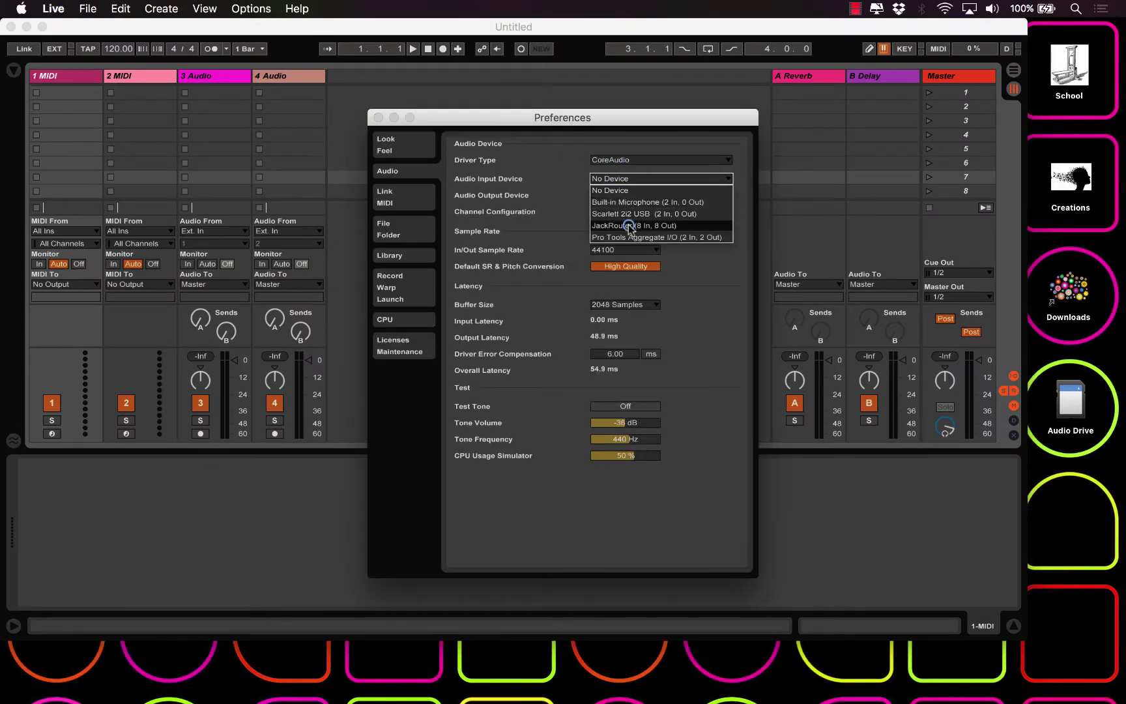
{"action": "left_click", "coordinate": [626, 225]}
{"action": "left_click", "coordinate": [613, 195]}
{"action": "left_click", "coordinate": [621, 242]}
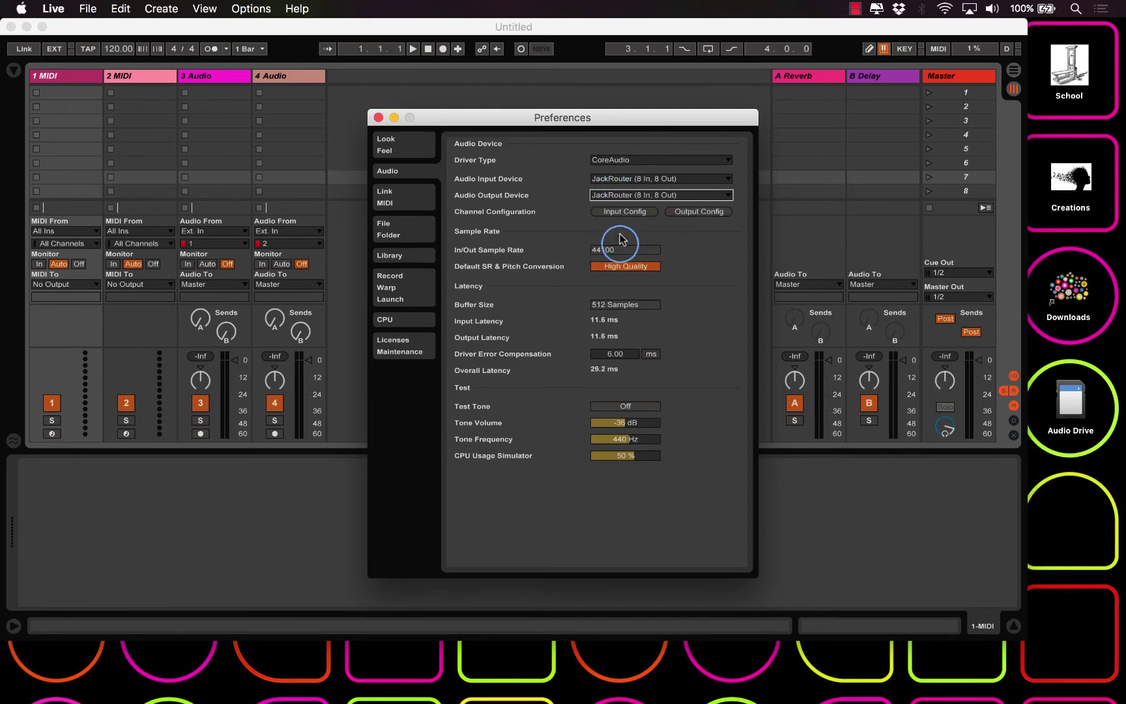
{"action": "left_click", "coordinate": [613, 160]}
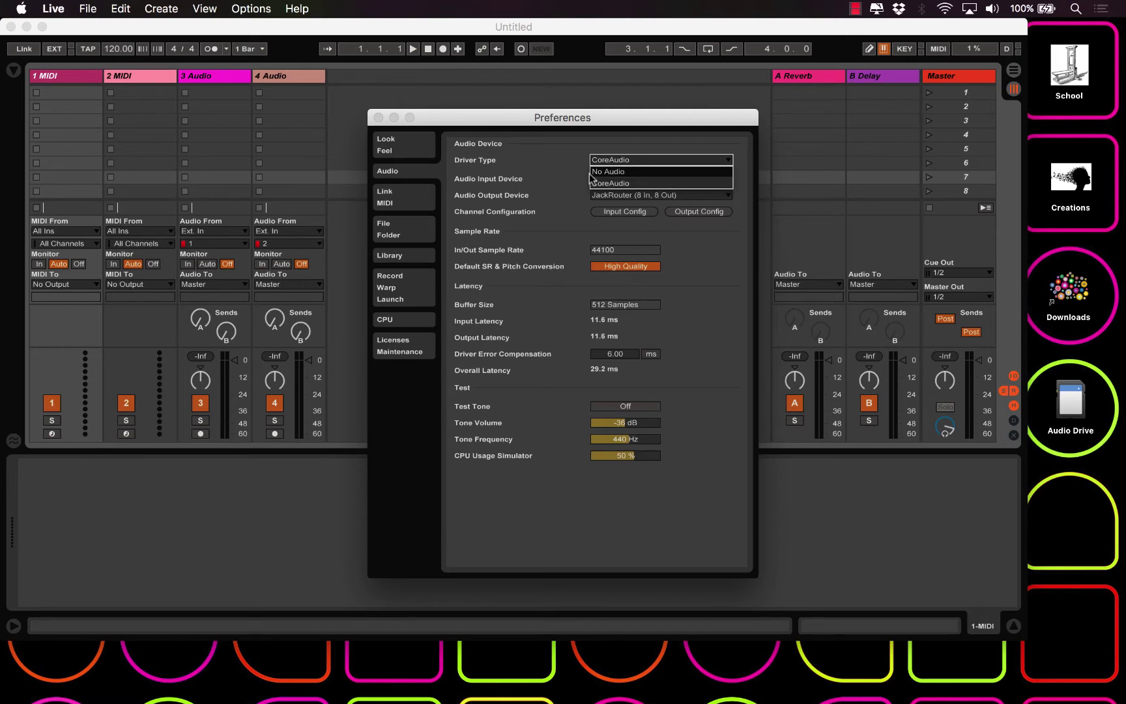
{"action": "left_click", "coordinate": [572, 160]}
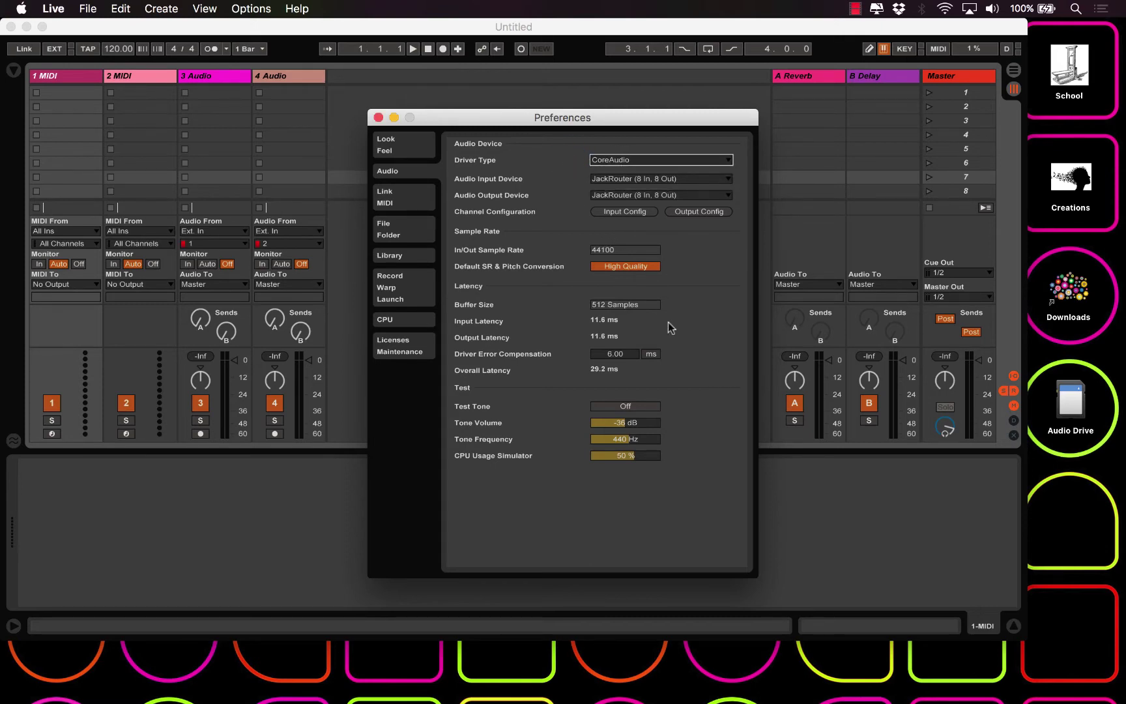
Step: Enable mono inputs 3 to 8 and stereo inputs 5/6 and 7/8 in Input Config, confirm, and close the preferences
{"action": "left_click", "coordinate": [624, 212]}
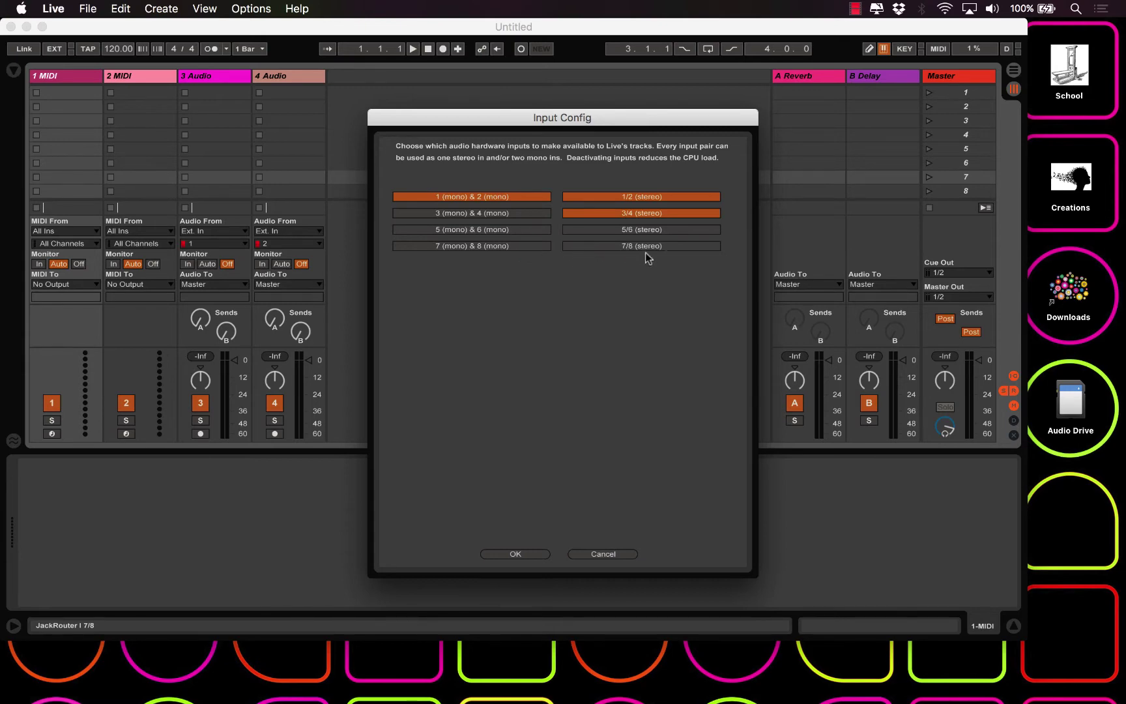
{"action": "left_click", "coordinate": [522, 213]}
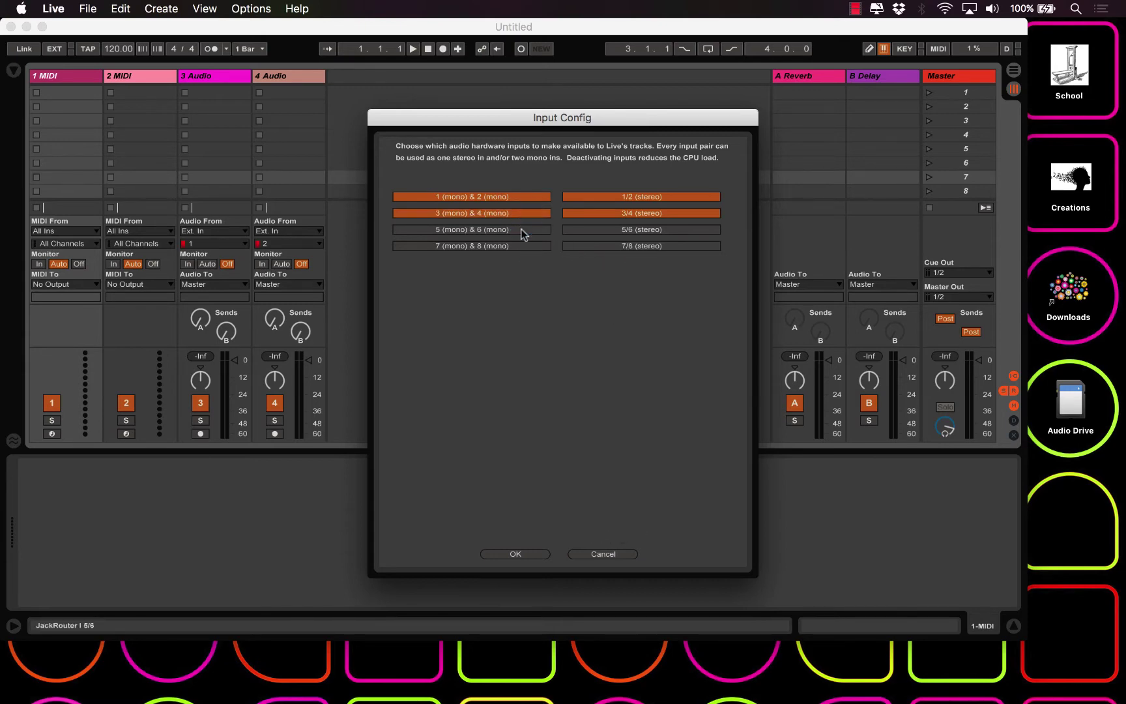
{"action": "left_click", "coordinate": [522, 230]}
{"action": "left_click", "coordinate": [583, 231]}
{"action": "left_click", "coordinate": [538, 246]}
{"action": "left_click", "coordinate": [594, 245]}
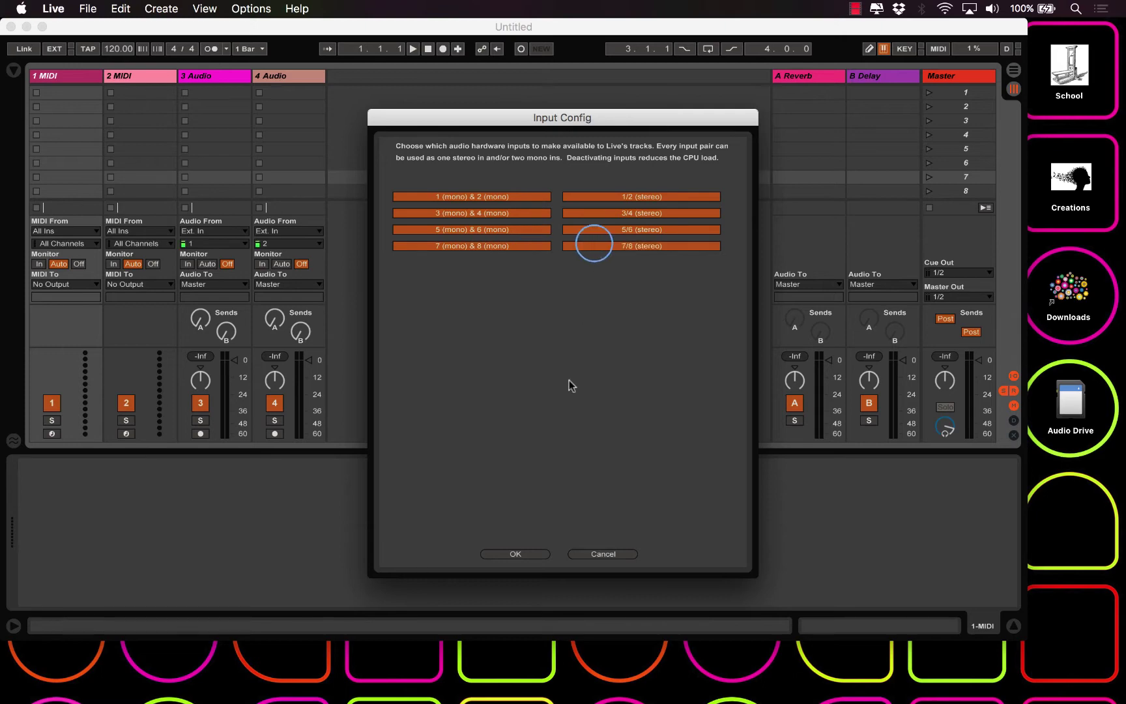
{"action": "left_click", "coordinate": [515, 554]}
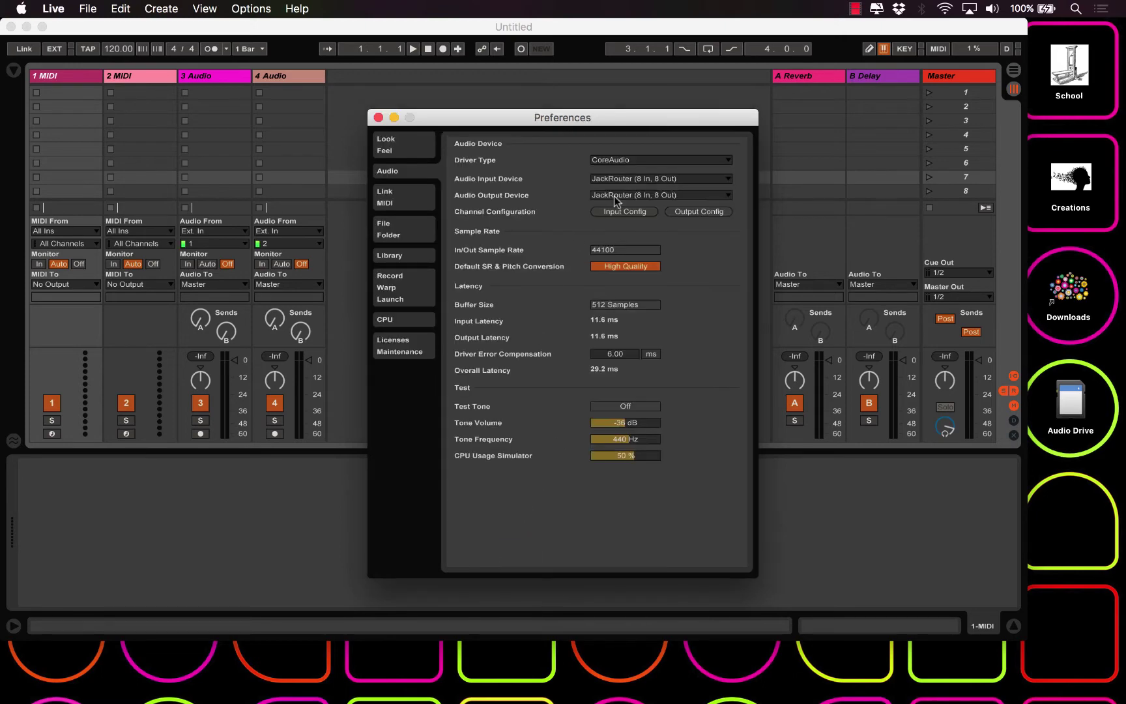
{"action": "left_click", "coordinate": [378, 117]}
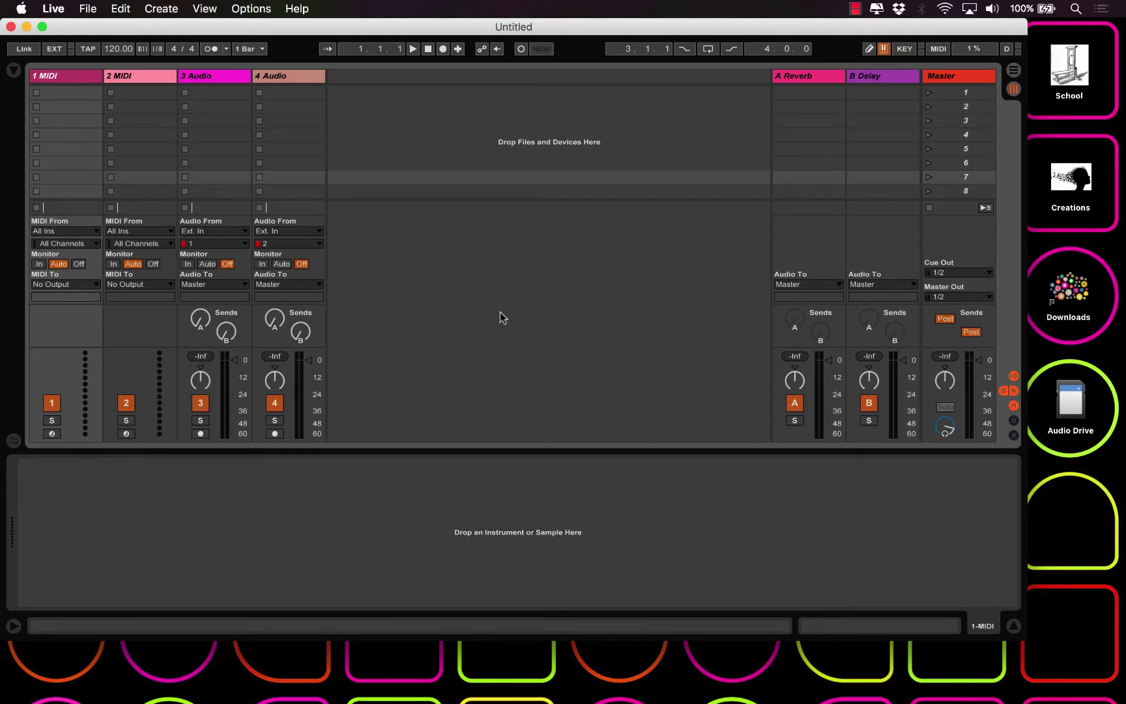
Step: Minimize the Live window, then bring up JackPilot, move it to Desktop 2 and add a third desktop
{"action": "left_click", "coordinate": [26, 26]}
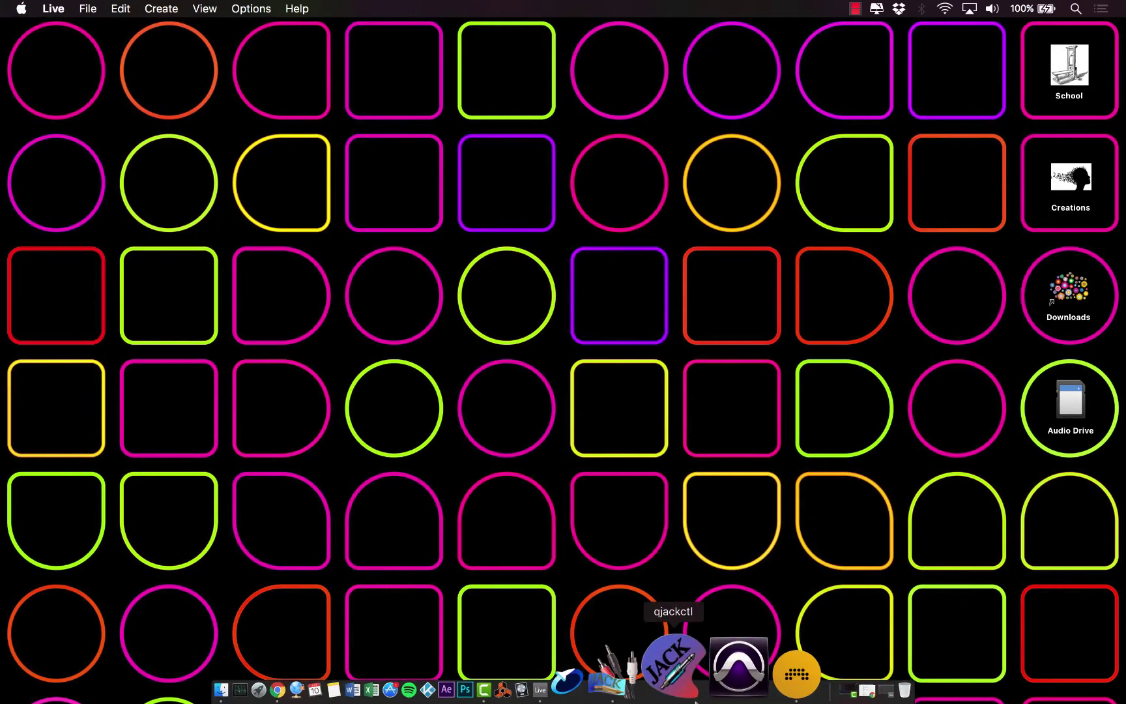
{"action": "left_click", "coordinate": [671, 698]}
{"action": "key", "text": "ctrl+Up"}
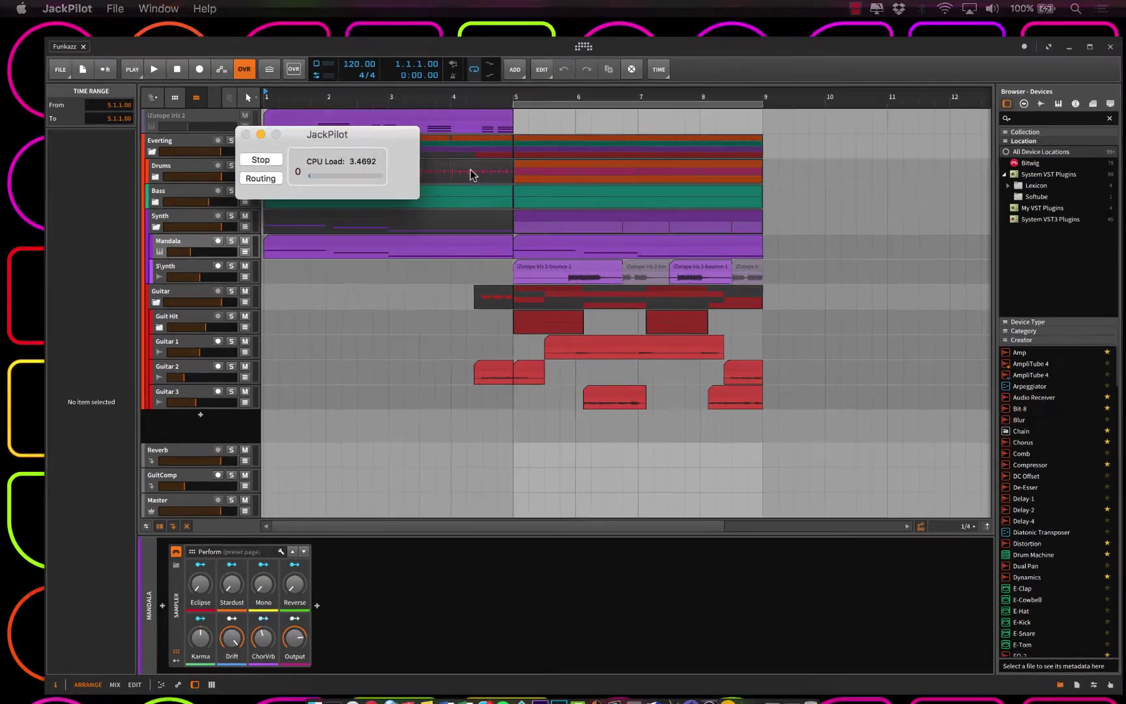
{"action": "left_click_drag", "start_coordinate": [131, 89], "coordinate": [630, 58]}
{"action": "left_click", "coordinate": [1112, 66]}
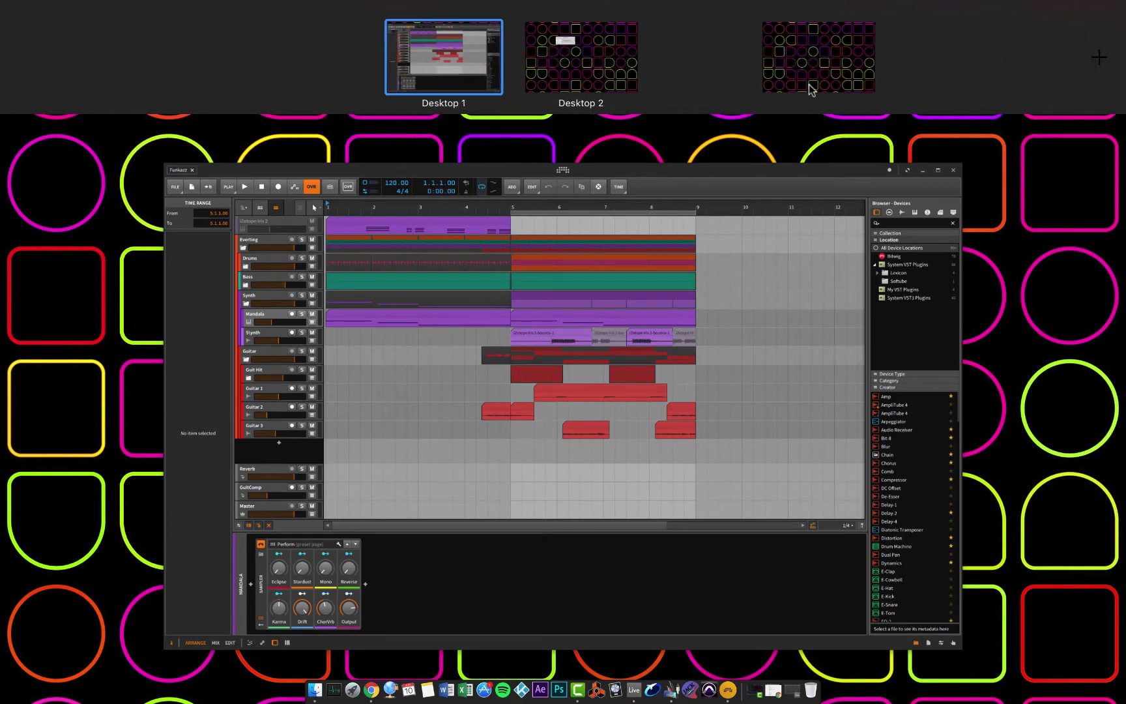
Step: Restore the Ableton Live window and move it to Desktop 3
{"action": "left_click", "coordinate": [683, 51]}
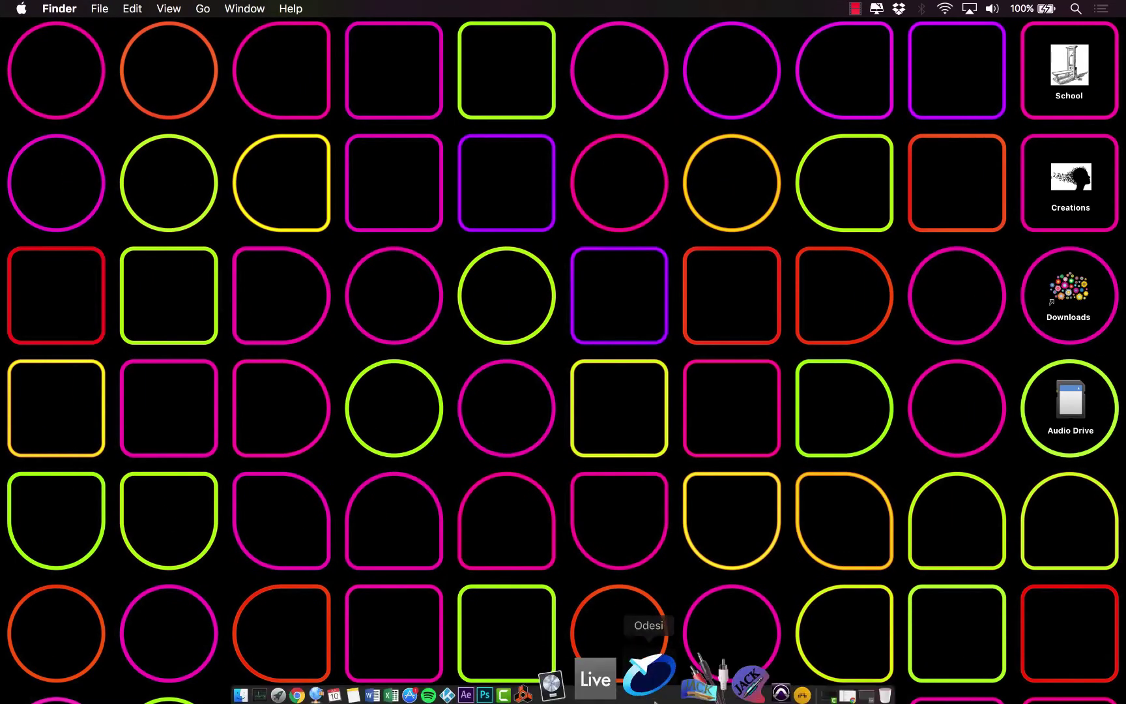
{"action": "left_click", "coordinate": [628, 671]}
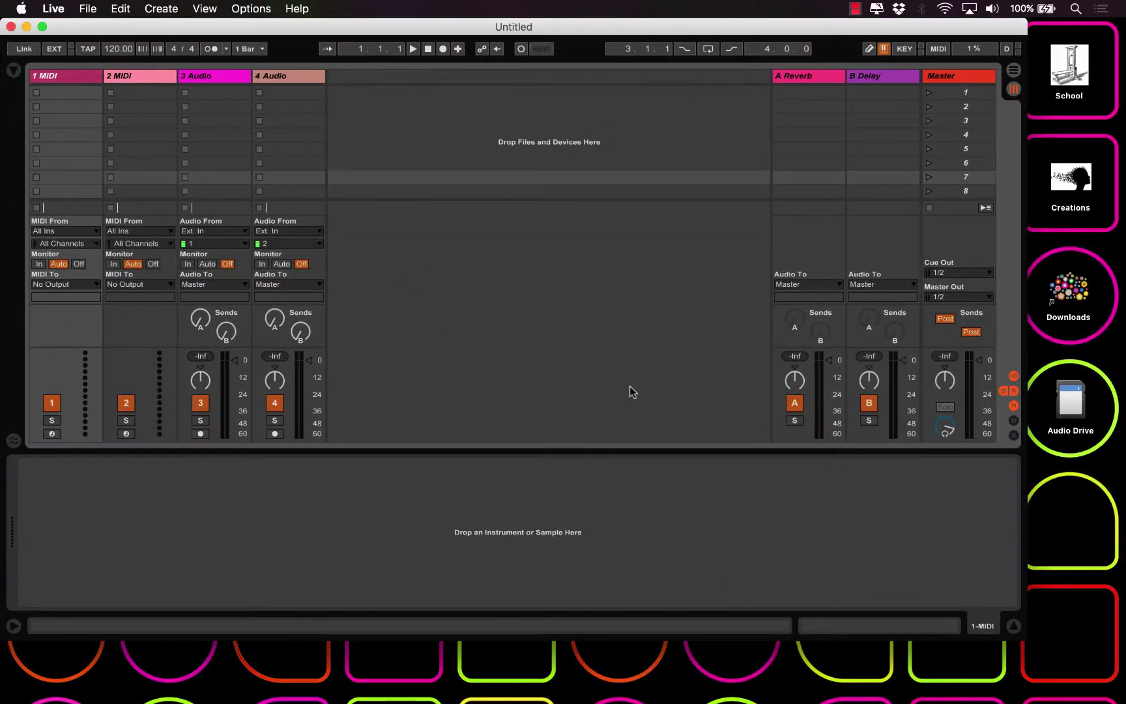
{"action": "key", "text": "ctrl+Up"}
{"action": "left_click_drag", "start_coordinate": [630, 387], "coordinate": [698, 58]}
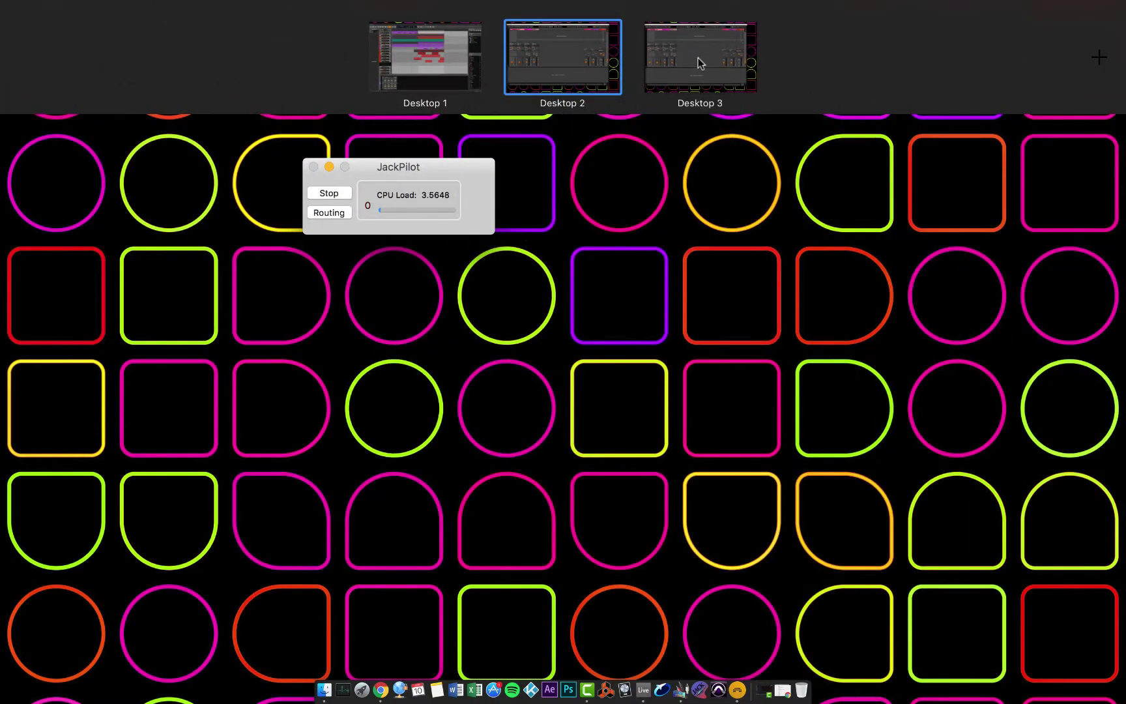
Step: Switch to JackPilot on Desktop 2, look at Bitwig Studio on Desktop 1 and return
{"action": "left_click", "coordinate": [587, 52]}
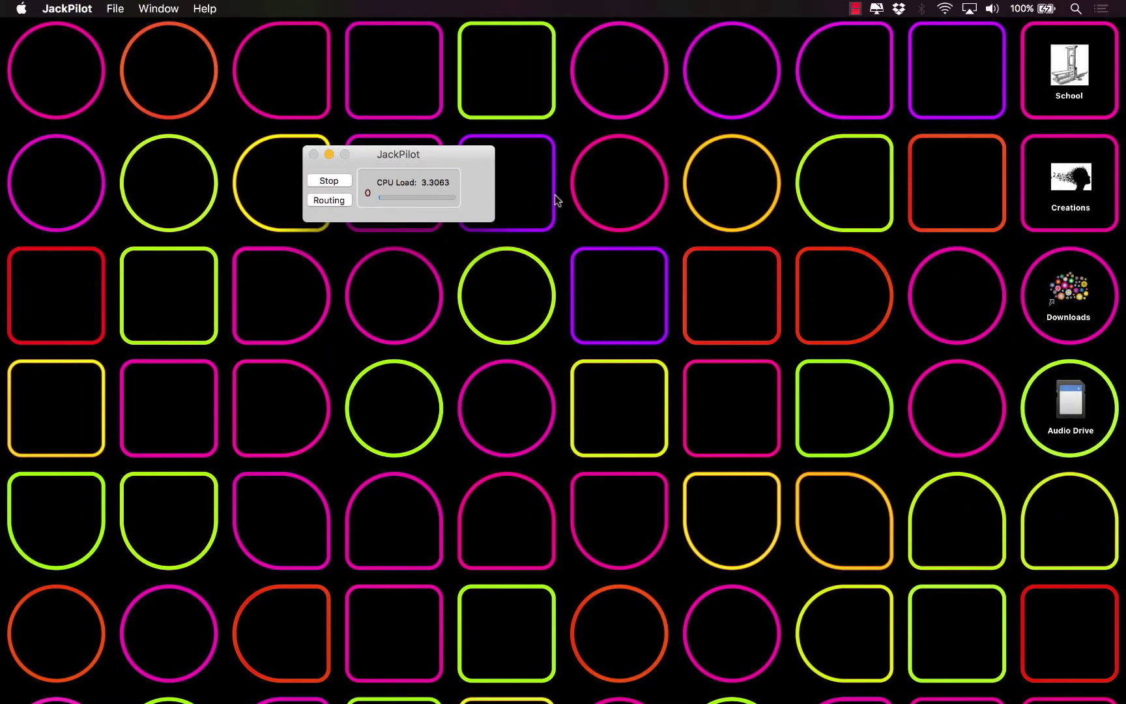
{"action": "key", "text": "ctrl+Left"}
{"action": "key", "text": "ctrl+Right"}
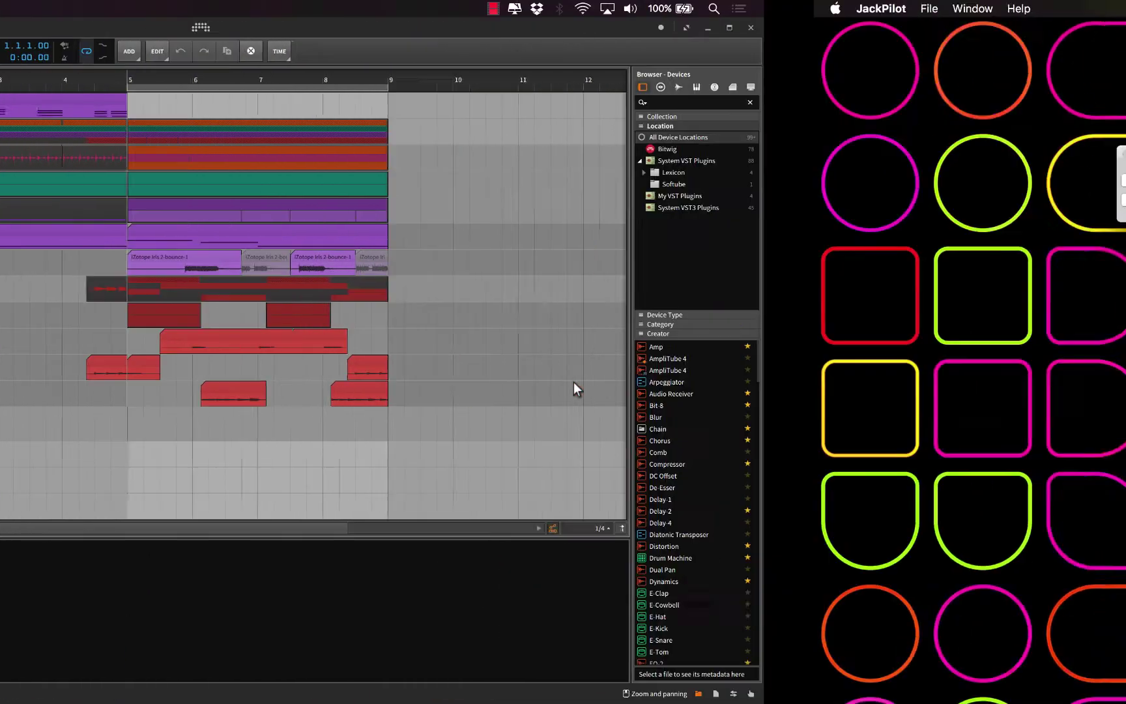
Step: Look at Ableton Live on Desktop 3, return to JackPilot on Desktop 2 and move its window towards the middle
{"action": "key", "text": "ctrl+Right"}
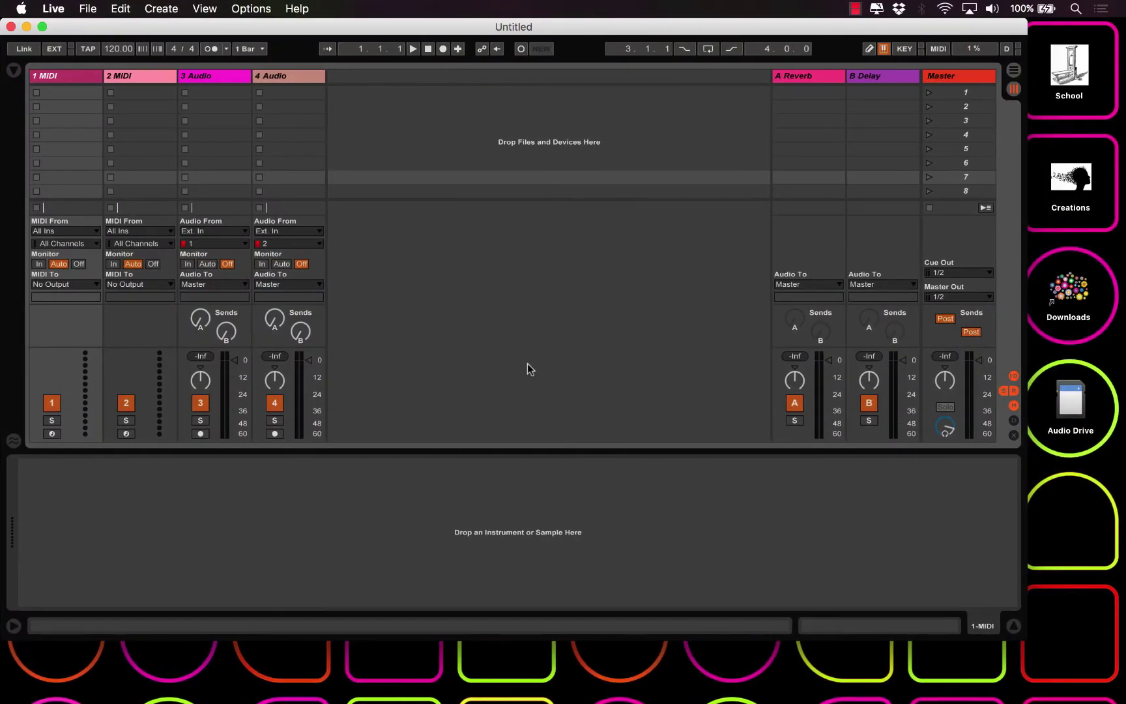
{"action": "key", "text": "ctrl+Left"}
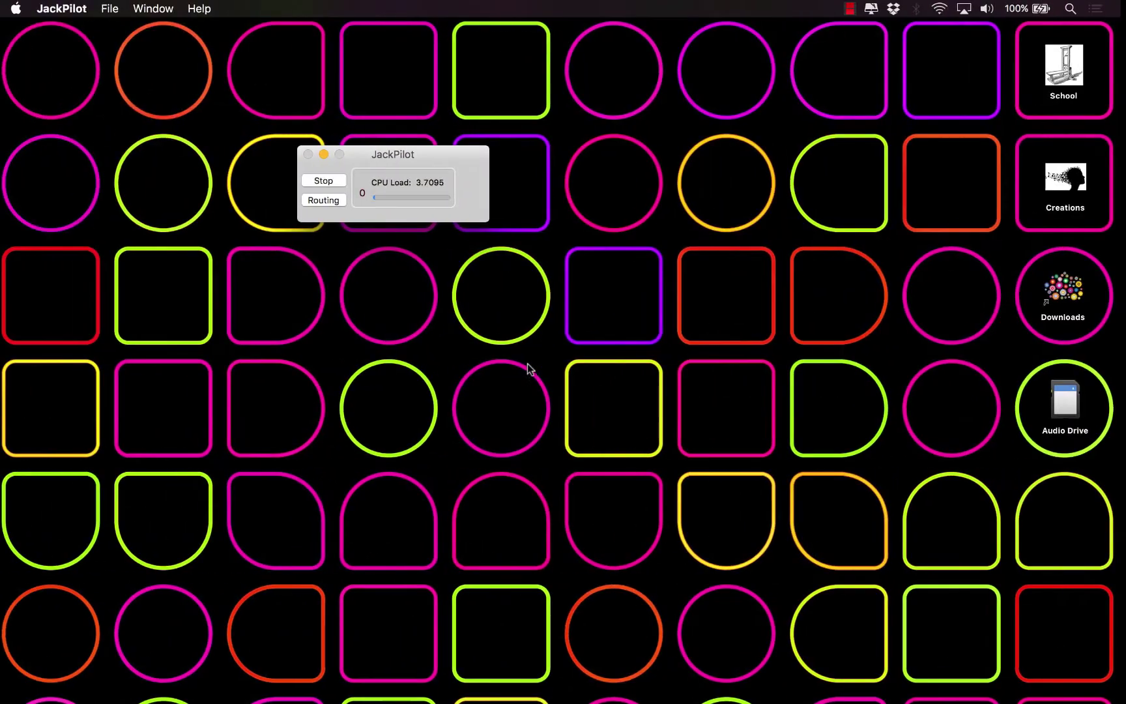
{"action": "left_click_drag", "start_coordinate": [386, 157], "coordinate": [540, 262]}
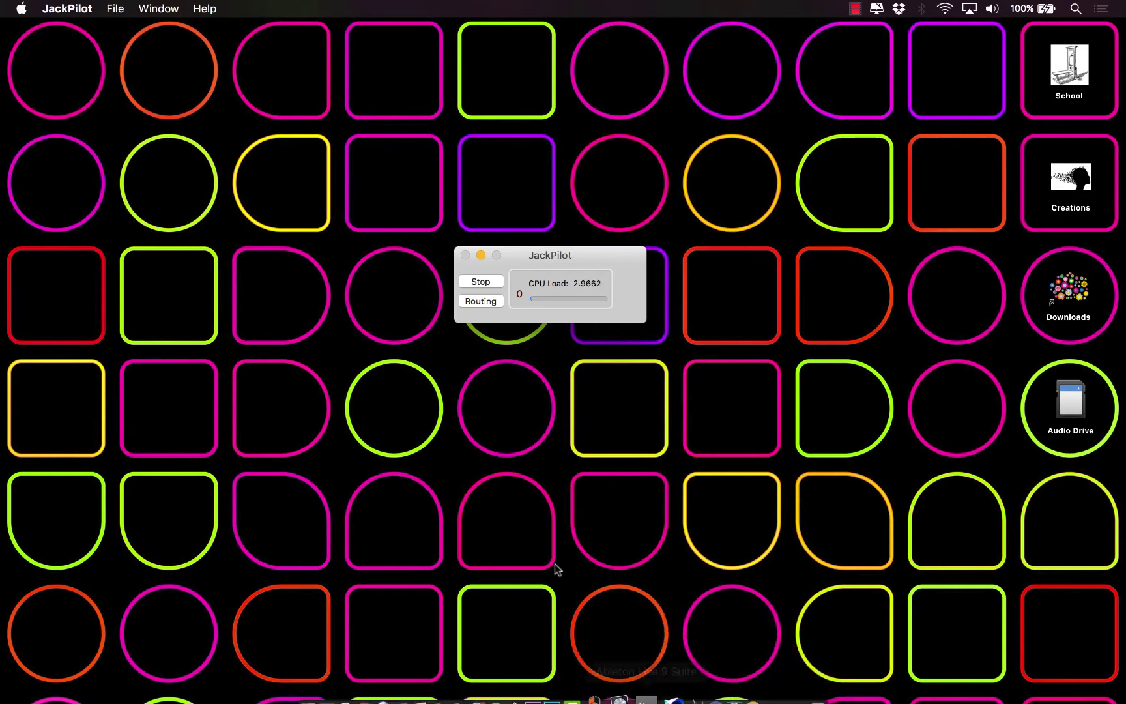
Step: Review Bitwig Studio's JACK audio settings on Desktop 1, close them and return to Desktop 2
{"action": "key", "text": "ctrl+Left"}
{"action": "key", "text": "super+comma"}
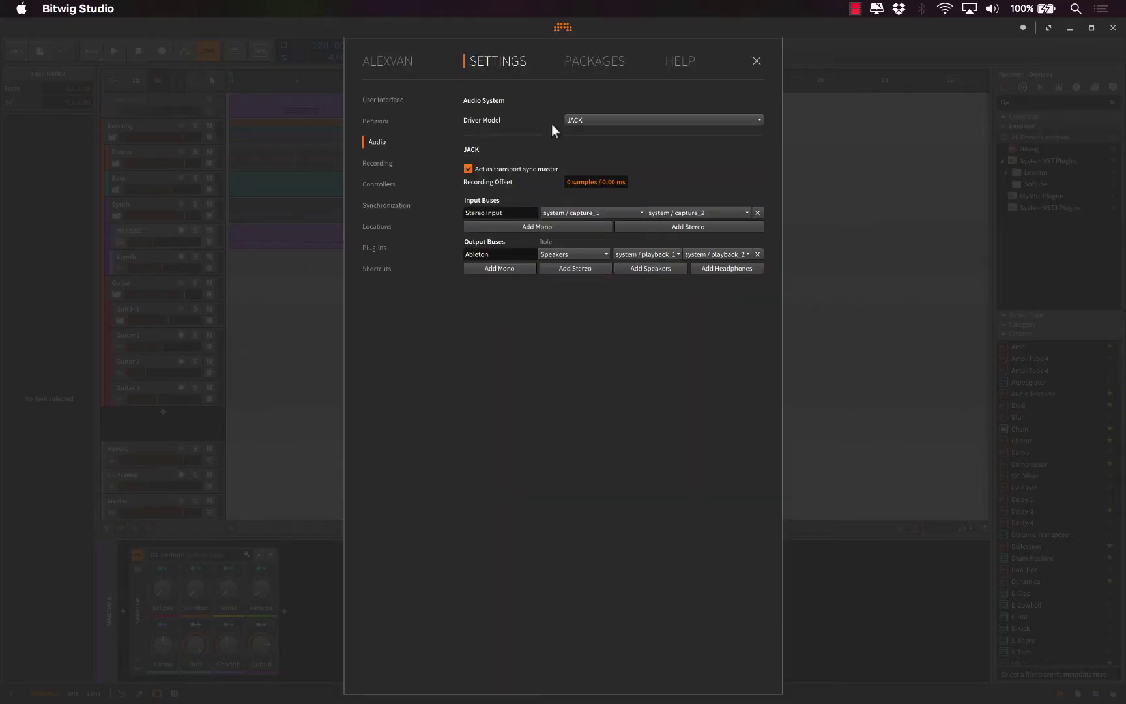
{"action": "left_click", "coordinate": [756, 62]}
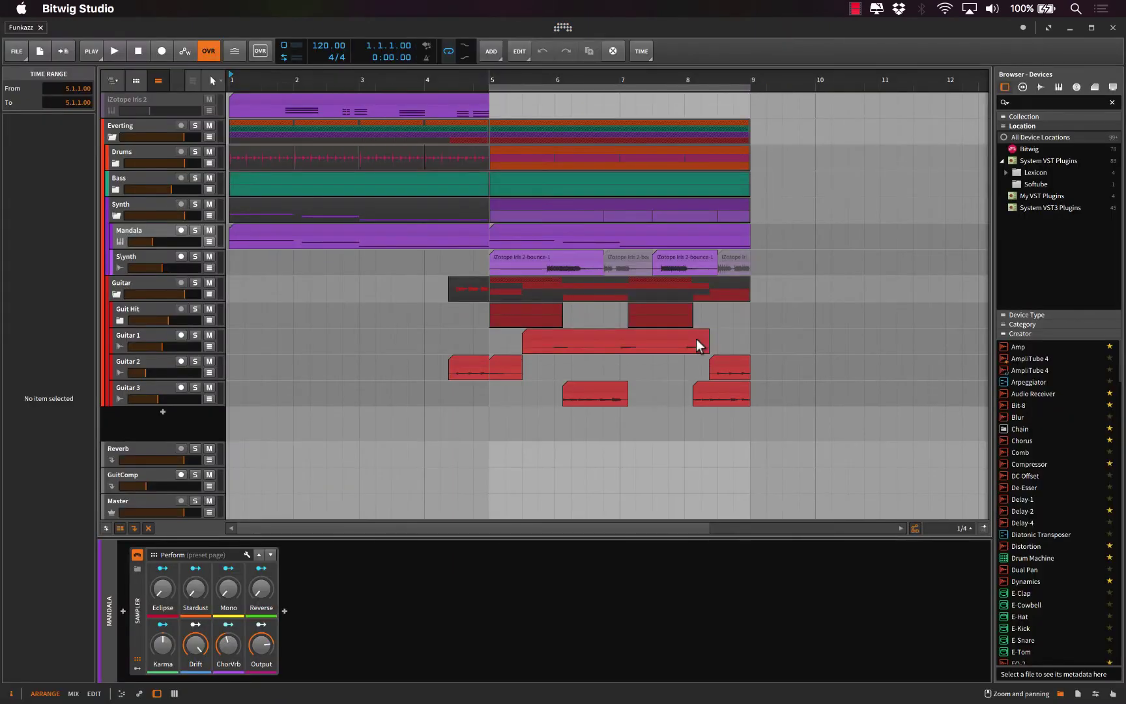
{"action": "key", "text": "ctrl+Right"}
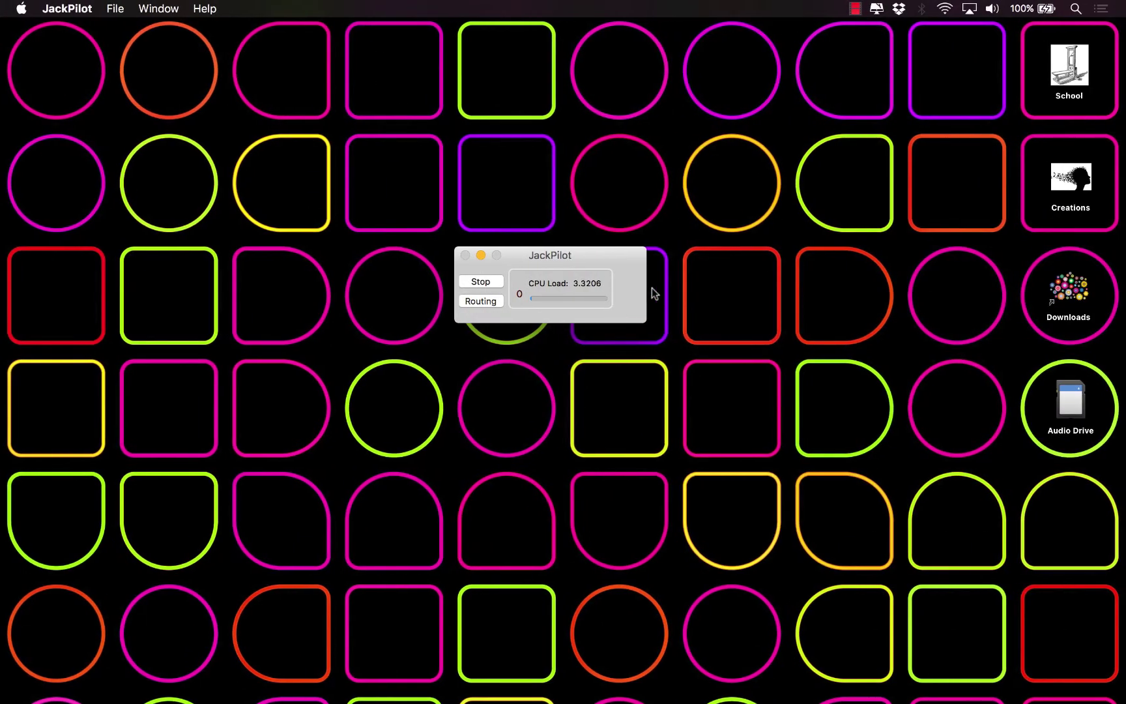
Step: Minimize JackPilot, bring up qjackctl and move its window towards the upper middle of Desktop 2
{"action": "left_click_drag", "start_coordinate": [572, 252], "coordinate": [354, 159]}
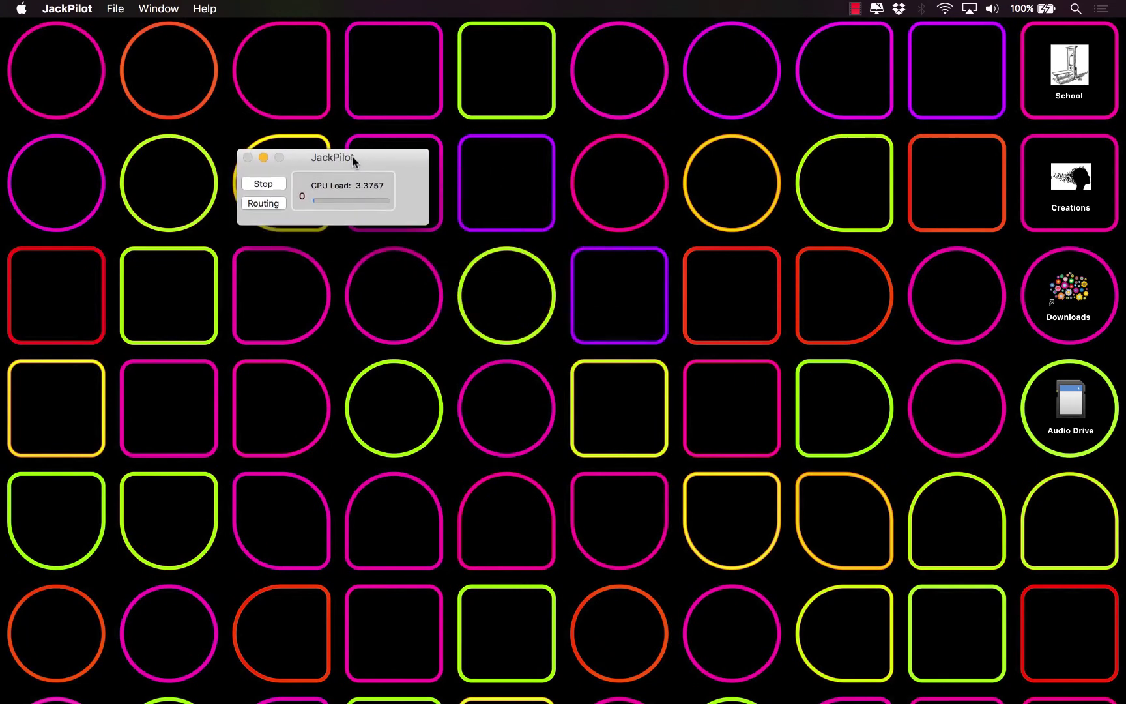
{"action": "left_click", "coordinate": [262, 159]}
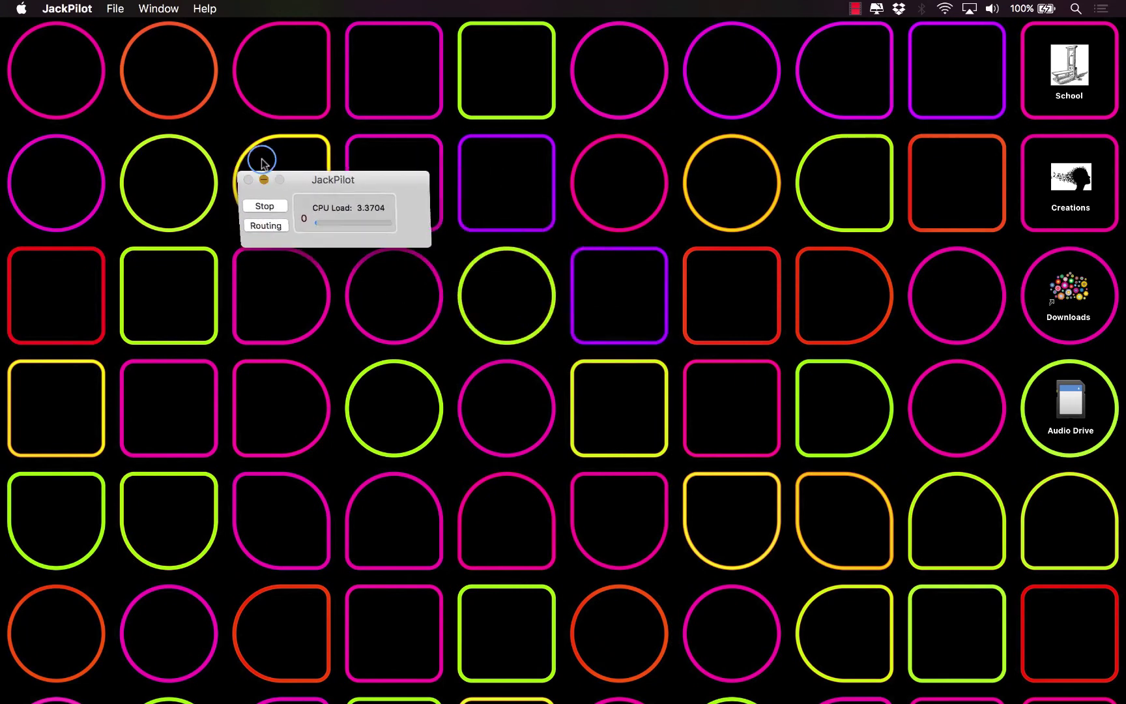
{"action": "mouse_move", "coordinate": [763, 701]}
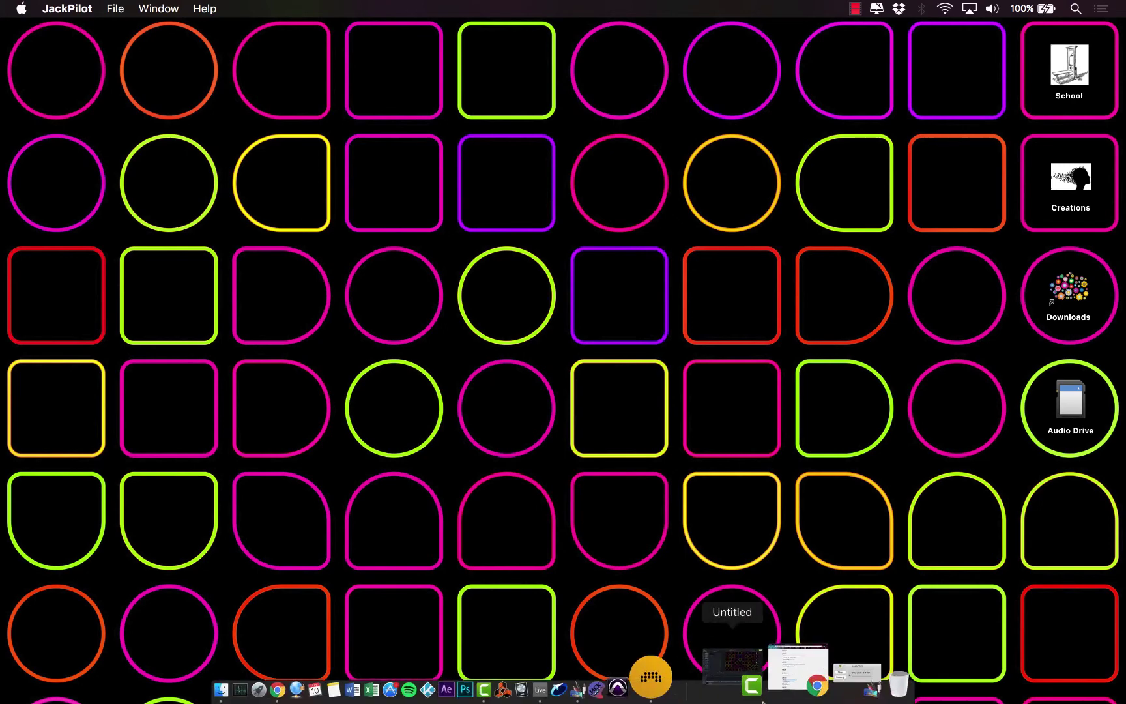
{"action": "left_click", "coordinate": [693, 692]}
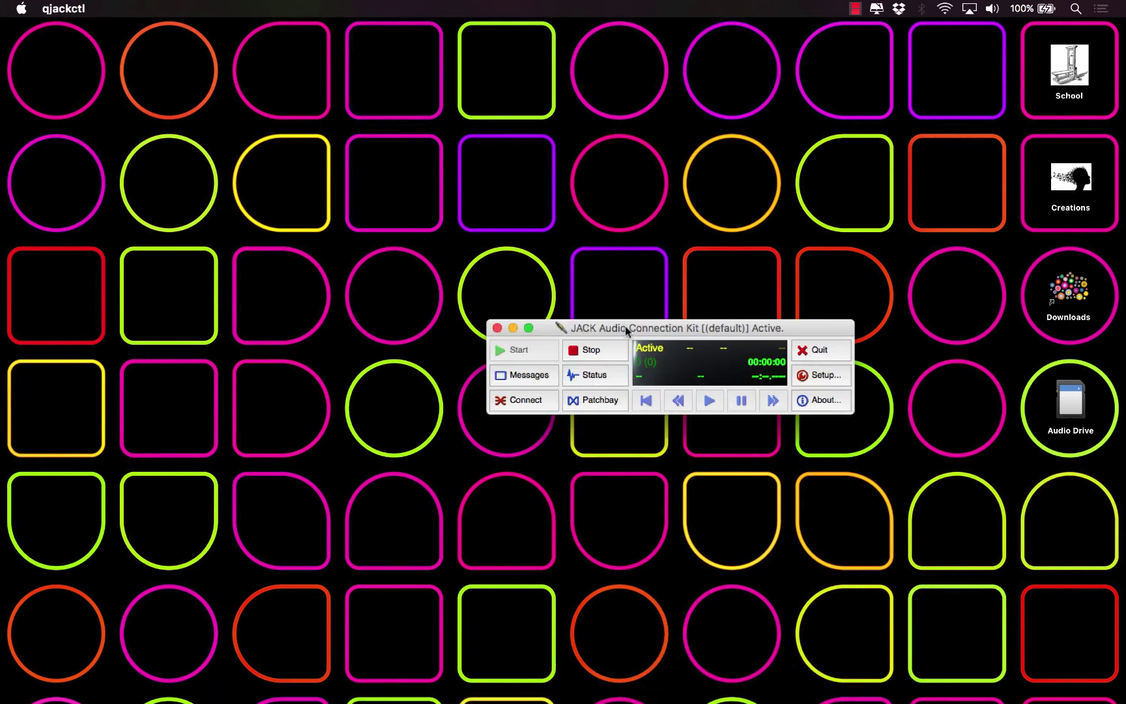
{"action": "left_click_drag", "start_coordinate": [624, 329], "coordinate": [435, 201]}
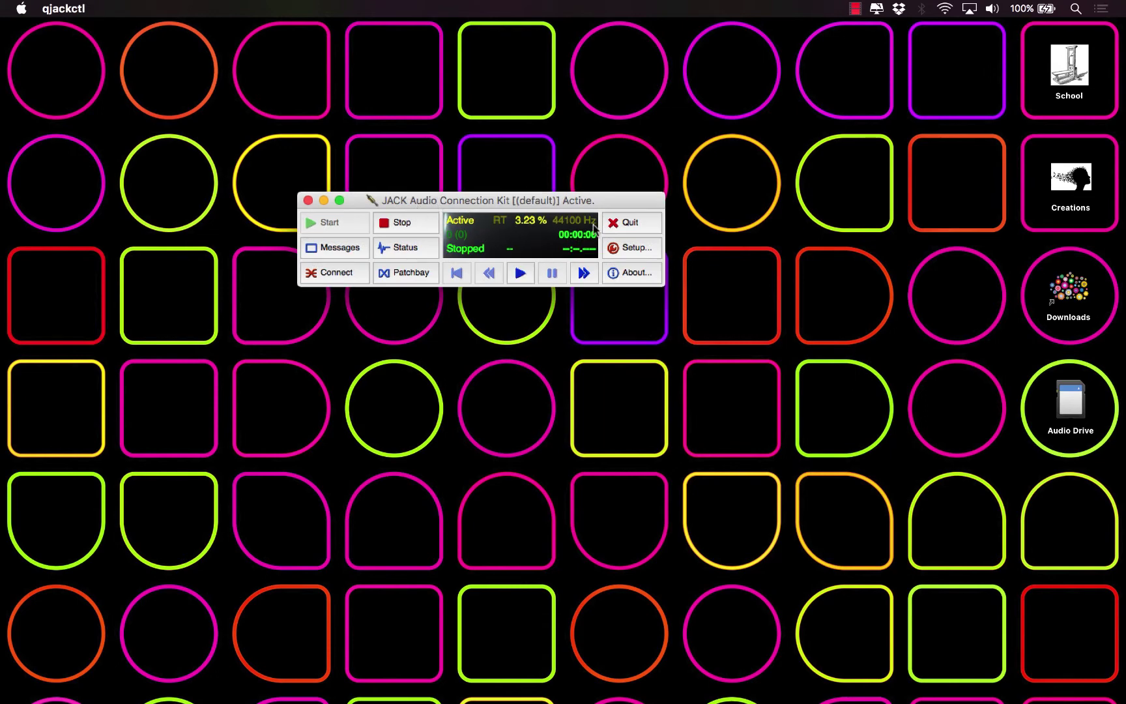
Step: Open qjackctl's Connections window, reposition it and disconnect all audio connections
{"action": "left_click", "coordinate": [345, 281]}
{"action": "left_click_drag", "start_coordinate": [610, 154], "coordinate": [415, 134]}
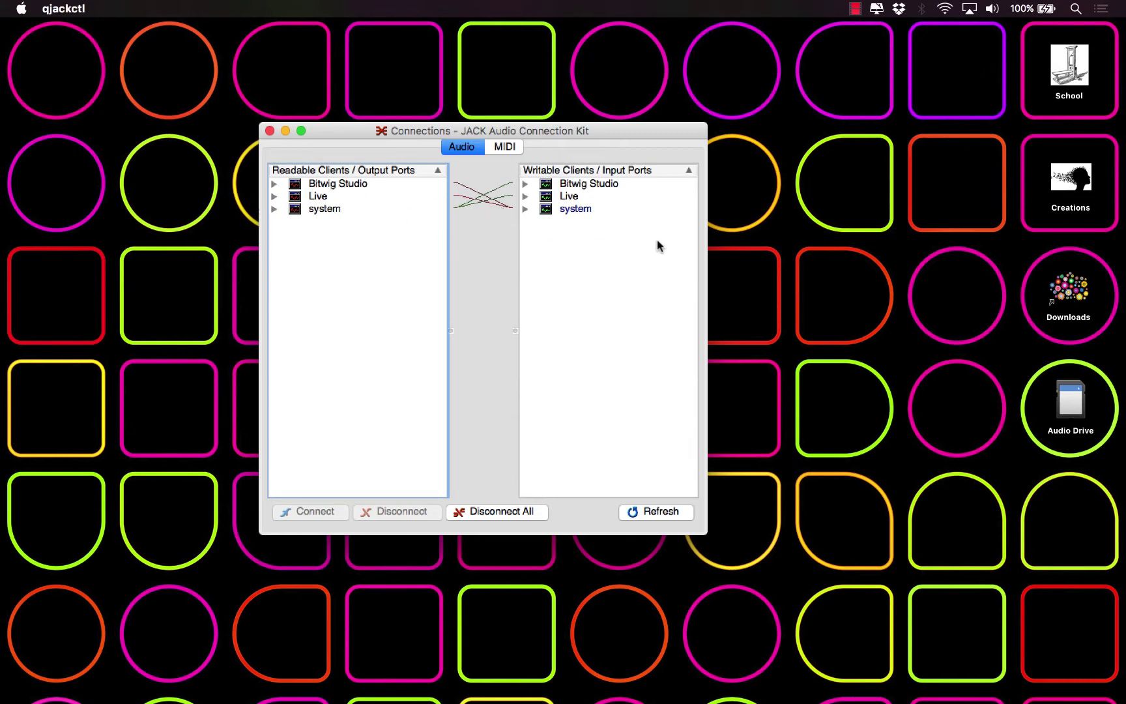
{"action": "left_click", "coordinate": [495, 512]}
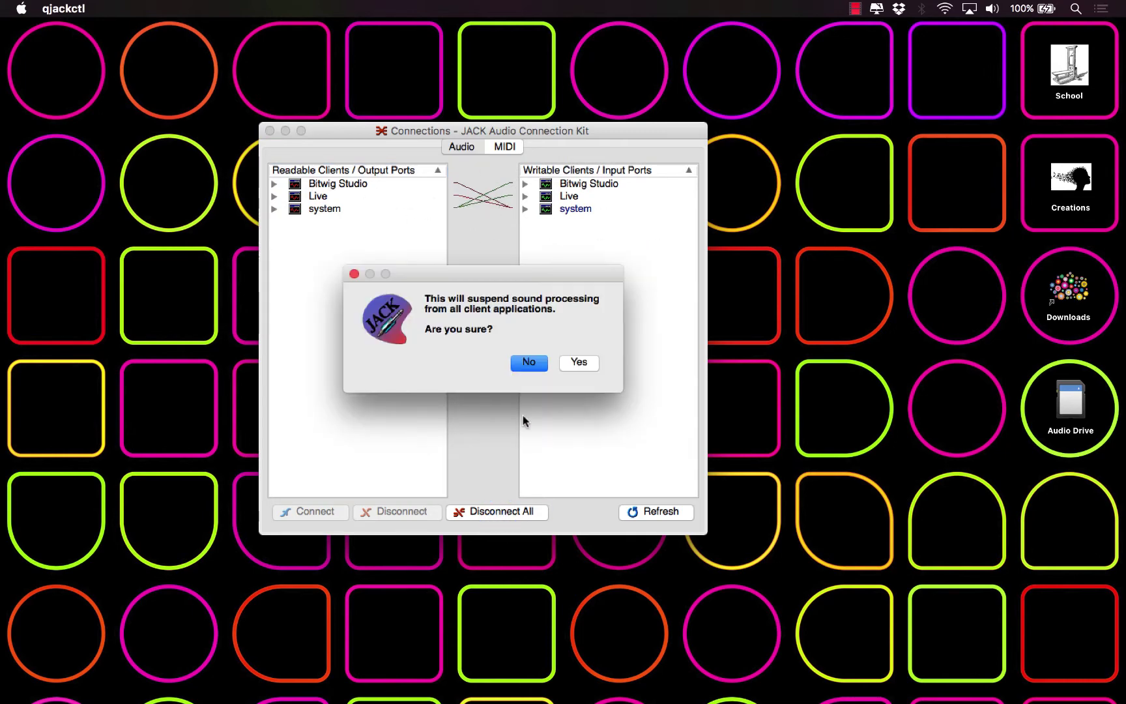
{"action": "left_click", "coordinate": [580, 362]}
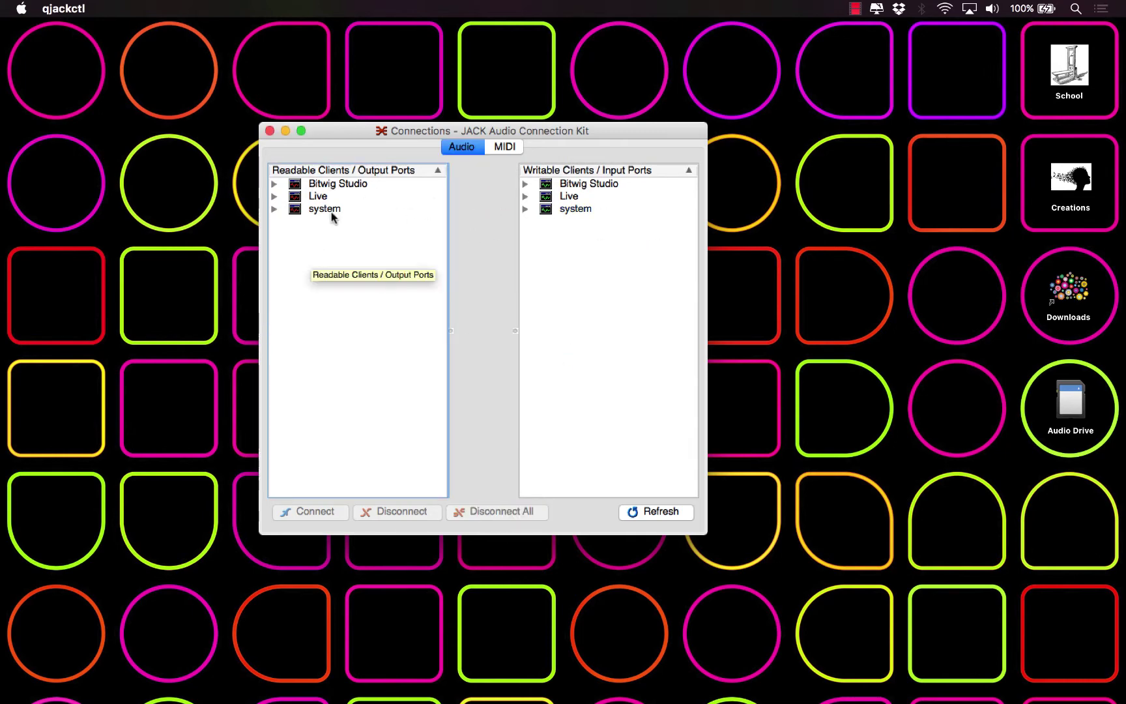
Step: Examine the capture ports of the system client among the readable clients, then collapse the list
{"action": "left_click", "coordinate": [350, 282]}
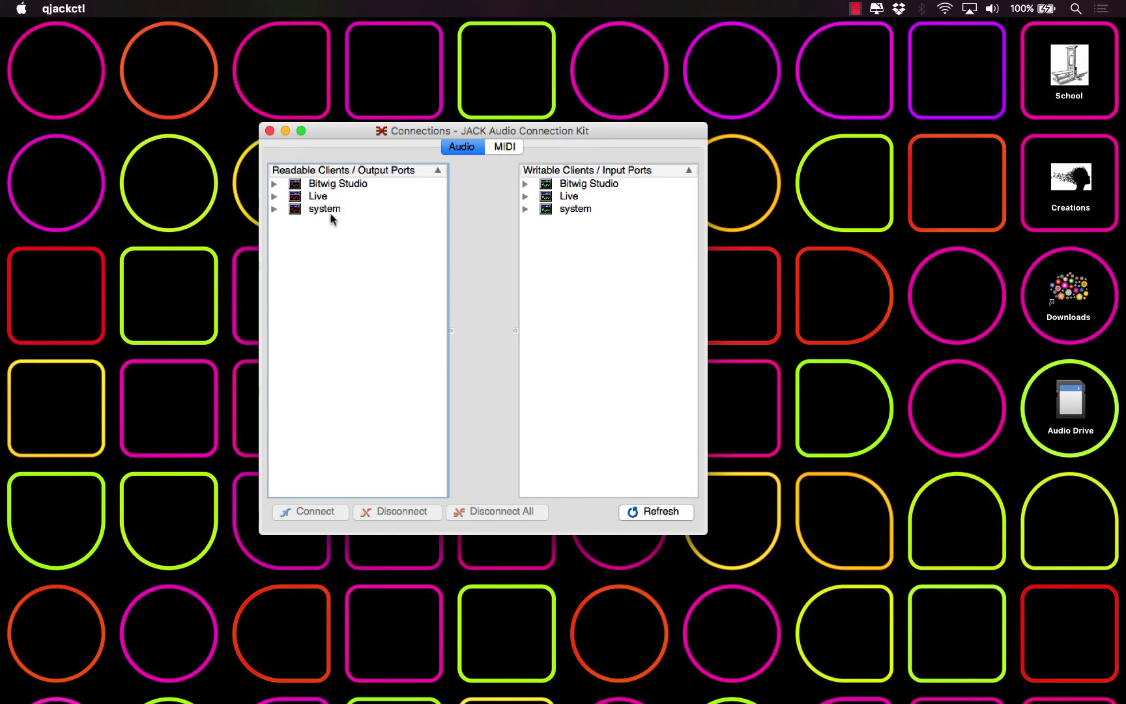
{"action": "left_click", "coordinate": [274, 210]}
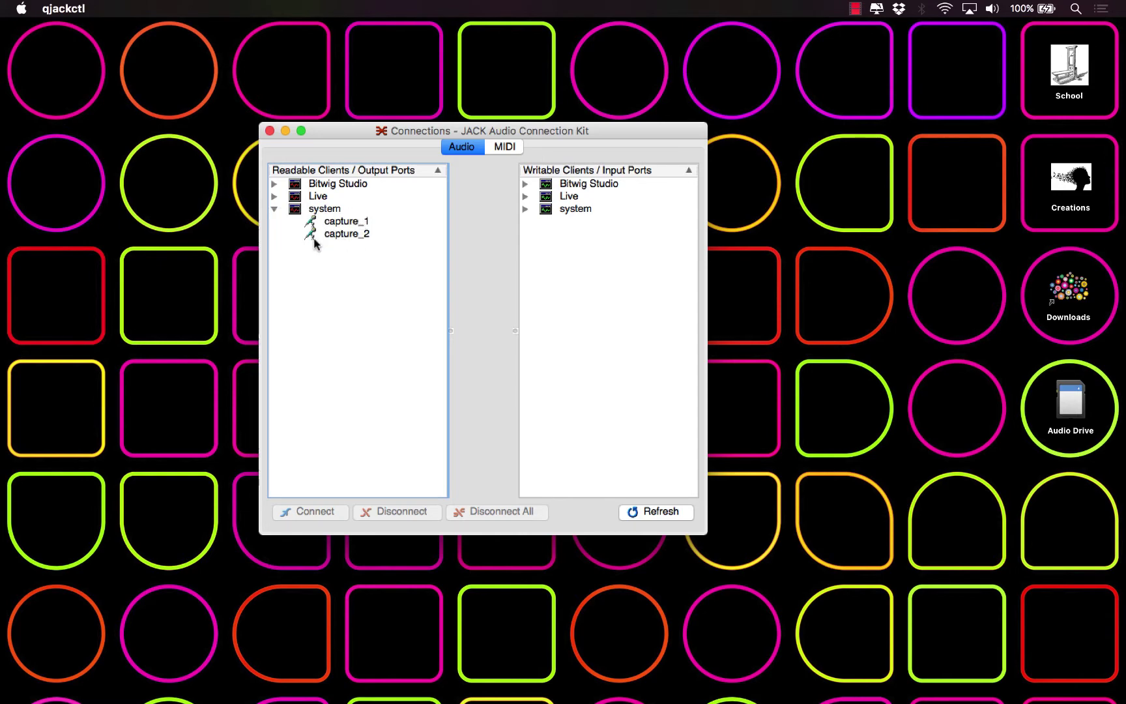
{"action": "left_click", "coordinate": [274, 209]}
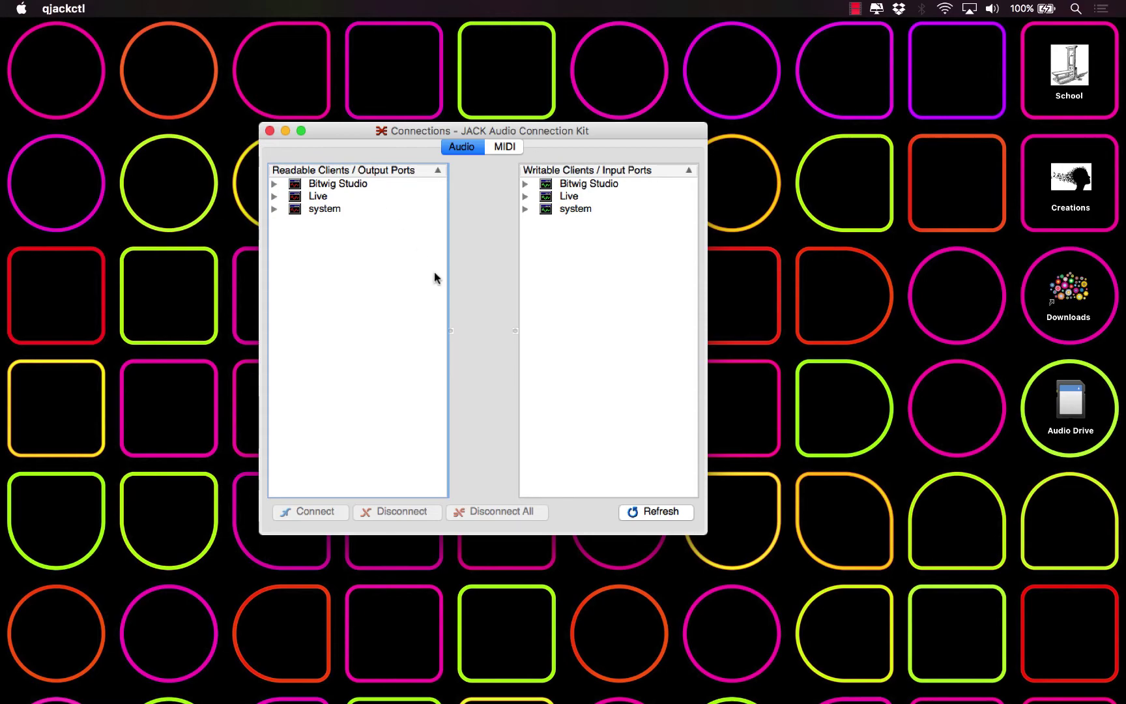
Step: Look at Bitwig Studio on Desktop 1 and Ableton Live on Desktop 3, then return to the Connections window
{"action": "key", "text": "super+Tab"}
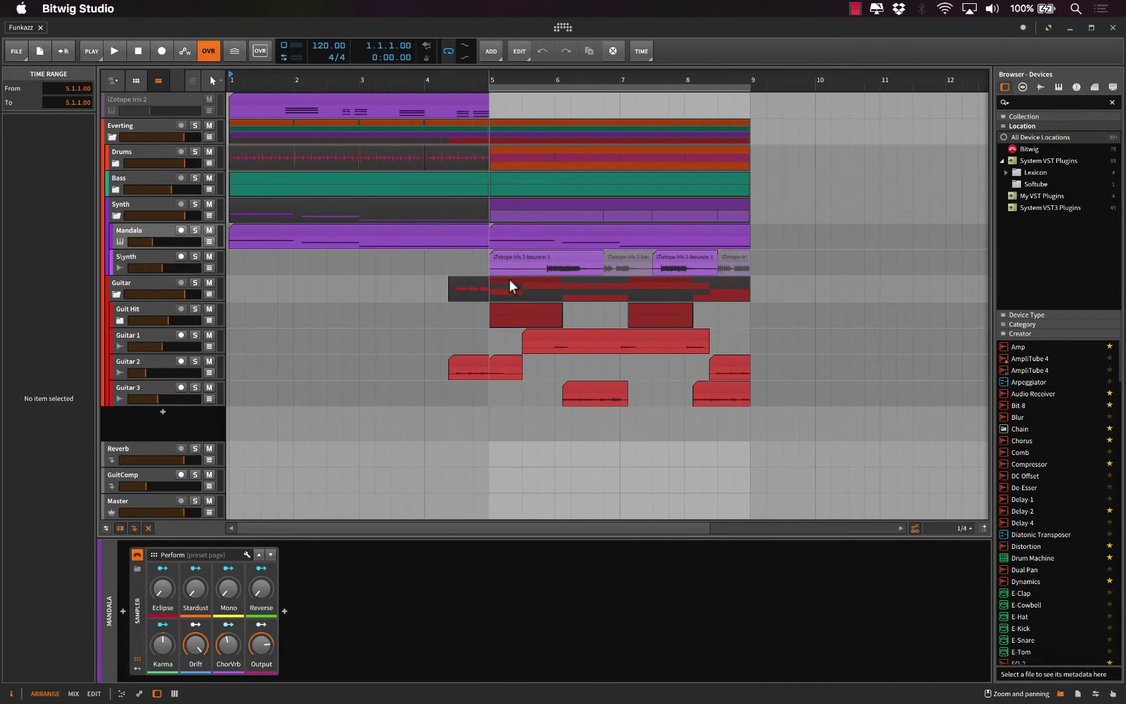
{"action": "key", "text": "ctrl+Right"}
{"action": "key", "text": "ctrl+Right"}
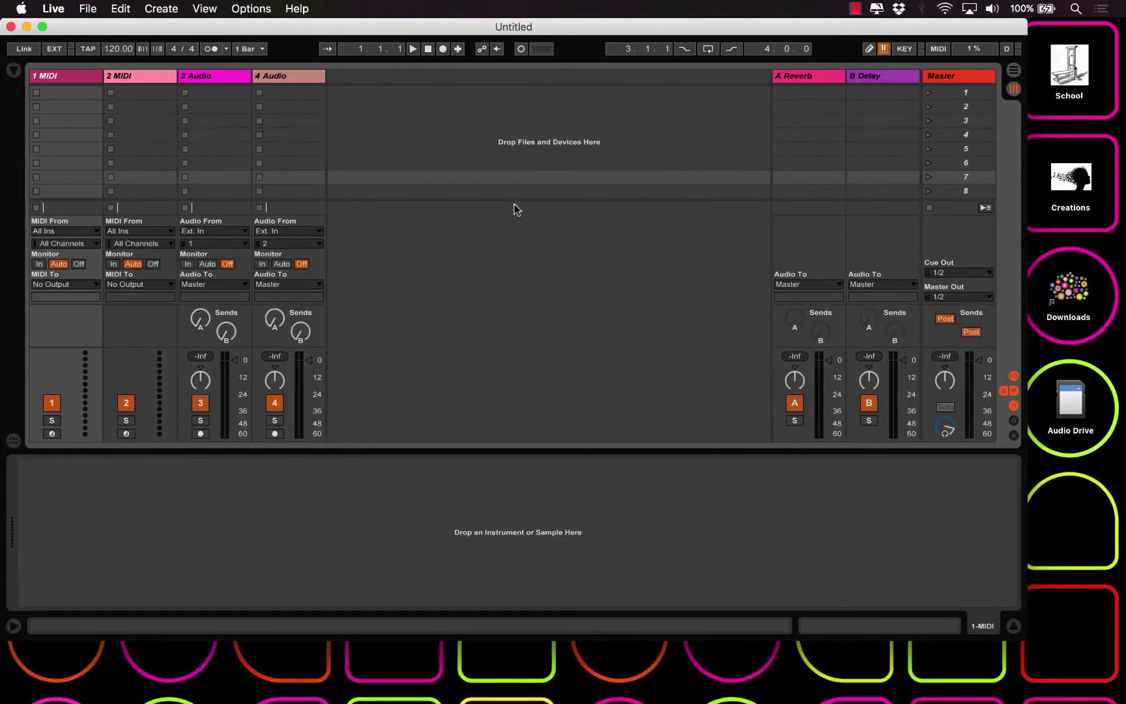
{"action": "key", "text": "ctrl+Left"}
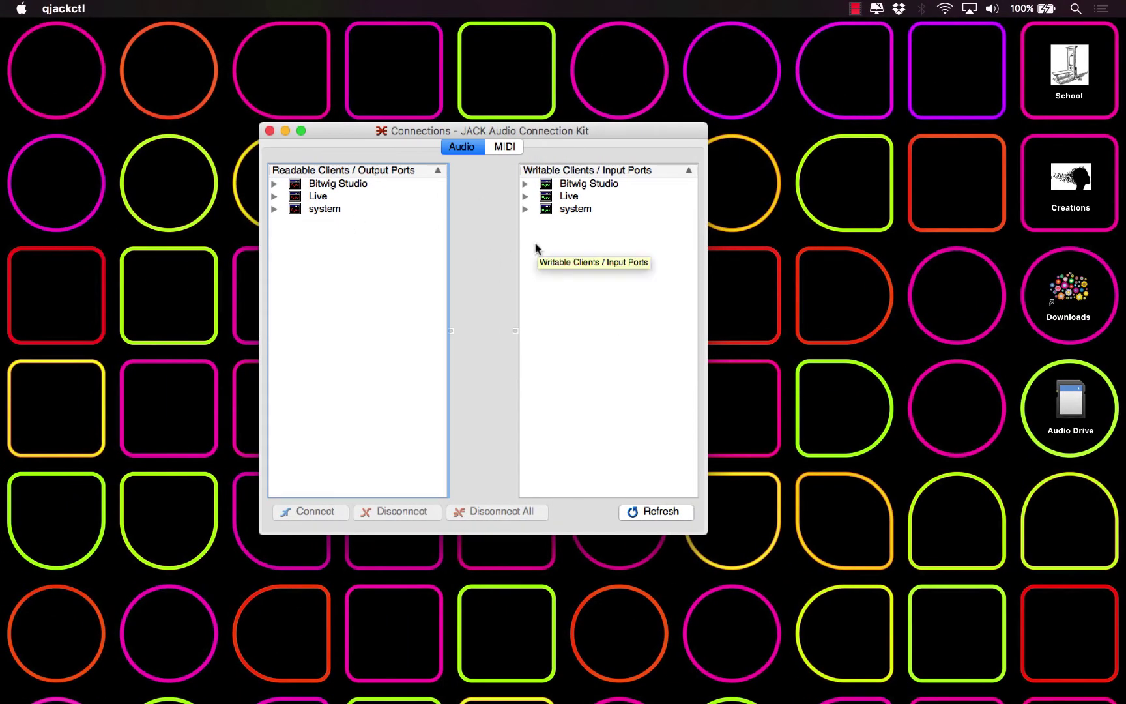
Step: Connect Bitwig Studio's output ports to Live's input ports
{"action": "left_click", "coordinate": [329, 187]}
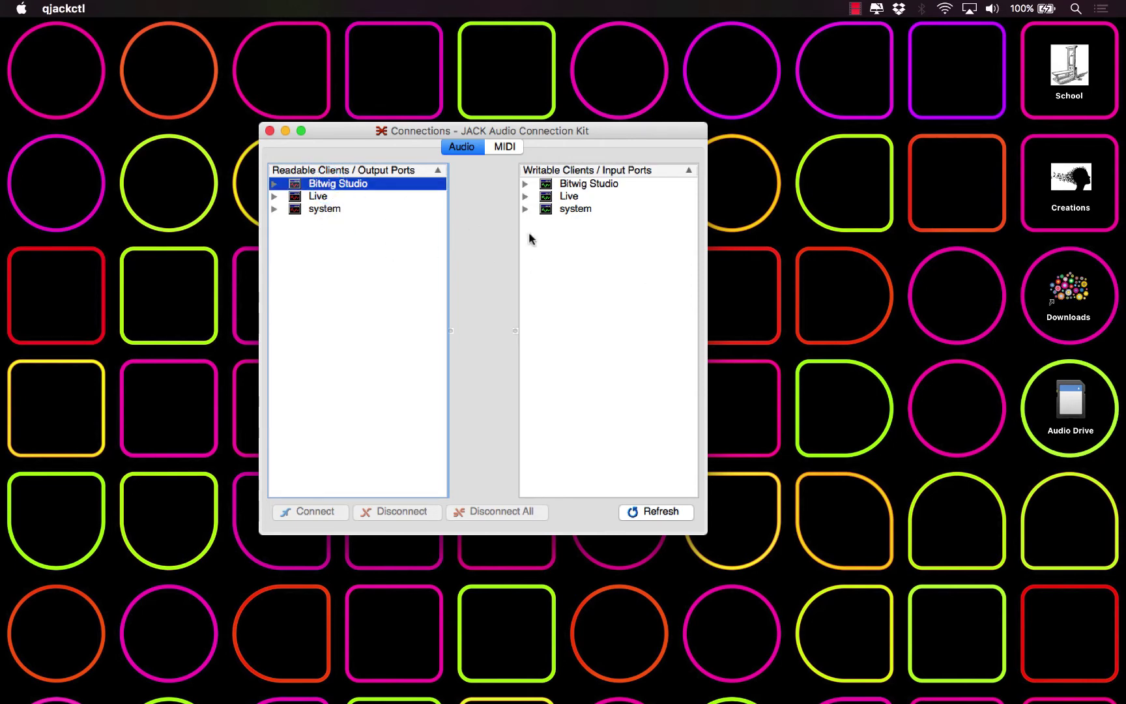
{"action": "left_click", "coordinate": [575, 196]}
{"action": "left_click", "coordinate": [319, 512]}
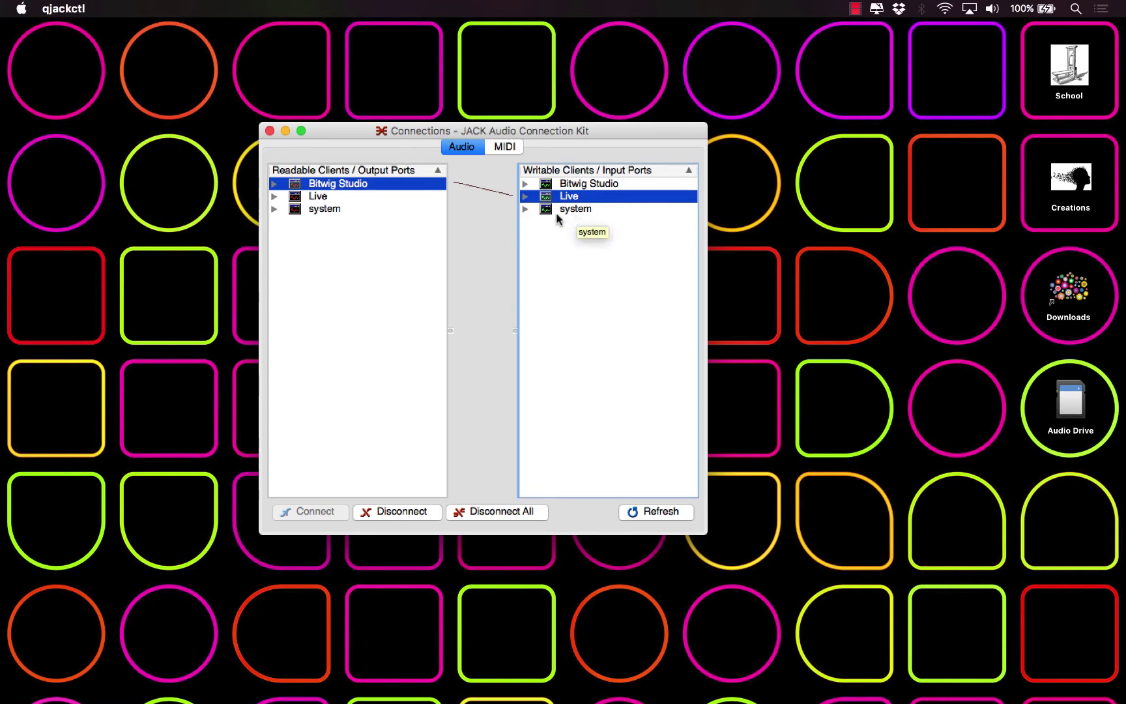
Step: Connect Live's output ports to the system input ports
{"action": "left_click", "coordinate": [319, 196]}
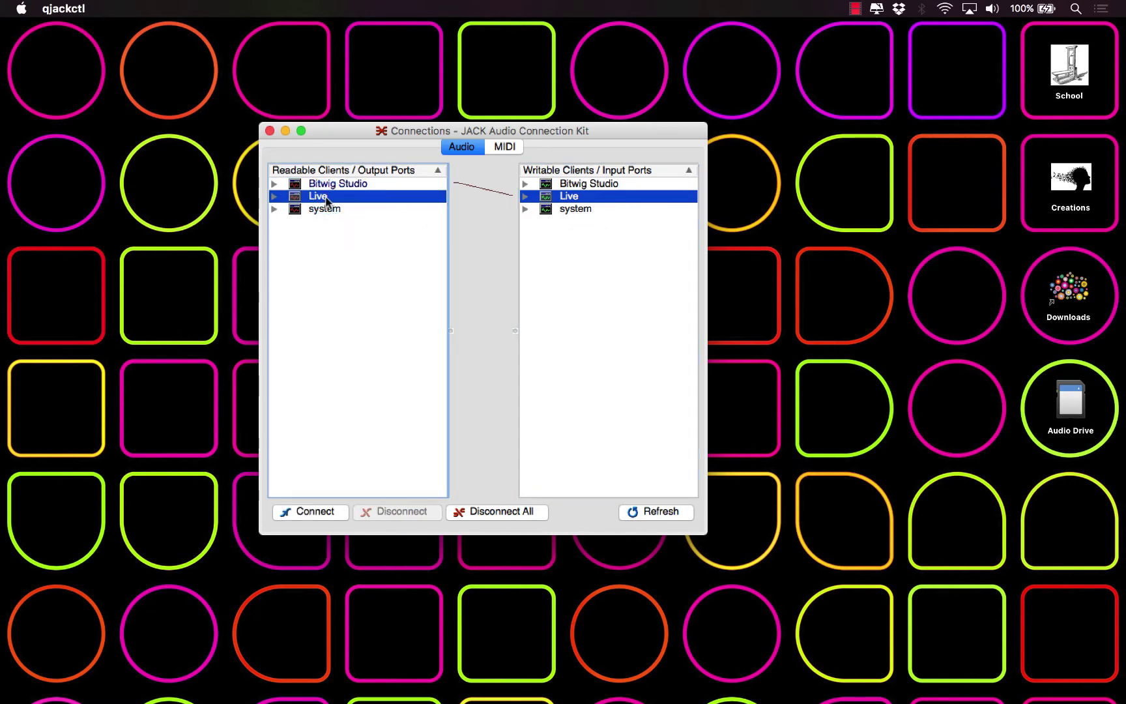
{"action": "left_click", "coordinate": [572, 209]}
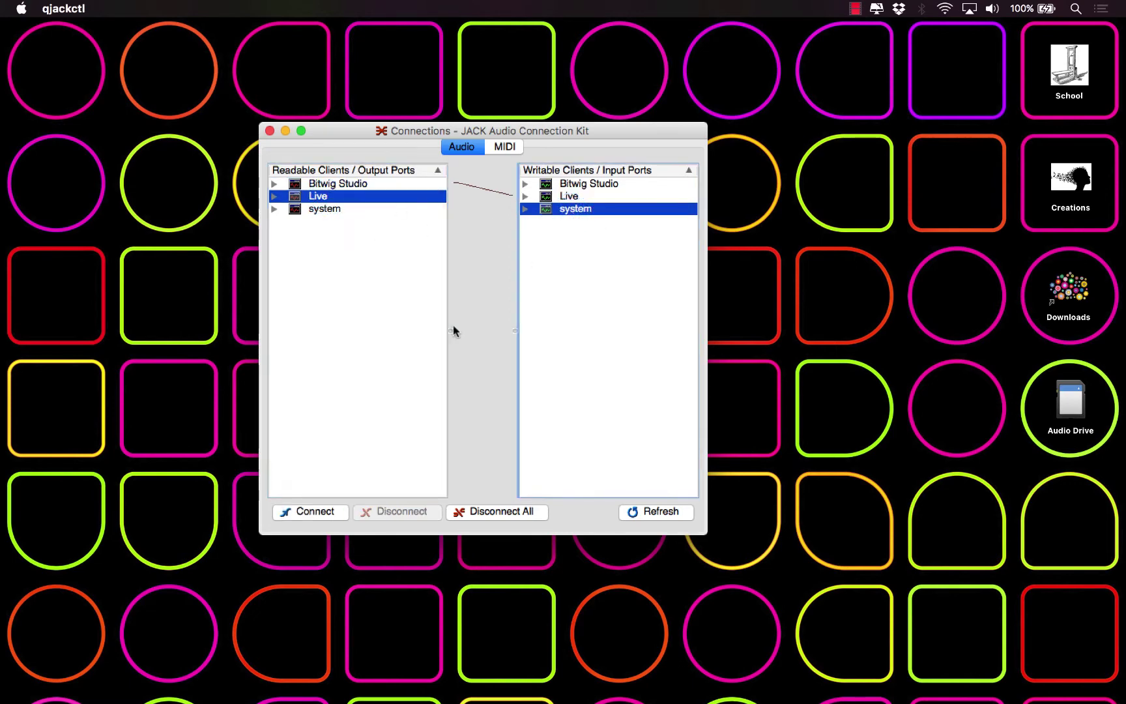
{"action": "left_click", "coordinate": [316, 511]}
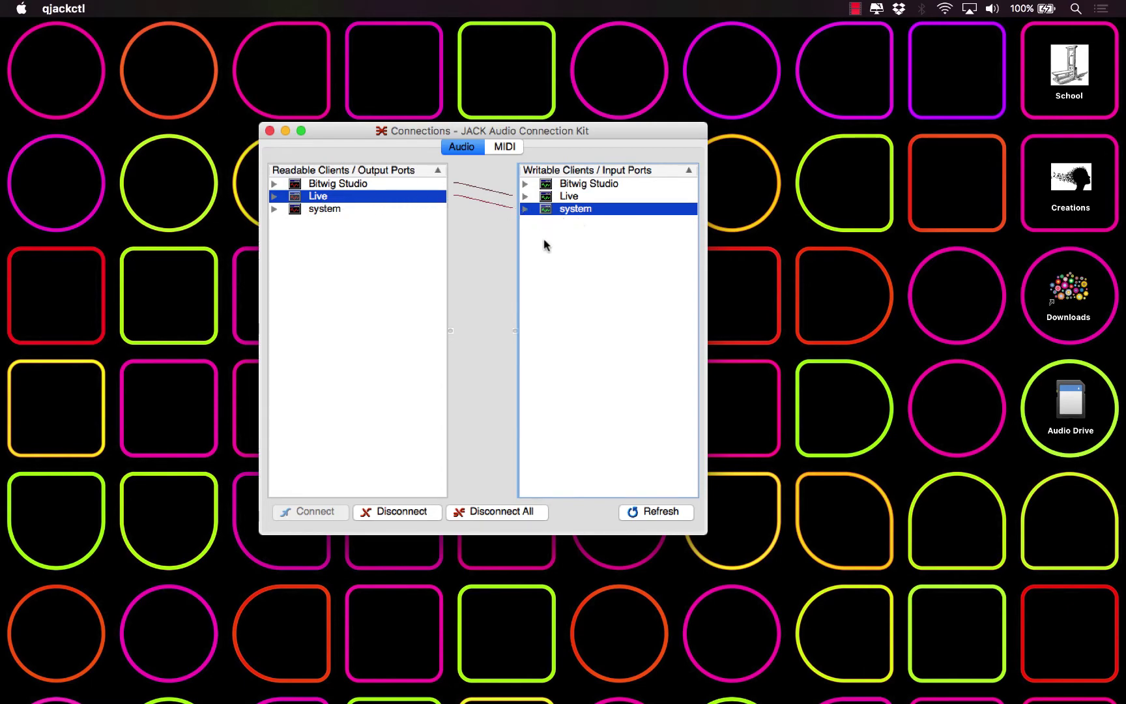
Step: Switch to Bitwig Studio and add a stereo output bus in the audio settings, routed to Live / in3 and Live / in4
{"action": "key", "text": "ctrl+Left"}
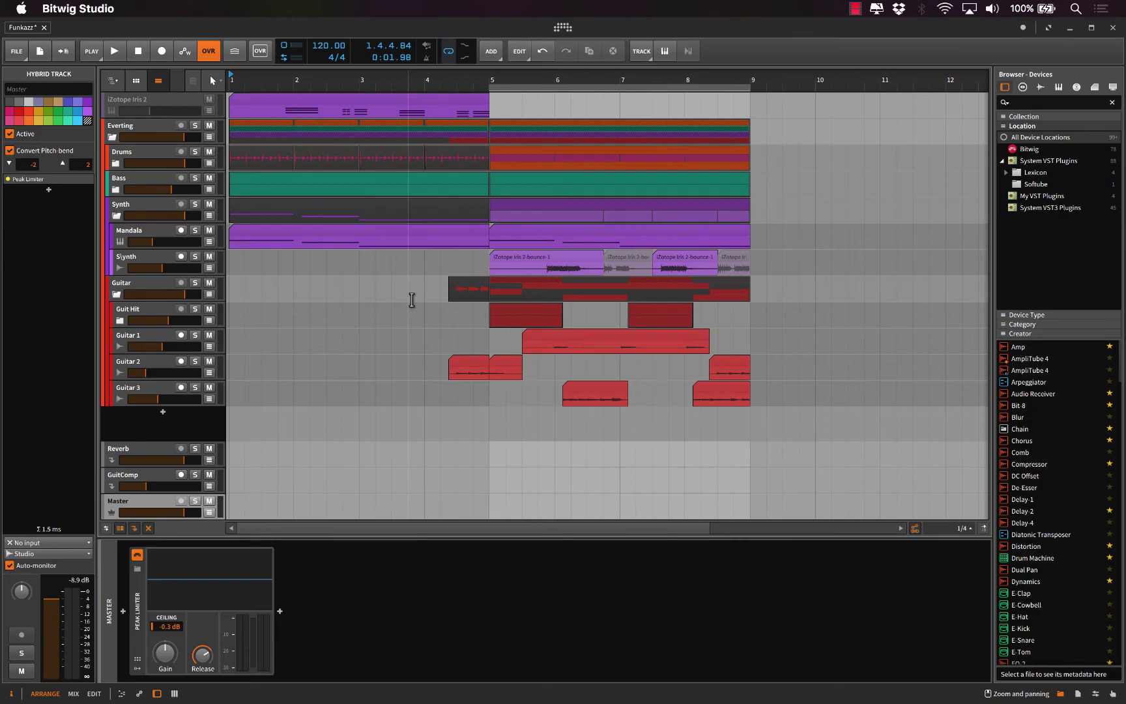
{"action": "key", "text": "super+comma"}
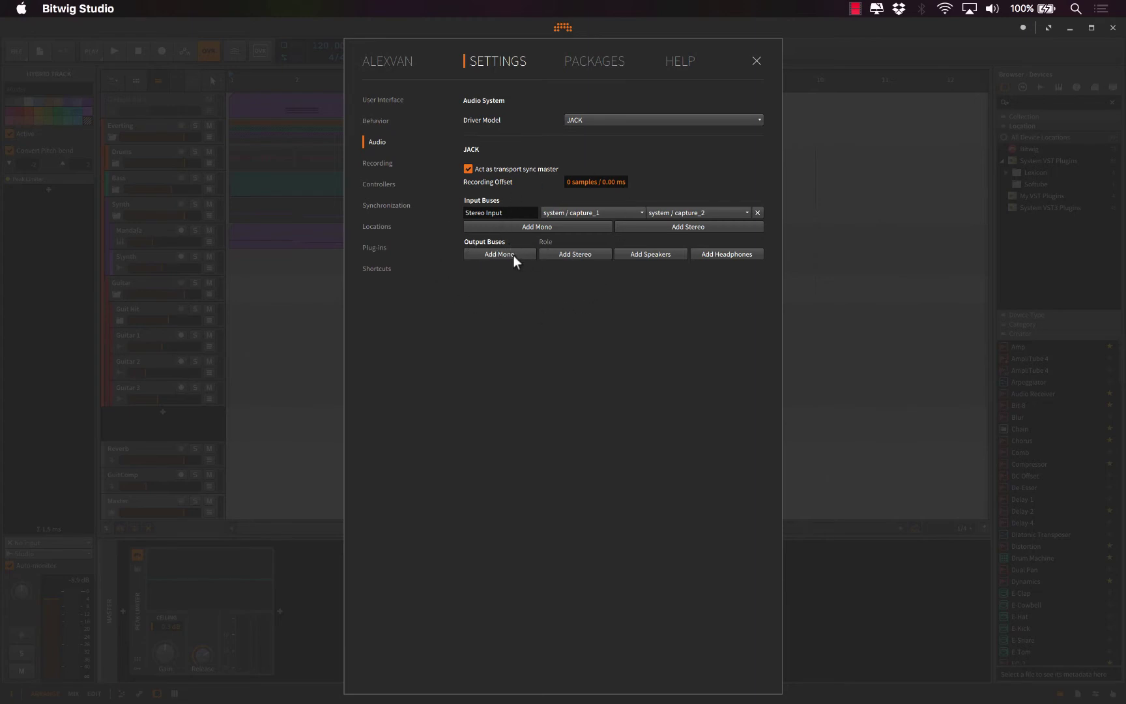
{"action": "left_click", "coordinate": [566, 251]}
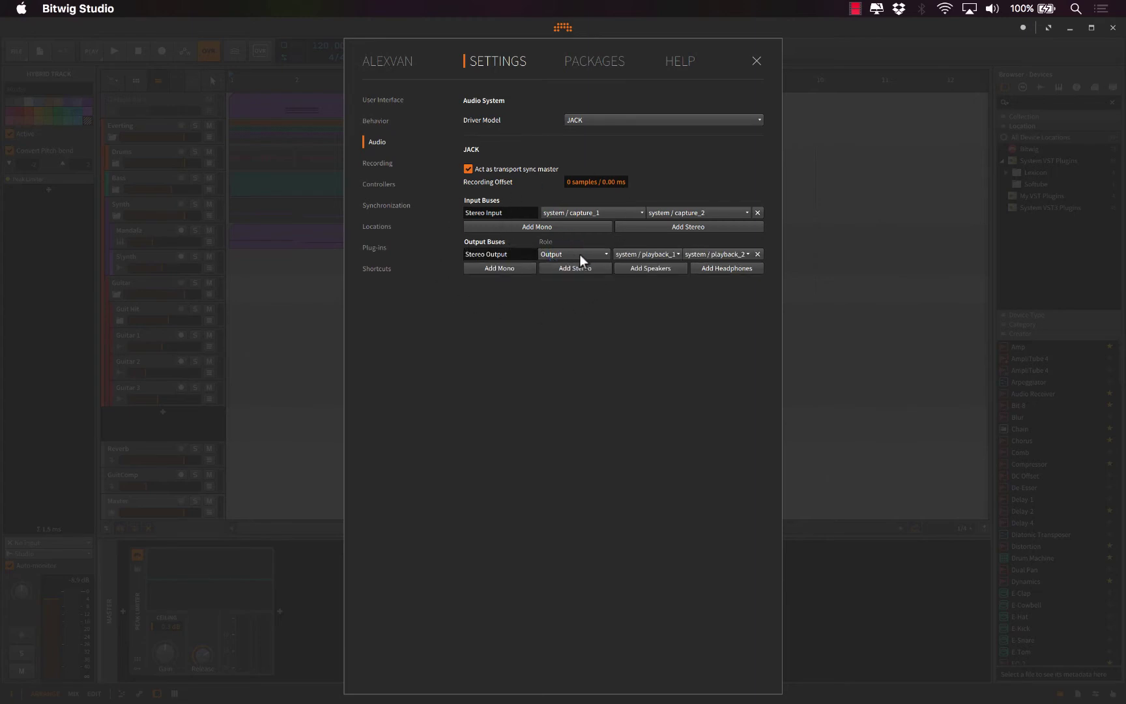
{"action": "left_click", "coordinate": [580, 254]}
{"action": "left_click", "coordinate": [580, 254]}
{"action": "left_click", "coordinate": [653, 254]}
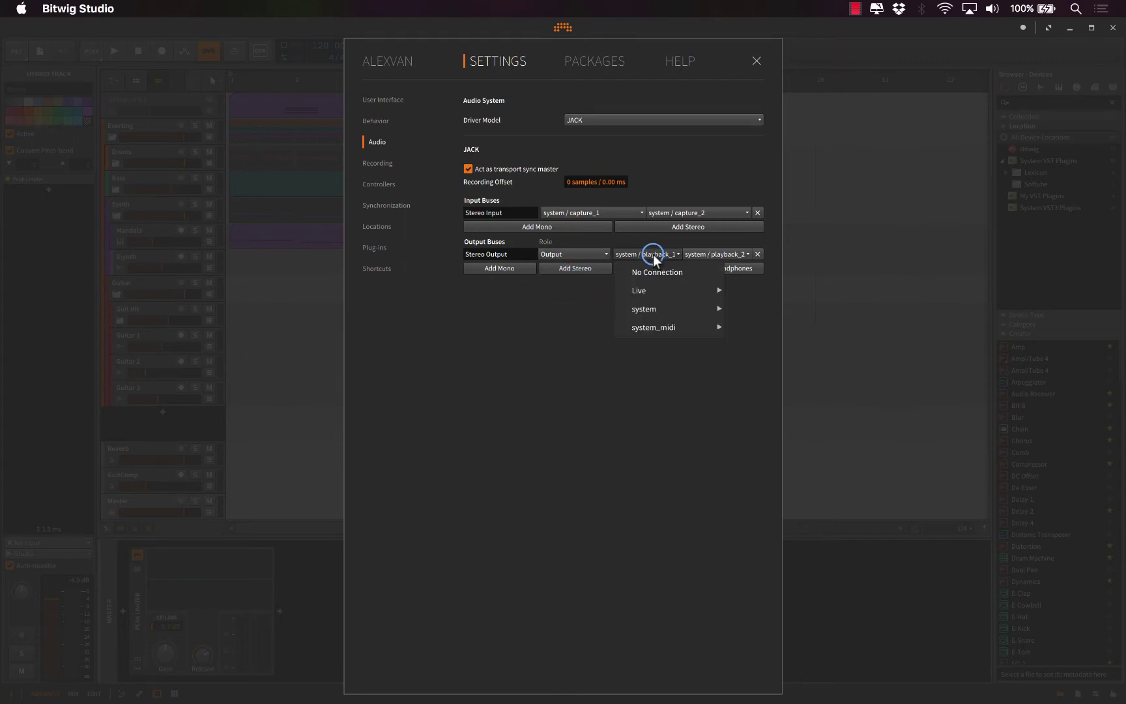
{"action": "mouse_move", "coordinate": [657, 291]}
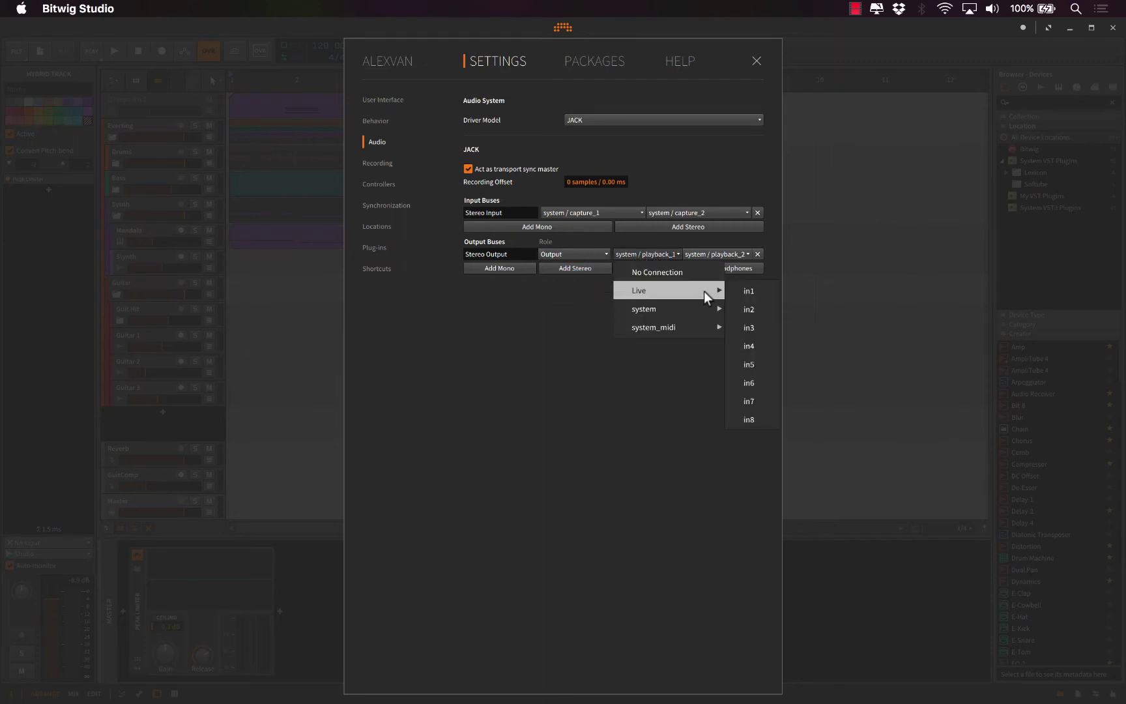
{"action": "left_click", "coordinate": [749, 327]}
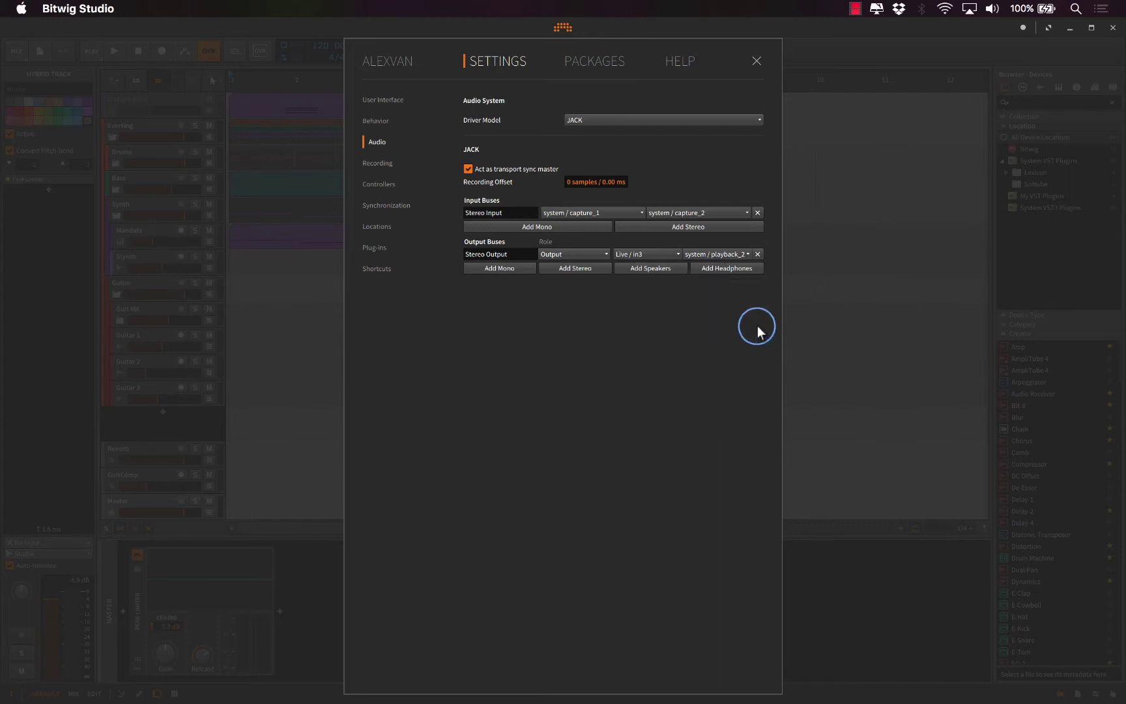
{"action": "left_click", "coordinate": [710, 252]}
{"action": "mouse_move", "coordinate": [776, 294]}
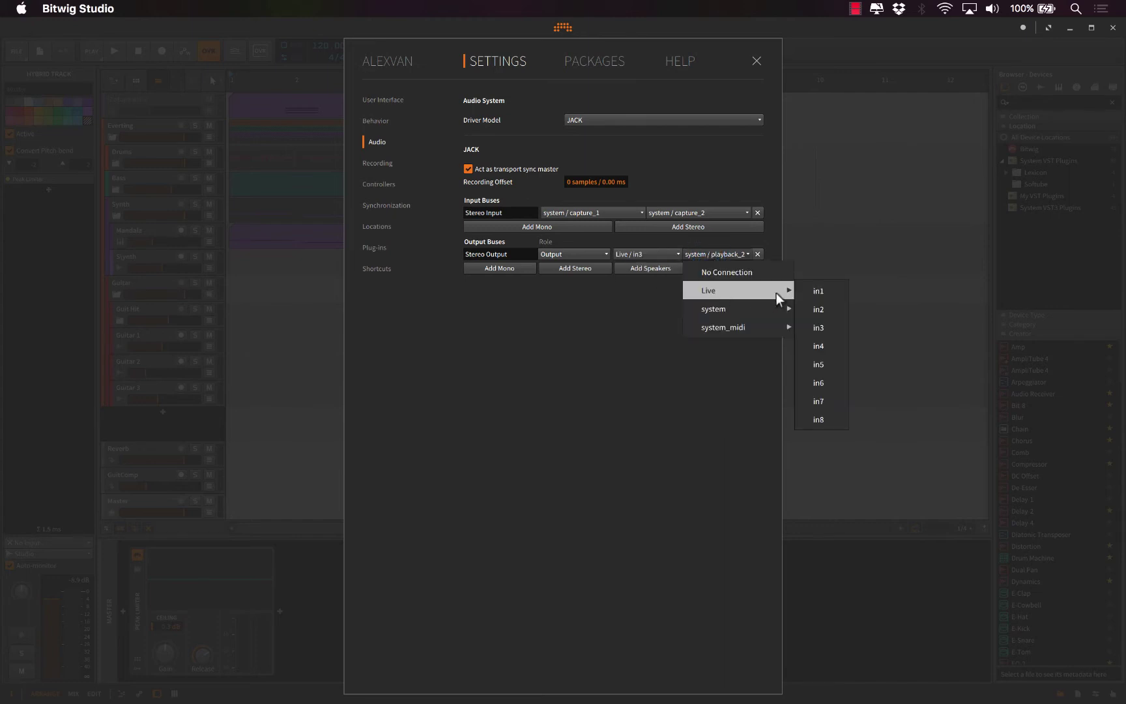
{"action": "left_click", "coordinate": [827, 345]}
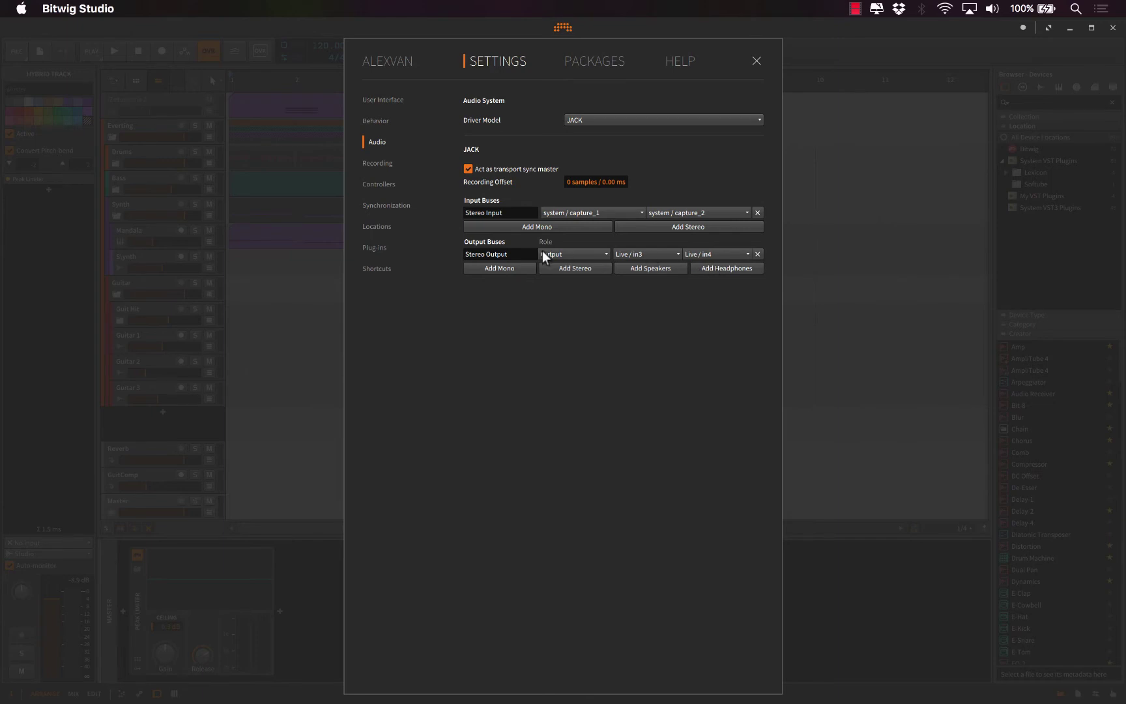
Step: Rename the new stereo output bus as Ableton
{"action": "double_click", "coordinate": [517, 252]}
{"action": "type", "text": "Ableton"}
{"action": "left_click", "coordinate": [515, 280]}
{"action": "left_click", "coordinate": [564, 269]}
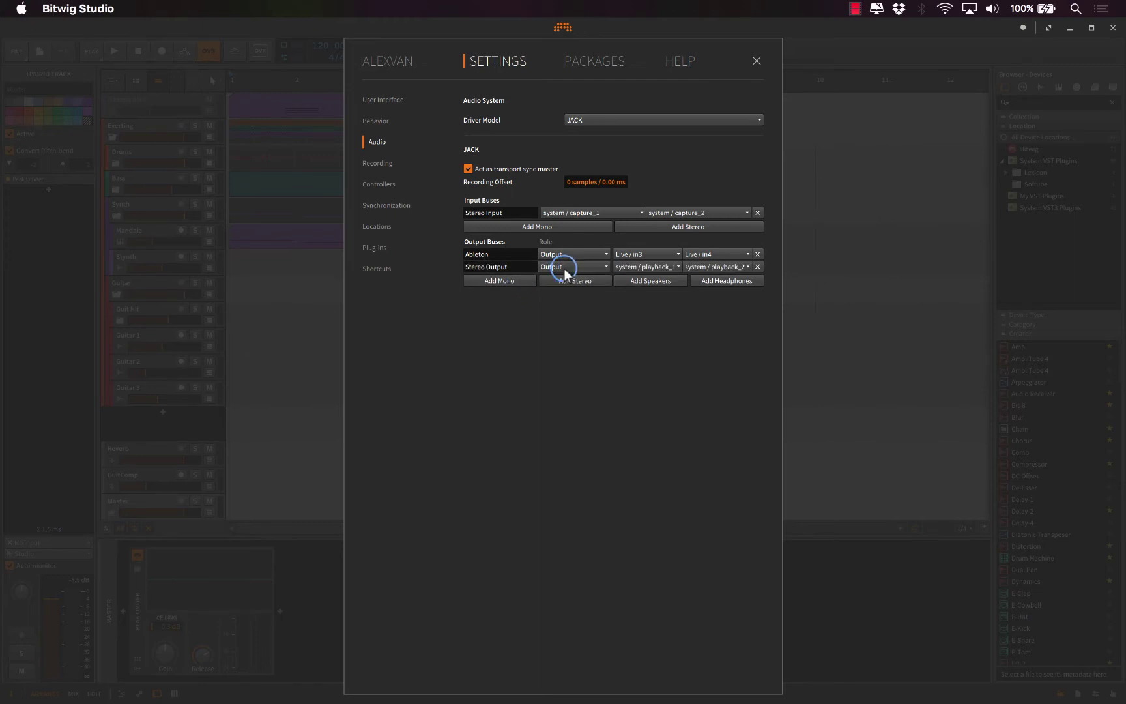
{"action": "left_click", "coordinate": [654, 267]}
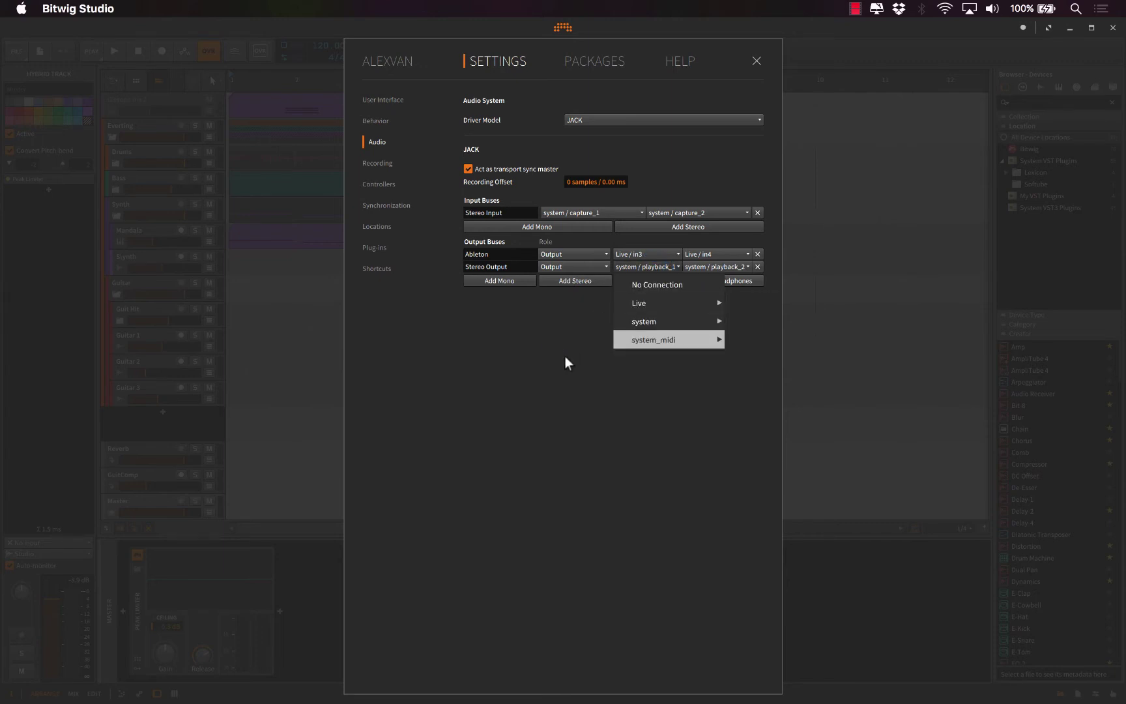
{"action": "left_click", "coordinate": [549, 318]}
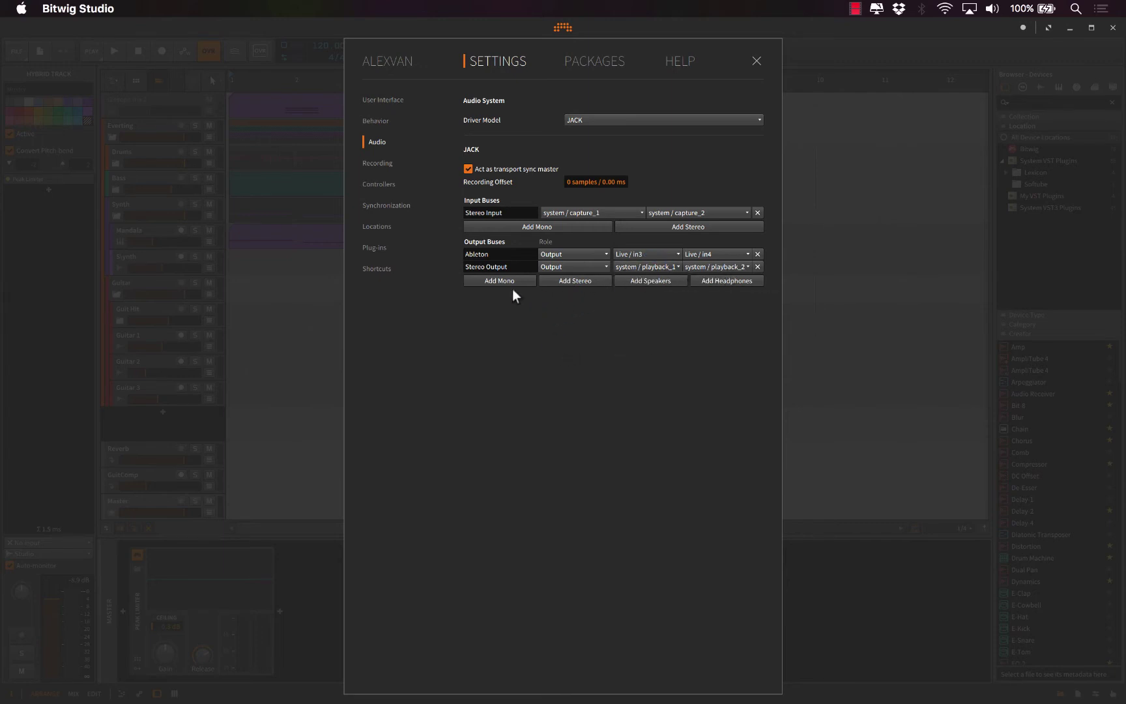
{"action": "left_click", "coordinate": [757, 267]}
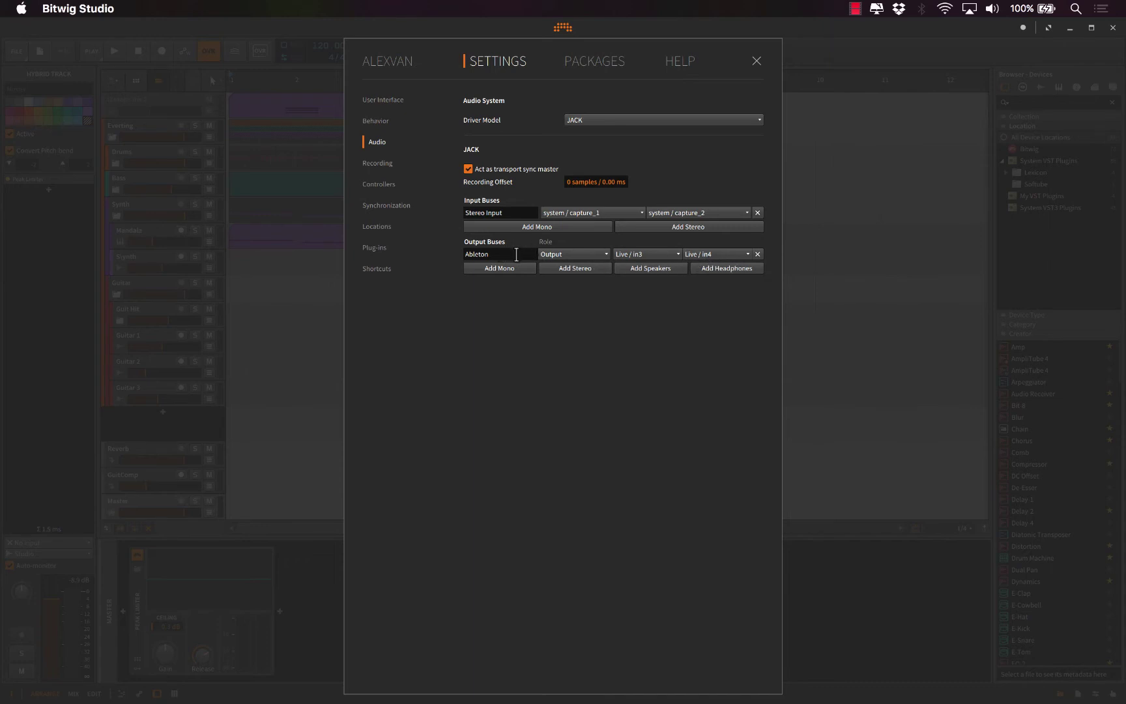
Step: Add a second stereo output bus in the audio settings and name it Reason
{"action": "left_click", "coordinate": [552, 268]}
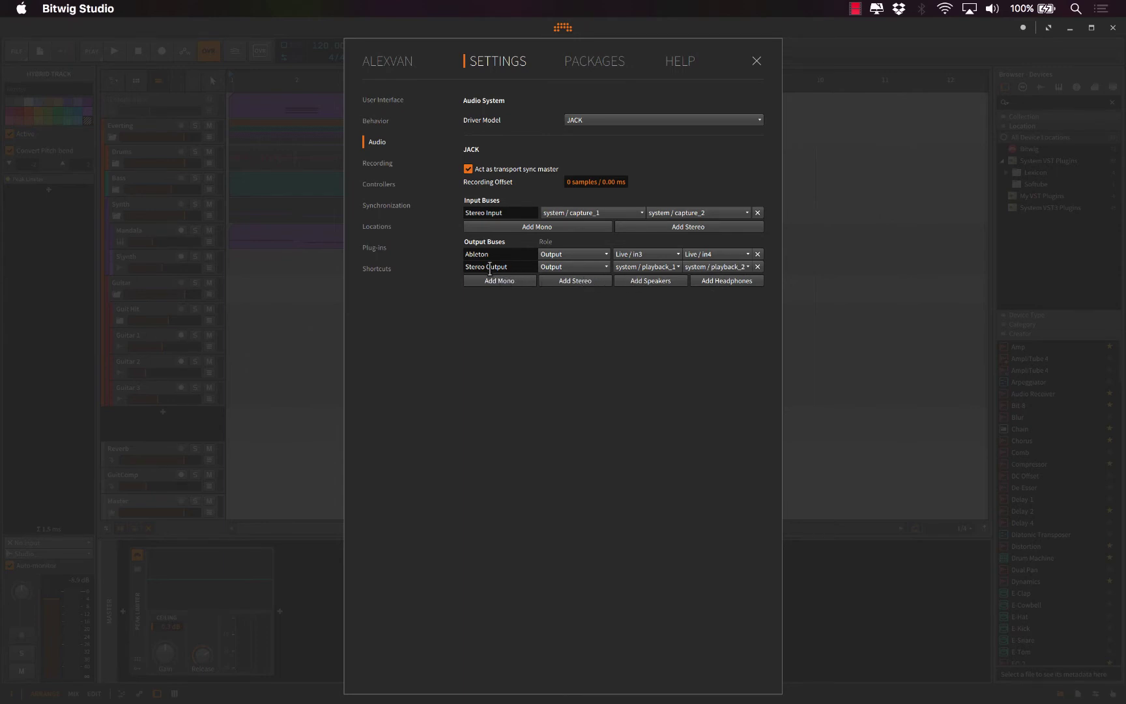
{"action": "double_click", "coordinate": [520, 265]}
{"action": "type", "text": "Reason"}
Step: Route the Reason output bus to Live / in6 and Live / in7, and remove that bus
{"action": "left_click", "coordinate": [676, 267]}
{"action": "mouse_move", "coordinate": [648, 303]}
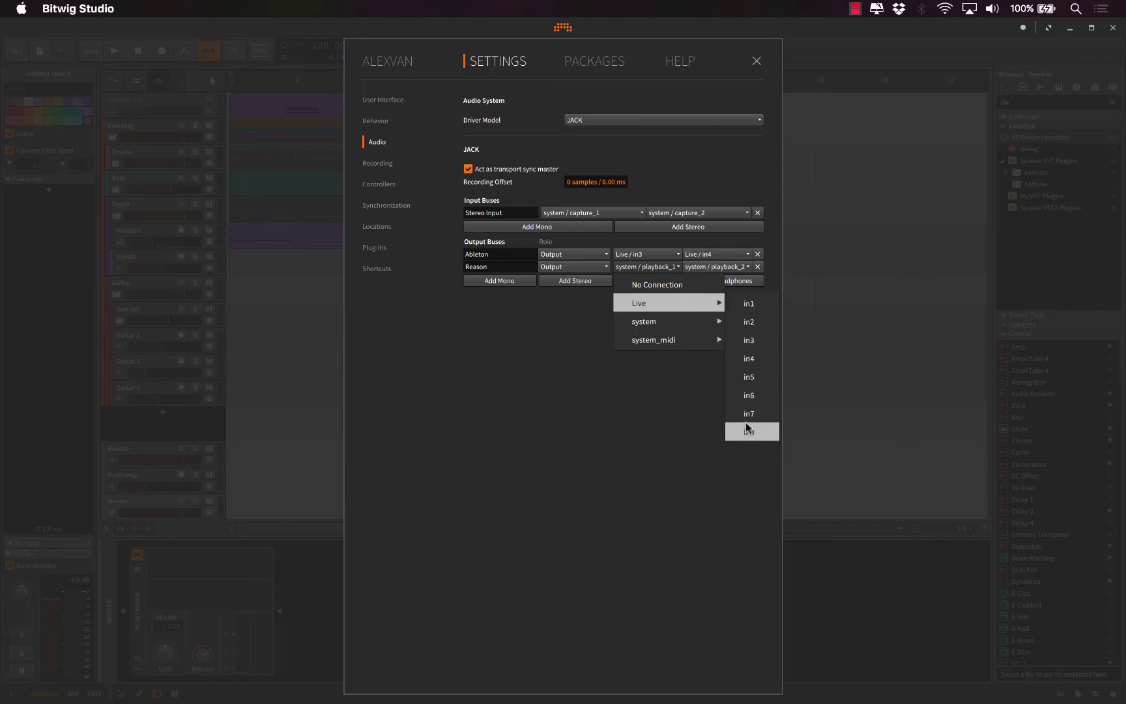
{"action": "left_click", "coordinate": [746, 391]}
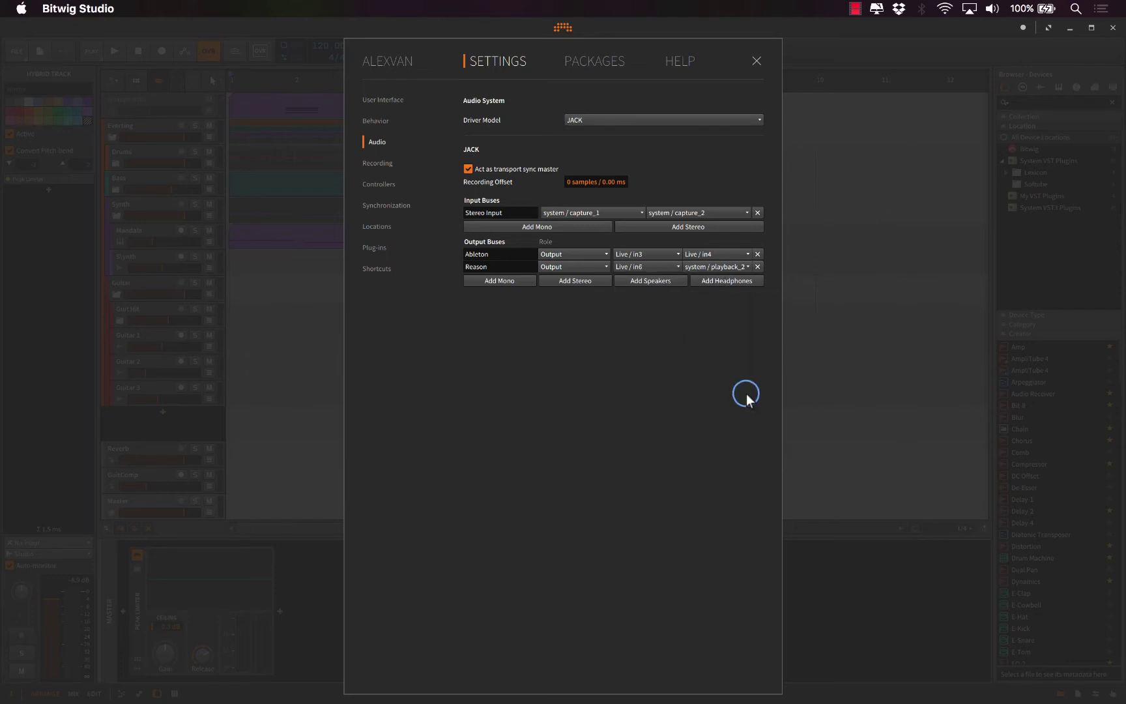
{"action": "left_click", "coordinate": [714, 267]}
{"action": "mouse_move", "coordinate": [726, 295]}
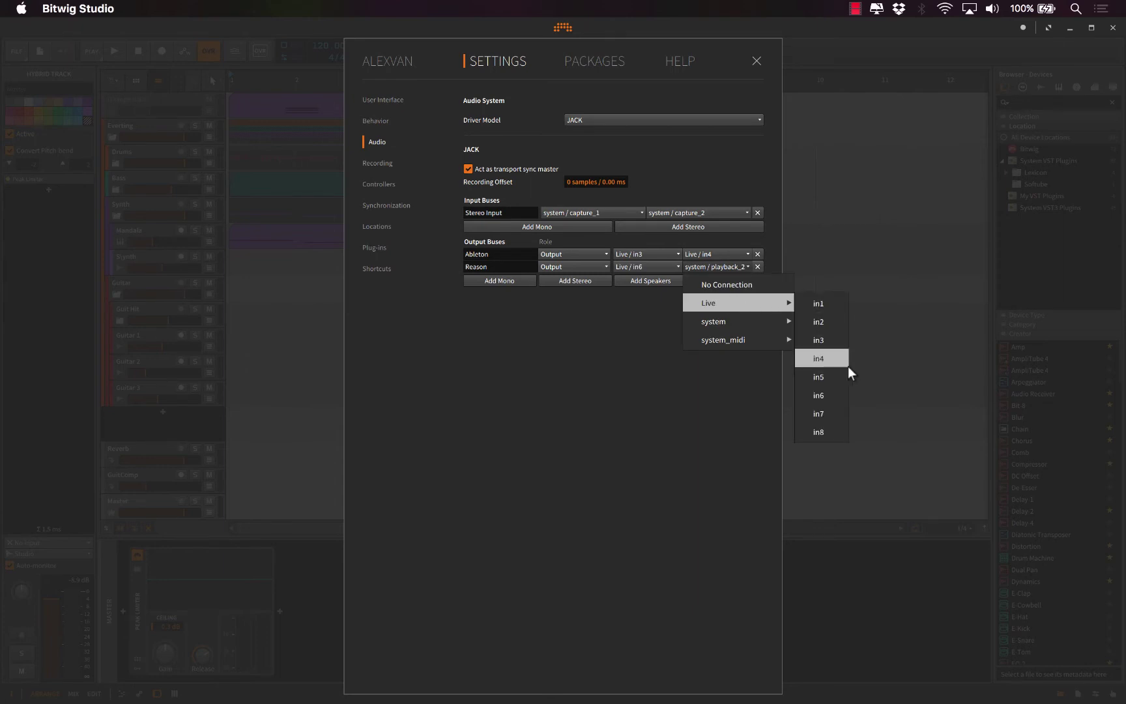
{"action": "left_click", "coordinate": [824, 407]}
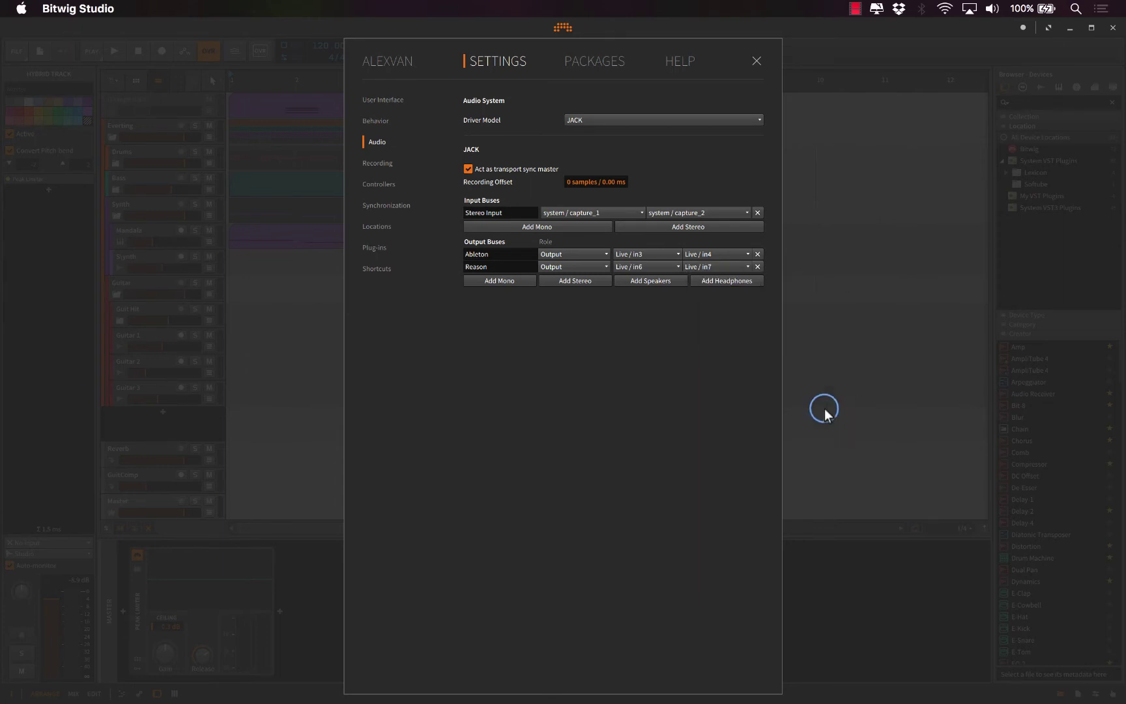
{"action": "left_click", "coordinate": [758, 267]}
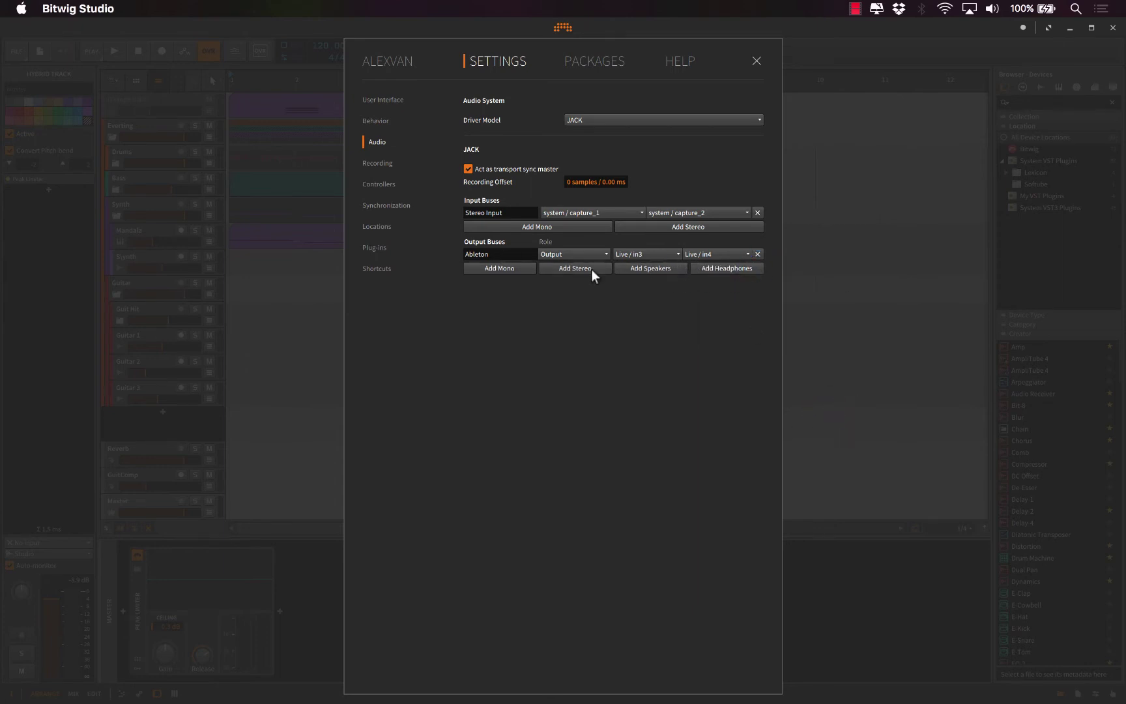
Step: Close the settings and set the Master track's output to the Ableton bus
{"action": "left_click", "coordinate": [756, 61]}
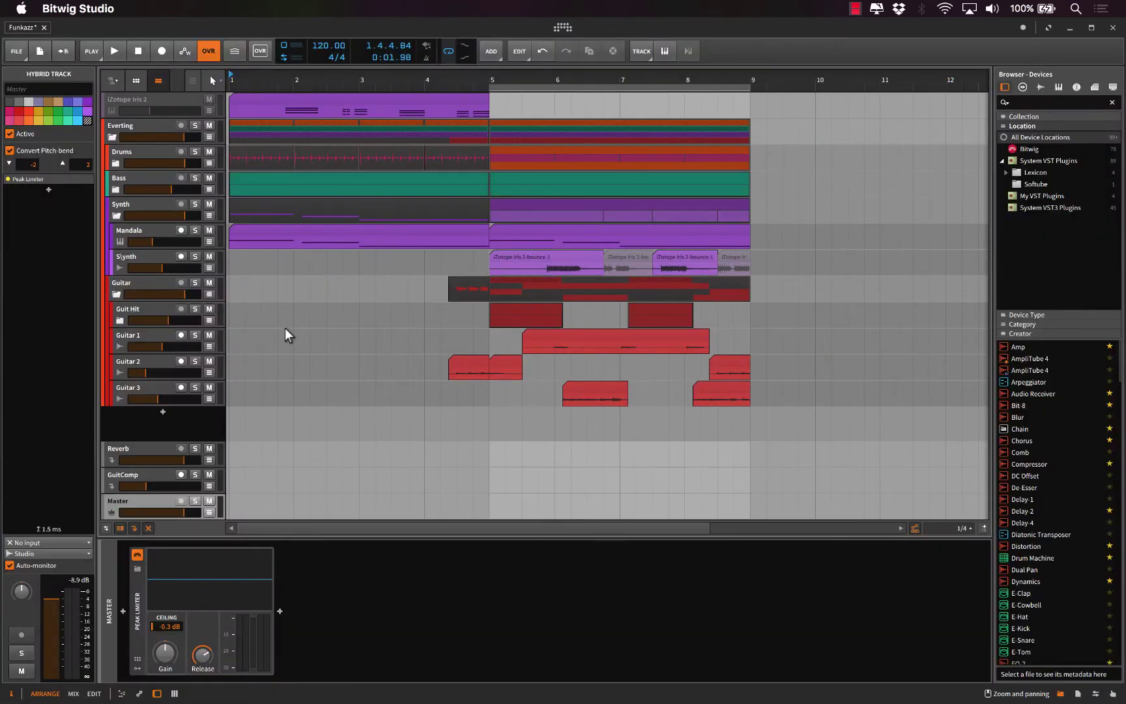
{"action": "left_click", "coordinate": [33, 554]}
{"action": "left_click", "coordinate": [44, 617]}
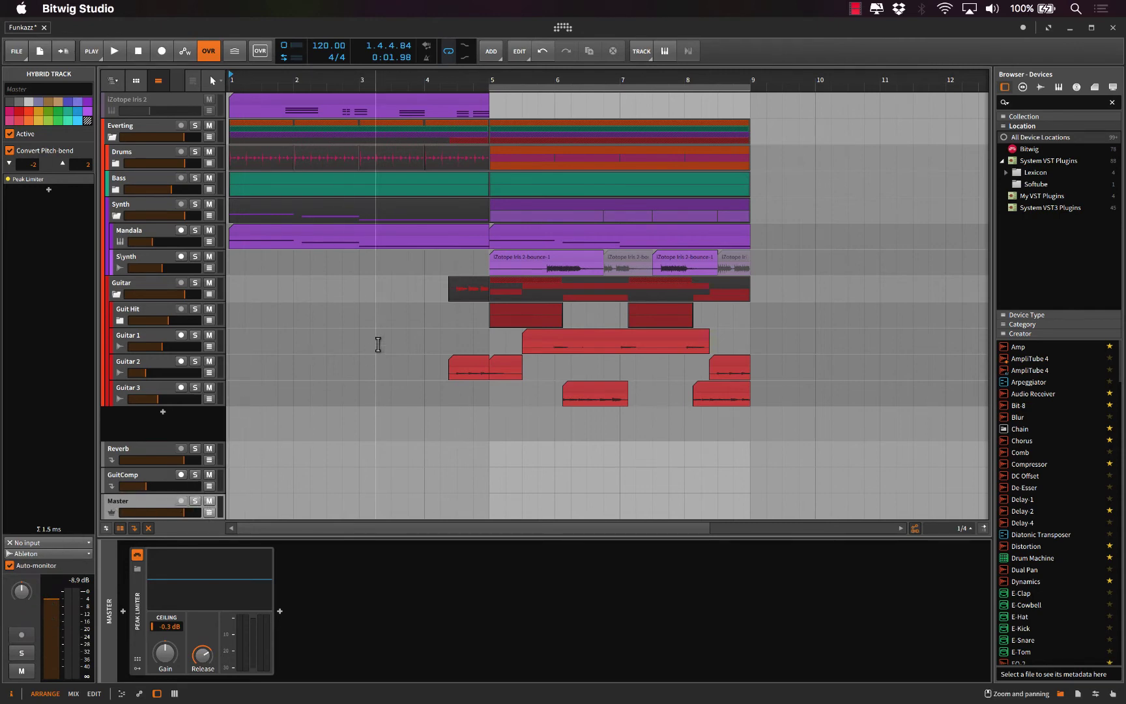
Step: Review which Live inputs the Ableton output bus is routed to in the audio settings
{"action": "key", "text": "super+comma"}
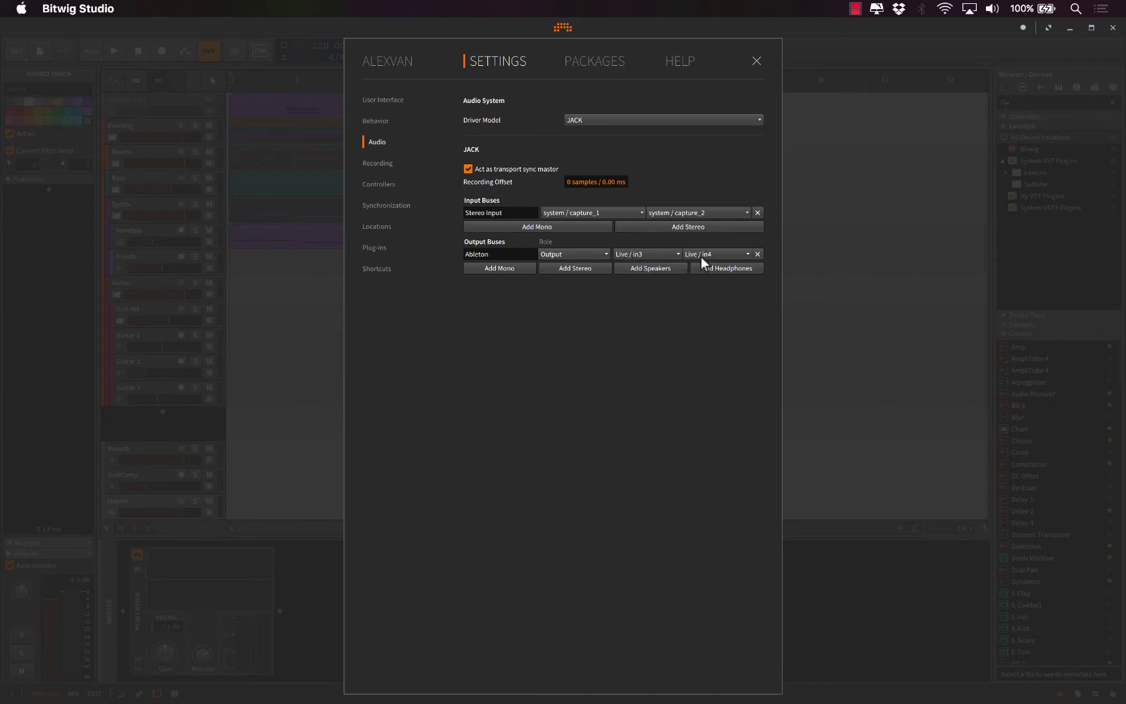
{"action": "left_click", "coordinate": [757, 63]}
{"action": "scroll", "coordinate": [687, 348], "scroll_direction": "right", "scroll_amount": 5}
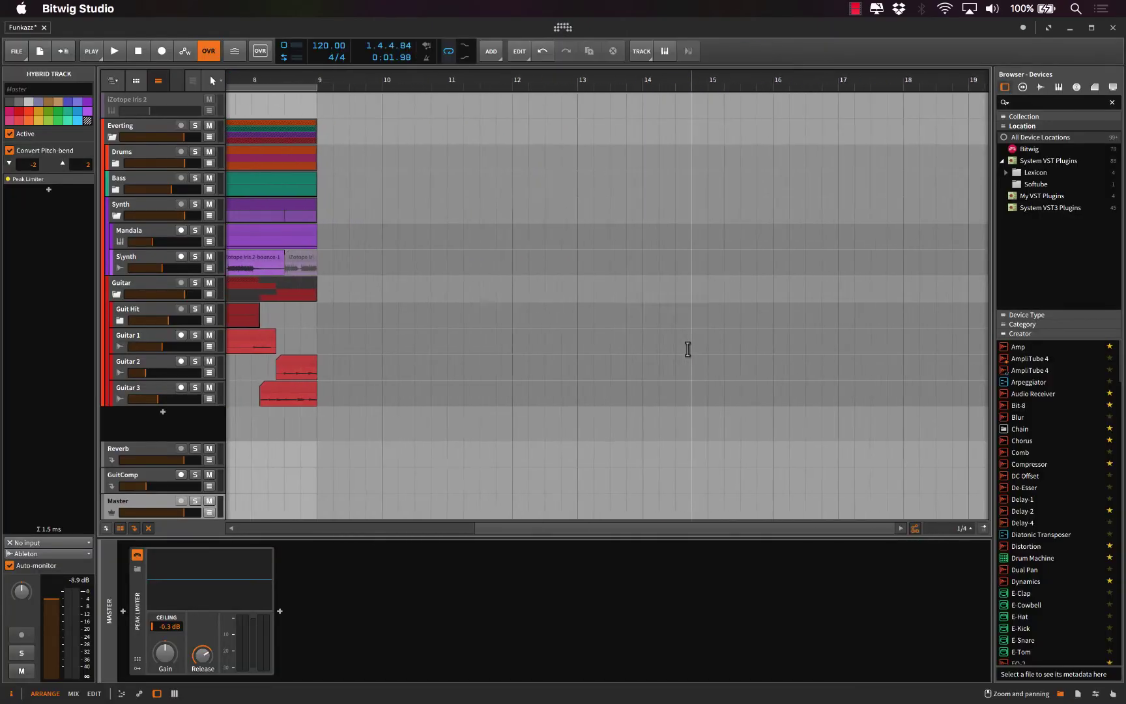
Step: Switch to Ableton Live and set the 4 Audio track's external input to channels 3/4
{"action": "key", "text": "ctrl+Right"}
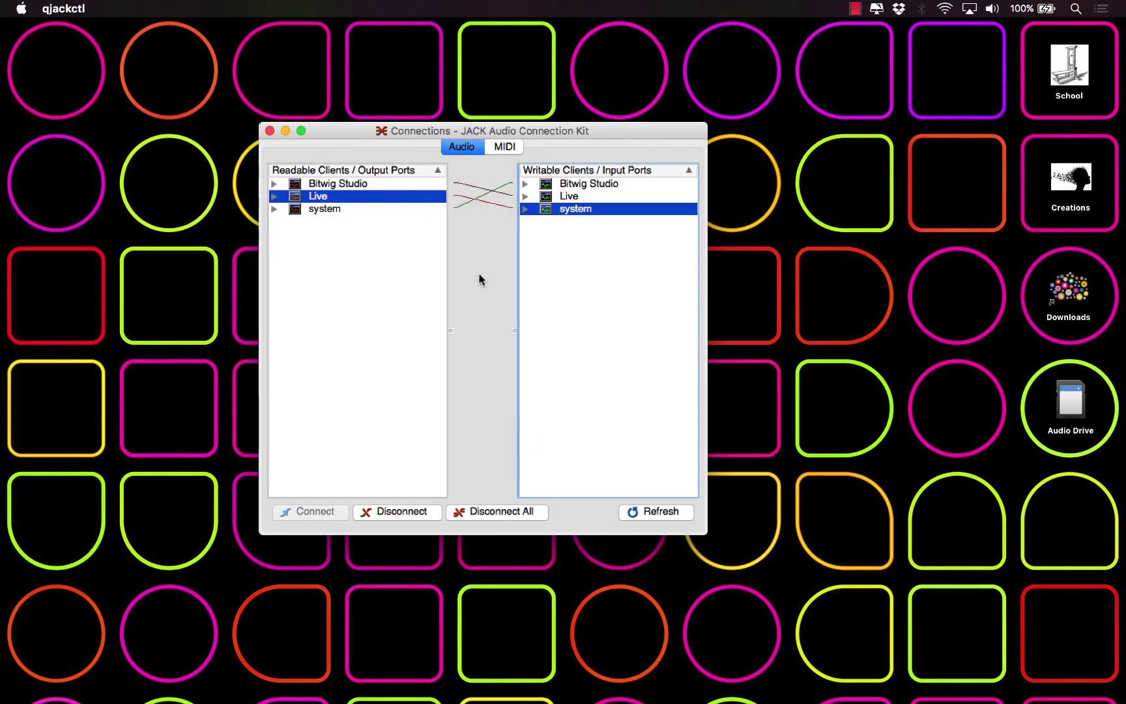
{"action": "key", "text": "ctrl+Right"}
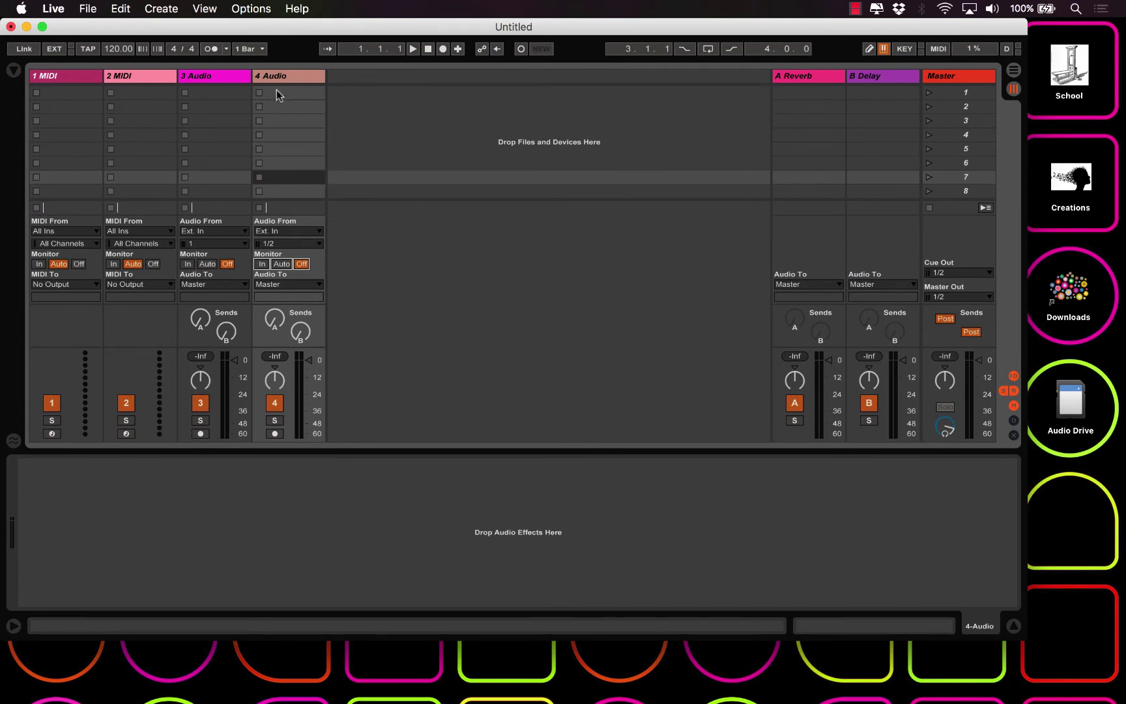
{"action": "left_click", "coordinate": [286, 73]}
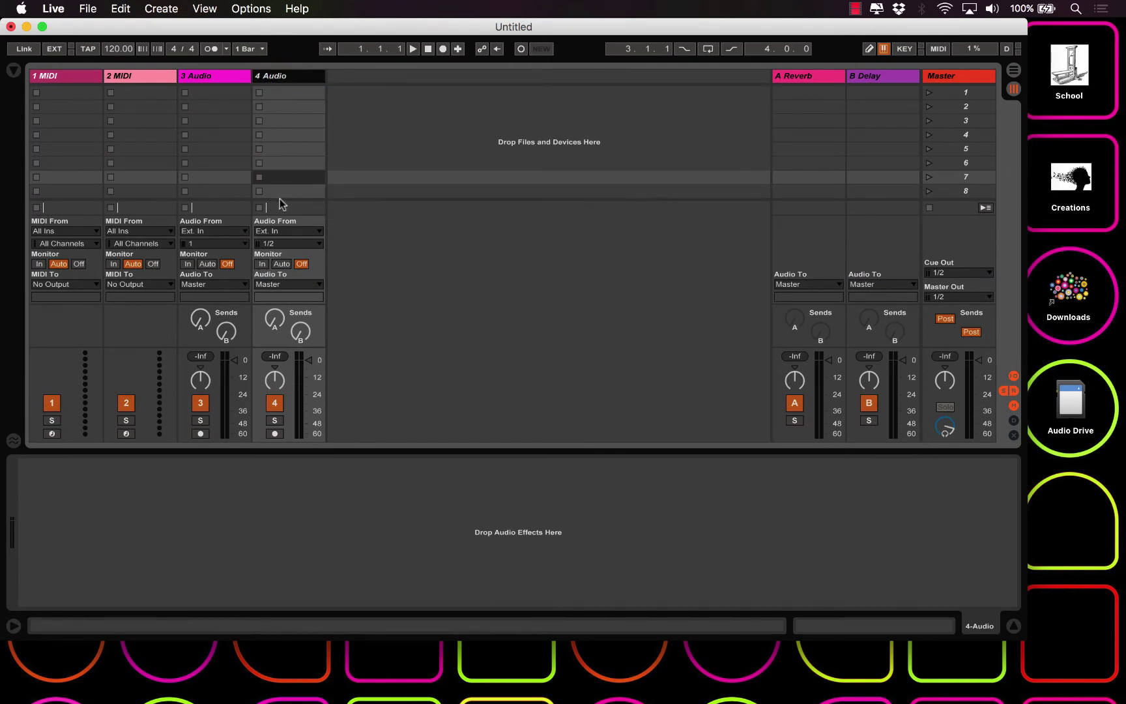
{"action": "left_click", "coordinate": [287, 245]}
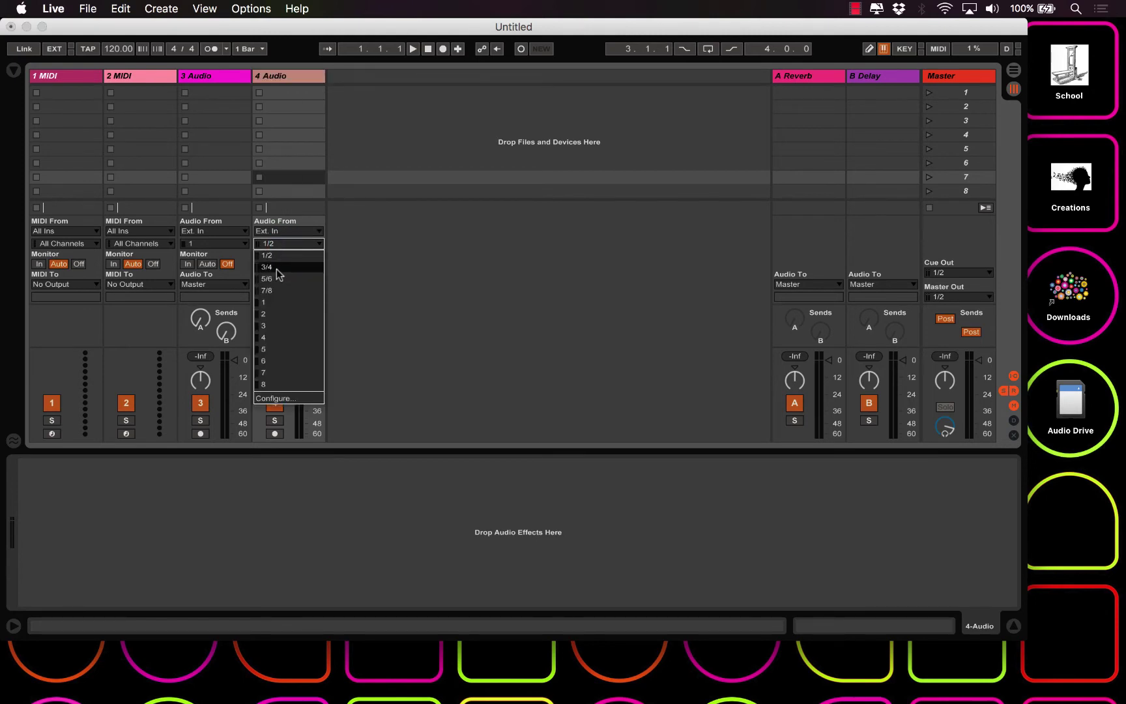
{"action": "left_click", "coordinate": [278, 268]}
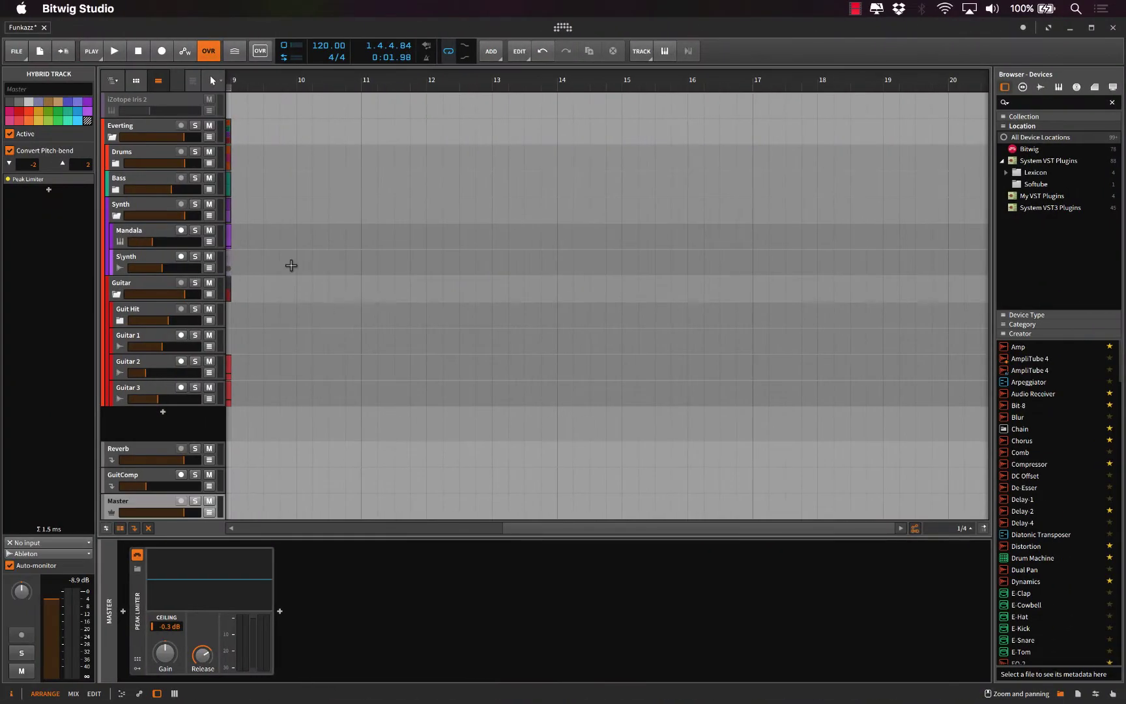
Step: Start playback of the project in Bitwig Studio and bring the start of the arrangement into view
{"action": "left_click", "coordinate": [114, 51]}
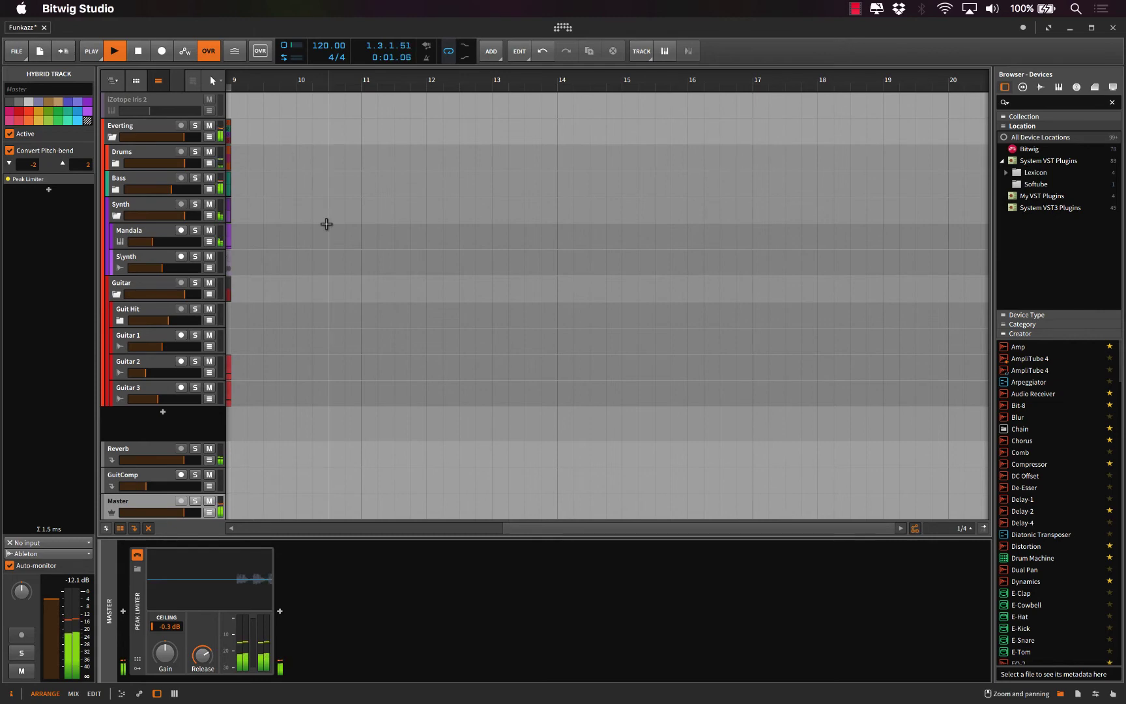
{"action": "scroll", "coordinate": [327, 224], "scroll_direction": "left", "scroll_amount": 10}
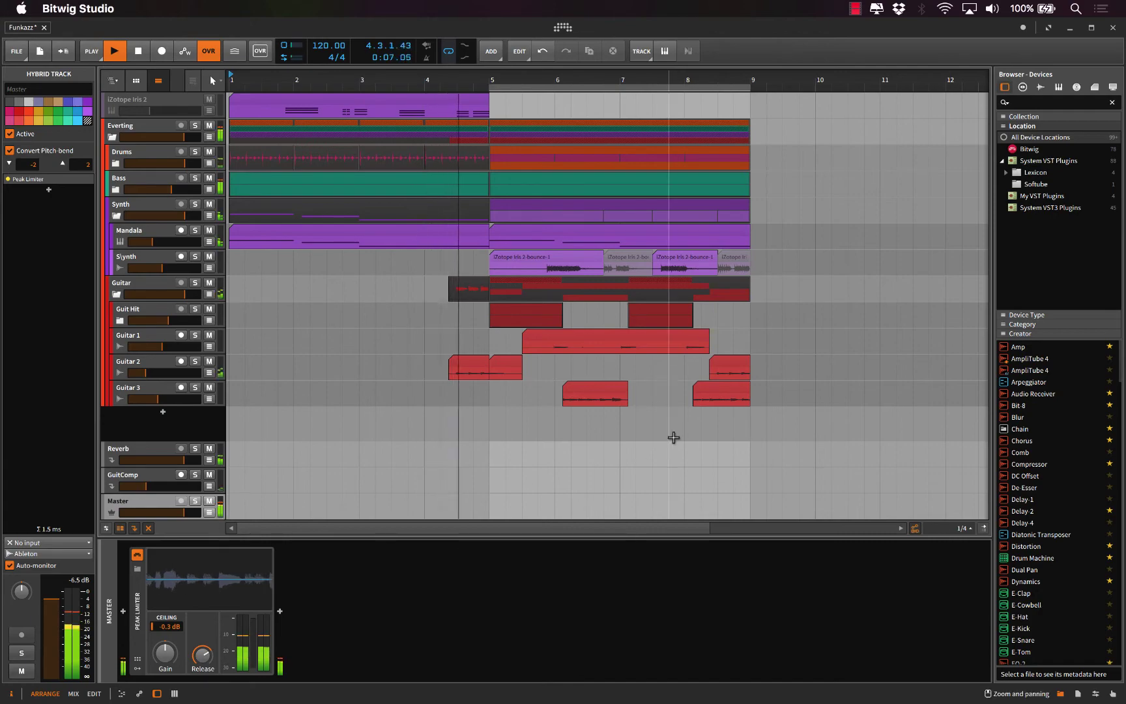
Step: Switch to Live, set the 4 Audio track's monitoring to Auto and arm the track for recording
{"action": "key", "text": "ctrl+Right"}
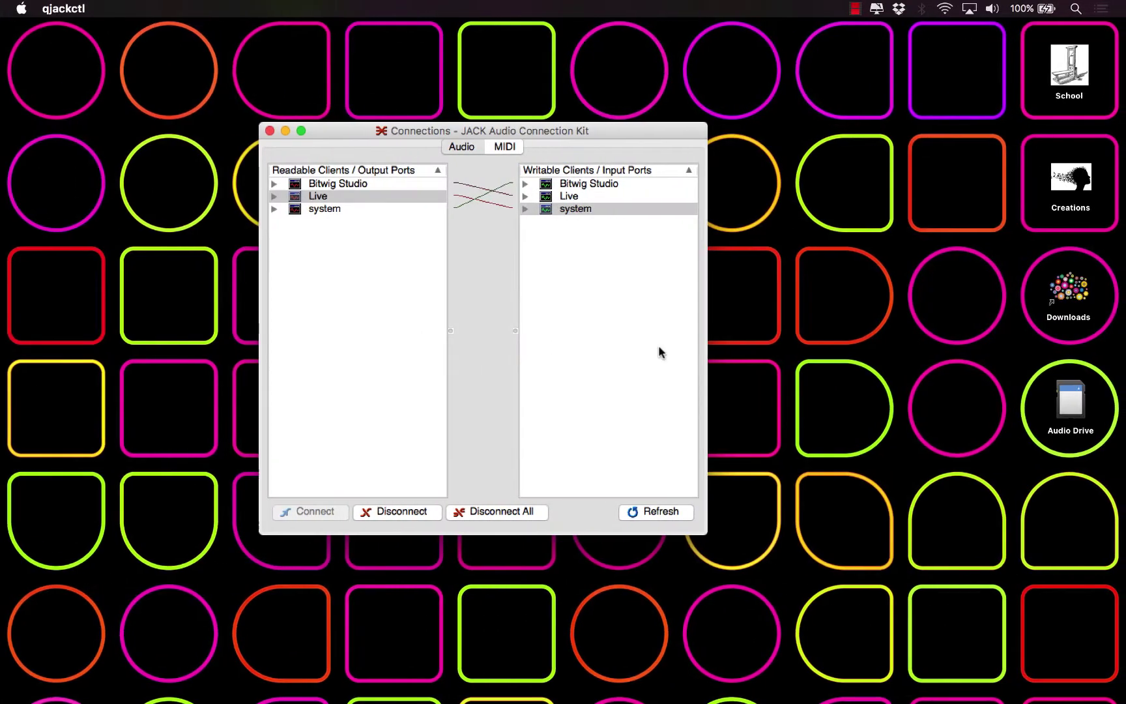
{"action": "key", "text": "ctrl+Right"}
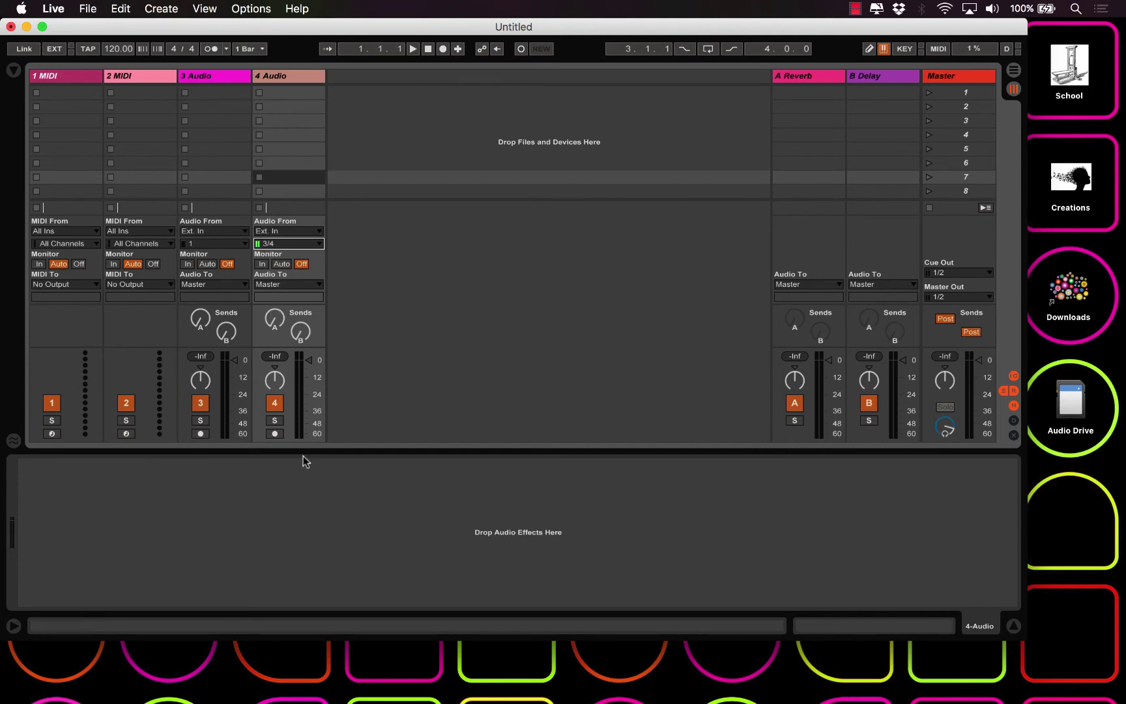
{"action": "left_click", "coordinate": [282, 264]}
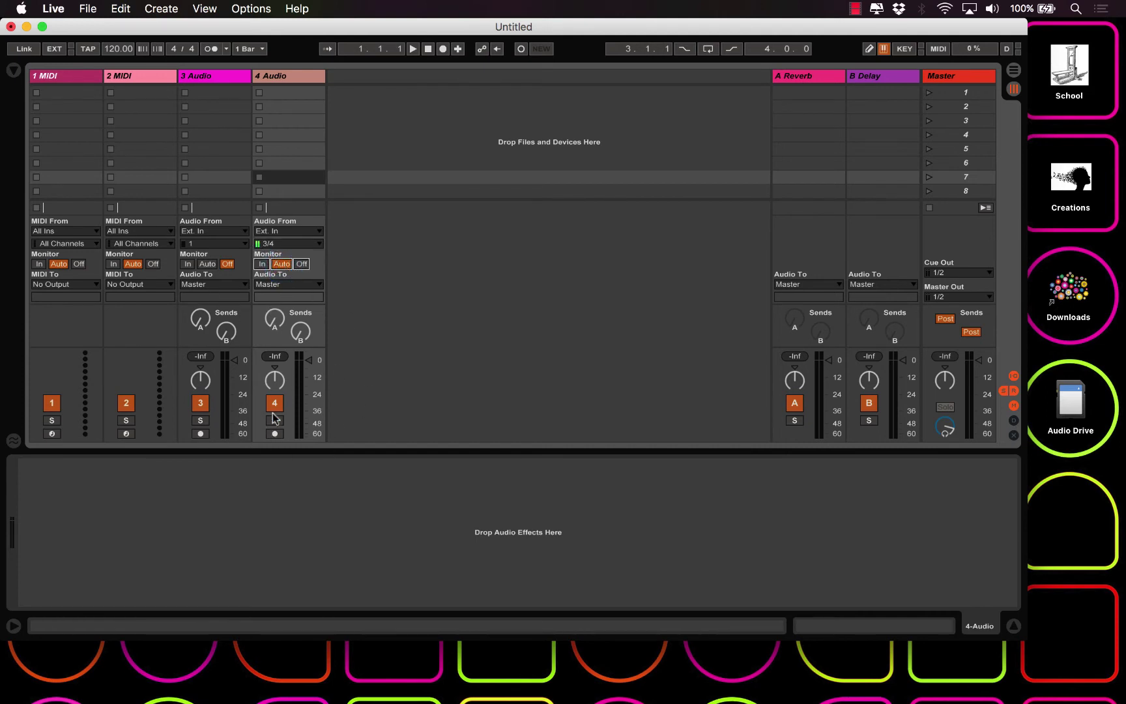
{"action": "left_click", "coordinate": [274, 434]}
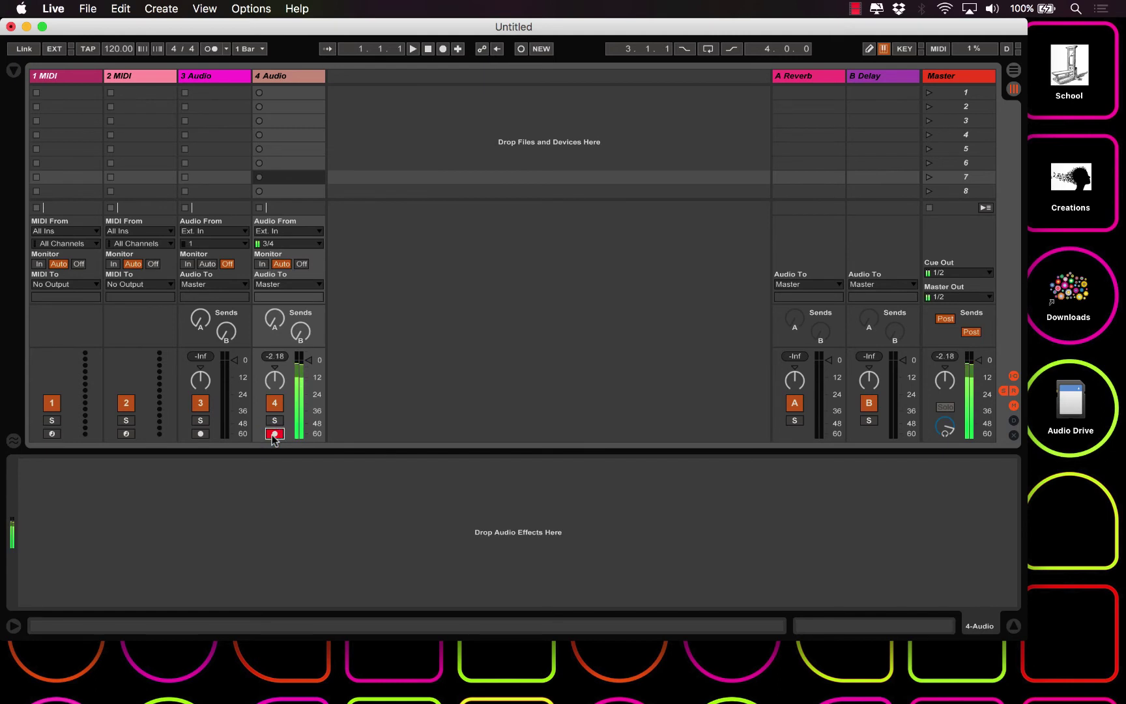
Step: Turn off monitoring on the 4 Audio track and record the incoming Bitwig audio in the Arrangement view
{"action": "left_click", "coordinate": [302, 264]}
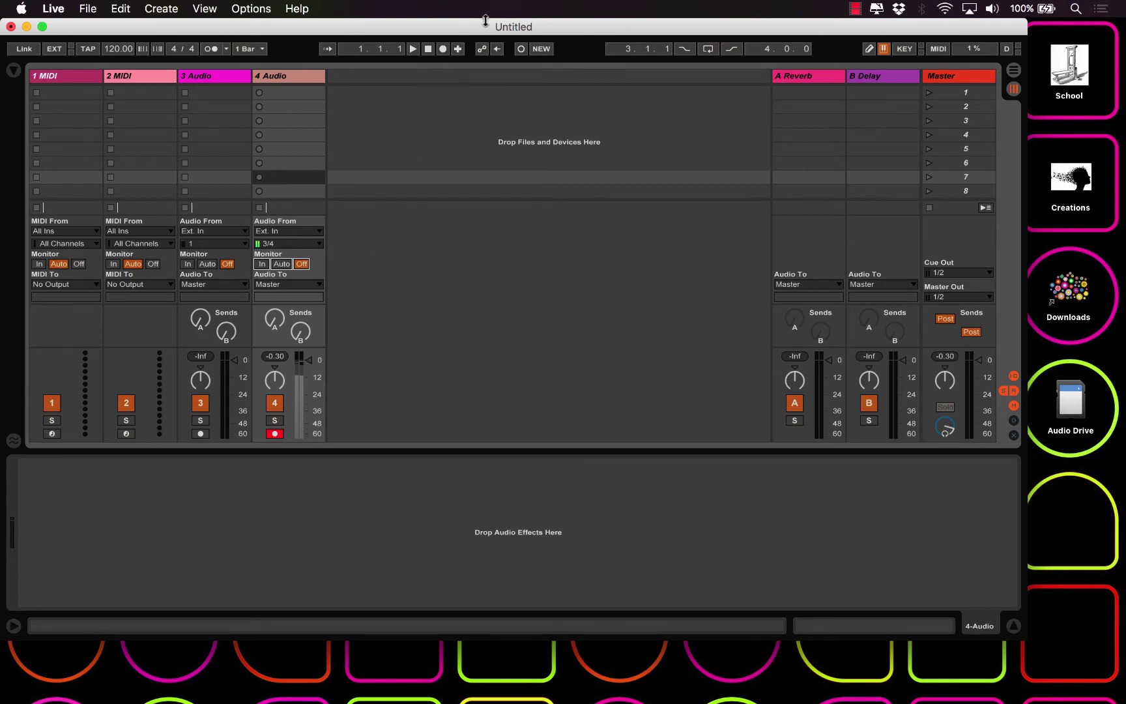
{"action": "left_click", "coordinate": [443, 50]}
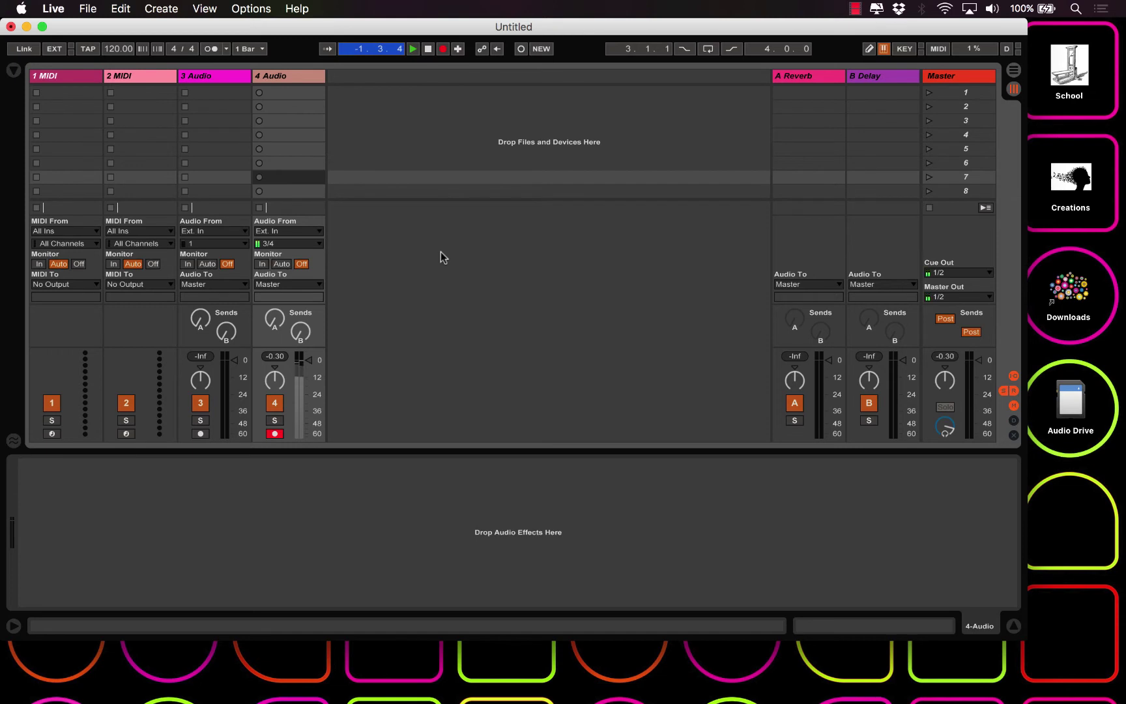
{"action": "key", "text": "Tab"}
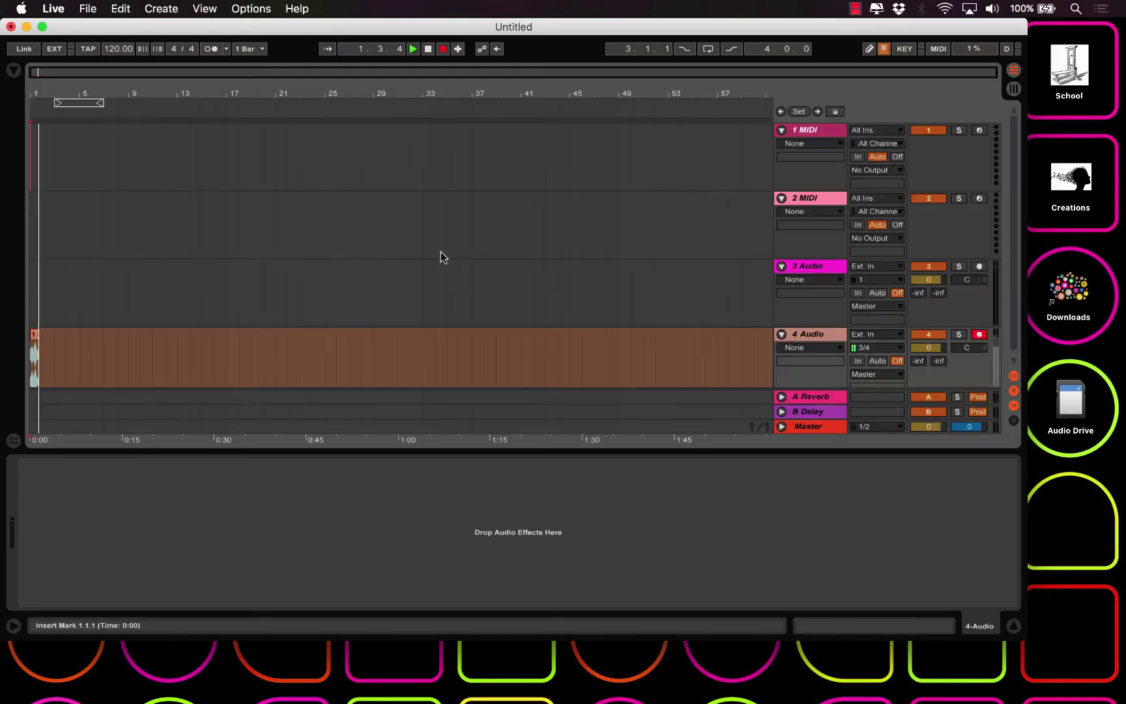
{"action": "scroll", "coordinate": [198, 280], "scroll_direction": "down", "scroll_amount": 1}
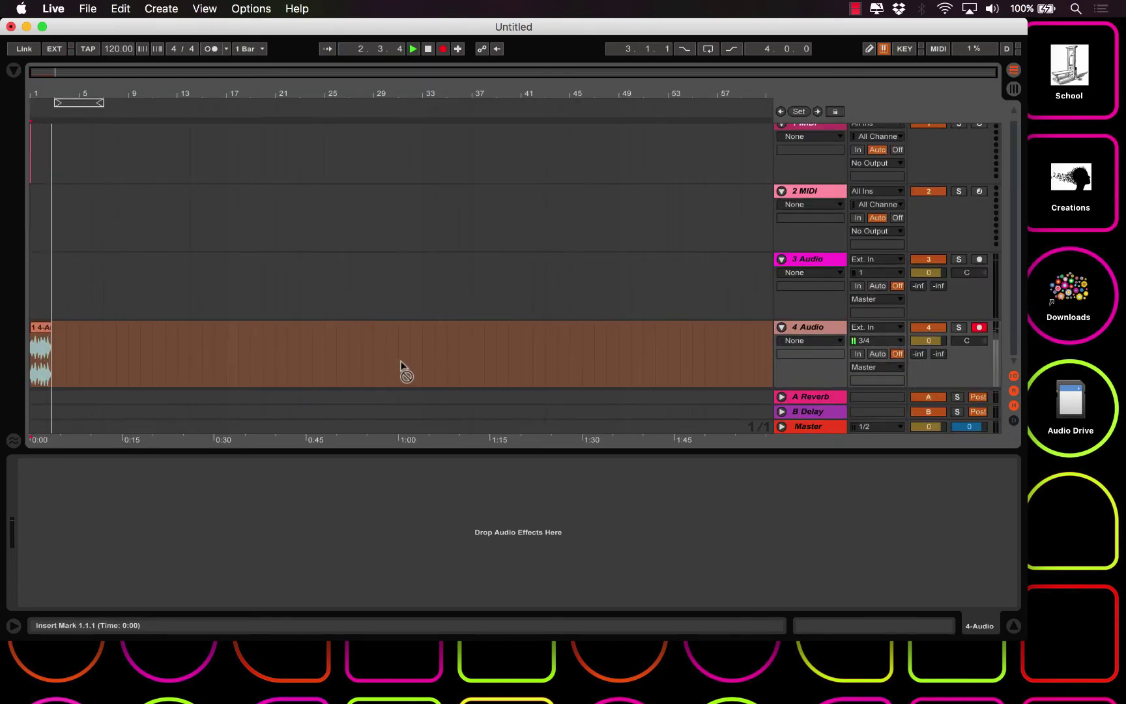
{"action": "key", "text": "space"}
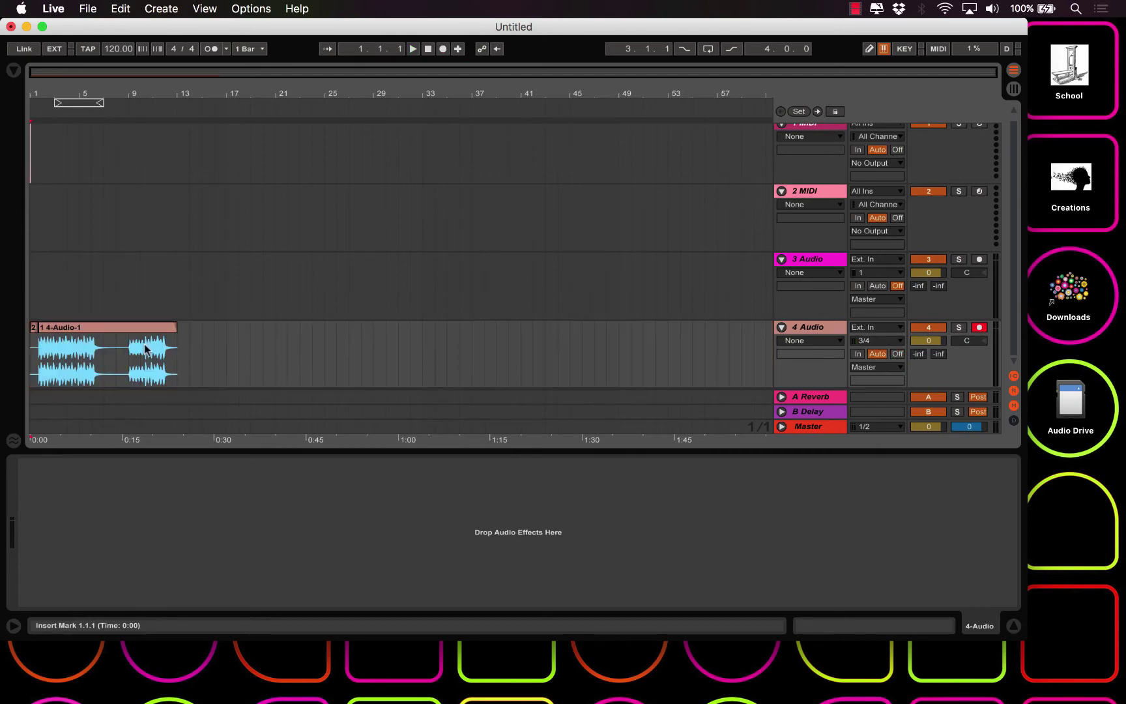
Step: Delete the recorded clips from the 4 Audio track
{"action": "left_click", "coordinate": [105, 327]}
{"action": "left_click", "coordinate": [33, 328]}
{"action": "key", "text": "Delete"}
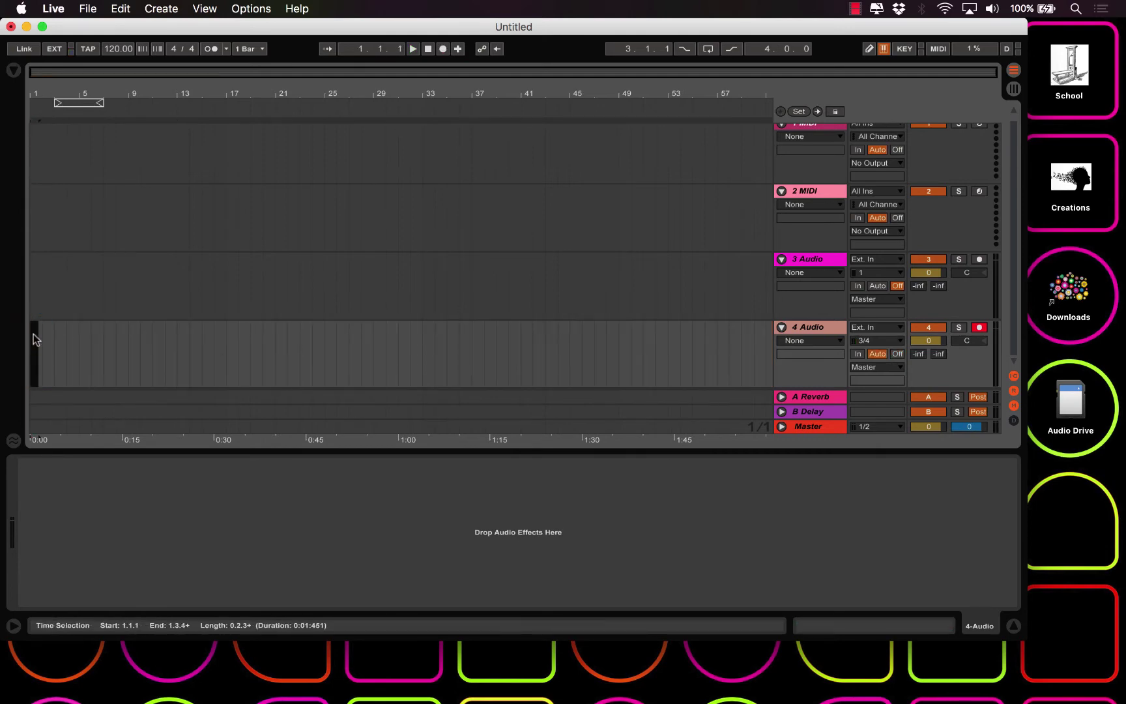
Step: Start recording on the 4 Audio track from bar 2 with monitoring set to Auto, and switch back to Bitwig Studio
{"action": "left_click", "coordinate": [41, 350]}
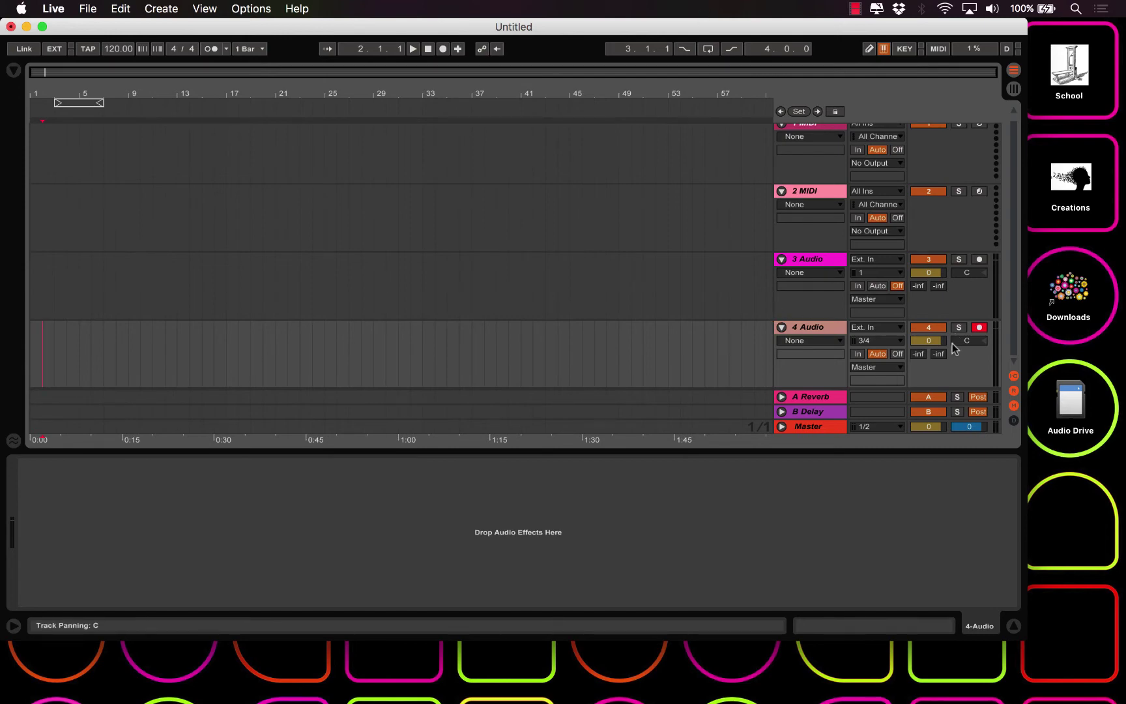
{"action": "left_click", "coordinate": [879, 356]}
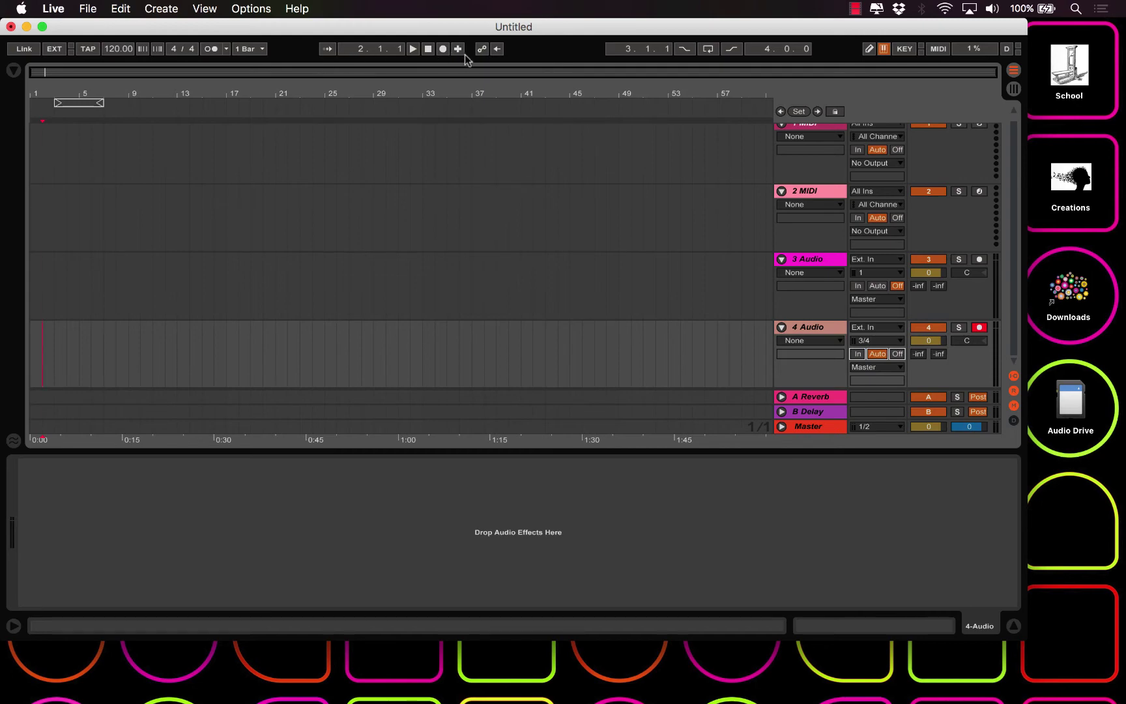
{"action": "left_click", "coordinate": [442, 48]}
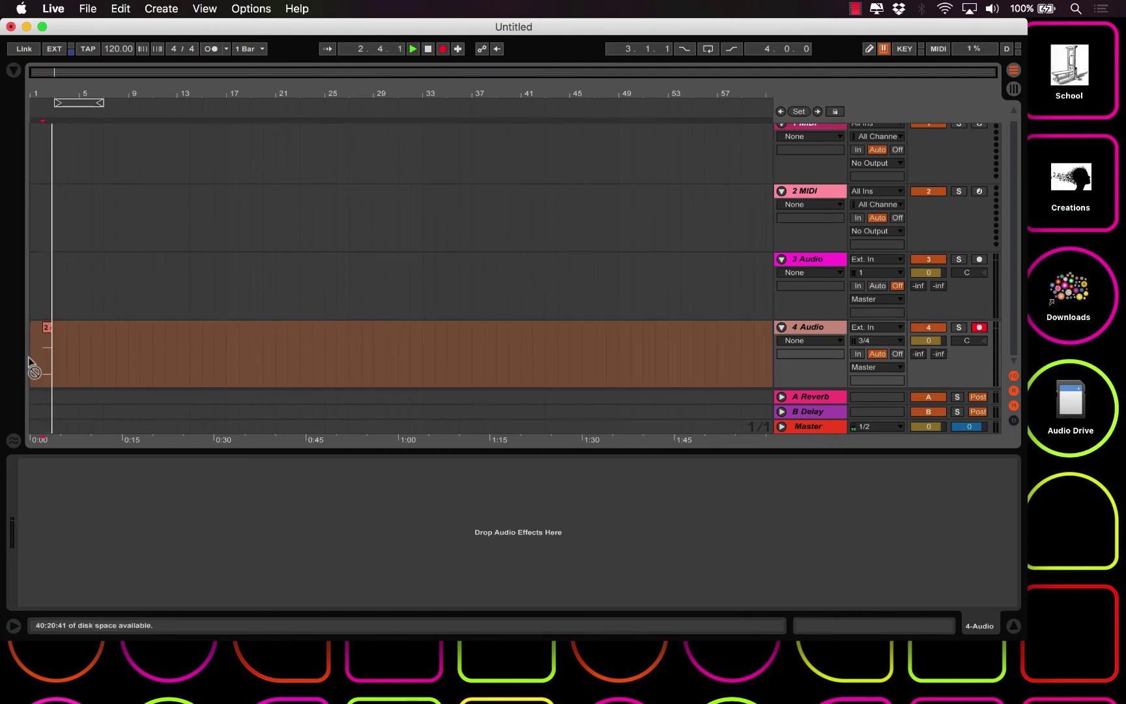
{"action": "key", "text": "ctrl+Left"}
{"action": "key", "text": "ctrl+Left"}
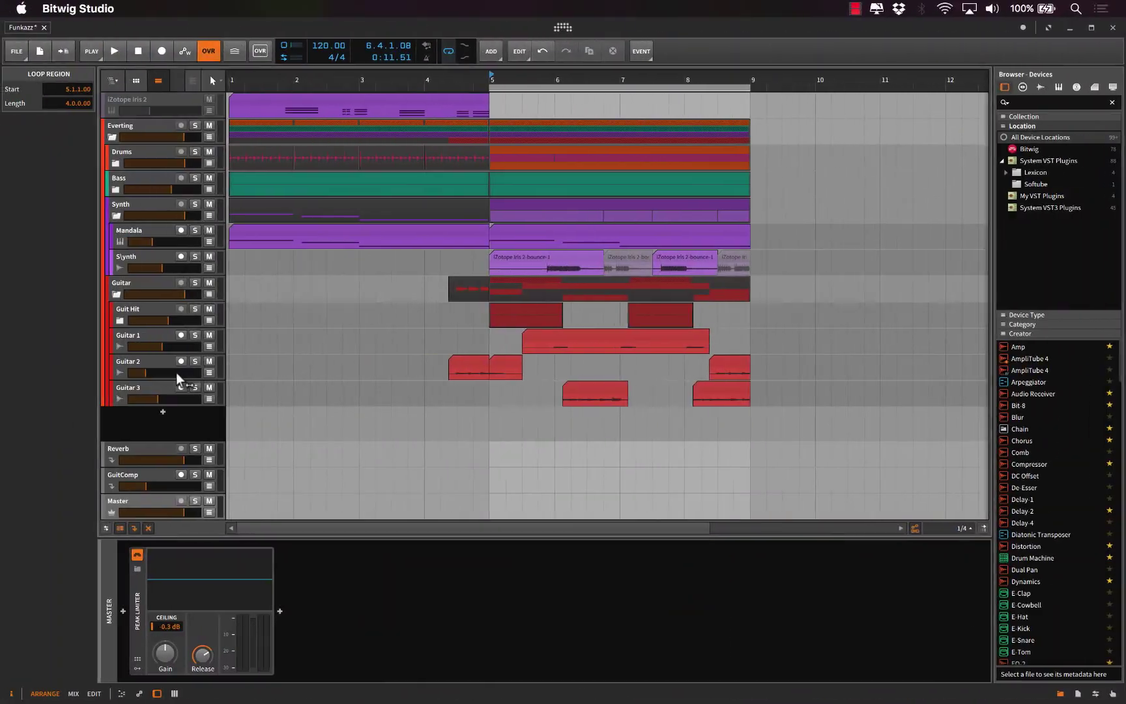
Step: Play the Bitwig arrangement from bar 5 with the loop length at 0.1.0.00, extend the loop to 4.0.0.00 during playback, and stop
{"action": "left_click_drag", "start_coordinate": [748, 86], "coordinate": [494, 181]}
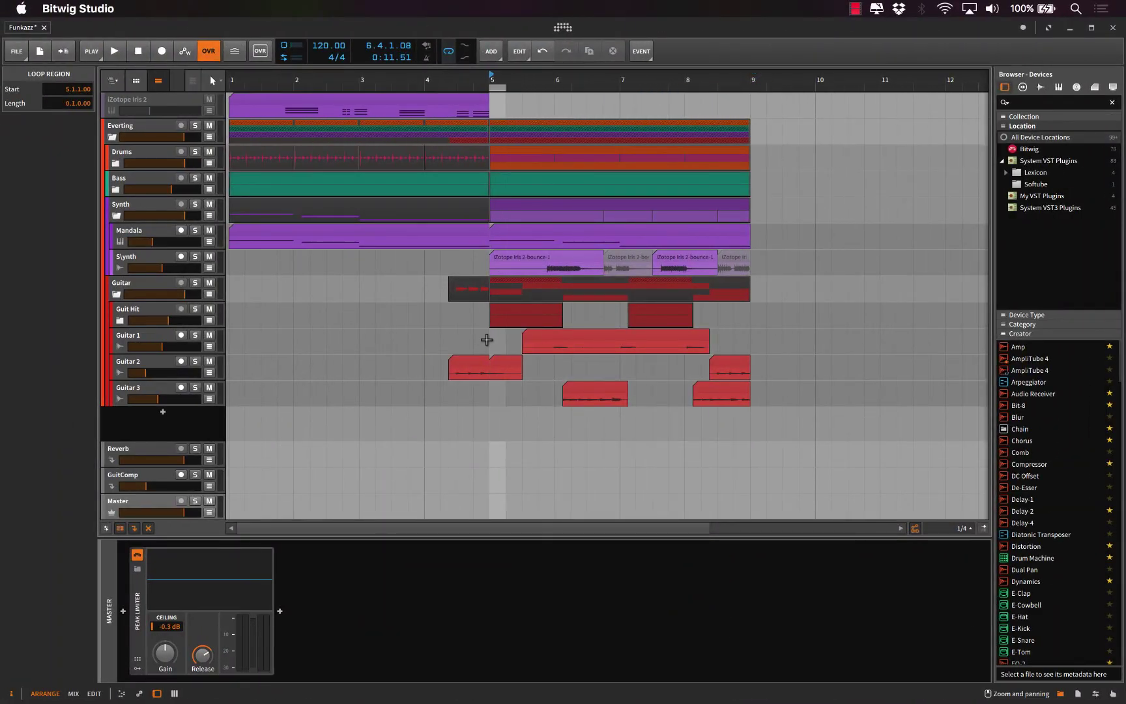
{"action": "left_click", "coordinate": [487, 341]}
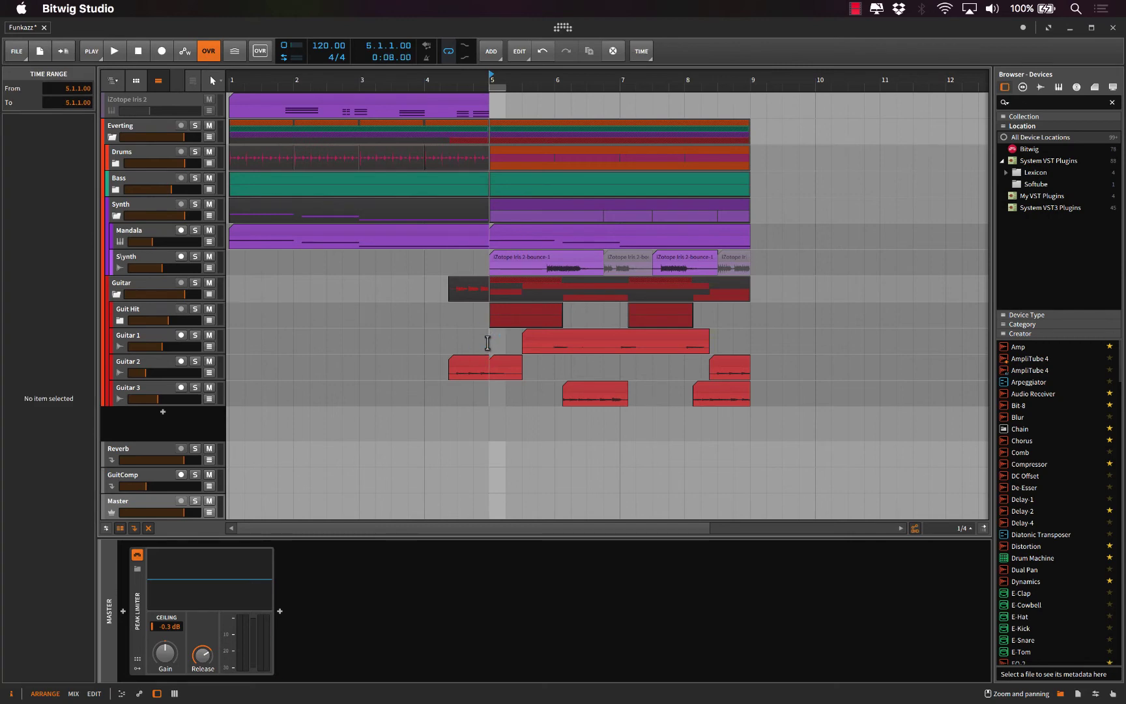
{"action": "key", "text": "space"}
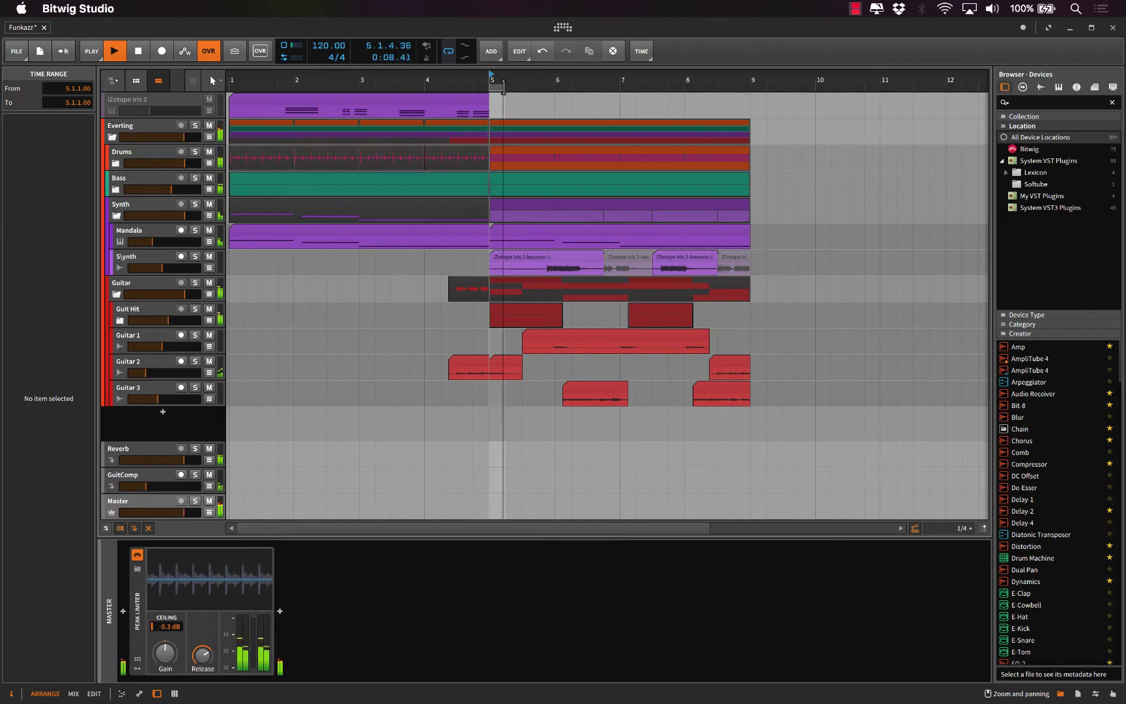
{"action": "left_click_drag", "start_coordinate": [503, 84], "coordinate": [746, 99]}
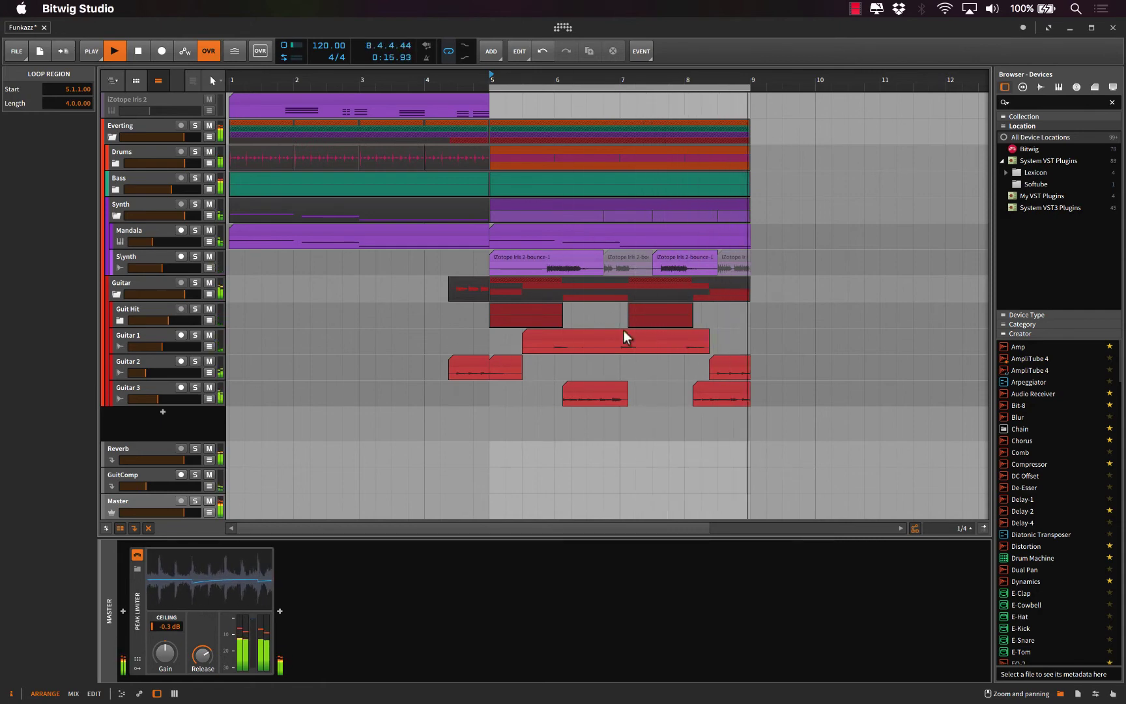
{"action": "key", "text": "space"}
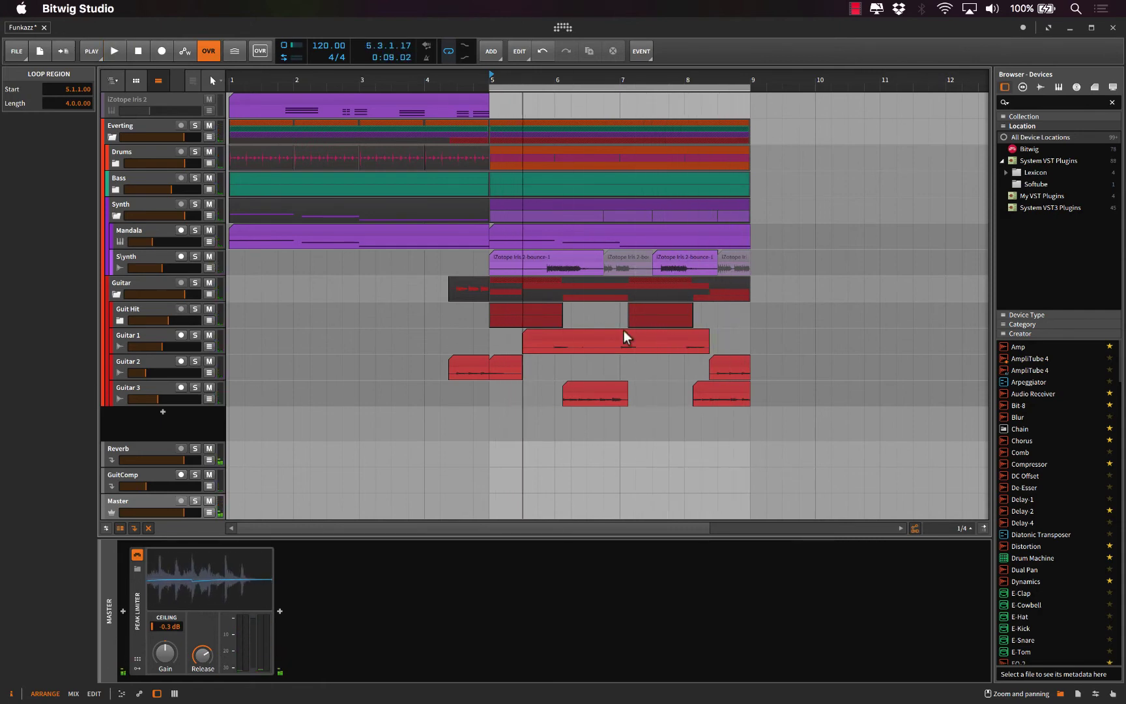
Step: Switch to Live and stop the recording on the 4 Audio track
{"action": "key", "text": "ctrl+Right"}
{"action": "key", "text": "ctrl+Right"}
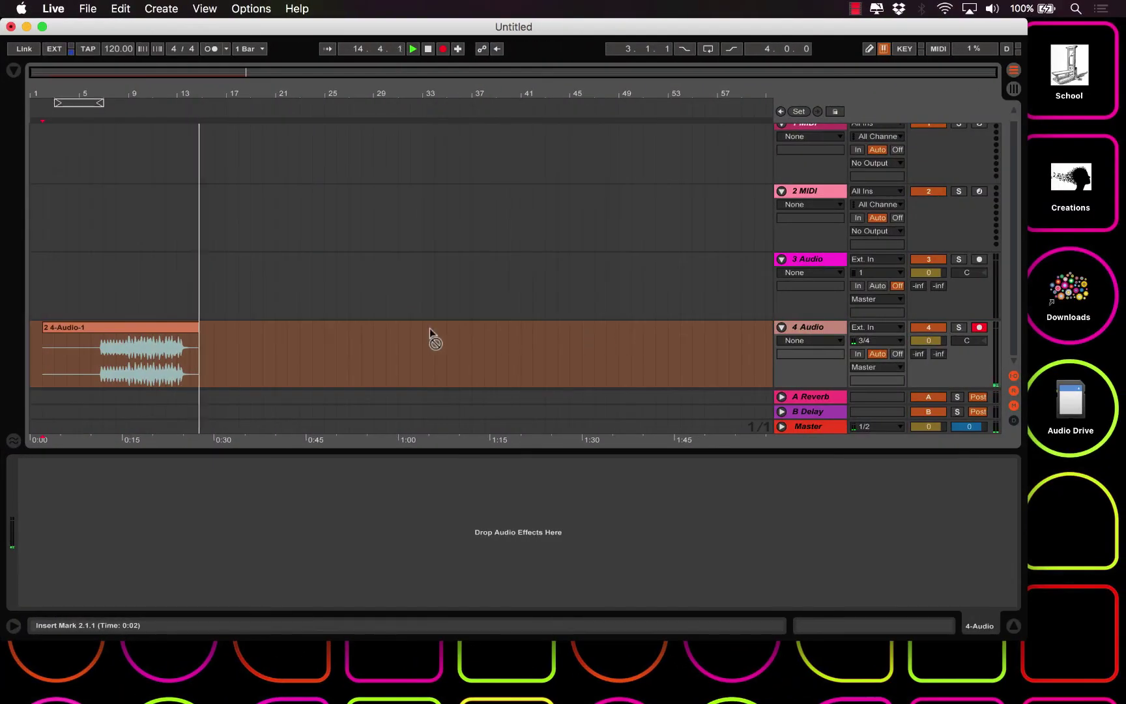
{"action": "key", "text": "F9"}
Step: Play back the recorded clip on the 4 Audio track from bar 6, and stop playback
{"action": "left_click", "coordinate": [99, 342]}
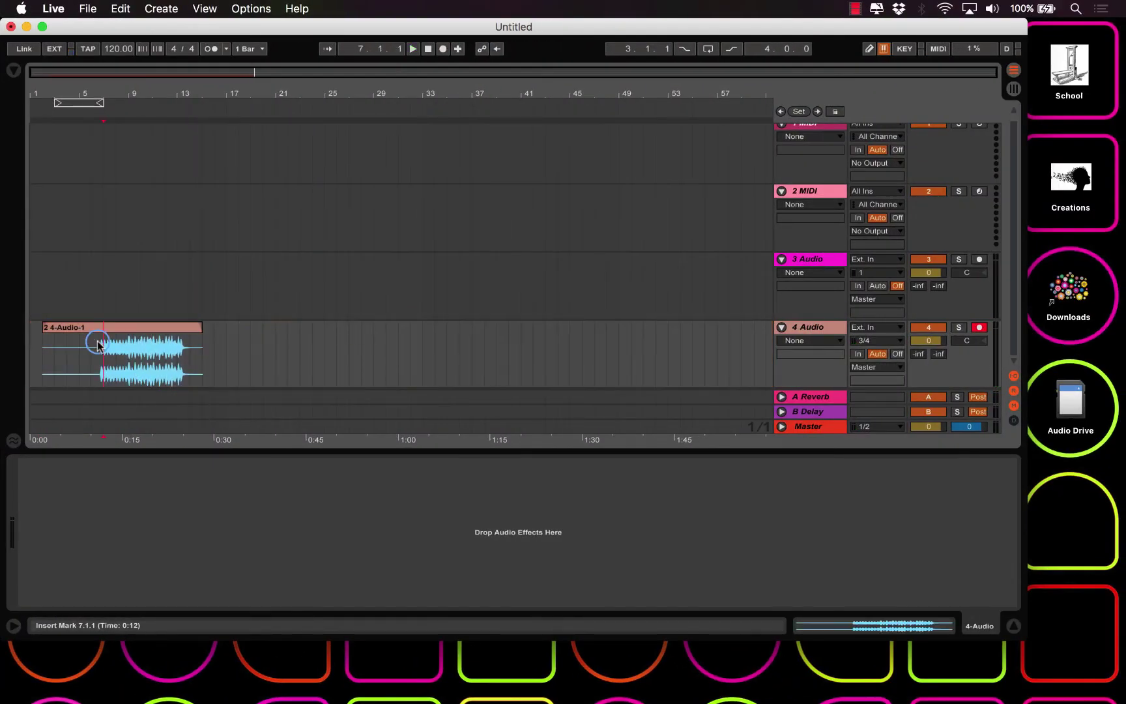
{"action": "left_click", "coordinate": [91, 368]}
{"action": "key", "text": "space"}
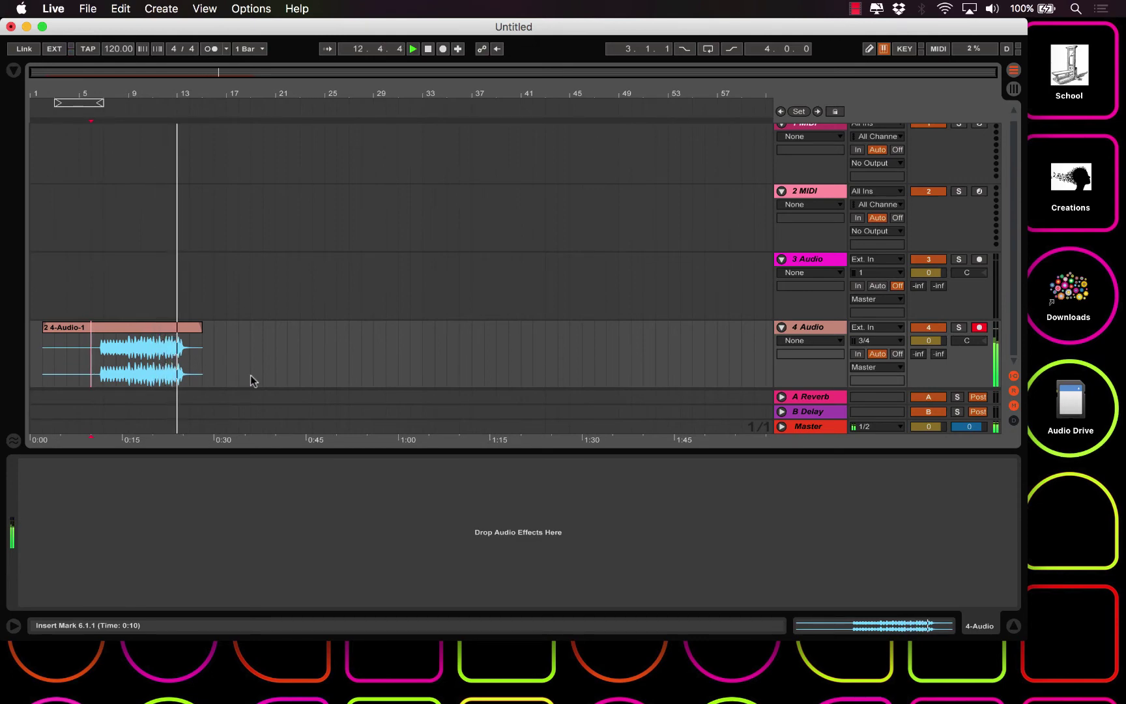
{"action": "key", "text": "space"}
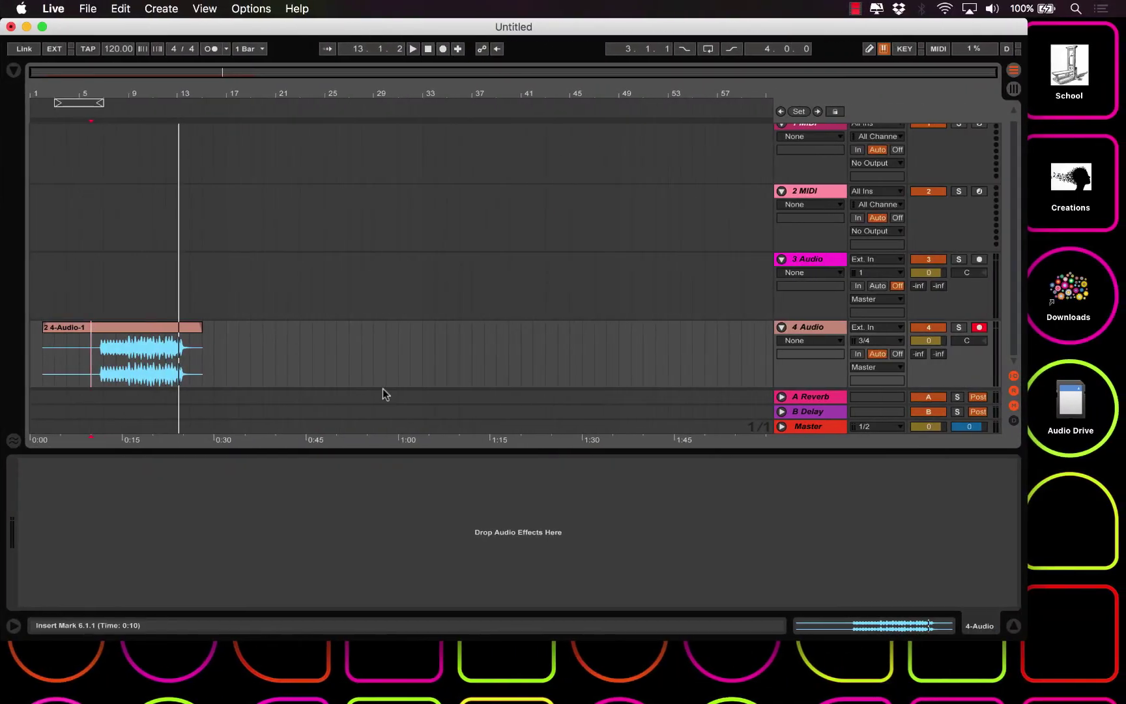
Step: Switch to the desktop with qjackctl and close the JACK Connections window
{"action": "key", "text": "ctrl+Left"}
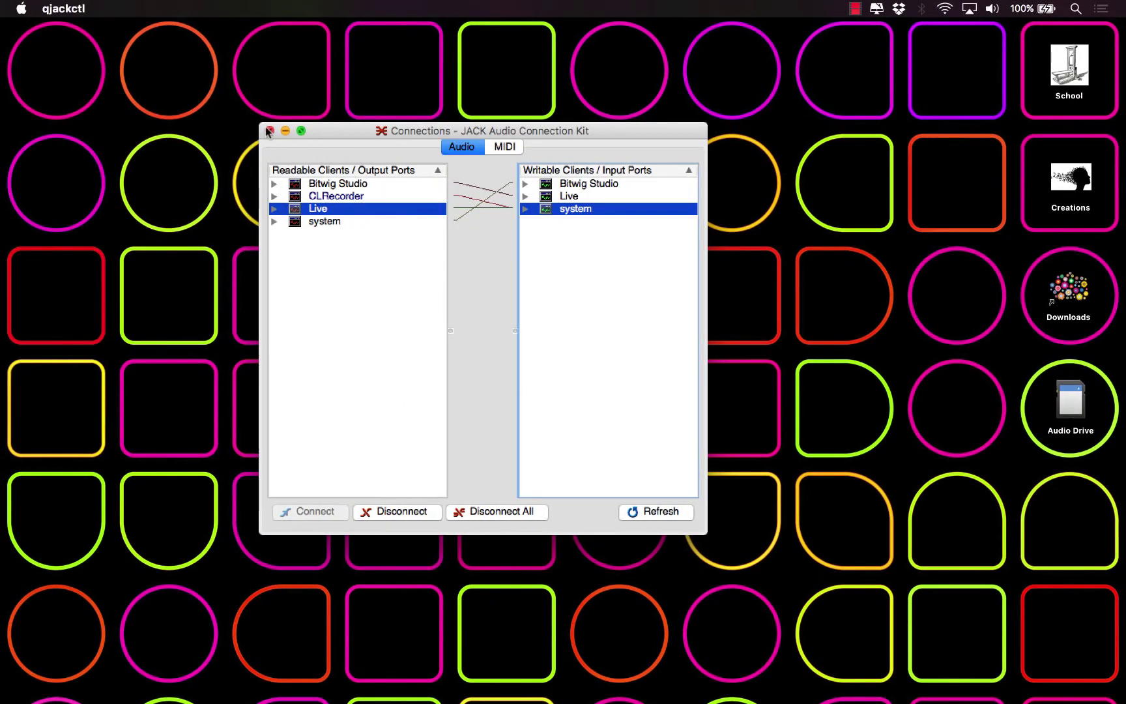
{"action": "left_click", "coordinate": [269, 131]}
{"action": "left_click_drag", "start_coordinate": [469, 202], "coordinate": [492, 273]}
Step: Switch to Bitwig Studio, review the JACK transport sync master option in the audio settings, and close the settings
{"action": "key", "text": "ctrl+Left"}
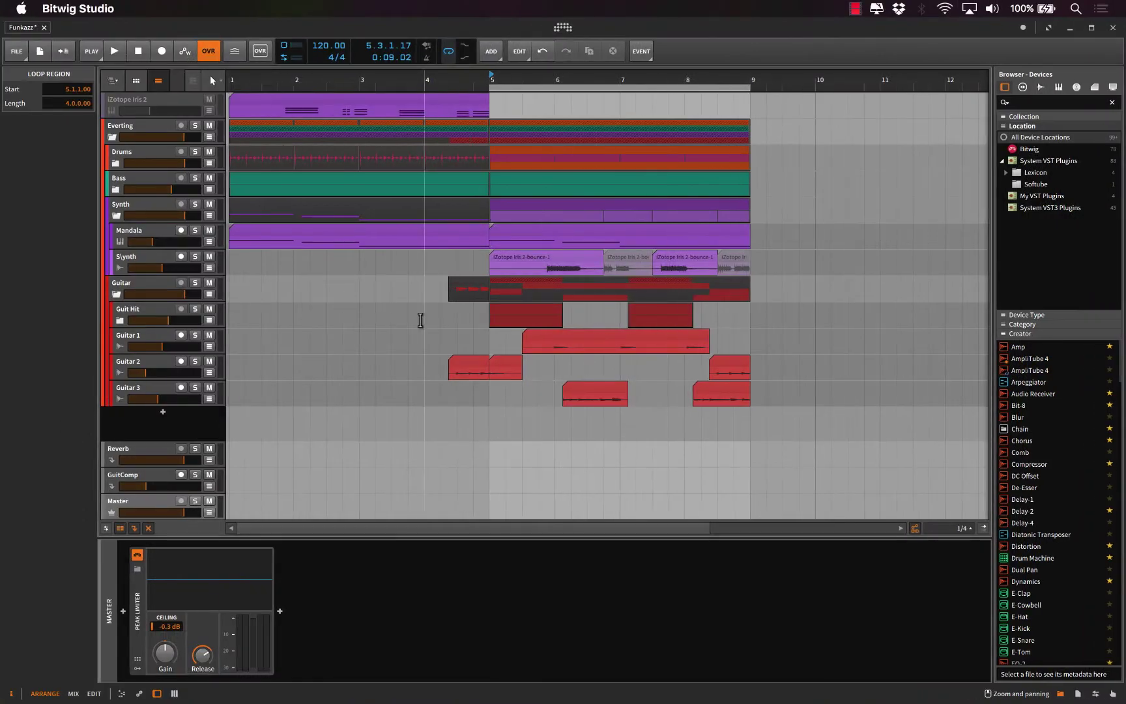
{"action": "key", "text": "super+comma"}
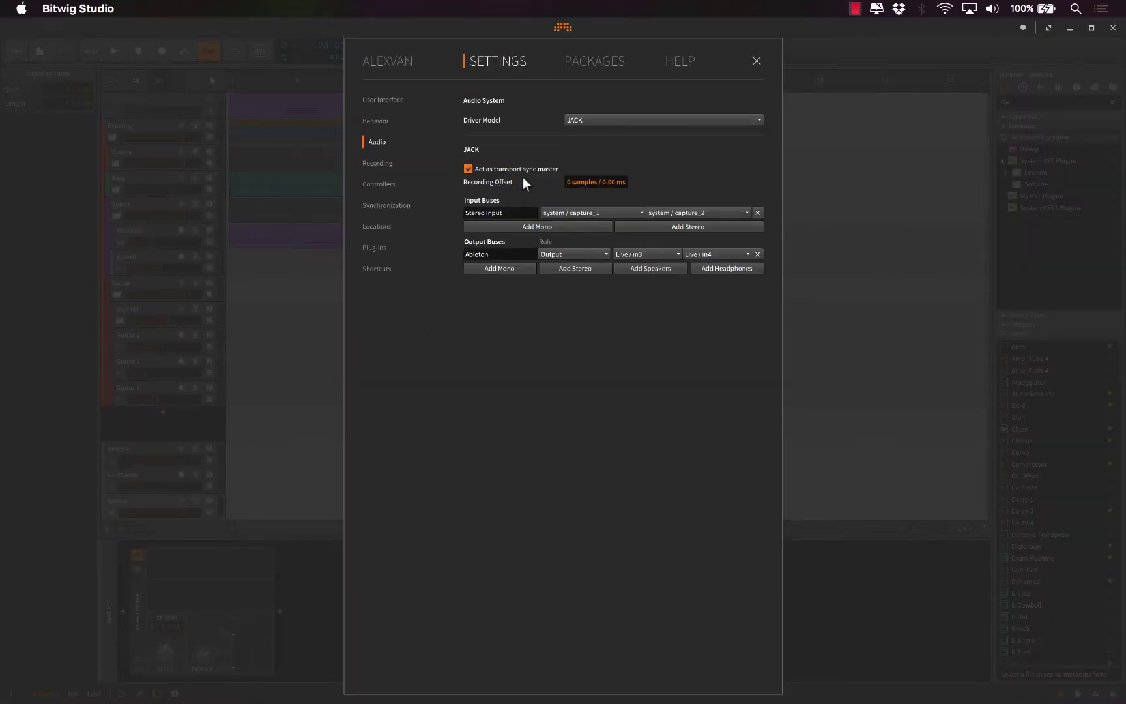
{"action": "left_click", "coordinate": [756, 58]}
Step: Bring the JACK Audio Connection Kit control window from its desktop to the one showing Live and place it over the arrangement
{"action": "key", "text": "ctrl+Right"}
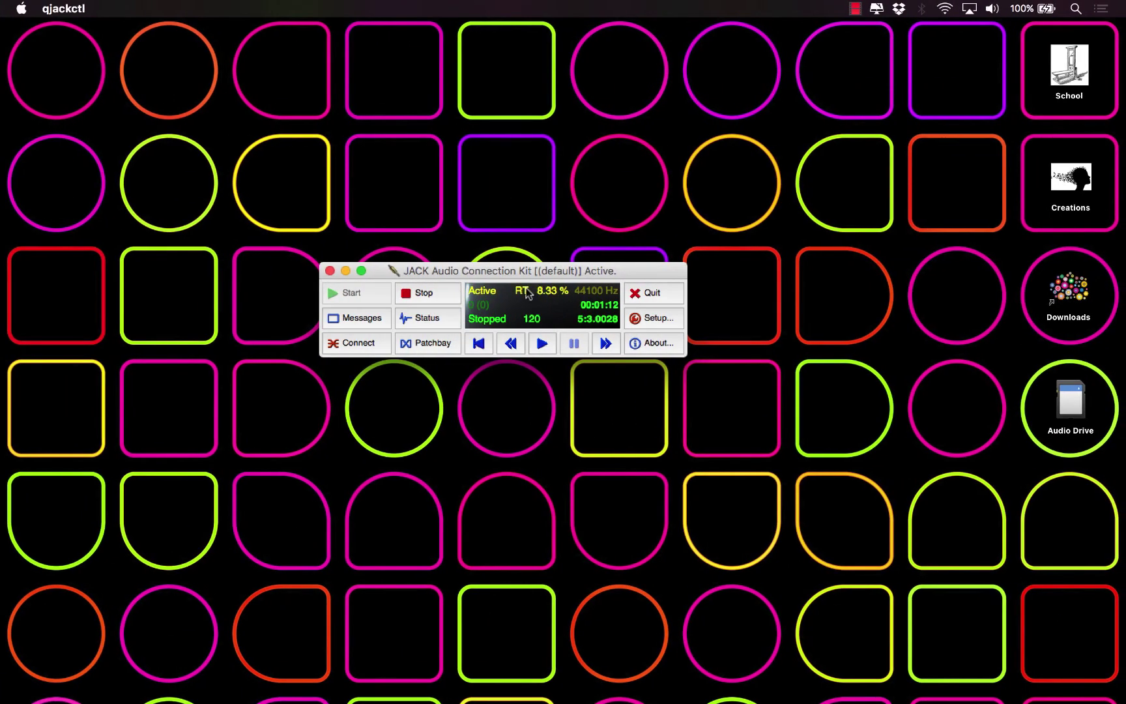
{"action": "left_click_drag", "start_coordinate": [513, 273], "coordinate": [678, 62]}
{"action": "key", "text": "ctrl+Up"}
{"action": "left_click", "coordinate": [694, 58]}
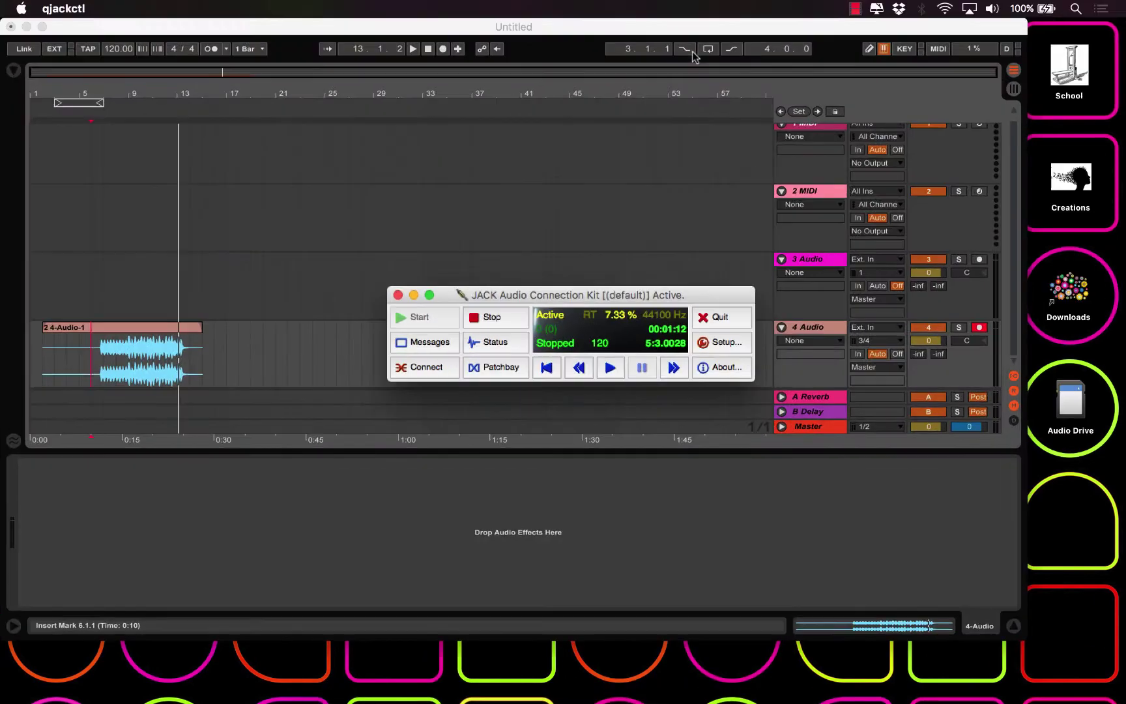
{"action": "left_click_drag", "start_coordinate": [520, 301], "coordinate": [497, 382]}
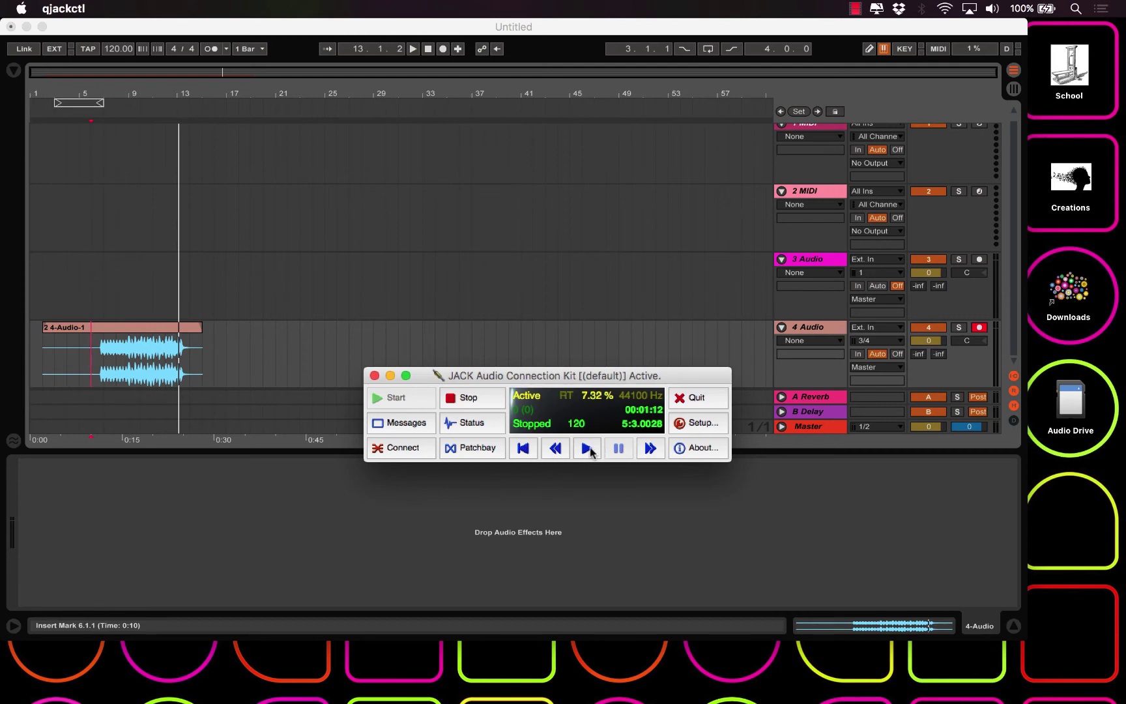
Step: Start and pause the JACK transport twice, rewind it to the beginning, and close the JACK Audio Connection Kit window
{"action": "left_click", "coordinate": [588, 448]}
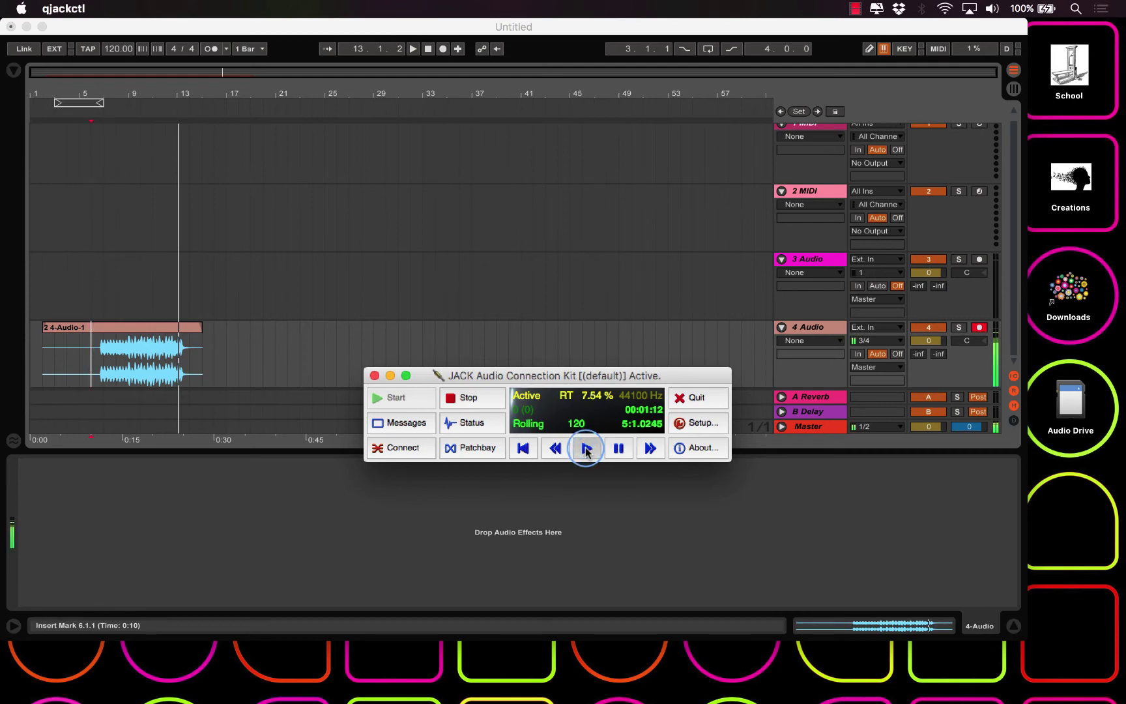
{"action": "left_click", "coordinate": [621, 451]}
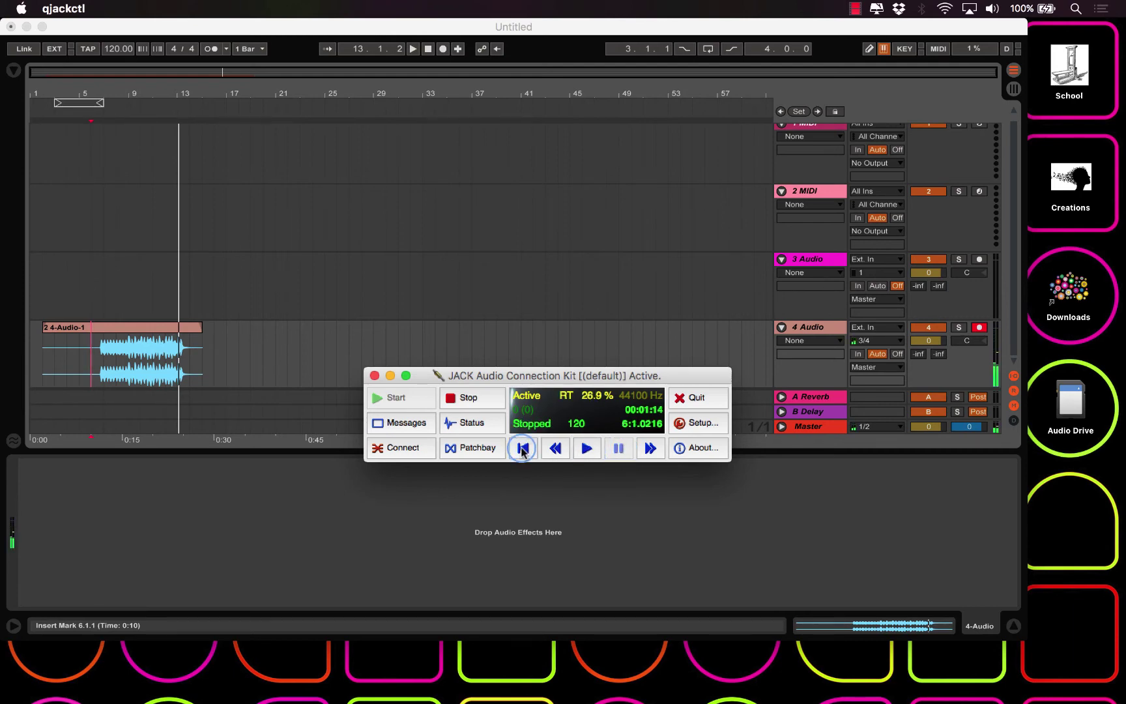
{"action": "left_click", "coordinate": [586, 448]}
{"action": "left_click", "coordinate": [619, 448]}
{"action": "left_click", "coordinate": [523, 448]}
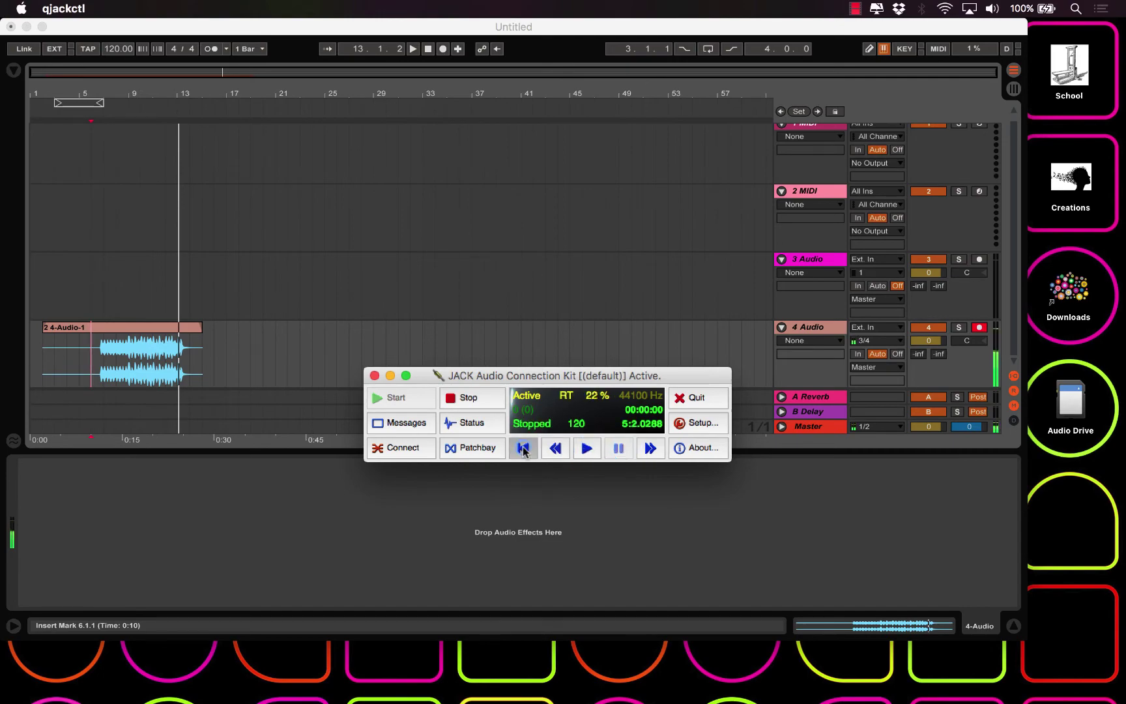
{"action": "left_click", "coordinate": [375, 375]}
Step: Switch to Bitwig Studio and check the available driver models in the audio settings, keeping JACK selected
{"action": "key", "text": "ctrl+Left"}
{"action": "key", "text": "ctrl+Left"}
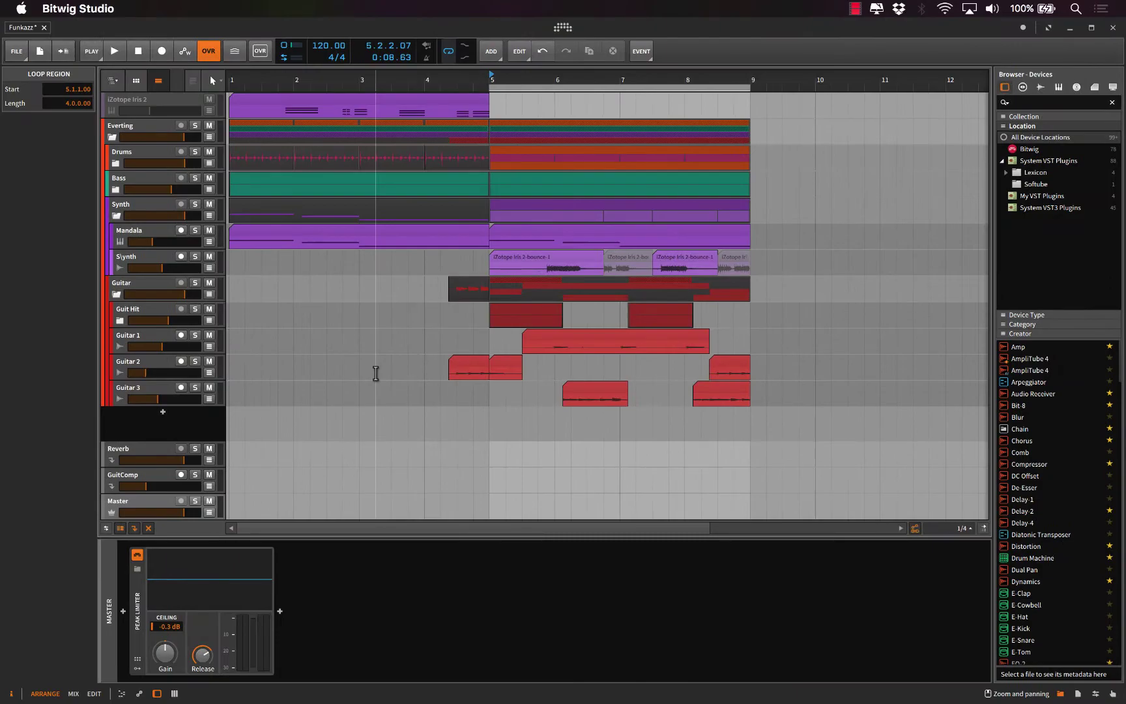
{"action": "key", "text": "super+comma"}
{"action": "left_click", "coordinate": [569, 121]}
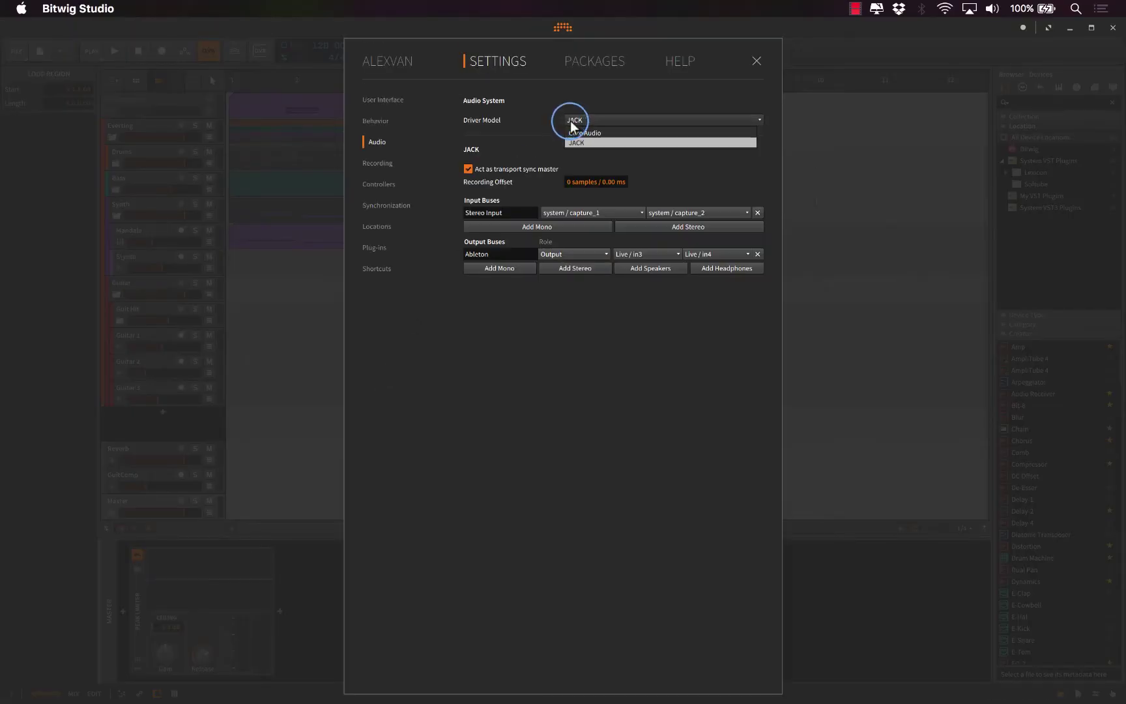
{"action": "left_click", "coordinate": [546, 112]}
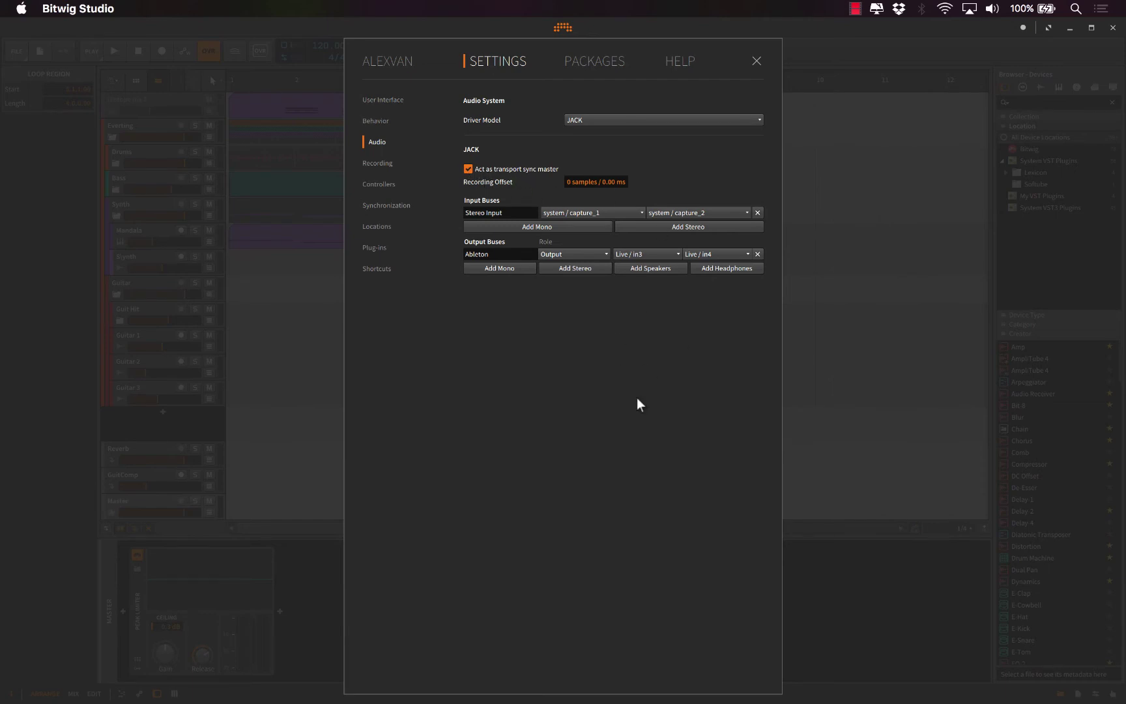
Step: Switch to the desktop, bring up JackPilot and look through its application commands
{"action": "key", "text": "ctrl+Right"}
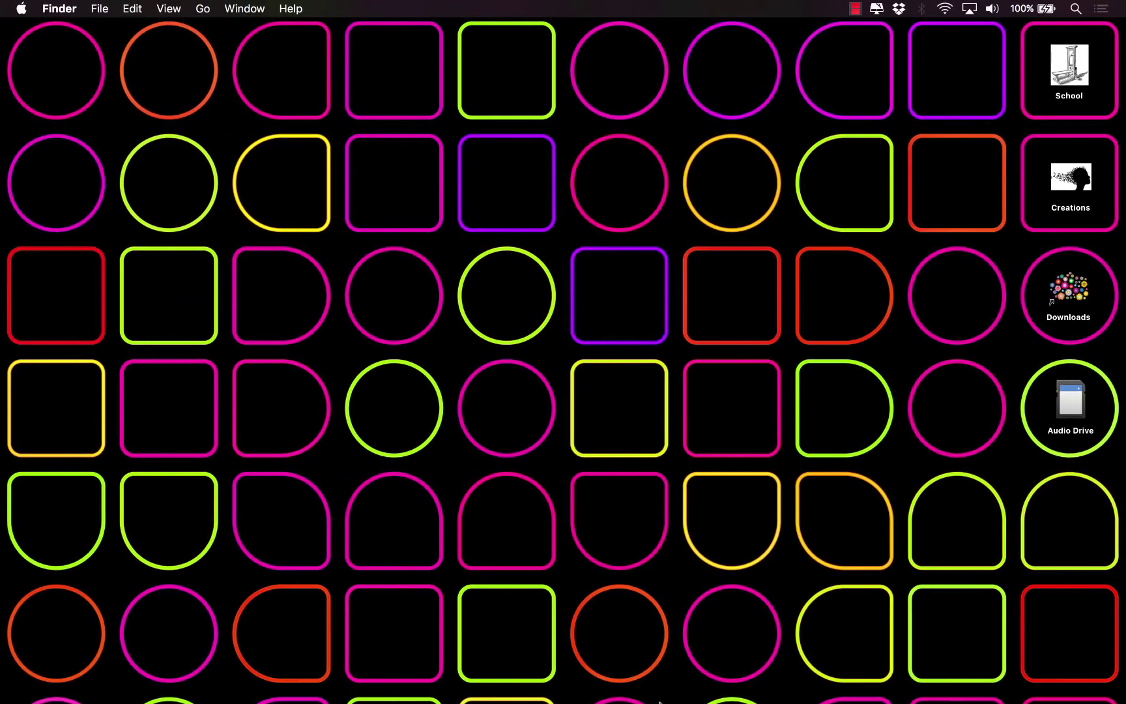
{"action": "left_click", "coordinate": [675, 678]}
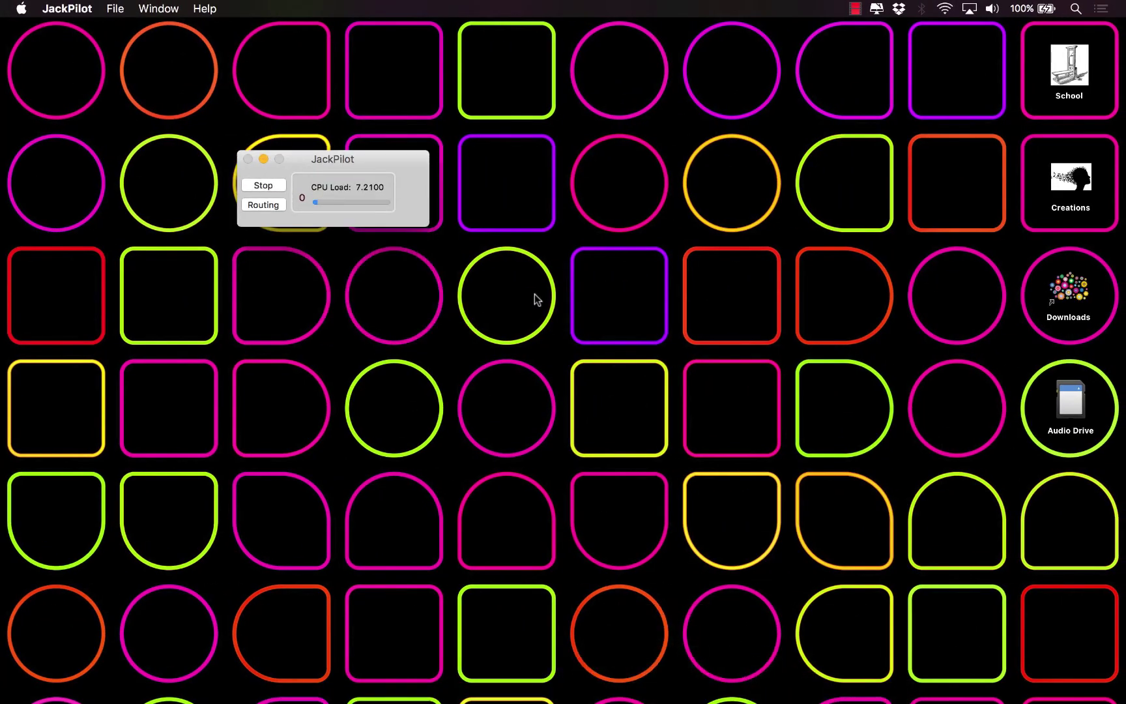
{"action": "left_click", "coordinate": [75, 8]}
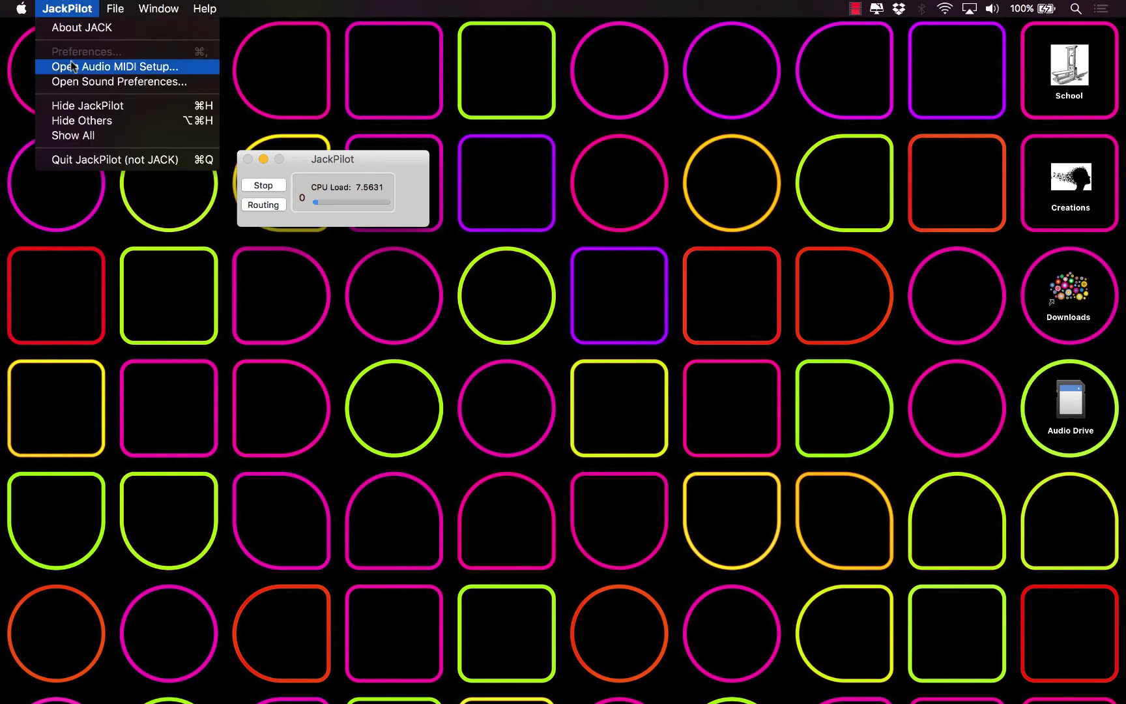
{"action": "left_click", "coordinate": [68, 12]}
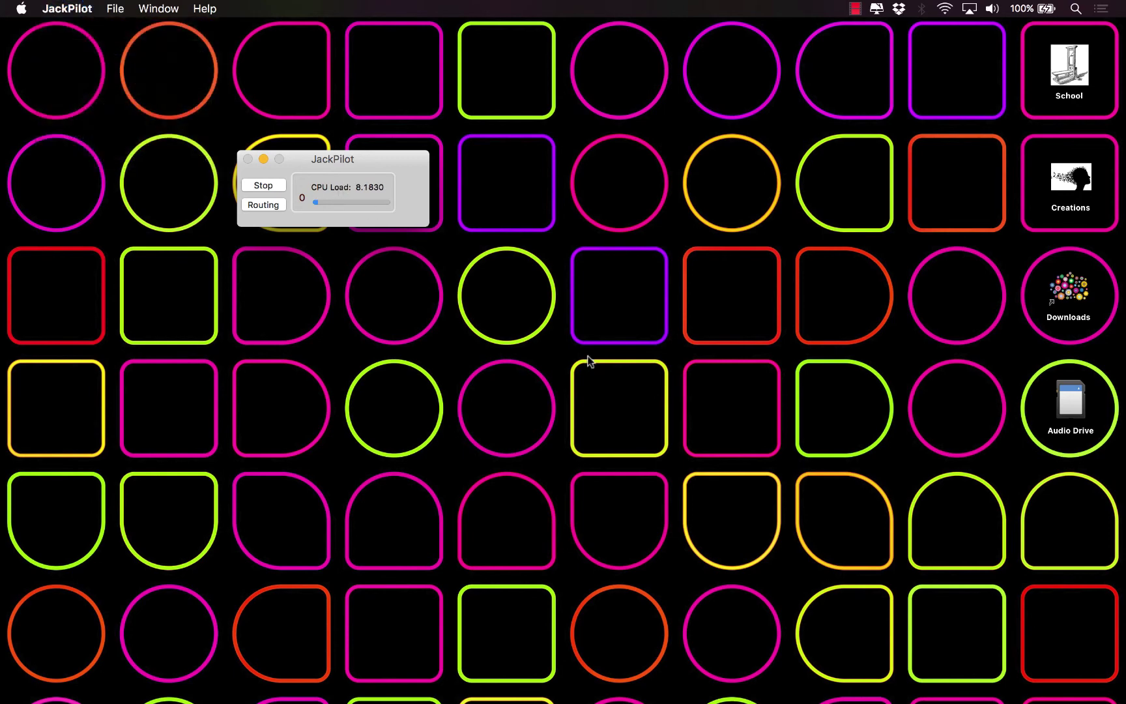
Step: Bring up the JACK Audio Connection Kit control window and reposition it on the desktop
{"action": "mouse_move", "coordinate": [710, 701]}
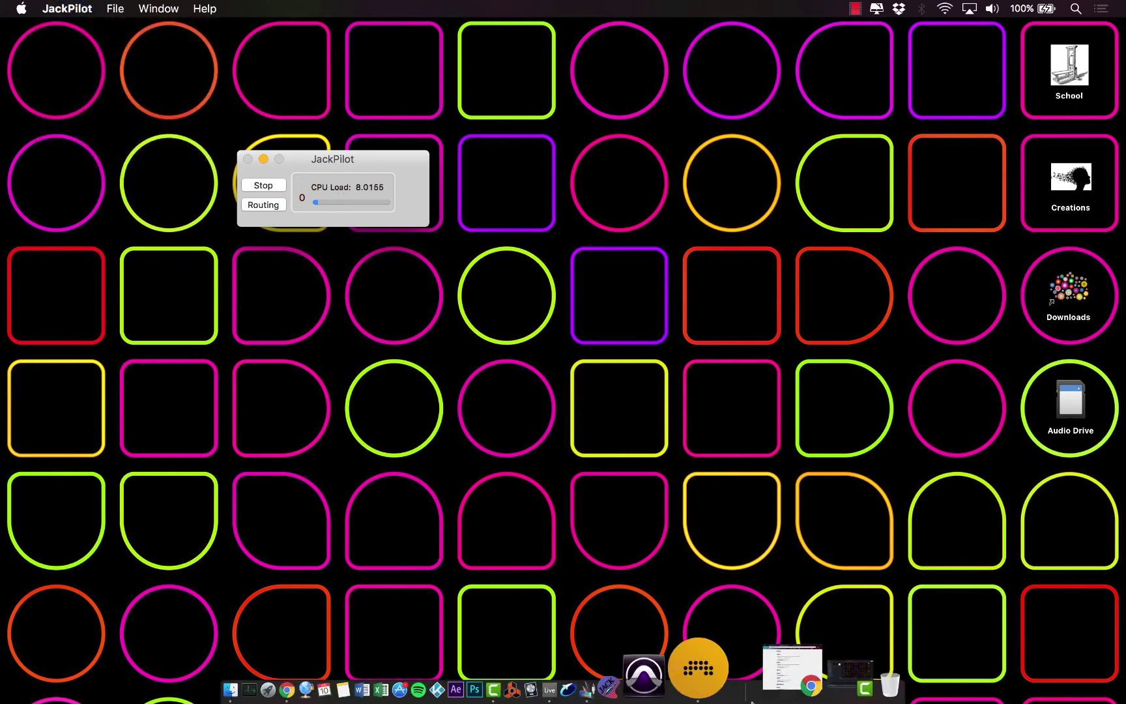
{"action": "left_click", "coordinate": [707, 695]}
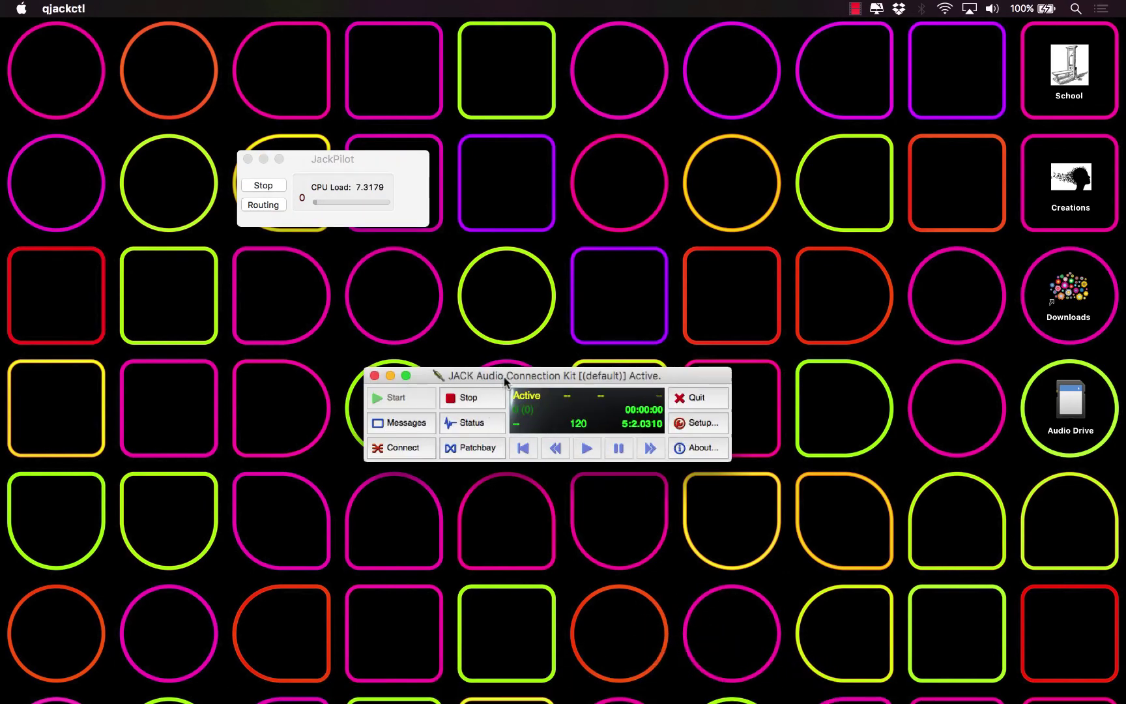
{"action": "left_click_drag", "start_coordinate": [505, 377], "coordinate": [507, 265]}
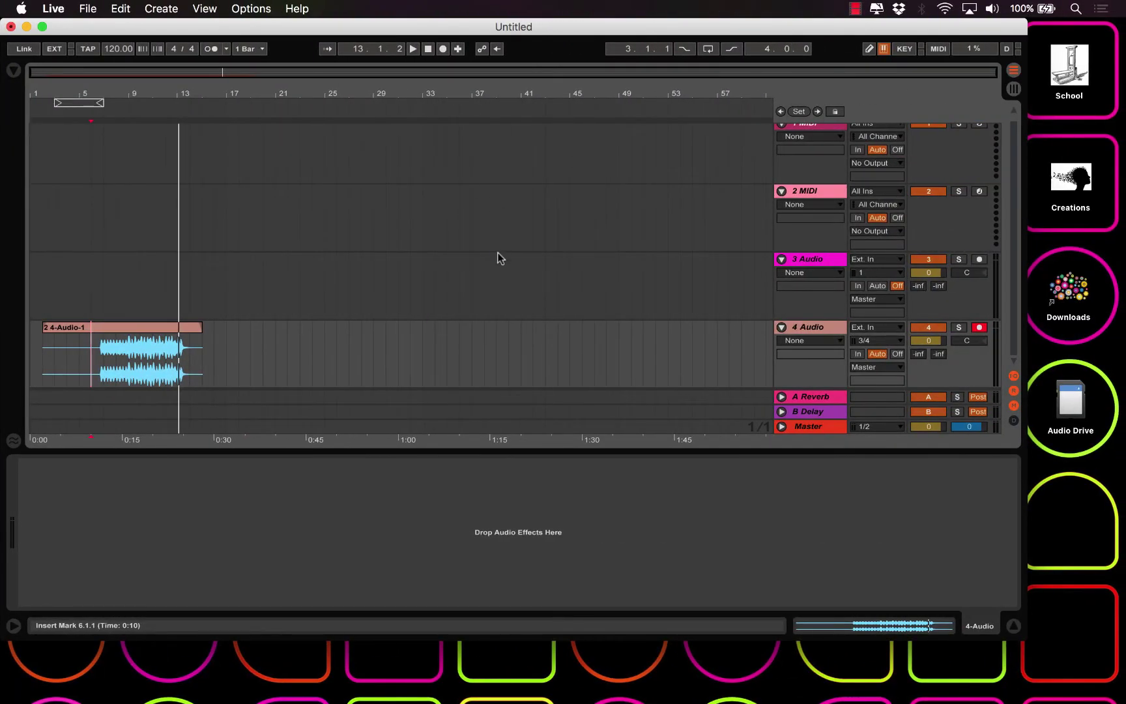
Step: Review the audio driver type and JackRouter input and output devices in Live's preferences, and close the preferences
{"action": "left_click", "coordinate": [497, 252]}
{"action": "key", "text": "super+comma"}
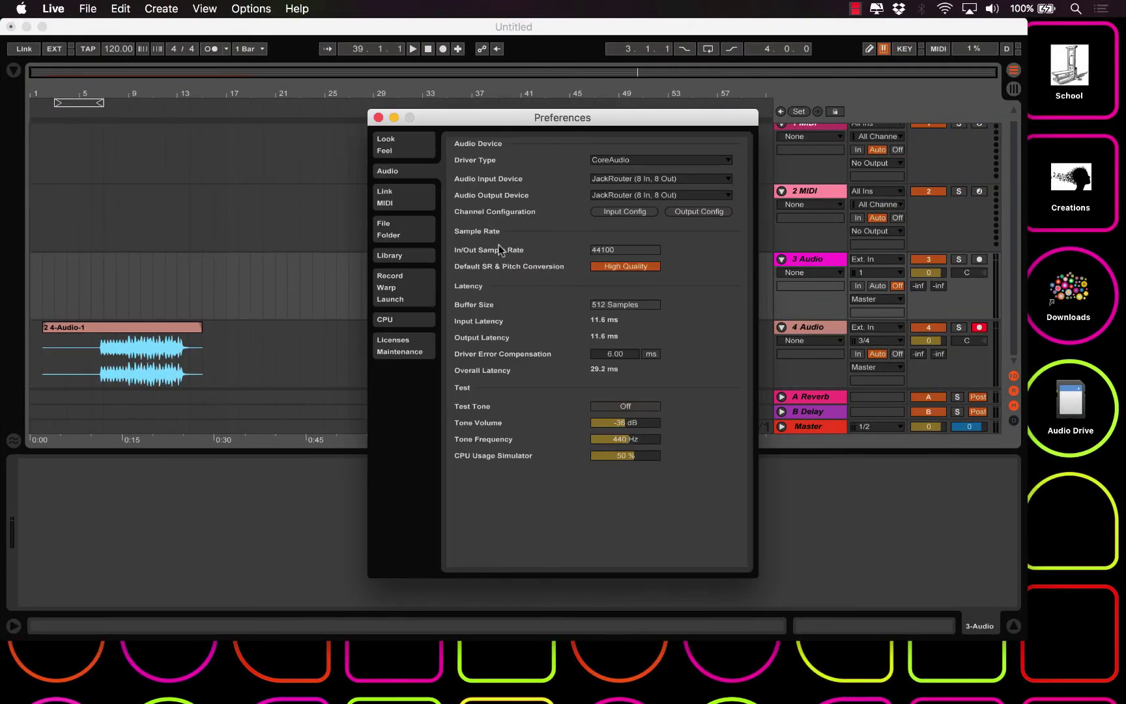
{"action": "left_click", "coordinate": [607, 160]}
{"action": "left_click", "coordinate": [558, 154]}
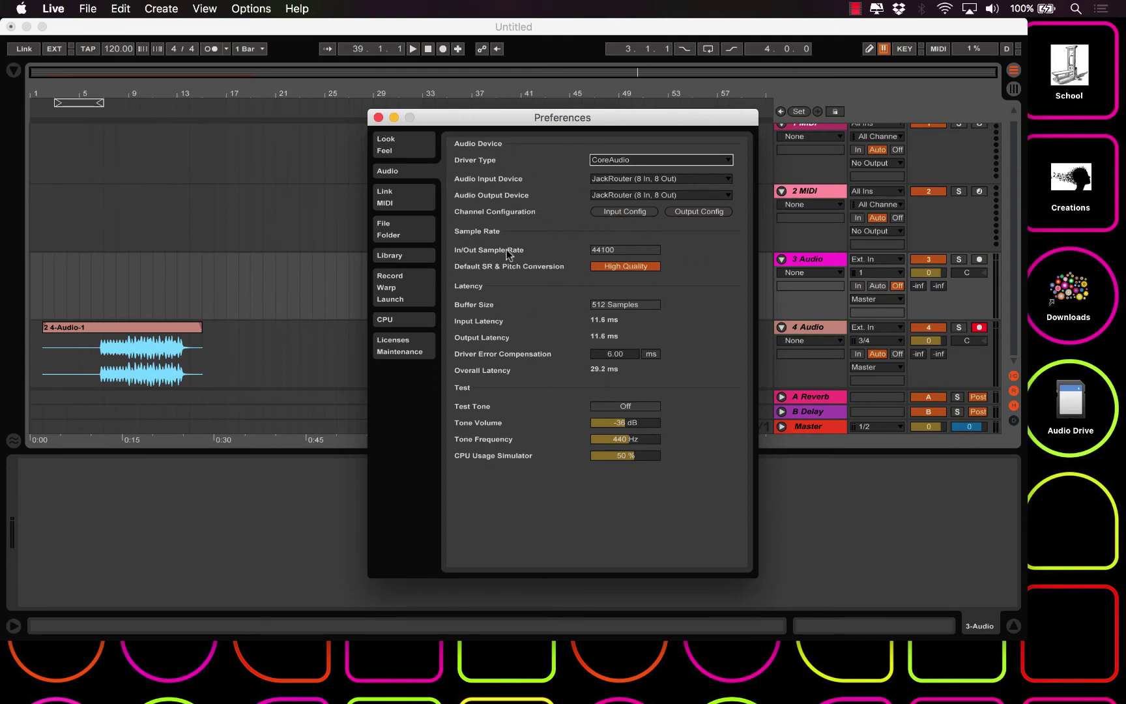
{"action": "left_click", "coordinate": [377, 118]}
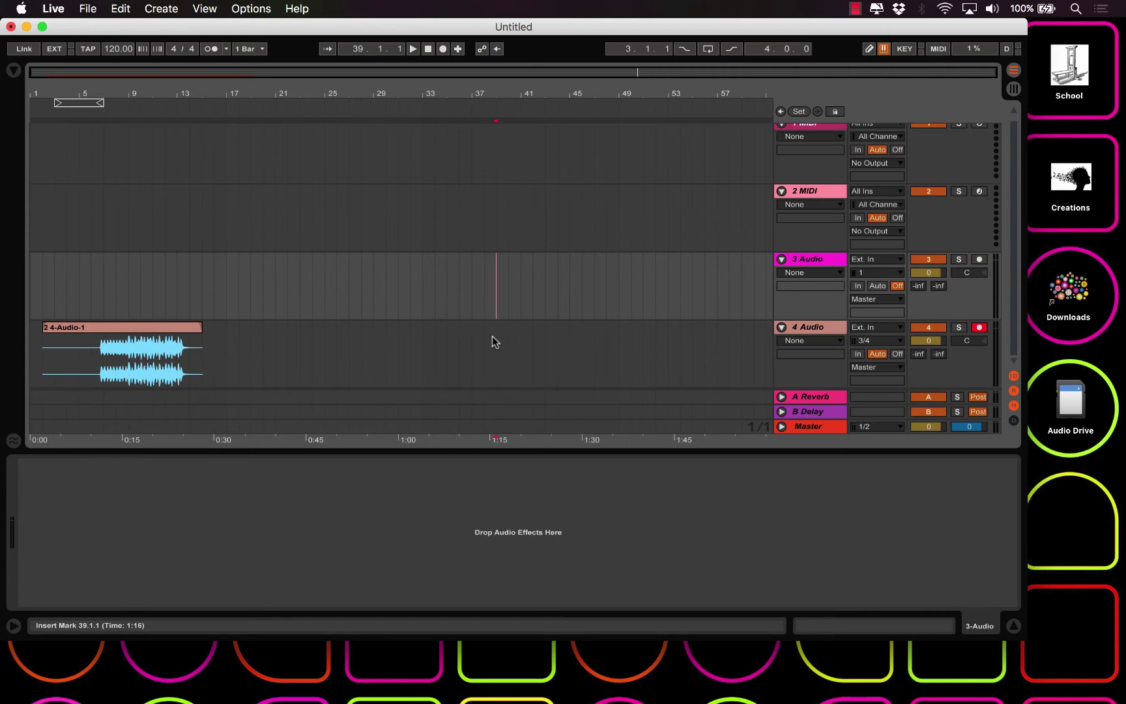
Step: Close the Untitled Live set without saving the changes
{"action": "left_click", "coordinate": [11, 26]}
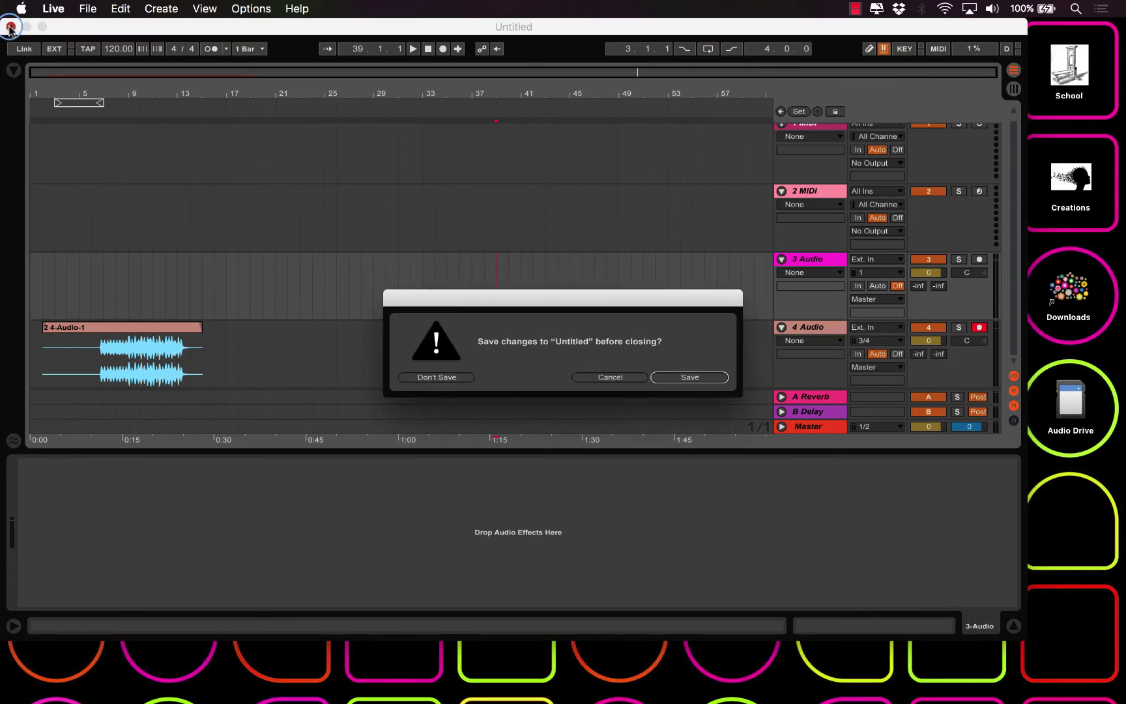
{"action": "left_click", "coordinate": [462, 378]}
{"action": "left_click", "coordinate": [673, 380]}
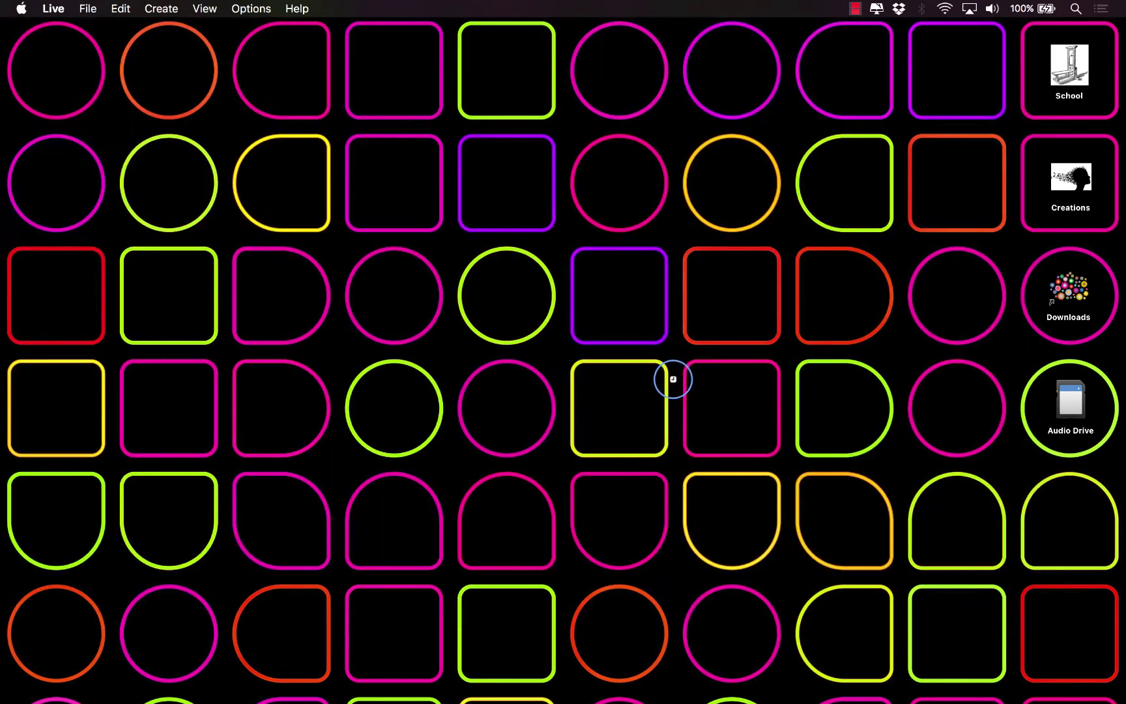
Step: Switch to Logic Pro X and start a new project, closing the current Silk Dancer project
{"action": "mouse_move", "coordinate": [719, 699]}
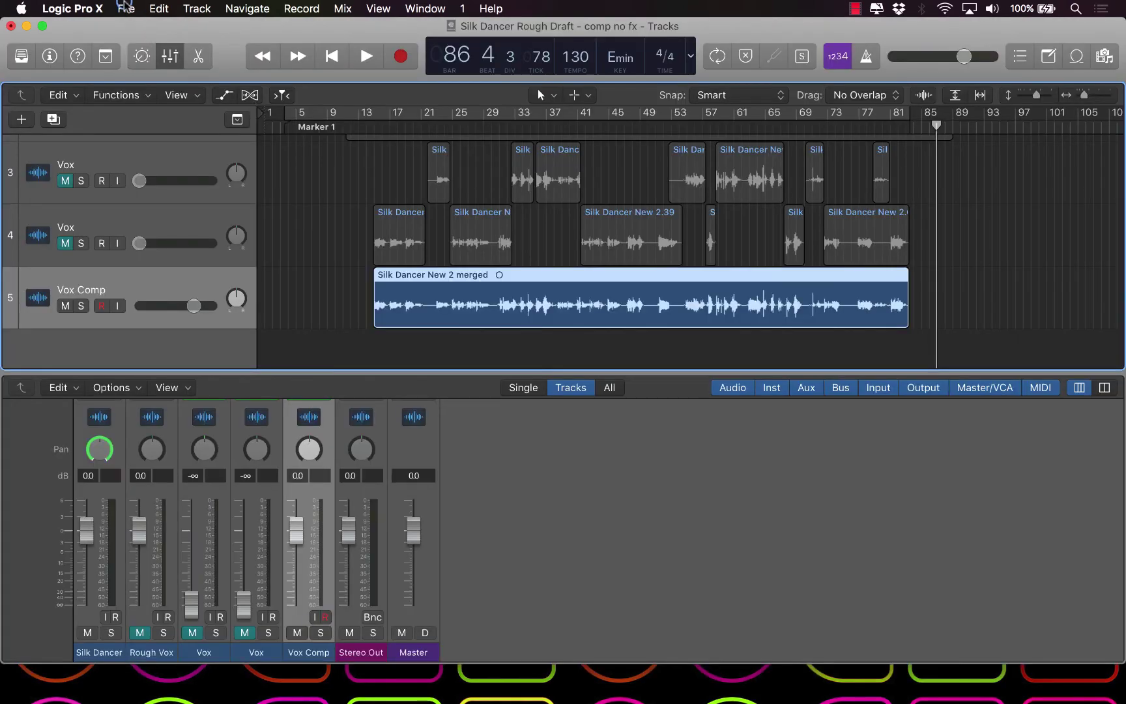
{"action": "left_click", "coordinate": [125, 8]}
{"action": "left_click", "coordinate": [140, 26]}
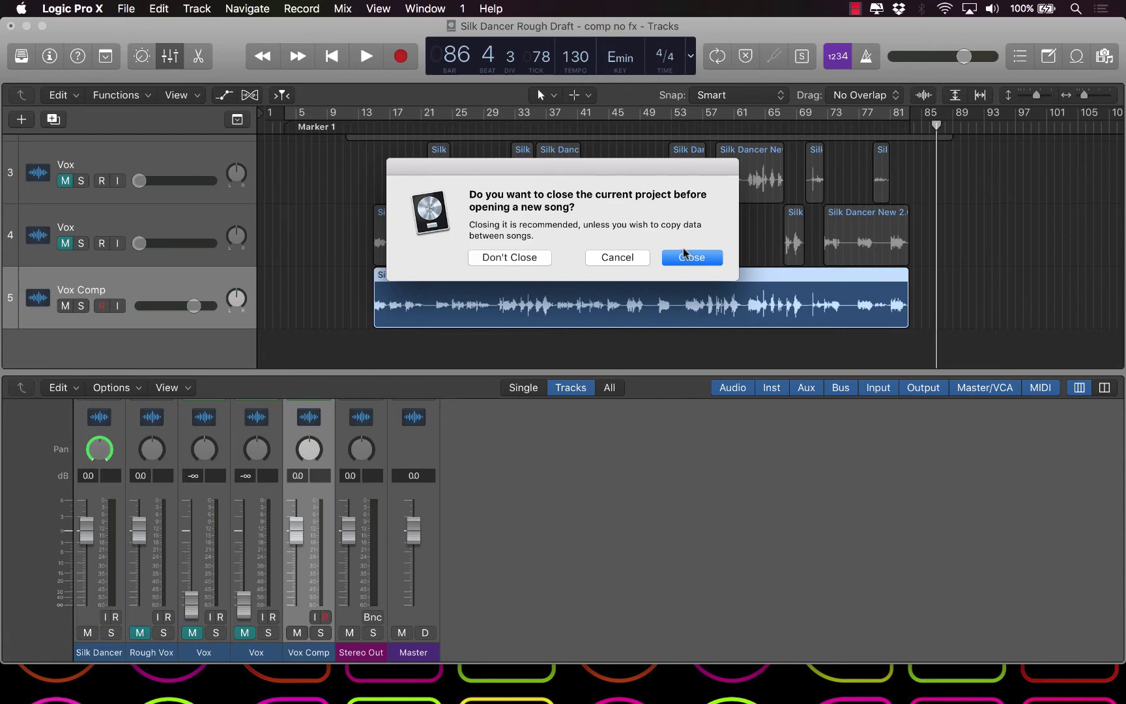
{"action": "left_click", "coordinate": [684, 254]}
{"action": "left_click", "coordinate": [507, 259]}
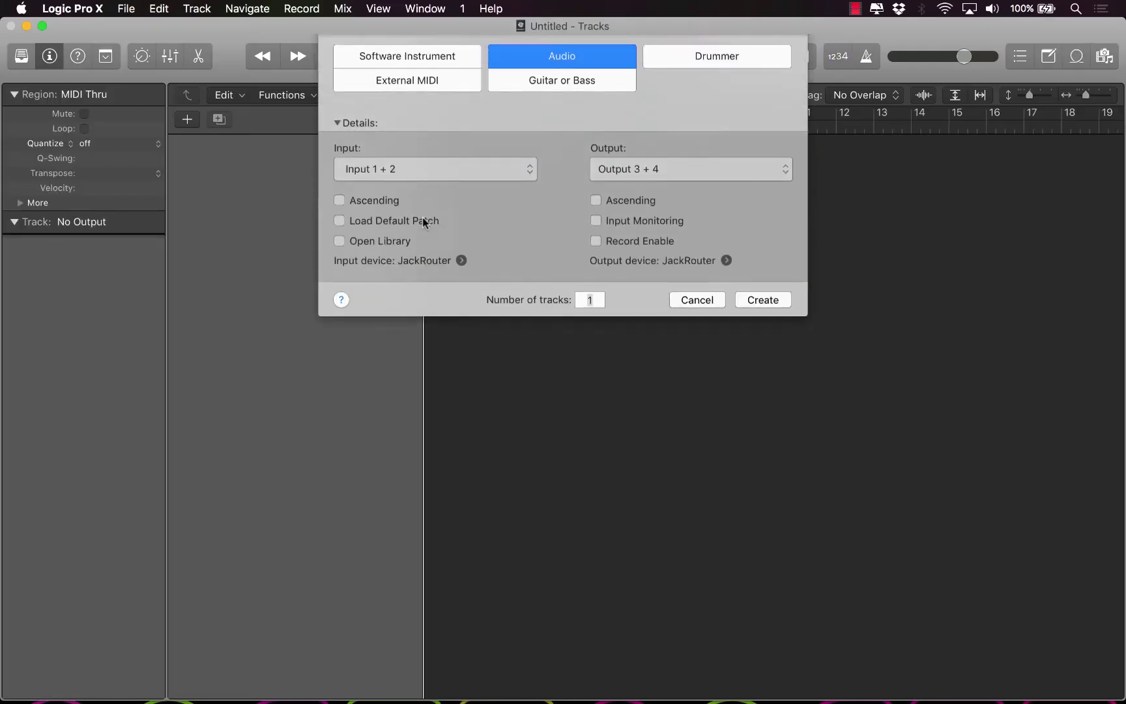
Step: Create one audio track with Input 7 + 8 as its input and Output 1 + 2 as its output
{"action": "left_click", "coordinate": [553, 70]}
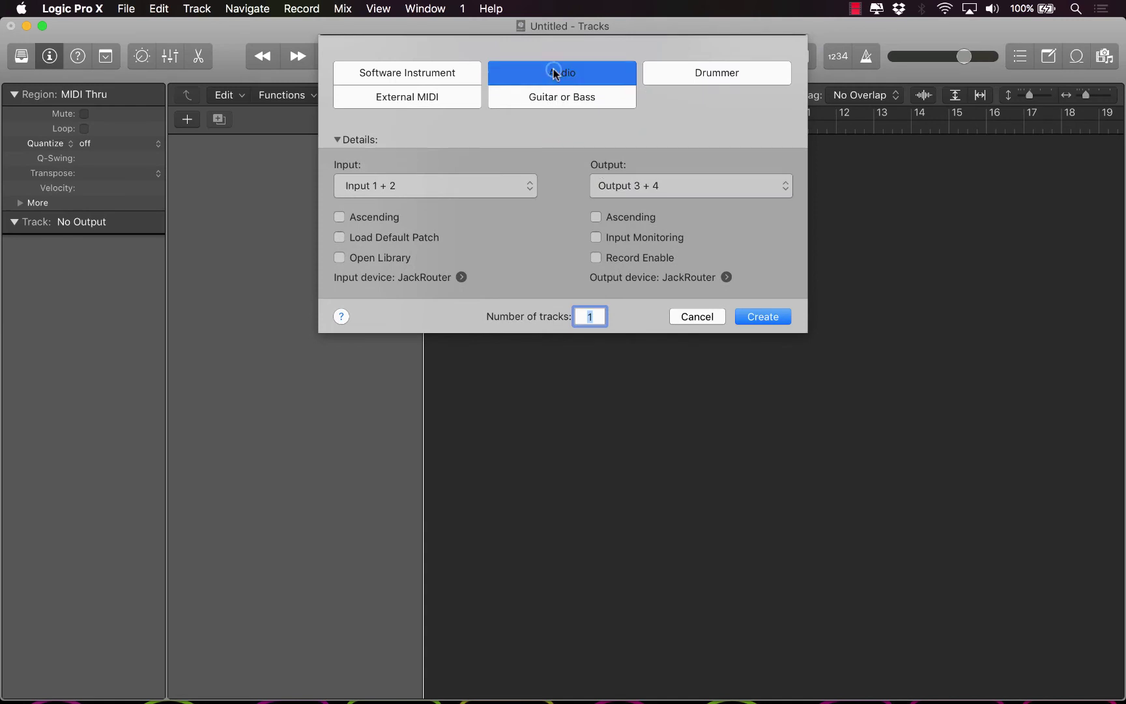
{"action": "left_click", "coordinate": [499, 187]}
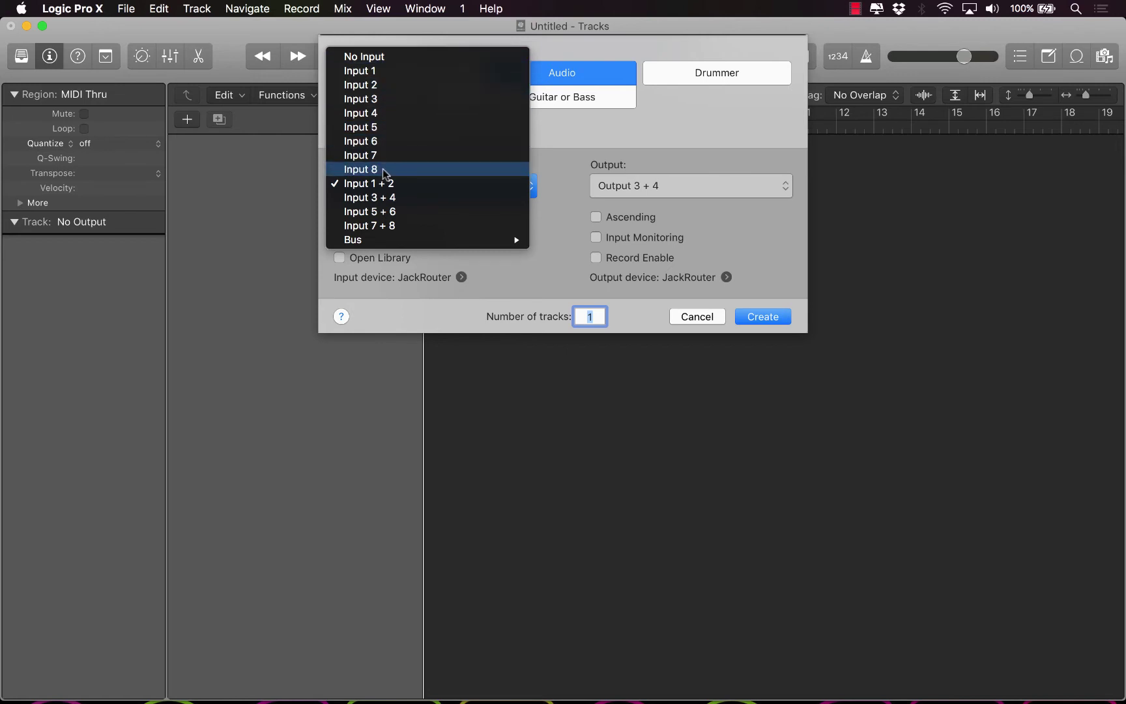
{"action": "left_click", "coordinate": [384, 228]}
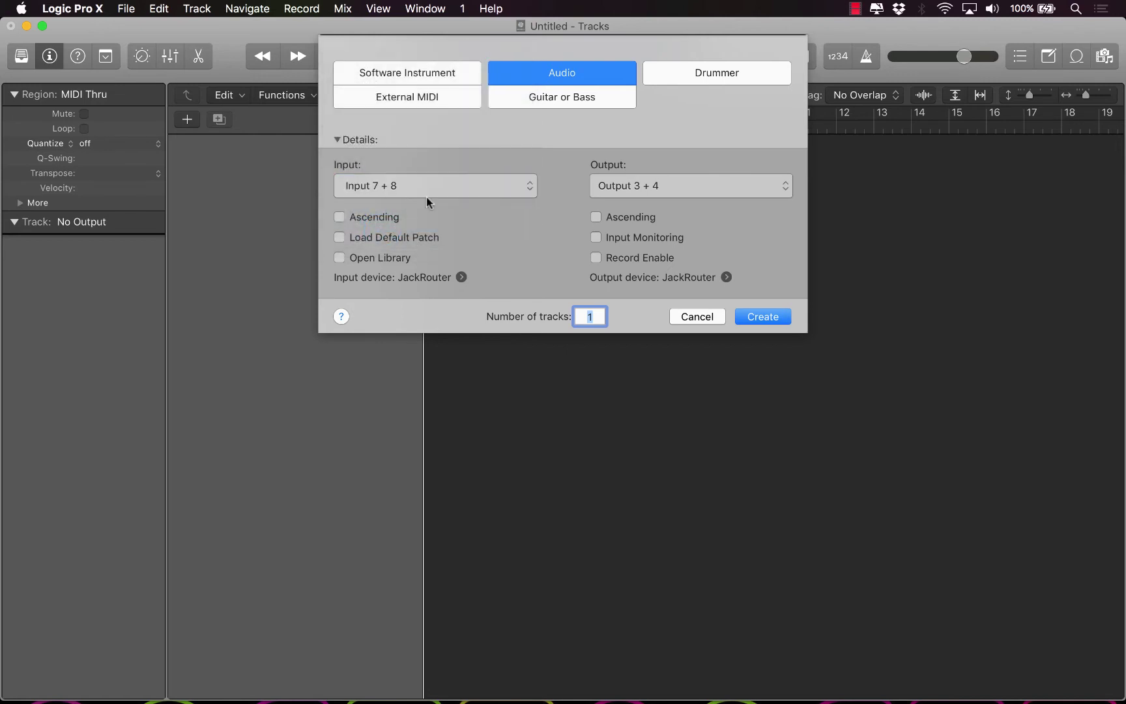
{"action": "left_click", "coordinate": [645, 197]}
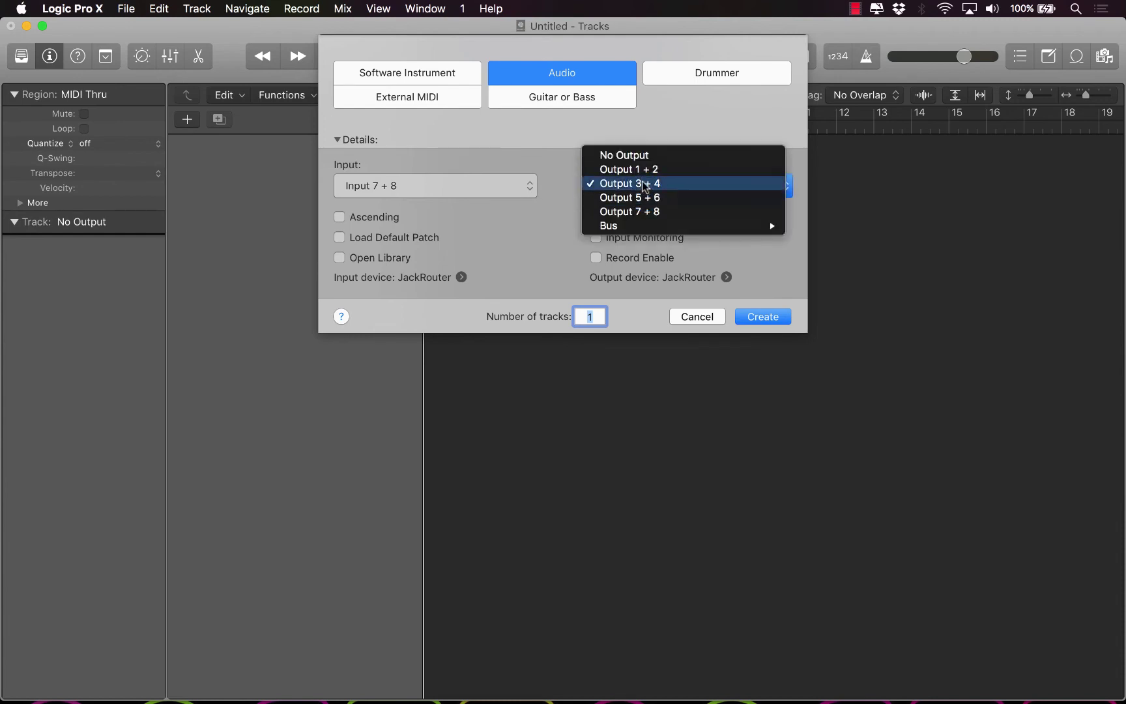
{"action": "left_click", "coordinate": [638, 176]}
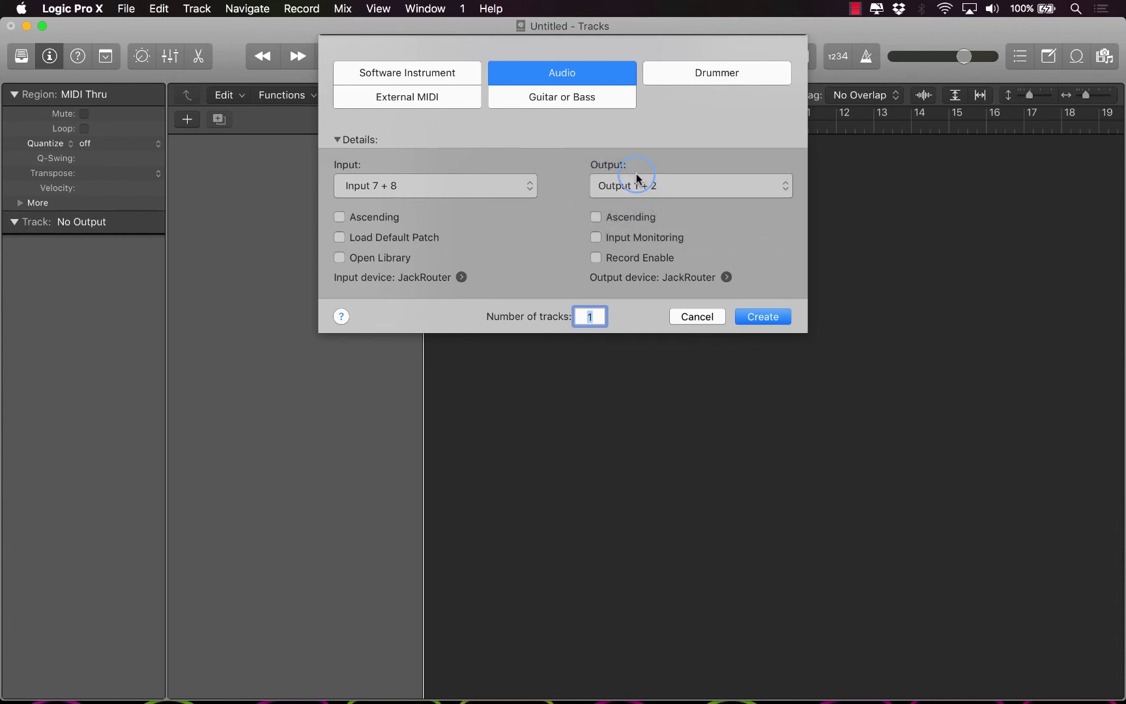
{"action": "left_click", "coordinate": [764, 318]}
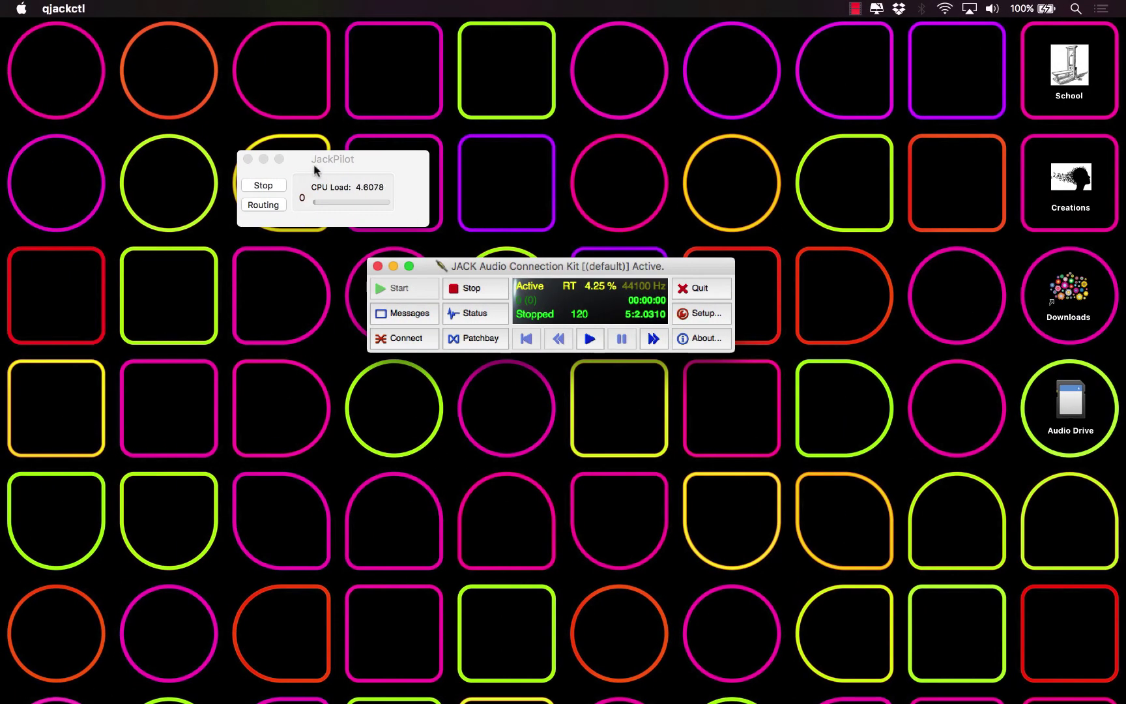
Step: Switch to JackPilot, move its window above the JACK Audio Connection Kit window, and briefly view its routing
{"action": "left_click", "coordinate": [317, 160]}
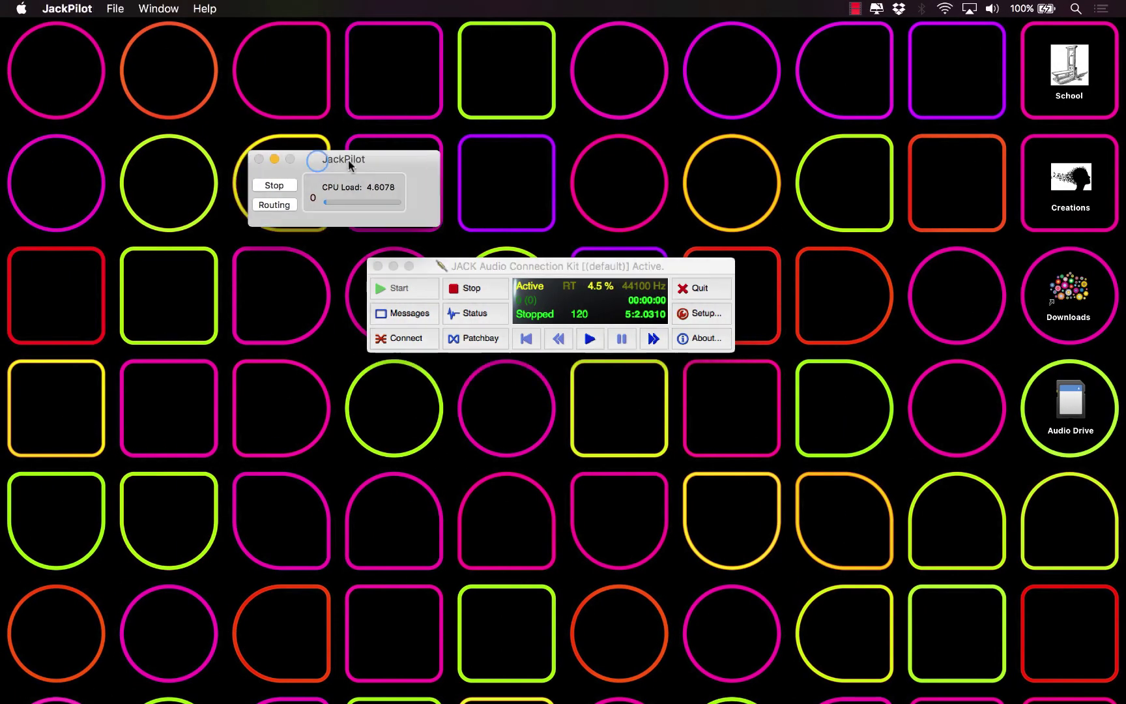
{"action": "left_click_drag", "start_coordinate": [350, 164], "coordinate": [521, 156]}
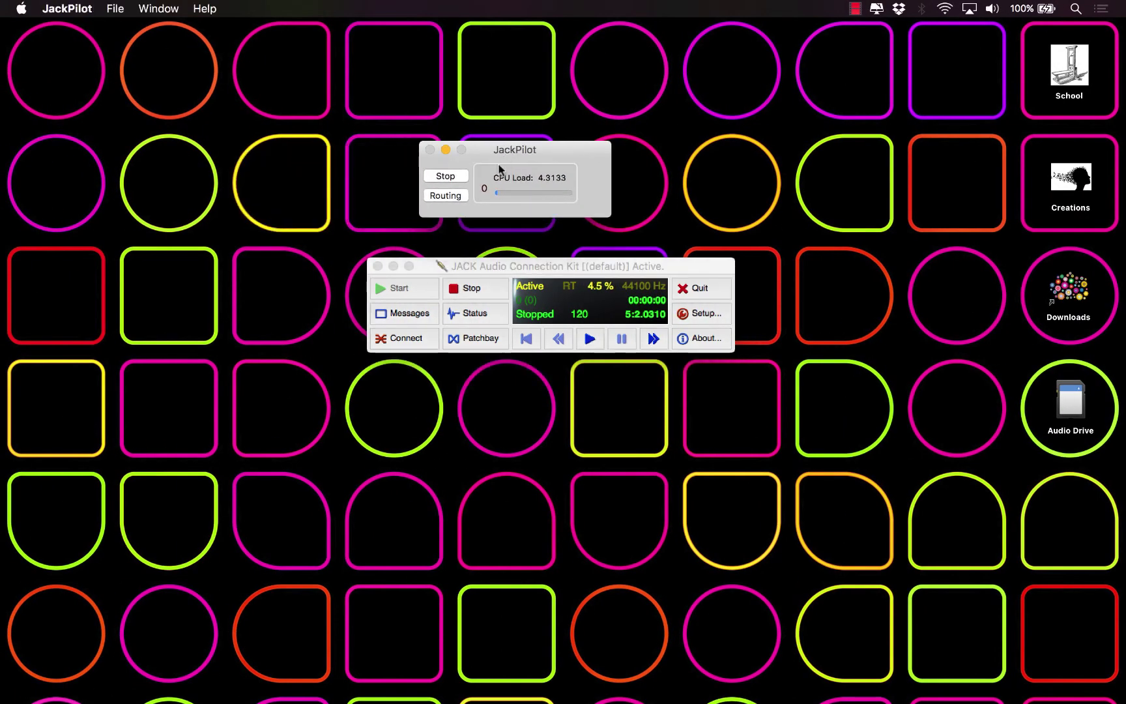
{"action": "left_click", "coordinate": [449, 197]}
{"action": "left_click_drag", "start_coordinate": [350, 279], "coordinate": [313, 307]}
{"action": "left_click", "coordinate": [121, 320]}
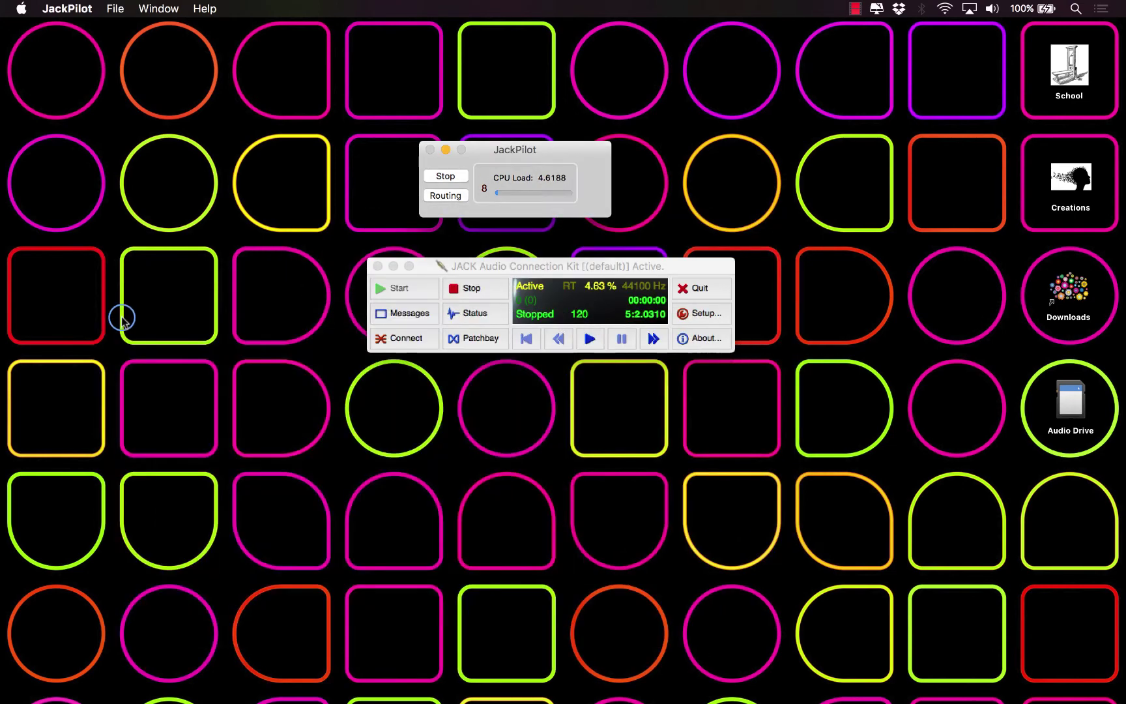
Step: Open the JACK Audio Connection Kit's Connections window, reposition it, and remove all existing audio connections
{"action": "left_click", "coordinate": [394, 338]}
{"action": "left_click_drag", "start_coordinate": [396, 136], "coordinate": [486, 114]}
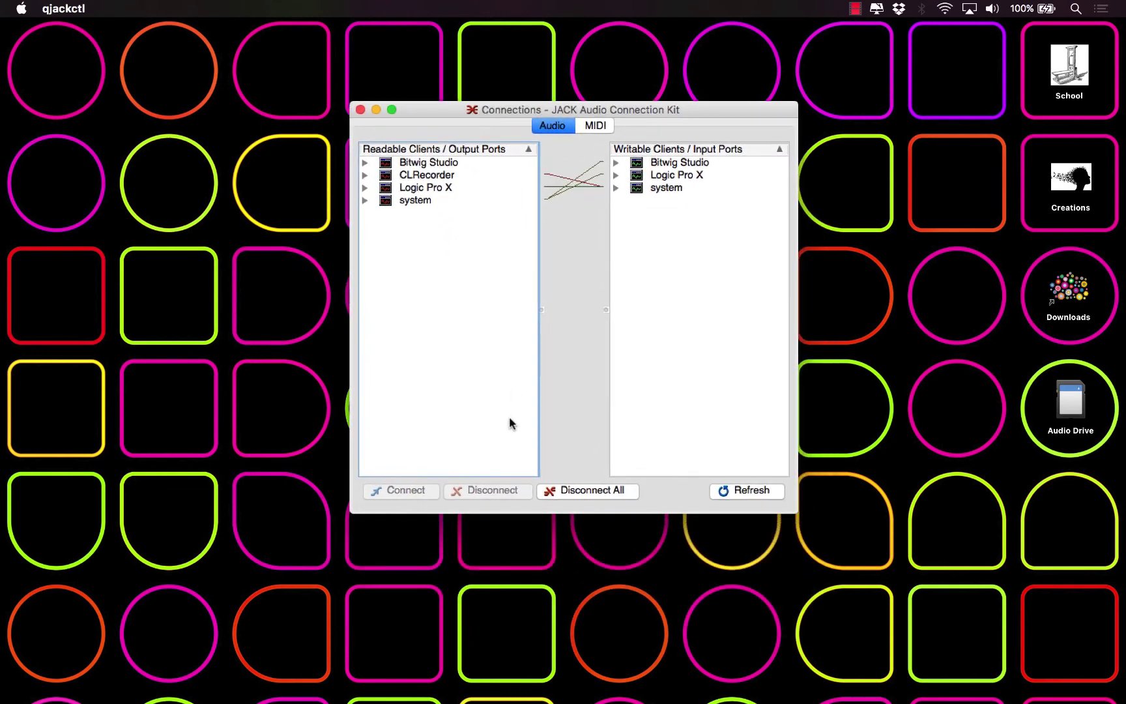
{"action": "left_click", "coordinate": [583, 493]}
{"action": "left_click", "coordinate": [655, 343]}
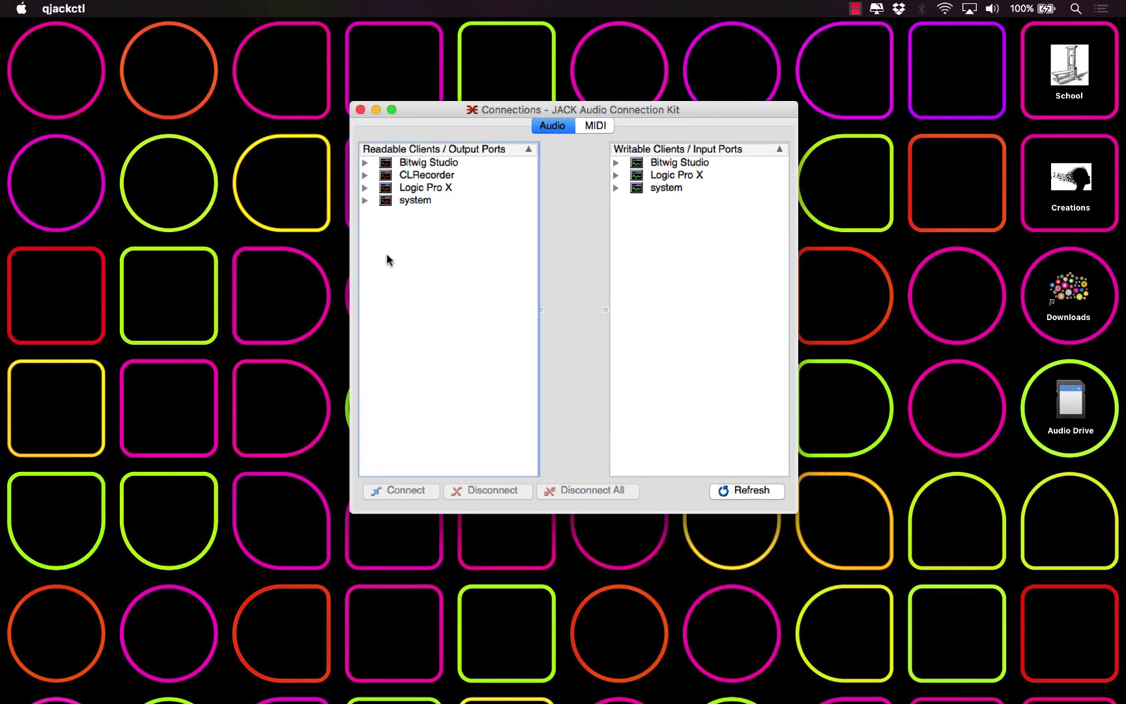
Step: Connect Bitwig Studio's output ports to Logic Pro X's input ports
{"action": "left_click", "coordinate": [425, 162]}
{"action": "left_click", "coordinate": [365, 175]}
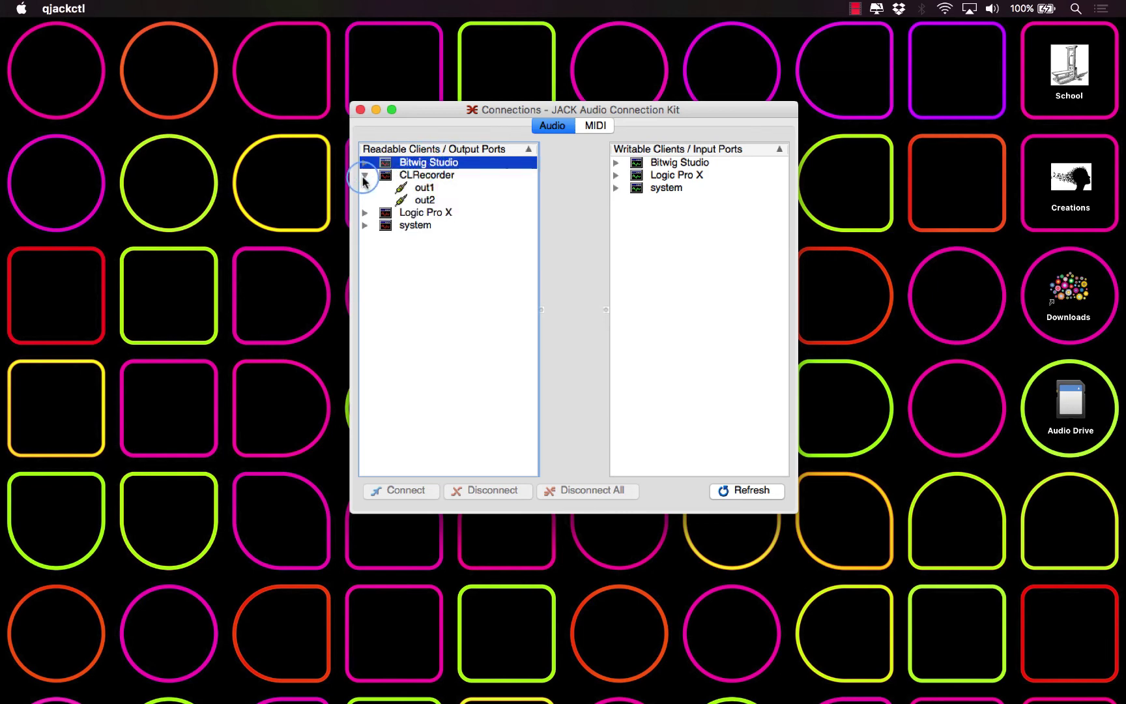
{"action": "left_click", "coordinate": [364, 175]}
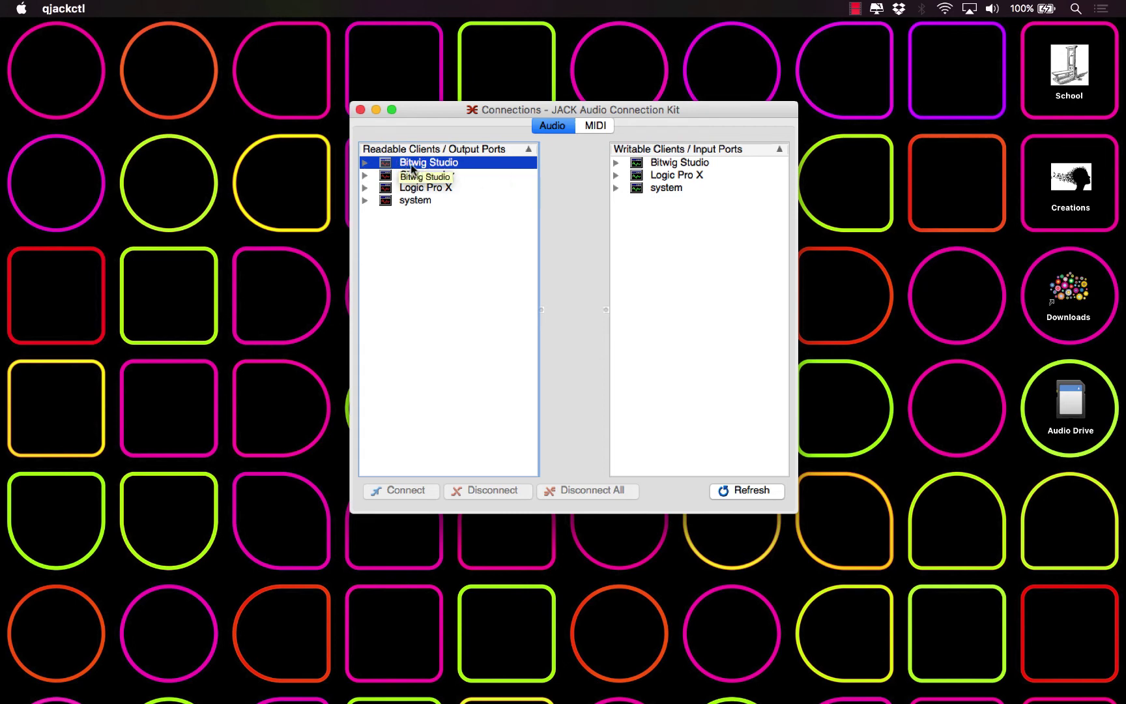
{"action": "left_click", "coordinate": [677, 175]}
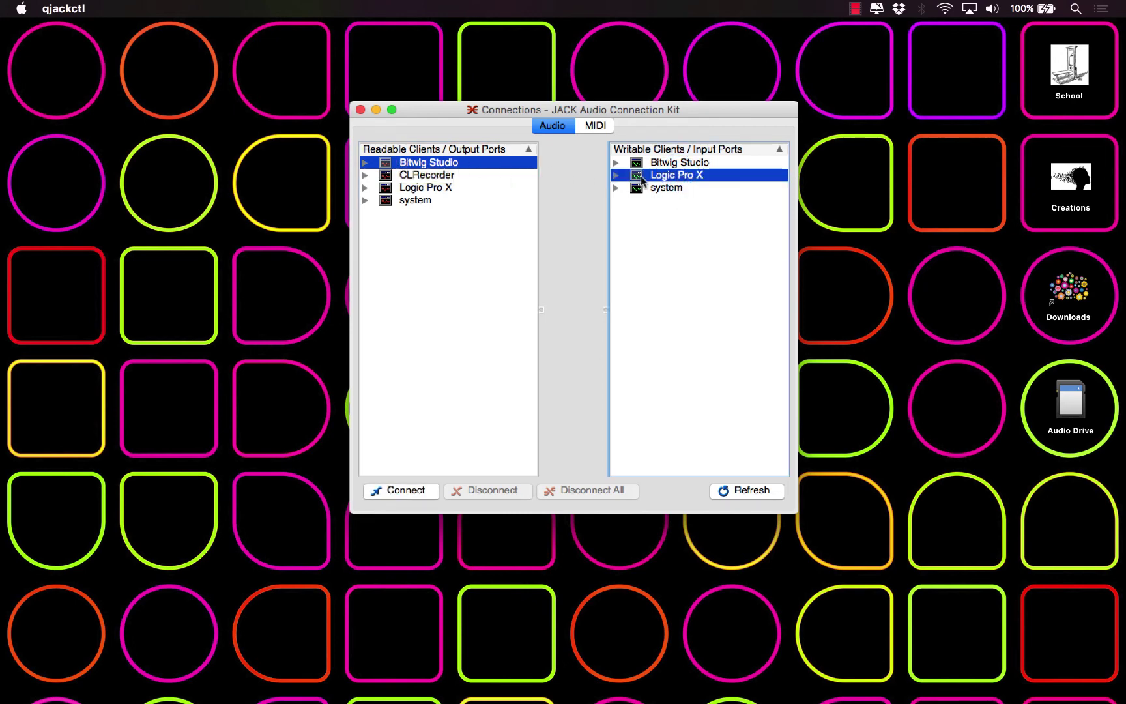
{"action": "left_click", "coordinate": [419, 491]}
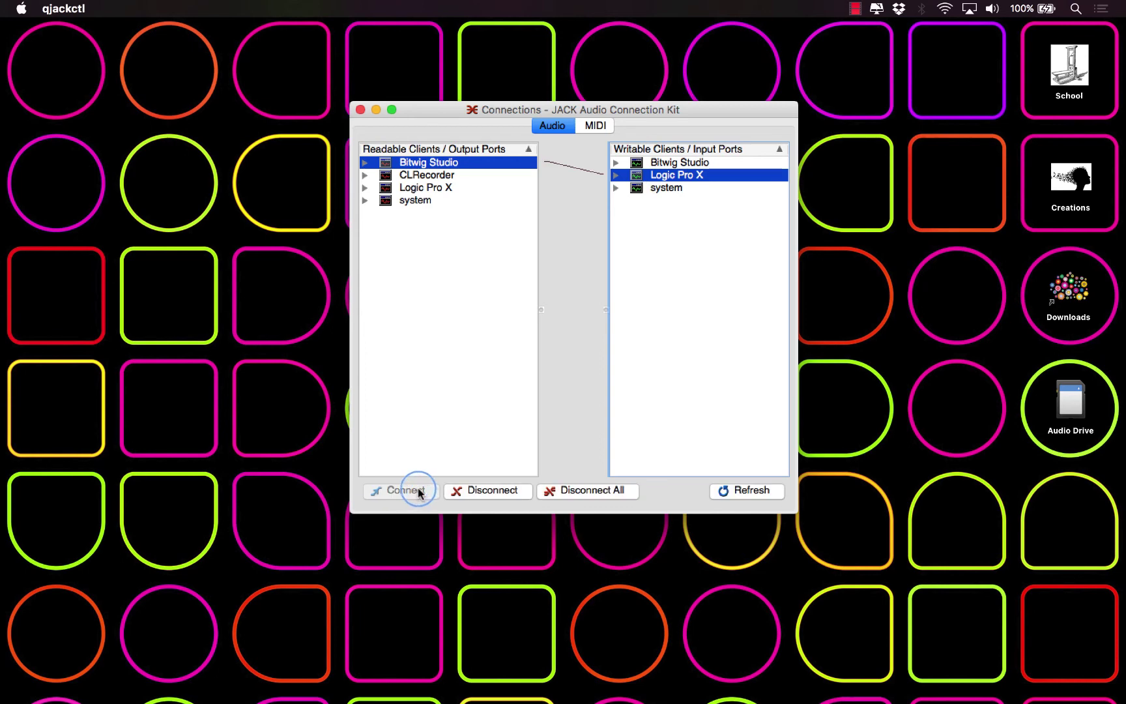
Step: Connect Logic Pro X's output ports to the system input ports and close the Connections window
{"action": "left_click", "coordinate": [430, 189]}
{"action": "left_click", "coordinate": [675, 188]}
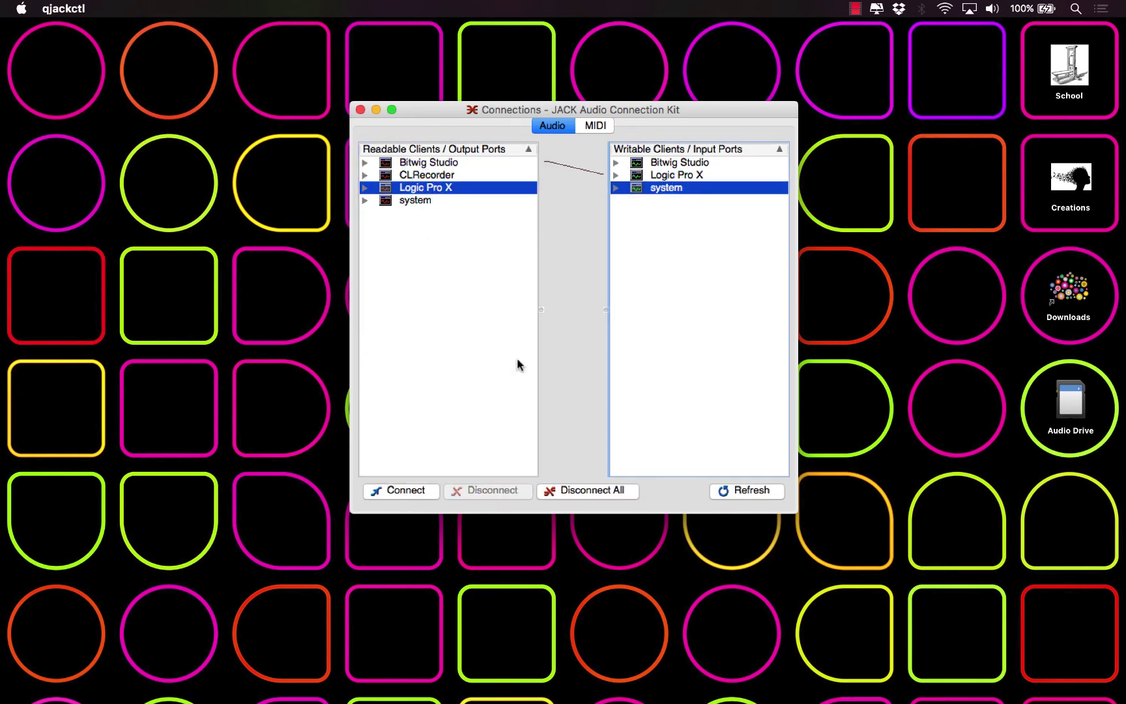
{"action": "left_click", "coordinate": [415, 491]}
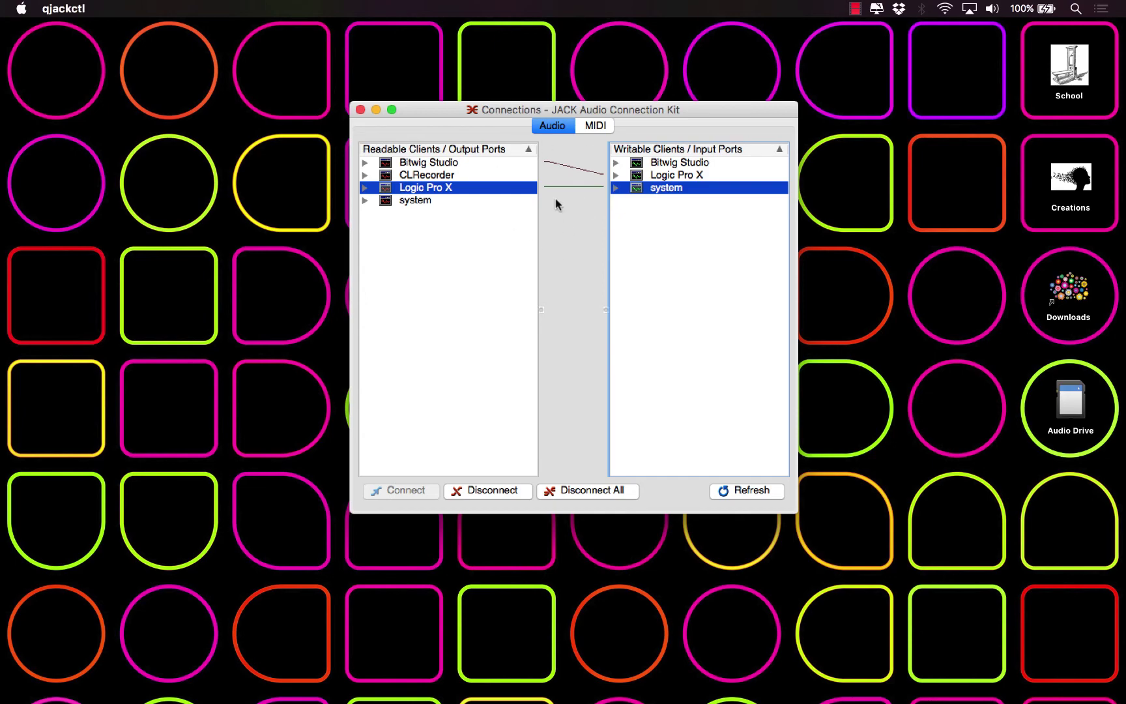
{"action": "left_click", "coordinate": [361, 109]}
Step: In Bitwig Studio's audio settings, replace the Ableton output bus with a stereo output bus routed to Logic Pro X in7 and in8
{"action": "key", "text": "ctrl+Left"}
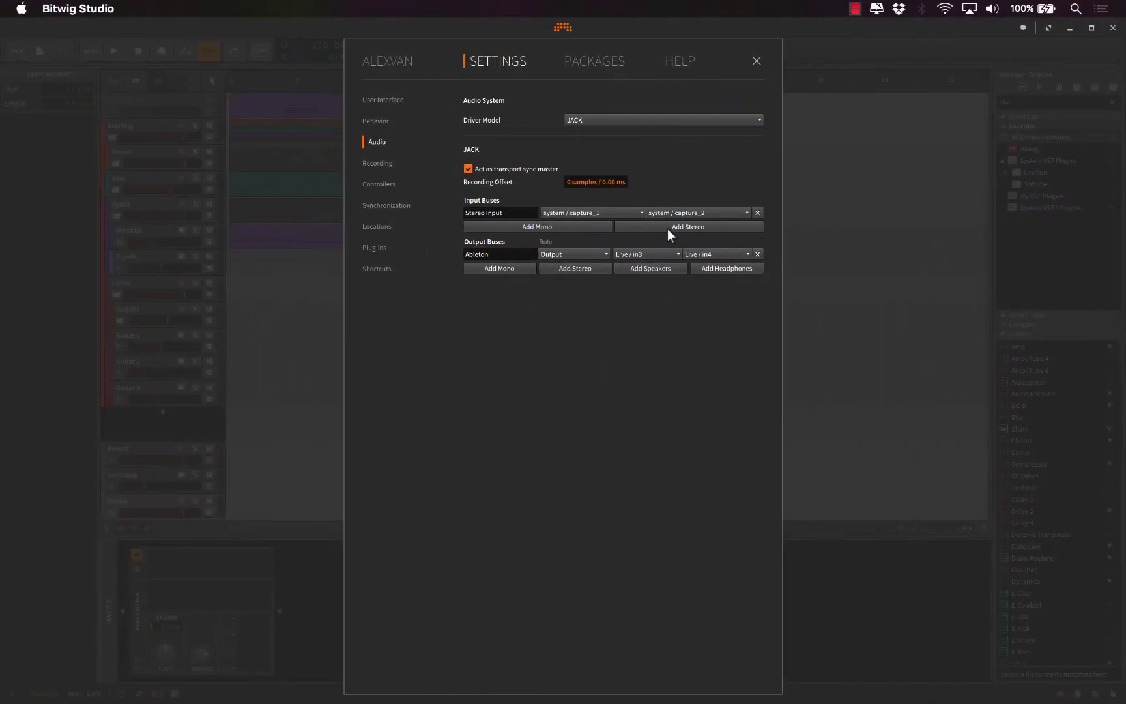
{"action": "left_click", "coordinate": [758, 254]}
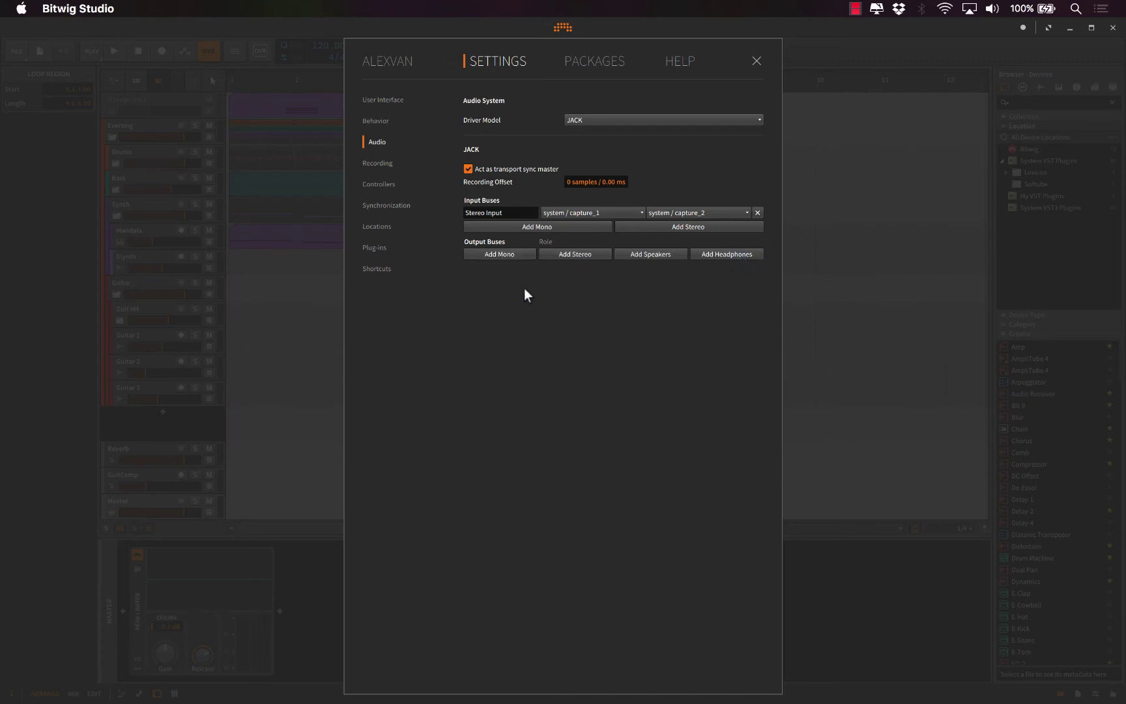
{"action": "left_click", "coordinate": [566, 255]}
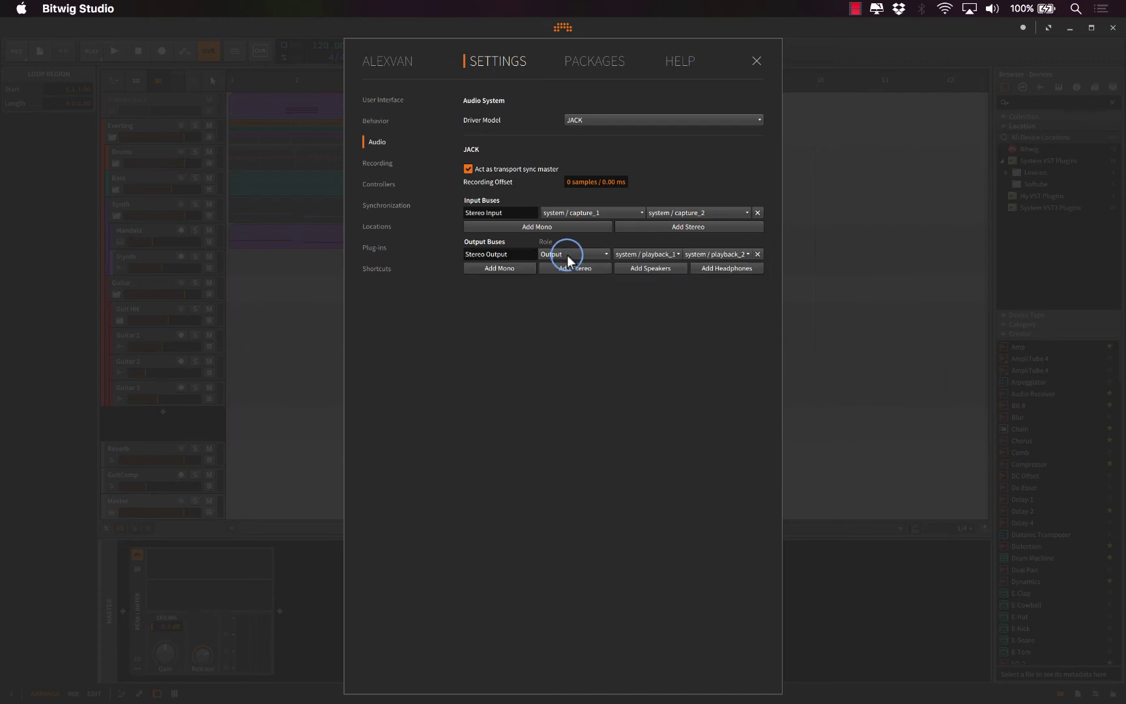
{"action": "left_click", "coordinate": [663, 256]}
{"action": "mouse_move", "coordinate": [677, 287]}
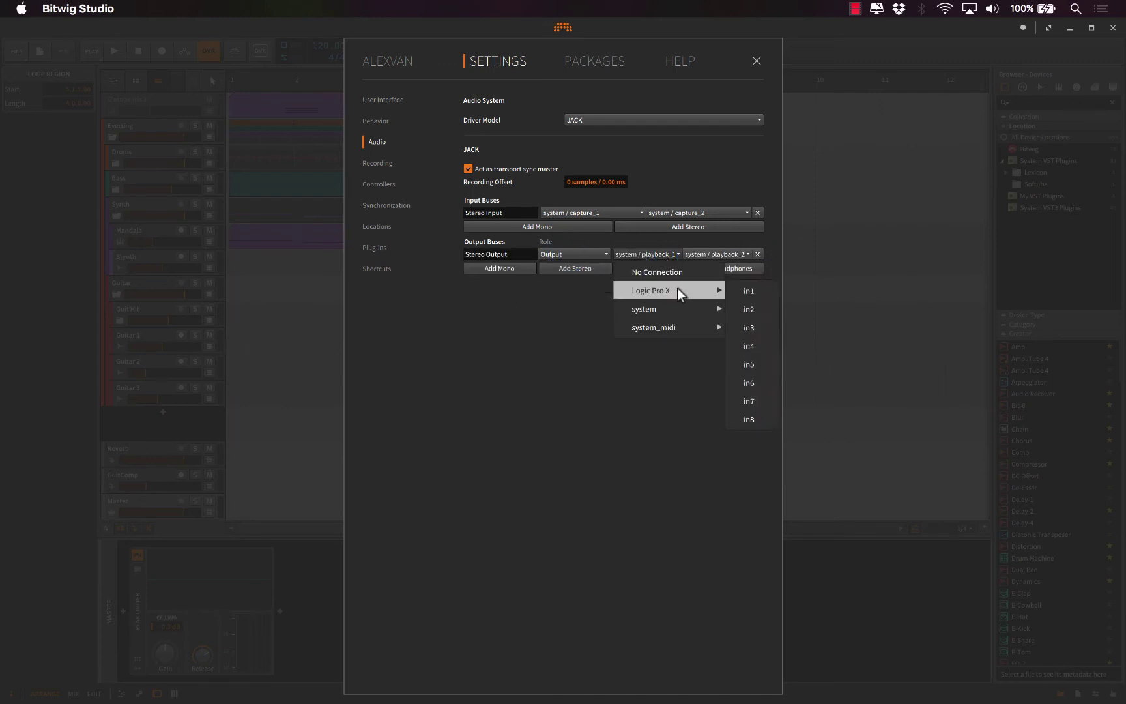
{"action": "left_click", "coordinate": [764, 402]}
{"action": "left_click", "coordinate": [733, 254]}
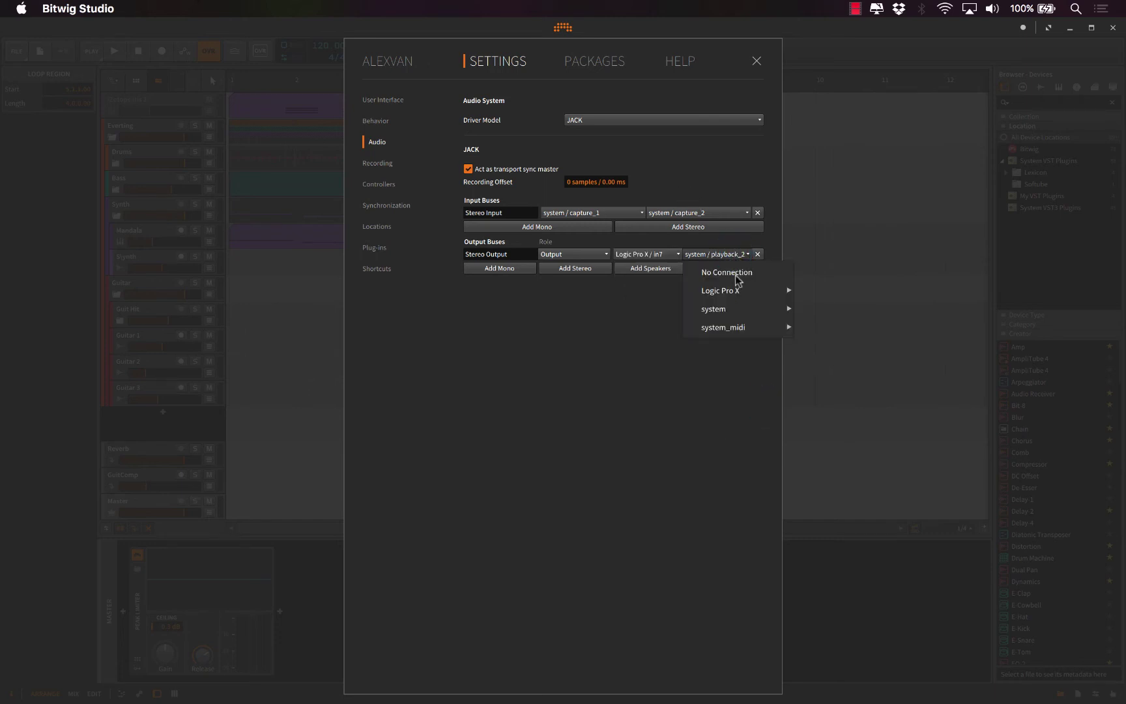
{"action": "mouse_move", "coordinate": [719, 290]}
{"action": "left_click", "coordinate": [825, 419]}
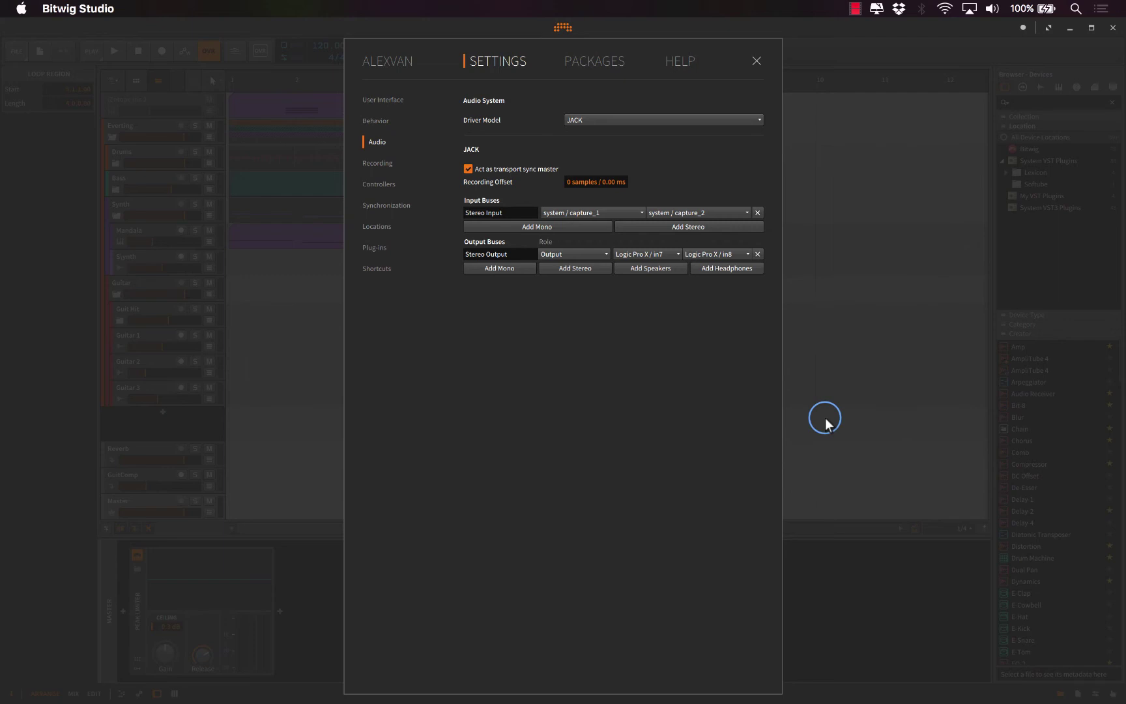
Step: Rename the stereo output bus as Logic and close the settings
{"action": "double_click", "coordinate": [512, 254]}
{"action": "type", "text": "Logic"}
{"action": "left_click", "coordinate": [543, 324]}
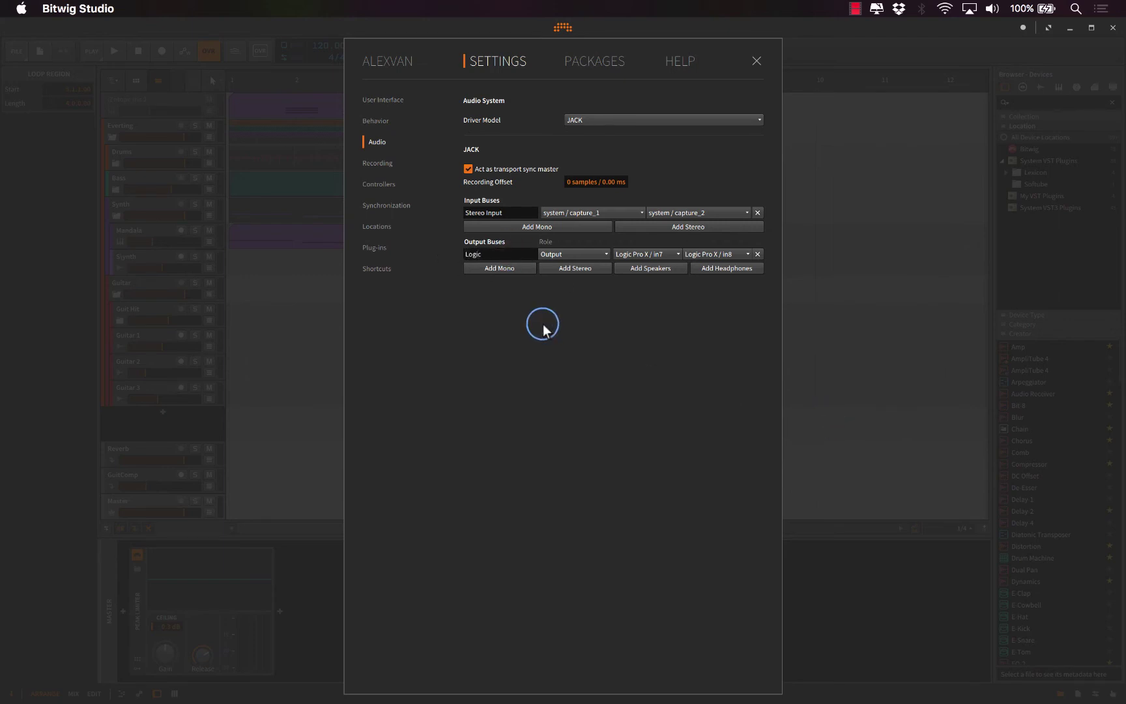
{"action": "left_click", "coordinate": [756, 65]}
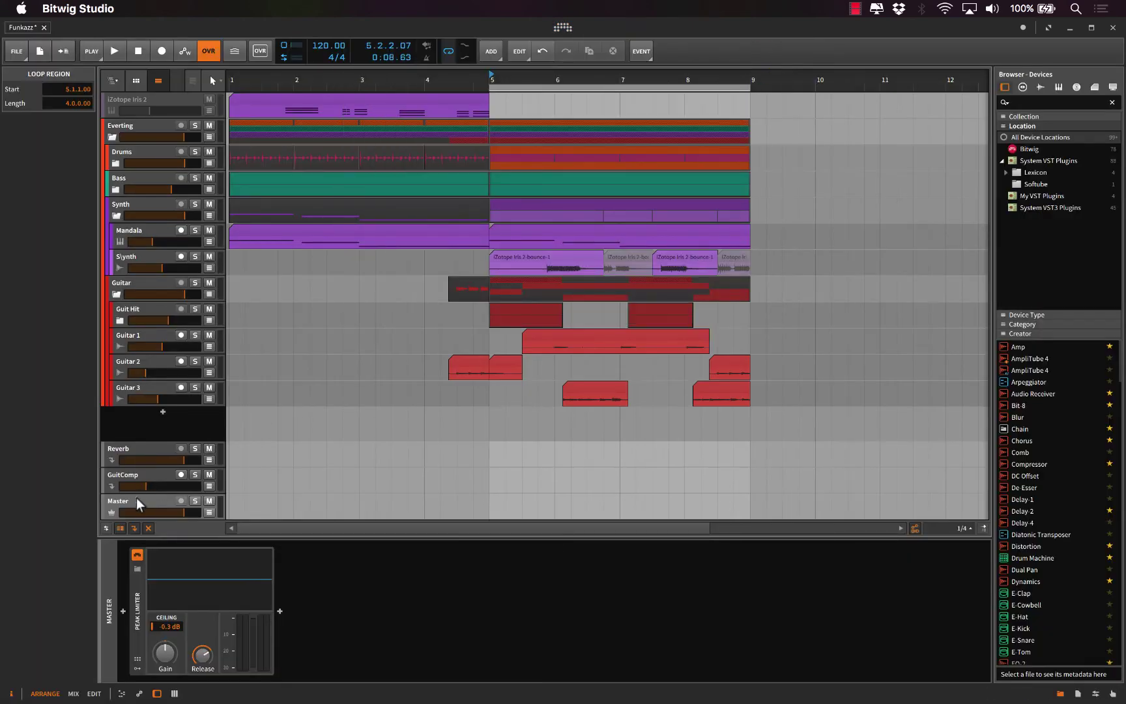
Step: Set the Master track's audio output to Logic
{"action": "left_click", "coordinate": [139, 504]}
{"action": "left_click", "coordinate": [39, 553]}
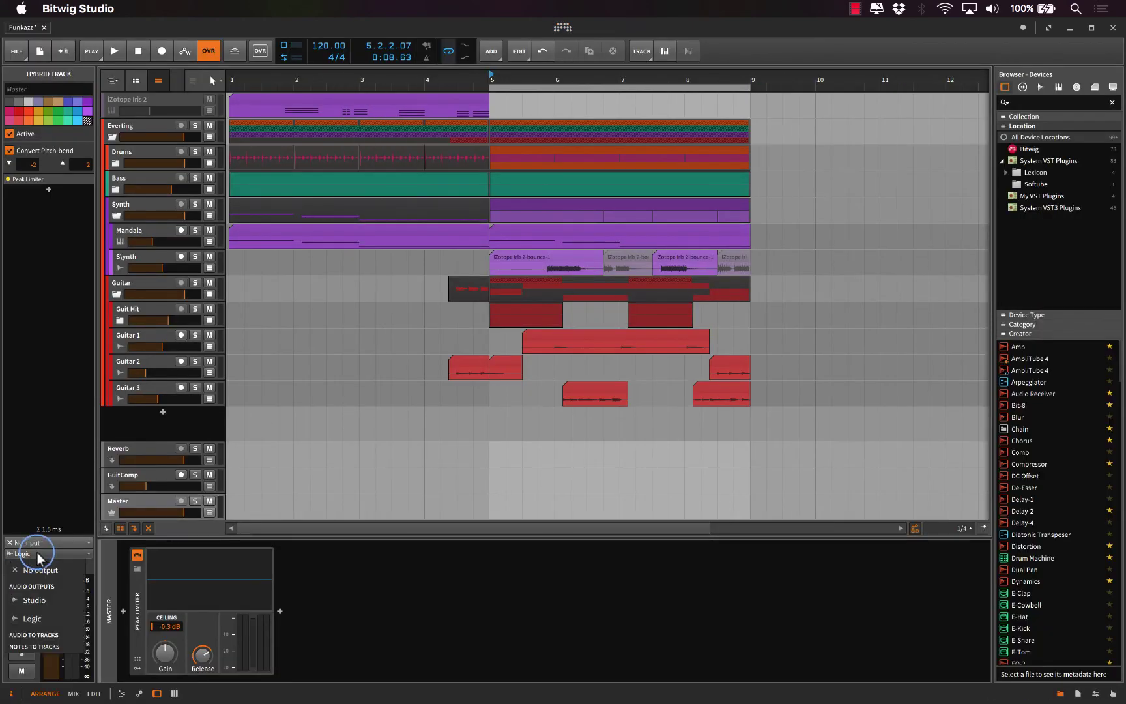
{"action": "left_click", "coordinate": [31, 618]}
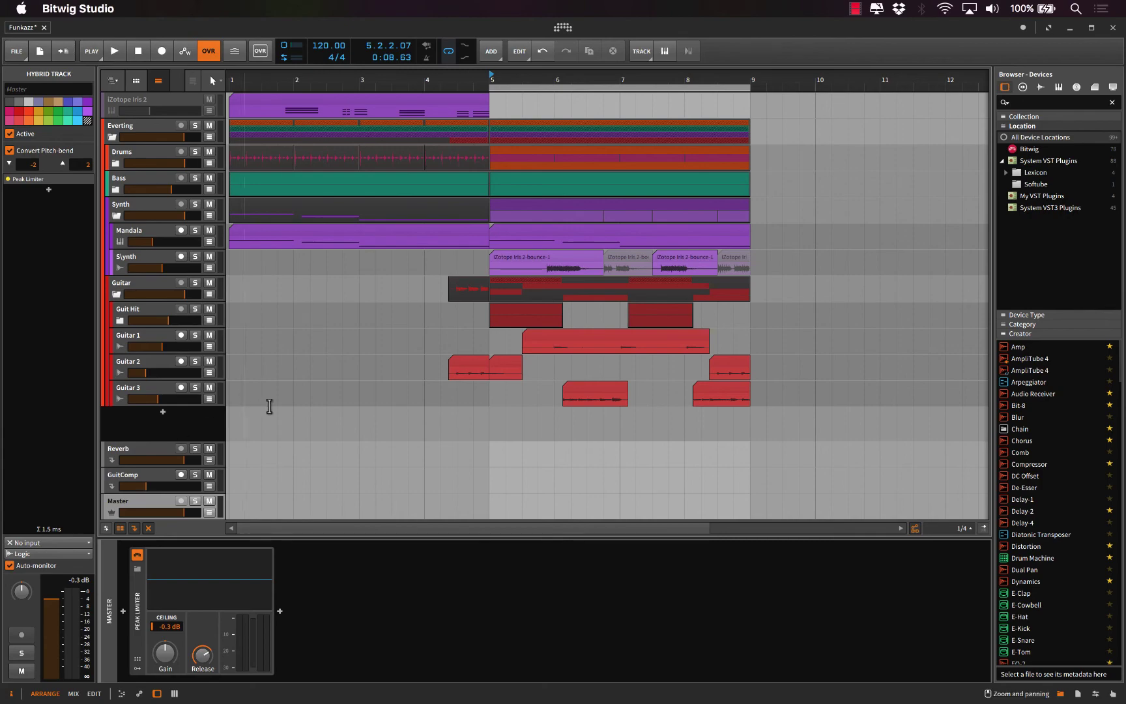
Step: In Logic Pro X, keep Input 7-8 as the Audio 1 track's input and enable recording and input monitoring on it
{"action": "key", "text": "ctrl+Right"}
{"action": "key", "text": "ctrl+Right"}
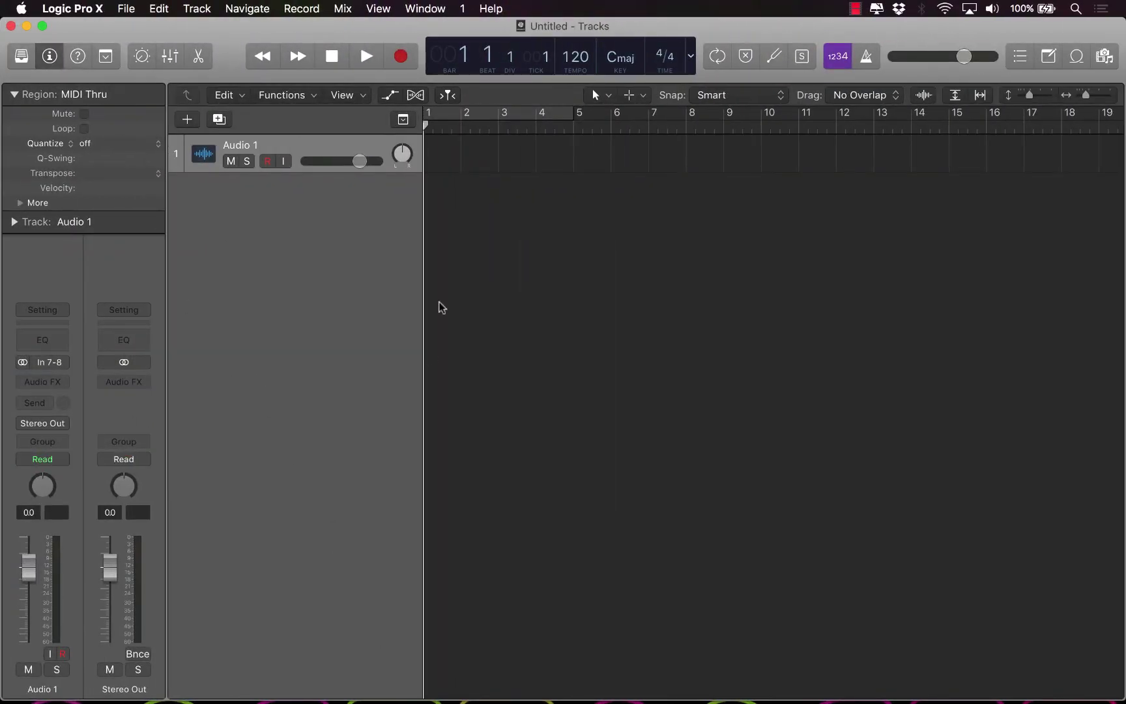
{"action": "left_click", "coordinate": [46, 362]}
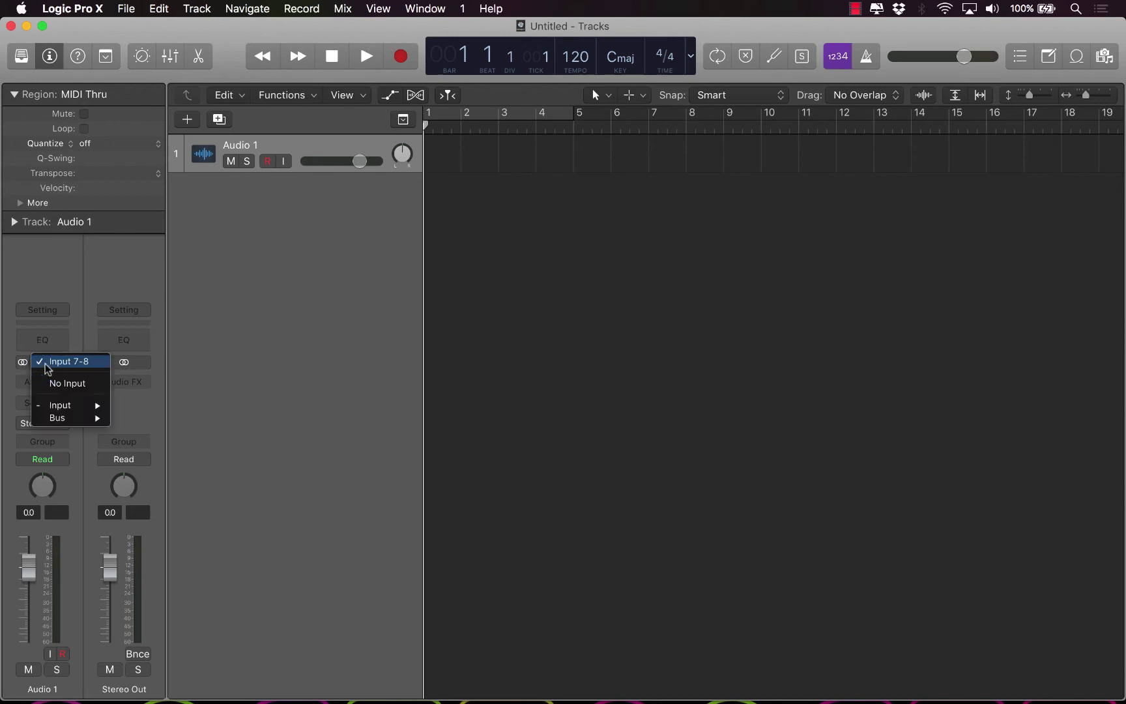
{"action": "mouse_move", "coordinate": [65, 405]}
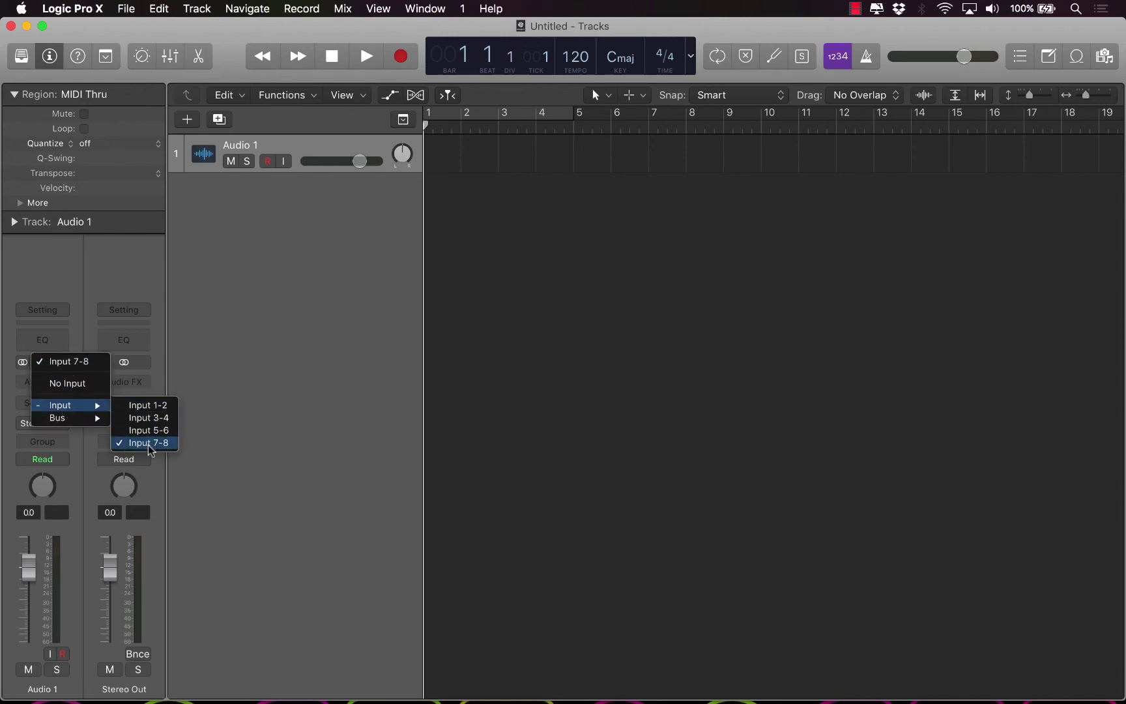
{"action": "left_click", "coordinate": [259, 415]}
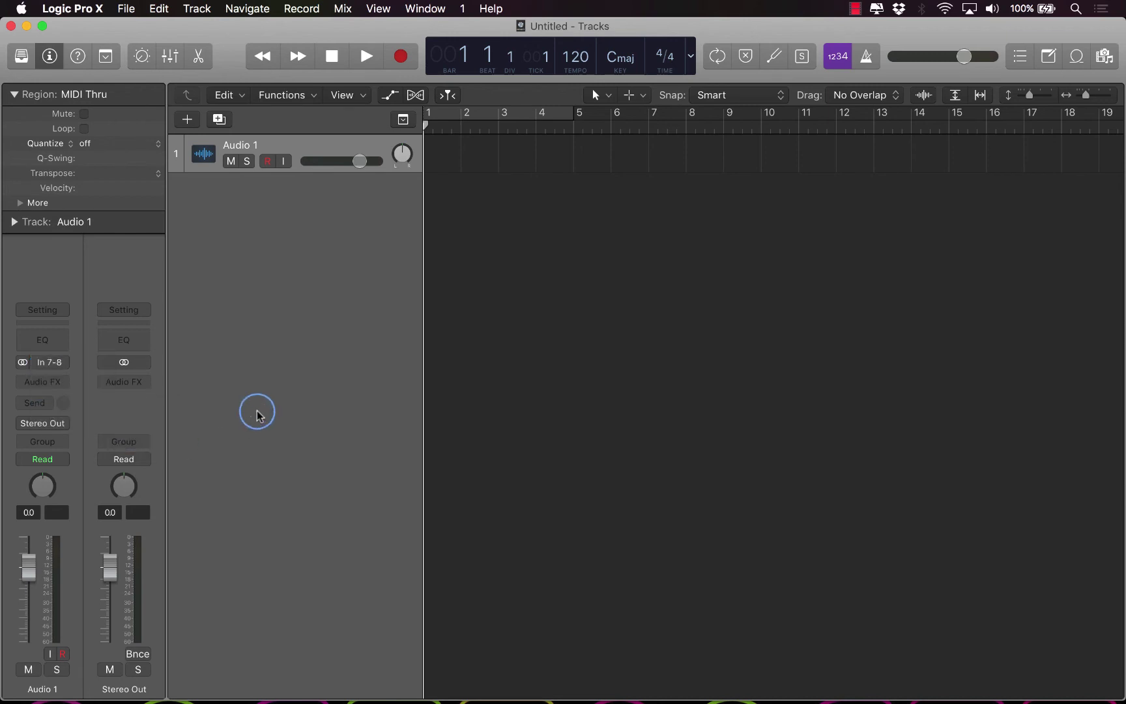
{"action": "left_click", "coordinate": [266, 161]}
{"action": "left_click", "coordinate": [283, 161]}
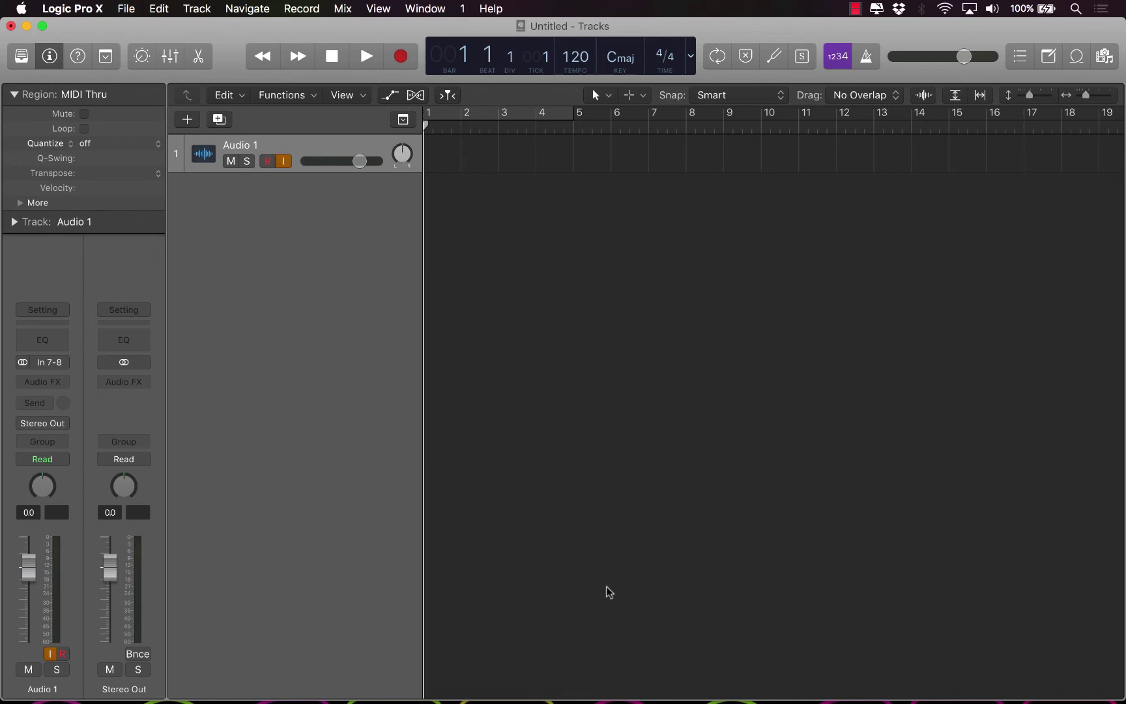
Step: Move the JACK Audio Connection Kit control window onto the Logic Pro X desktop and start the JACK transport rolling
{"action": "left_click", "coordinate": [698, 670]}
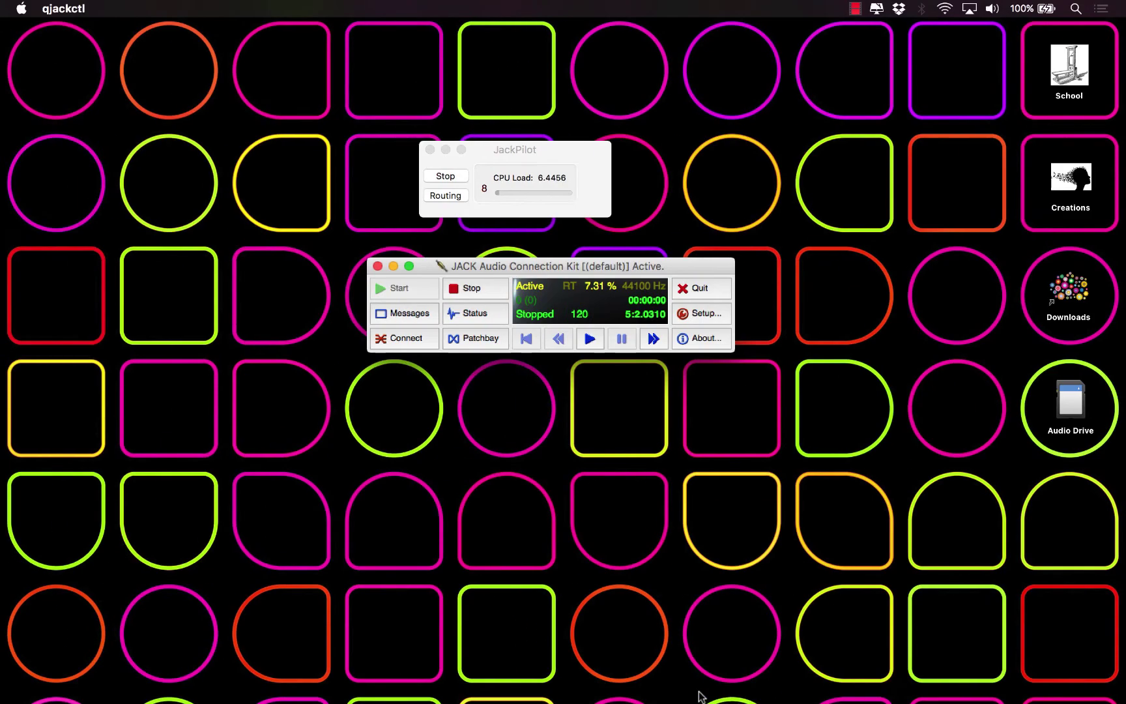
{"action": "key", "text": "ctrl+Up"}
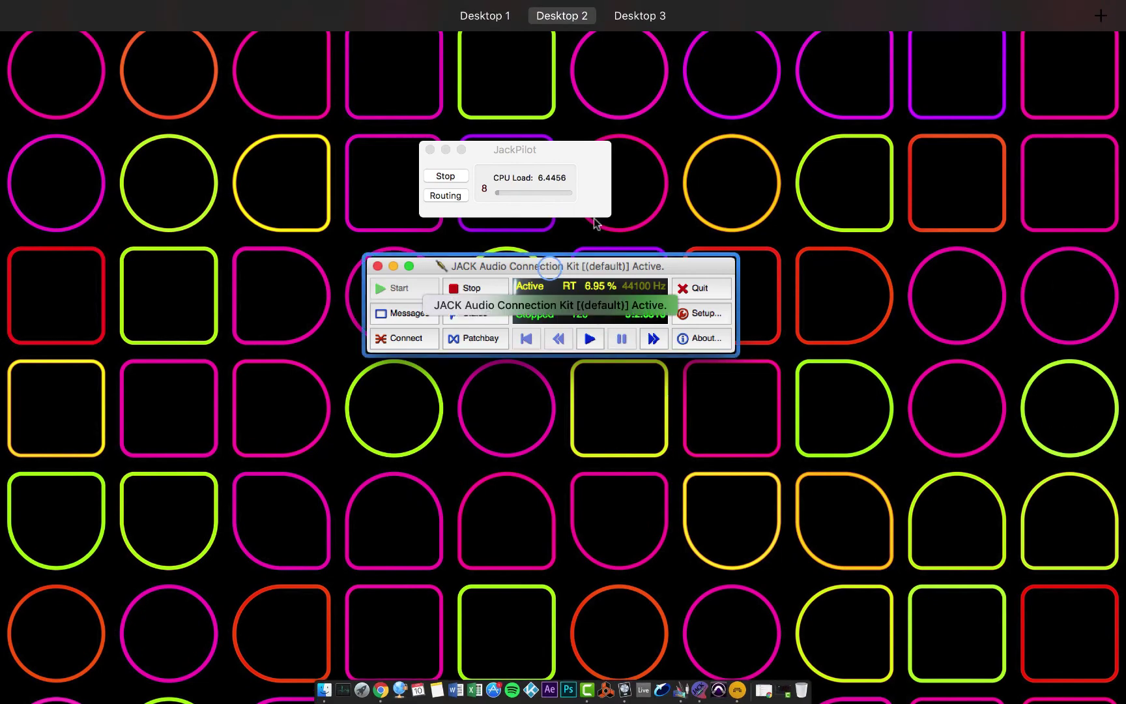
{"action": "left_click_drag", "start_coordinate": [549, 267], "coordinate": [674, 41]}
{"action": "left_click", "coordinate": [676, 45]}
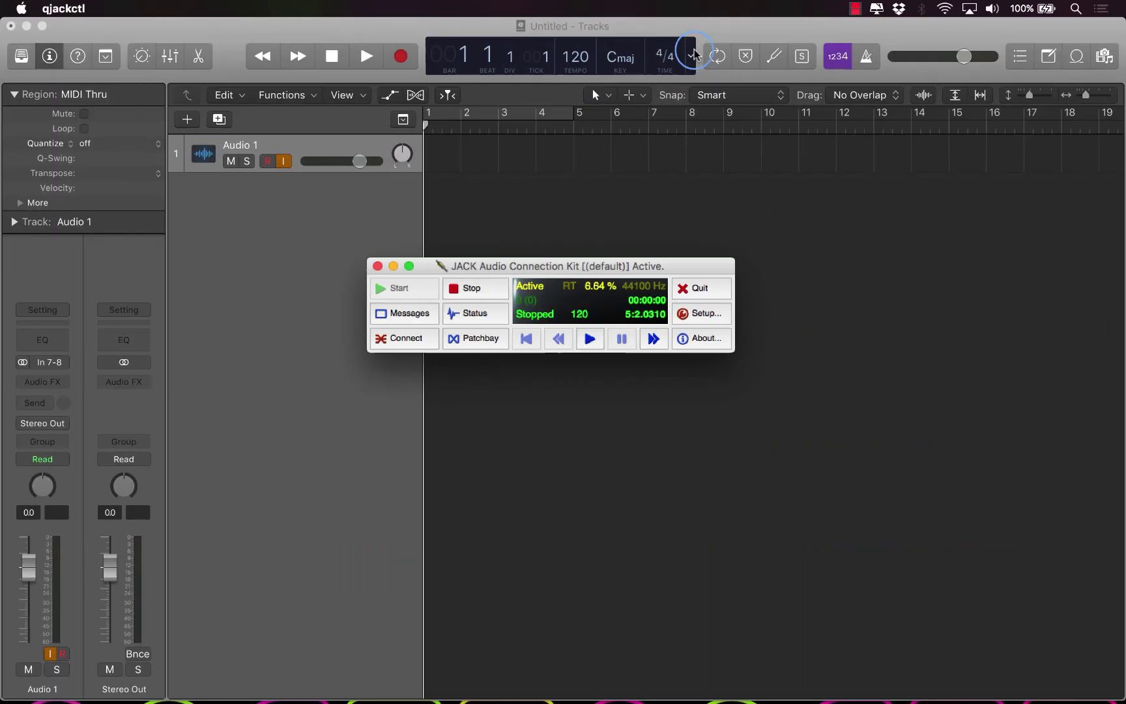
{"action": "left_click_drag", "start_coordinate": [516, 267], "coordinate": [334, 319]}
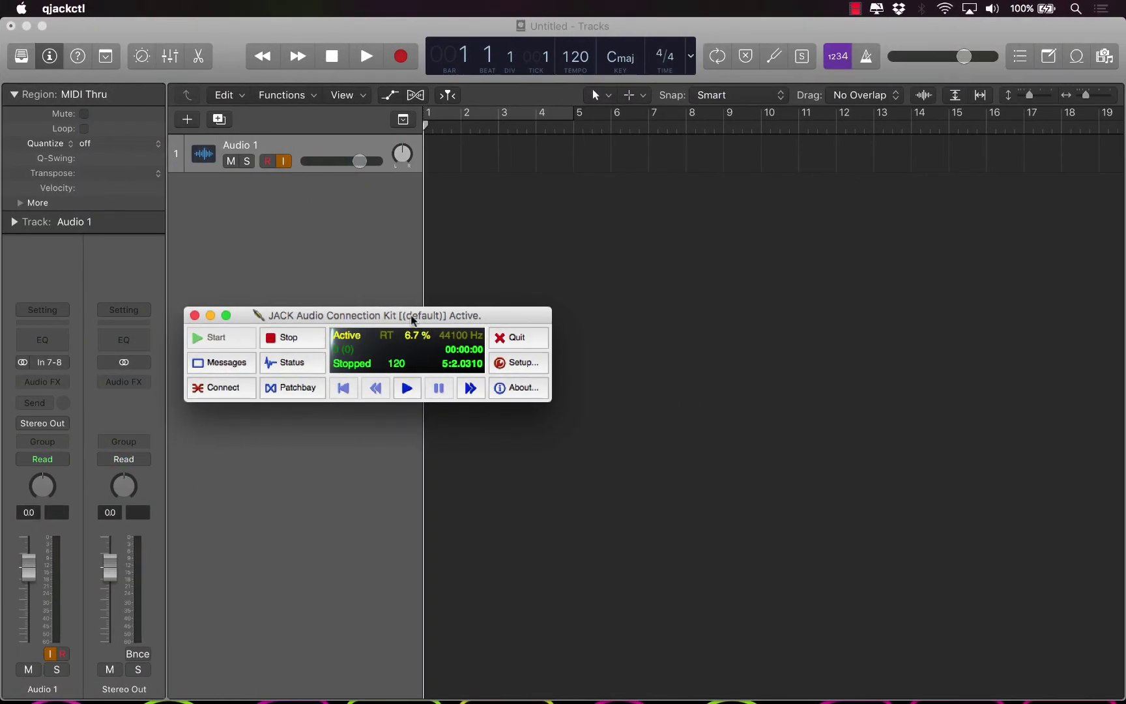
{"action": "left_click", "coordinate": [408, 390]}
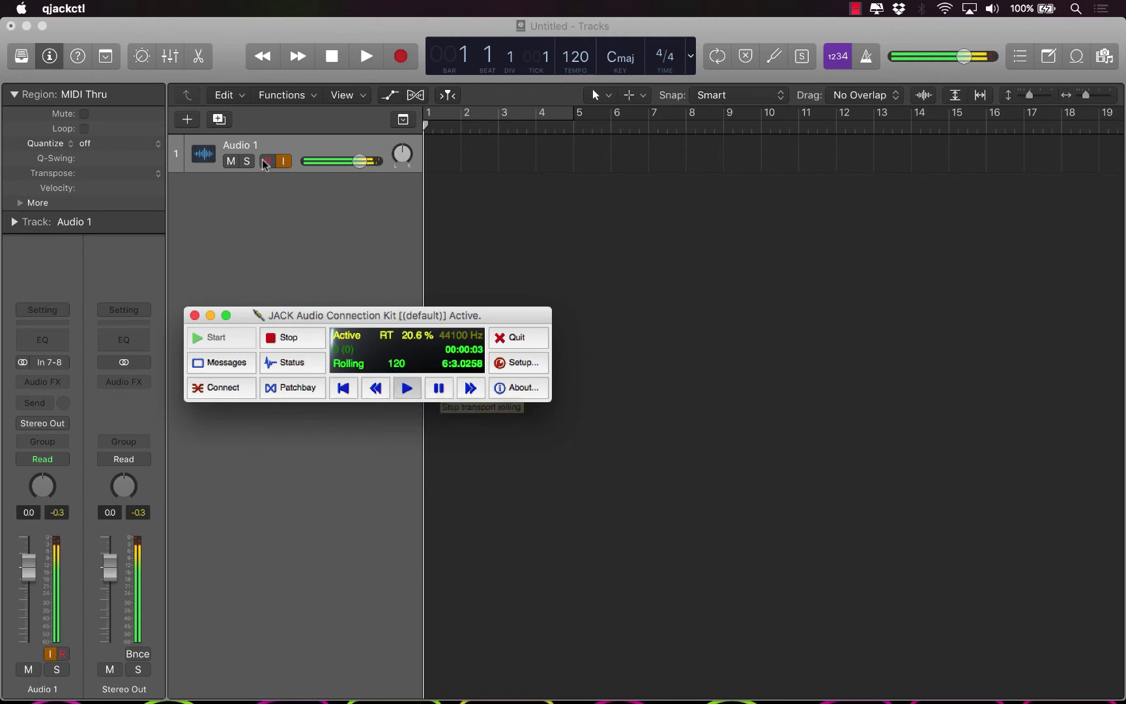
Step: Turn off input monitoring on the Audio 1 track and record nearly three bars of the incoming Bitwig audio
{"action": "left_click", "coordinate": [282, 162]}
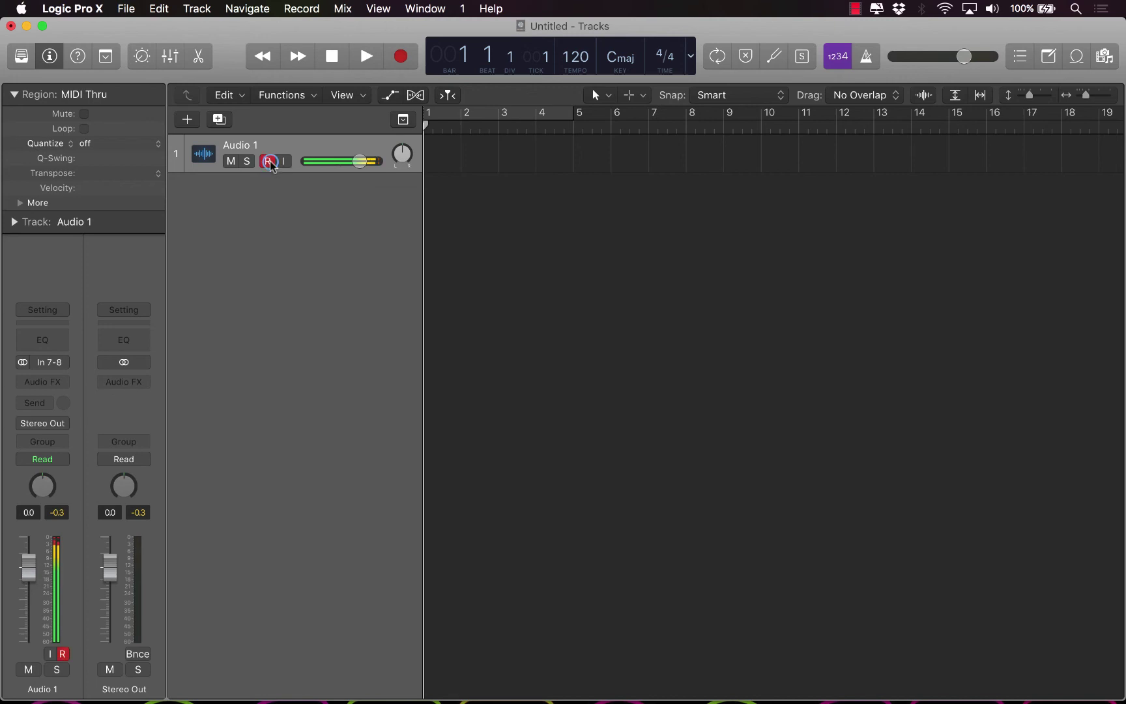
{"action": "left_click", "coordinate": [400, 57]}
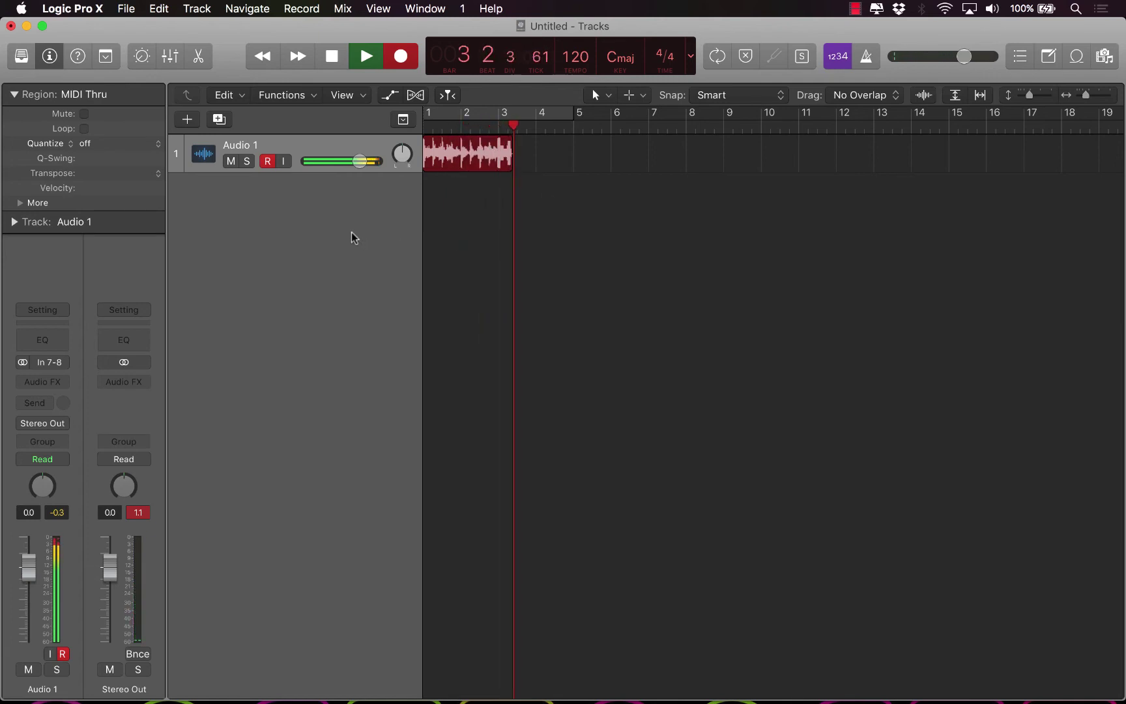
{"action": "key", "text": "space"}
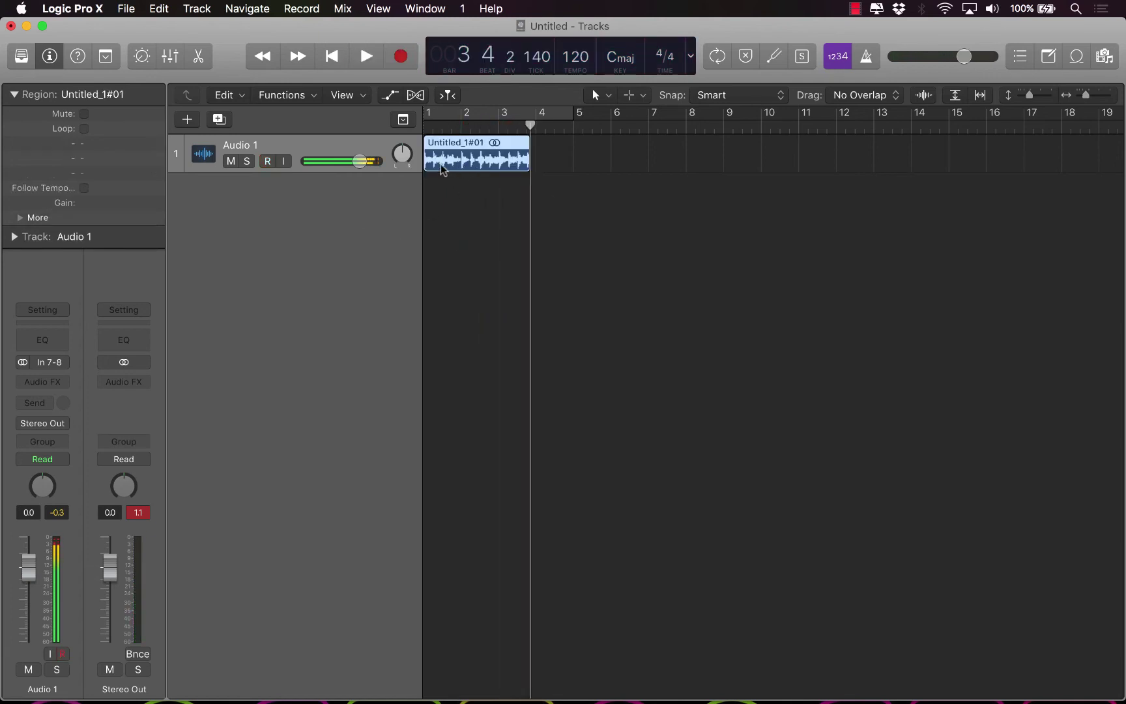
Step: Play back the recorded Audio 1 region from the start of the project and stop around bar 3
{"action": "left_click_drag", "start_coordinate": [531, 130], "coordinate": [416, 131]}
{"action": "key", "text": "space"}
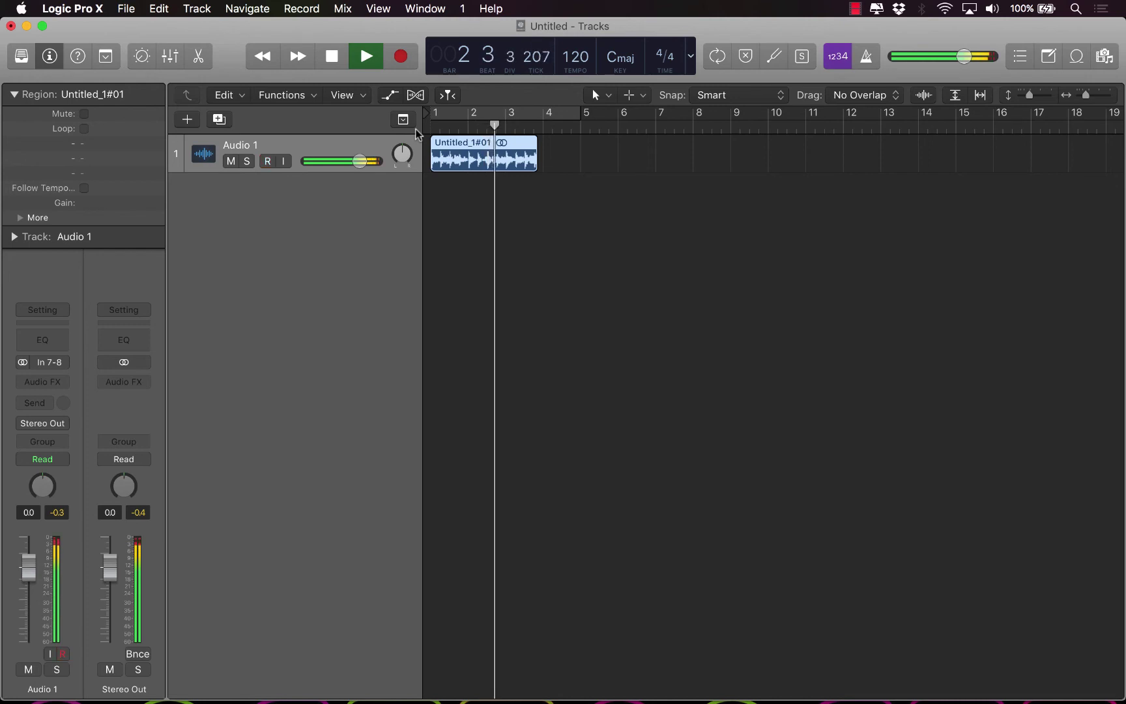
{"action": "key", "text": "space"}
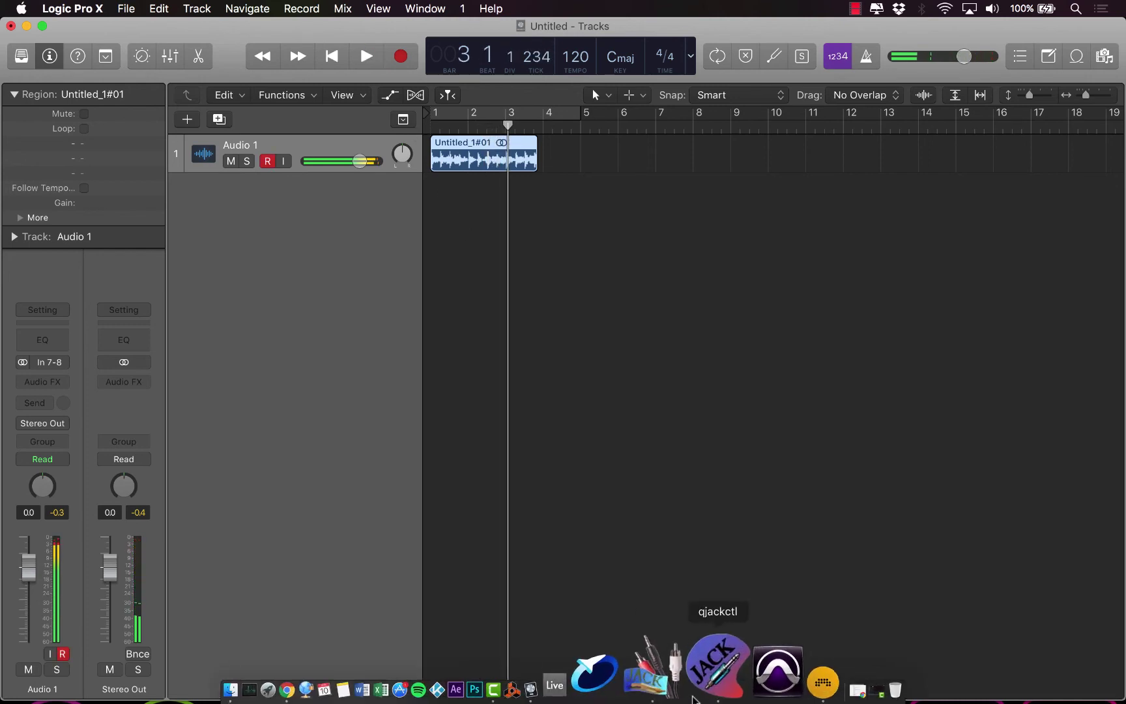
Step: Stop the JACK transport in qjackctl, rewind it to the start, and minimize the control window
{"action": "left_click", "coordinate": [697, 693]}
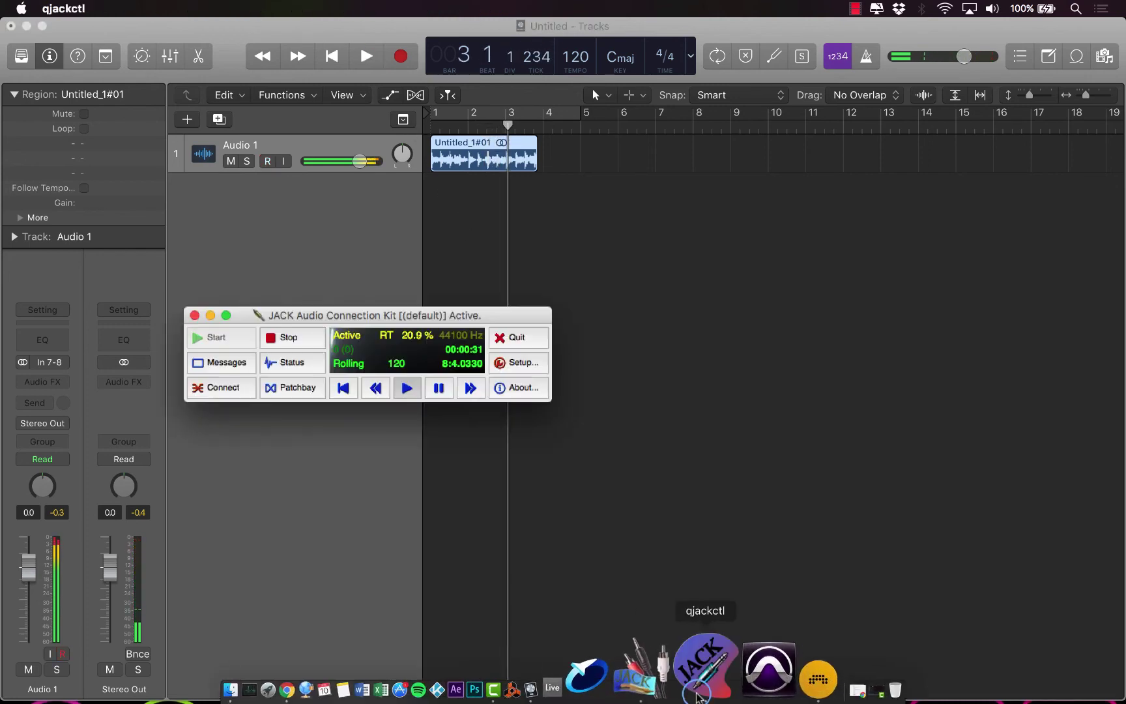
{"action": "left_click", "coordinate": [438, 388]}
{"action": "left_click", "coordinate": [343, 389]}
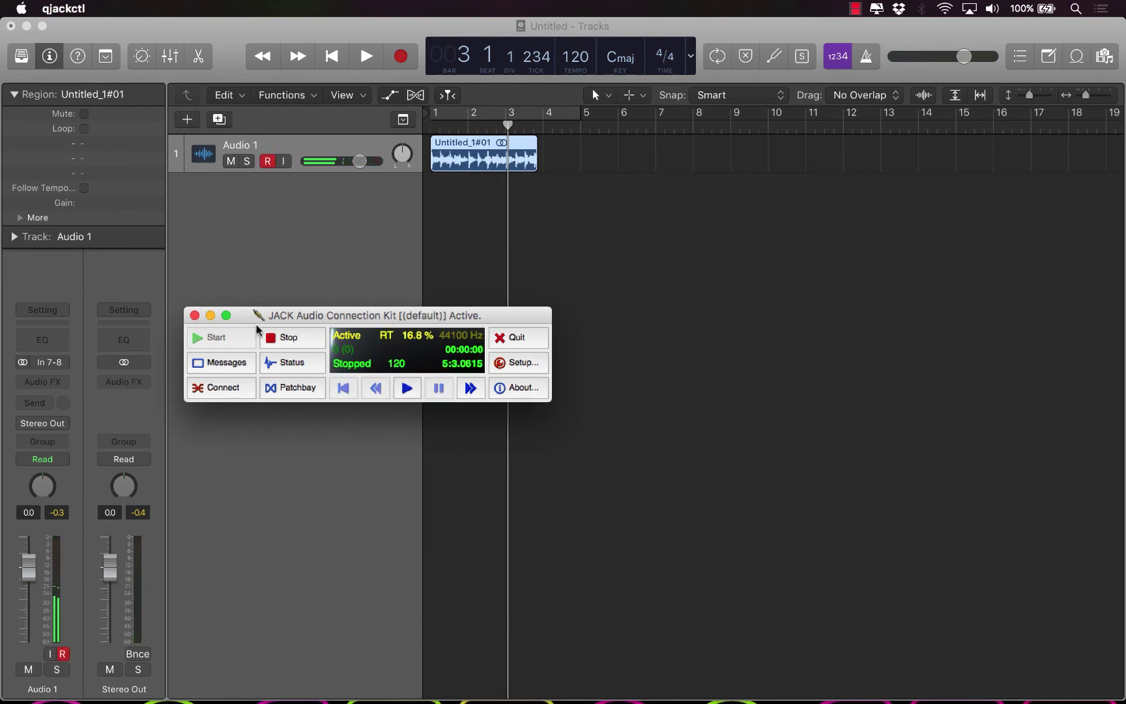
{"action": "left_click", "coordinate": [211, 315]}
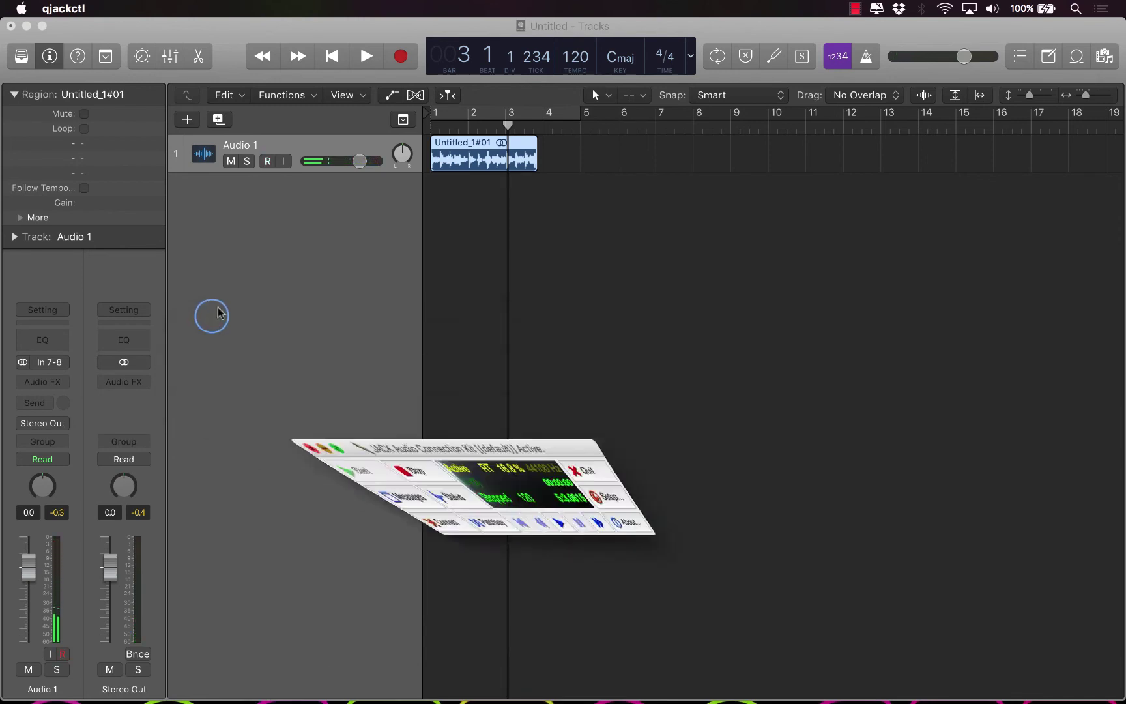
Step: Open Logic Pro X's audio device preferences and check the available output devices
{"action": "left_click", "coordinate": [363, 26]}
{"action": "left_click", "coordinate": [71, 9]}
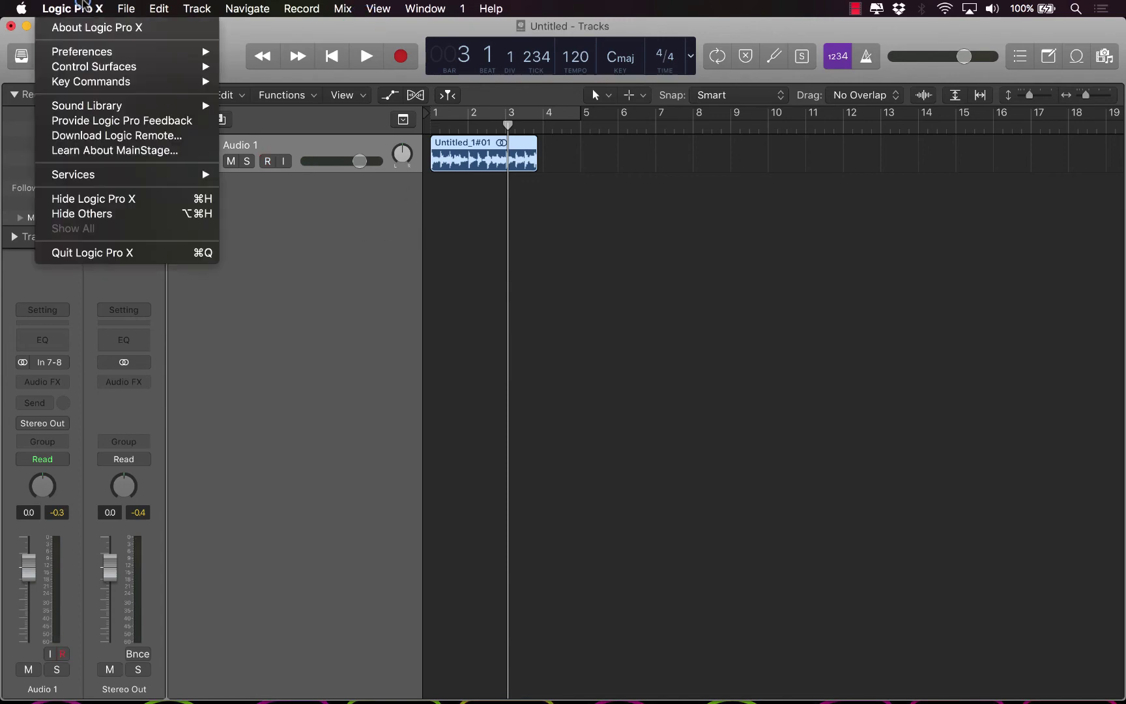
{"action": "mouse_move", "coordinate": [130, 52]}
{"action": "left_click", "coordinate": [255, 65]}
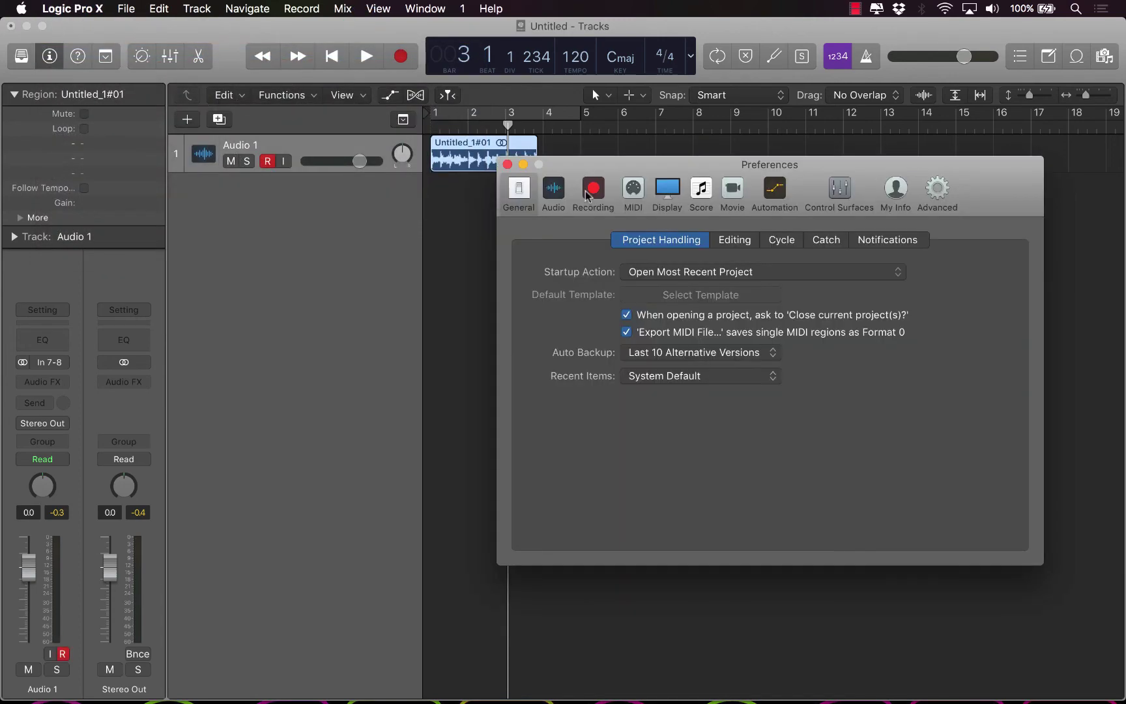
{"action": "left_click", "coordinate": [563, 192]}
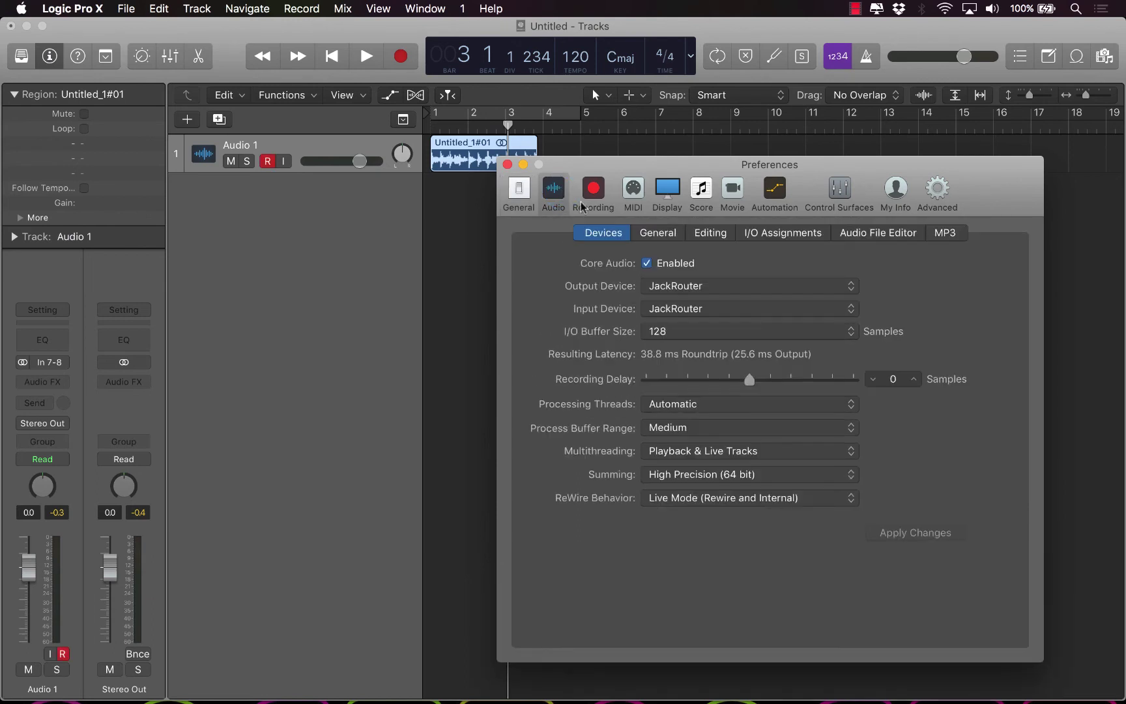
{"action": "left_click", "coordinate": [696, 288]}
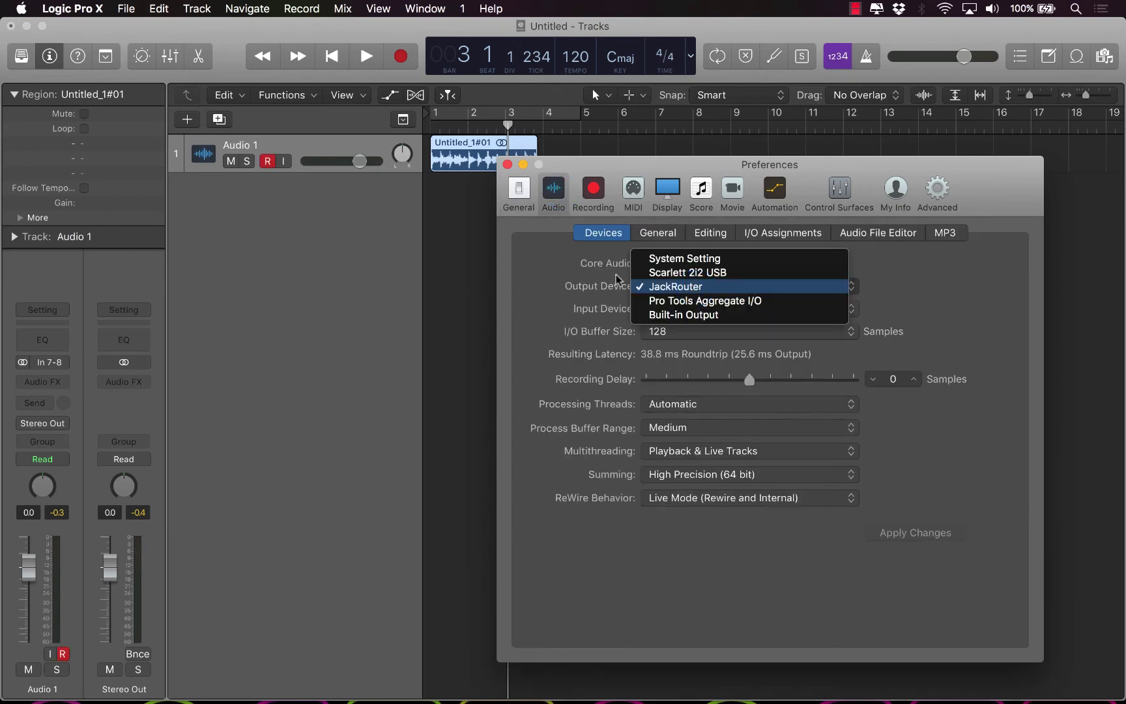
{"action": "left_click", "coordinate": [596, 266]}
Step: Disable Core Audio, keep JackRouter as the output device, and re-enable Core Audio
{"action": "left_click", "coordinate": [647, 263]}
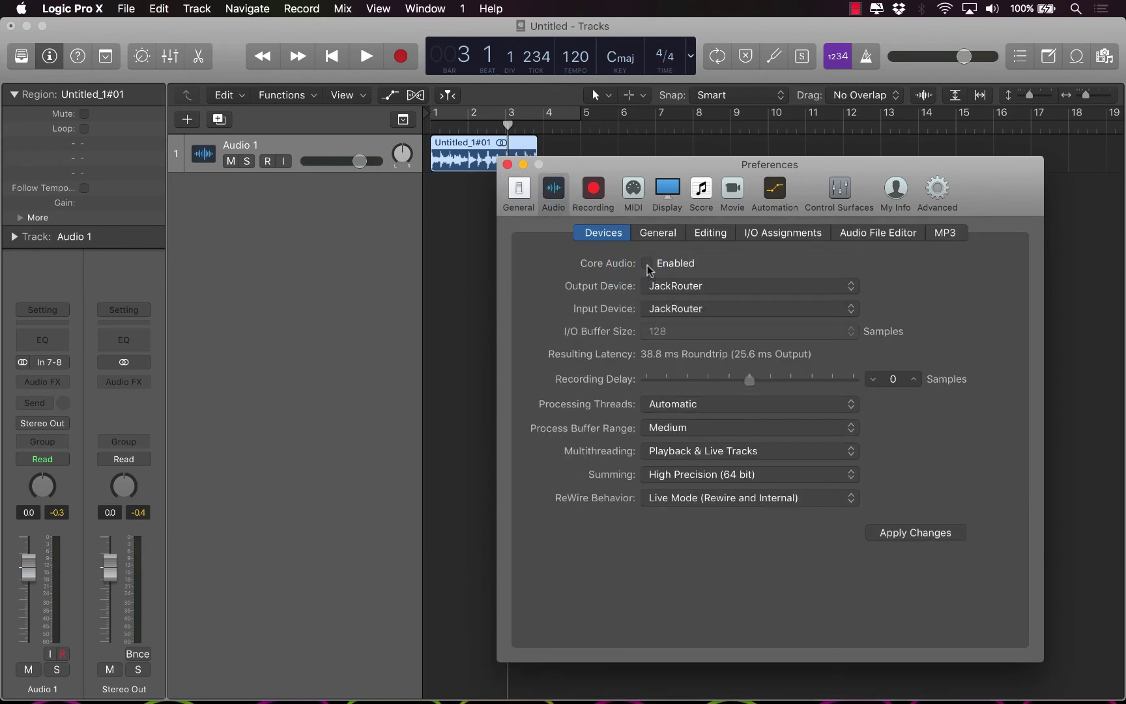
{"action": "left_click", "coordinate": [664, 290]}
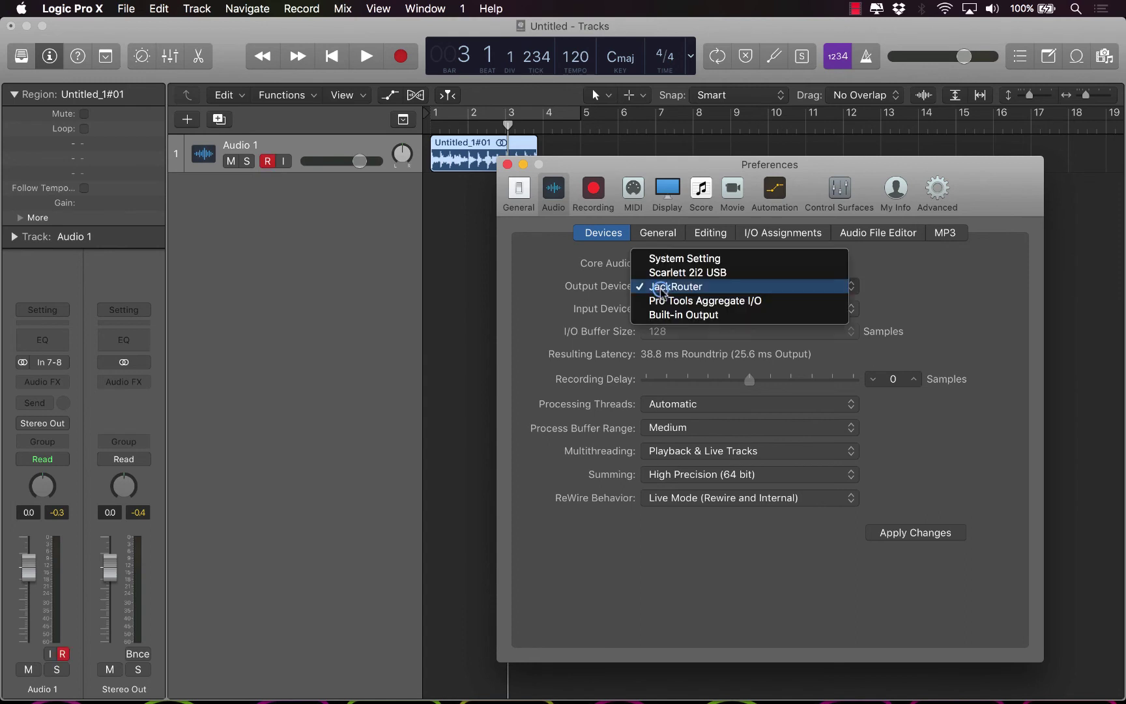
{"action": "left_click", "coordinate": [676, 289]}
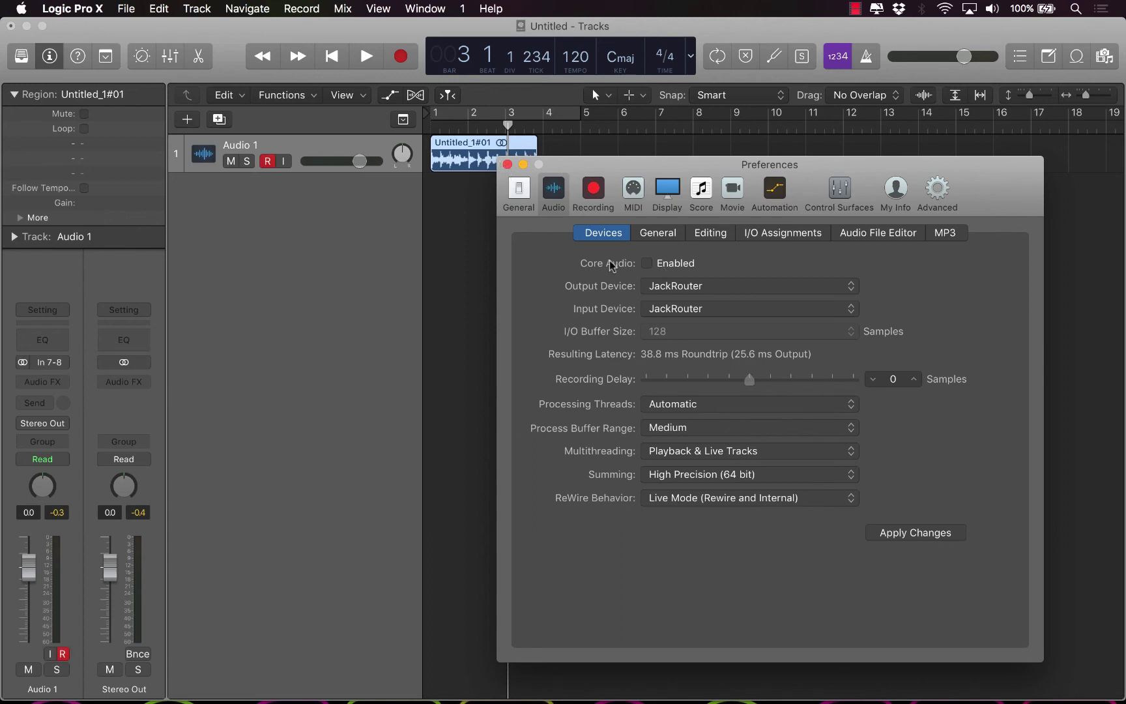
{"action": "left_click", "coordinate": [647, 264]}
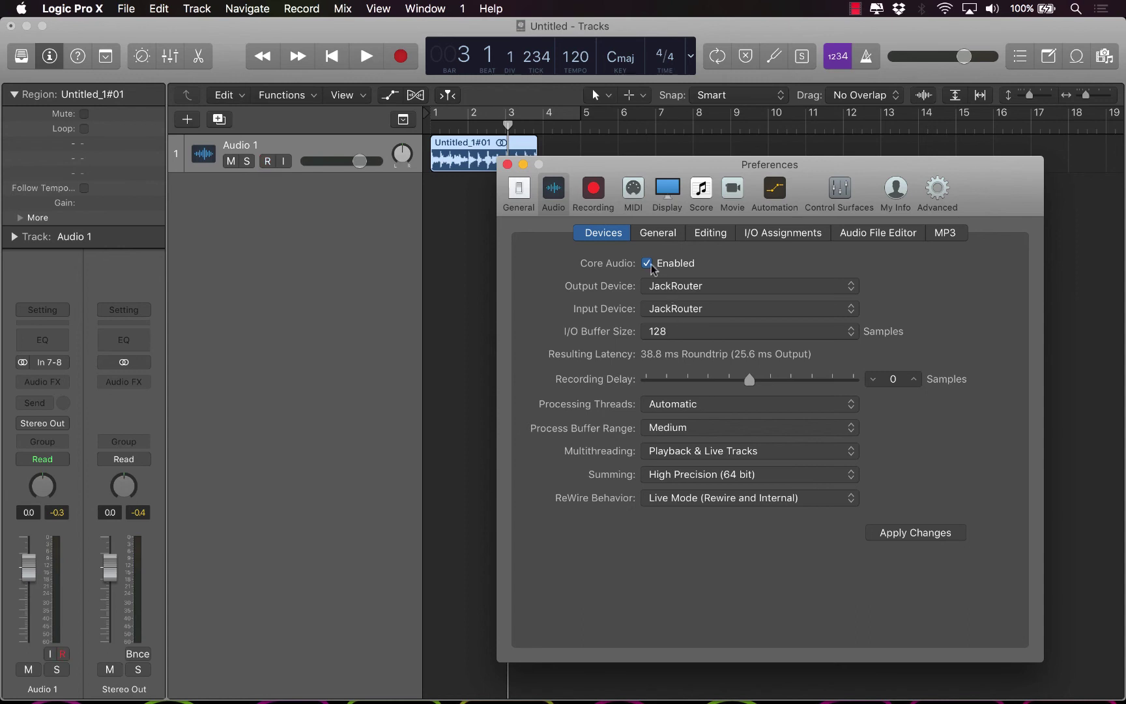
{"action": "left_click", "coordinate": [647, 262]}
{"action": "left_click", "coordinate": [647, 262]}
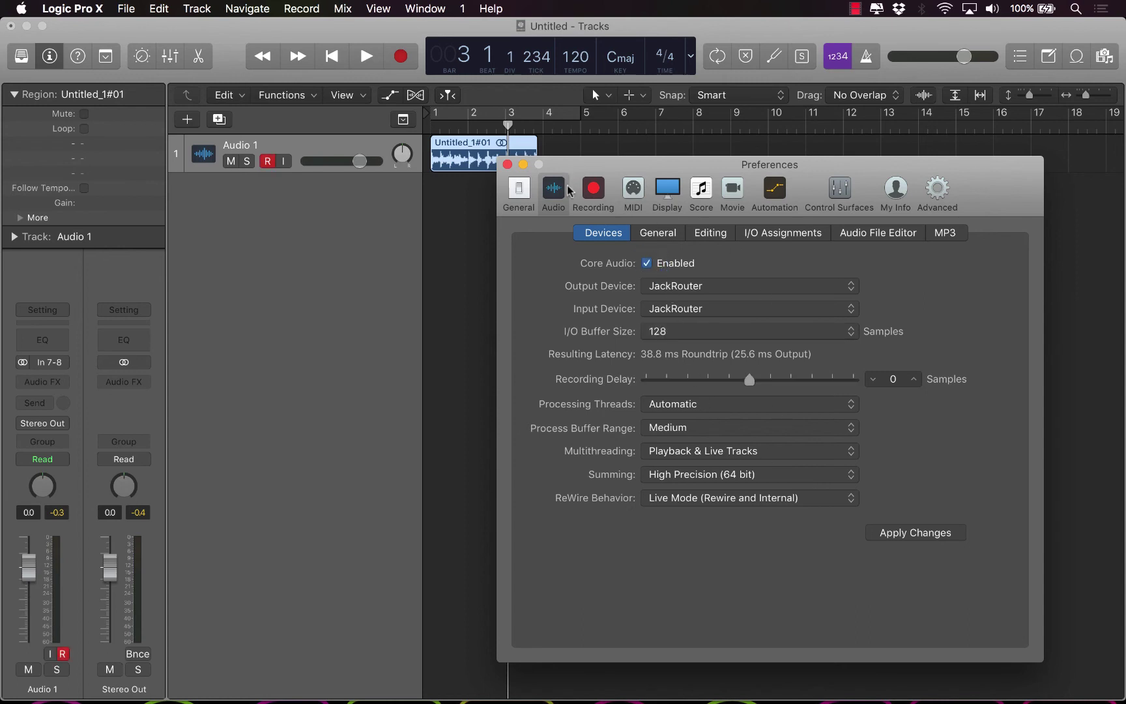
Step: Bring back the JACK control window and review the Bitwig Studio arrangement before returning to the Logic Pro X desktop
{"action": "left_click", "coordinate": [692, 694]}
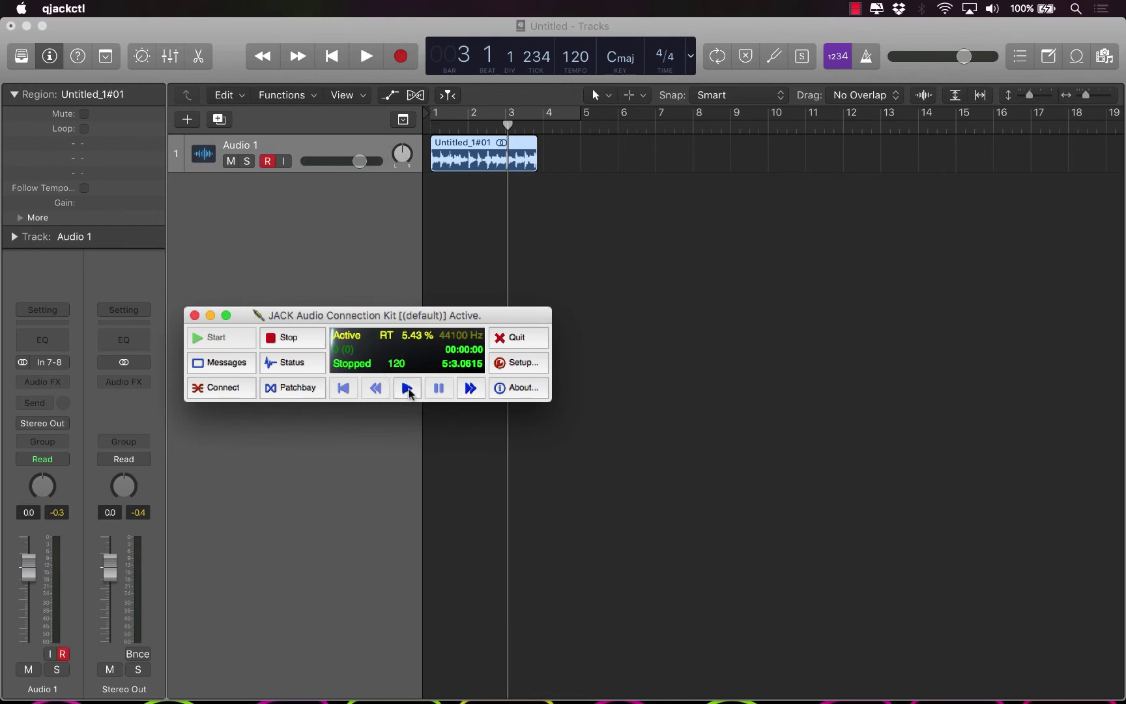
{"action": "left_click_drag", "start_coordinate": [361, 314], "coordinate": [532, 342]}
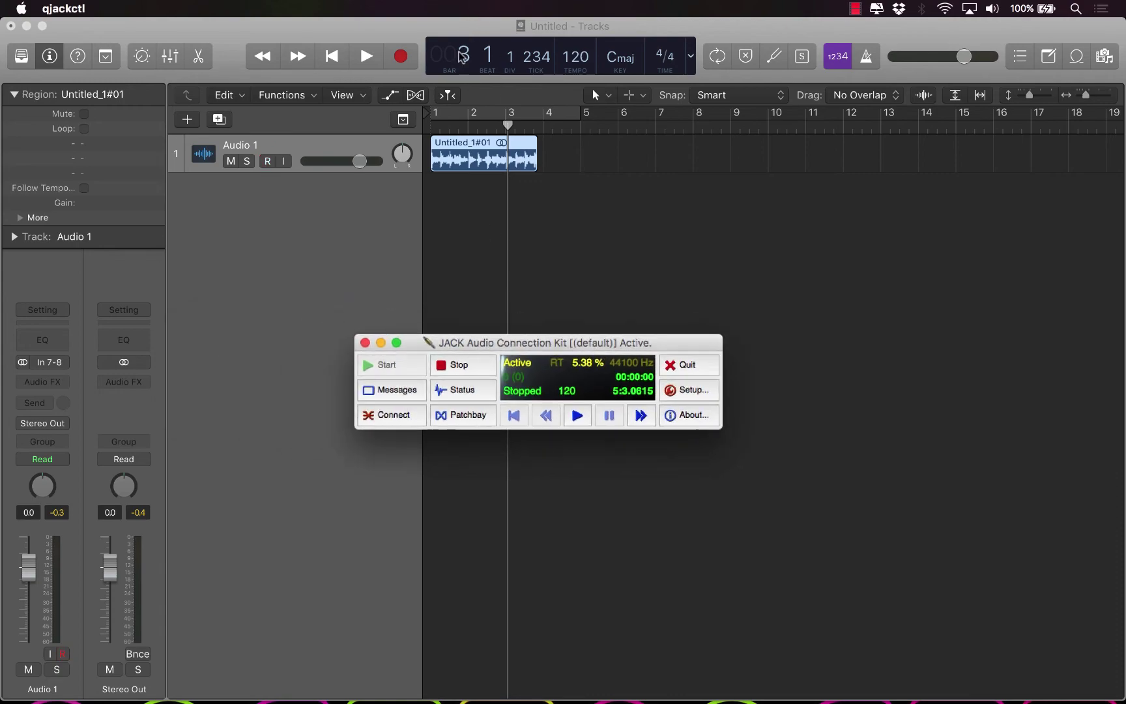
{"action": "key", "text": "ctrl+Left"}
{"action": "key", "text": "ctrl+Left"}
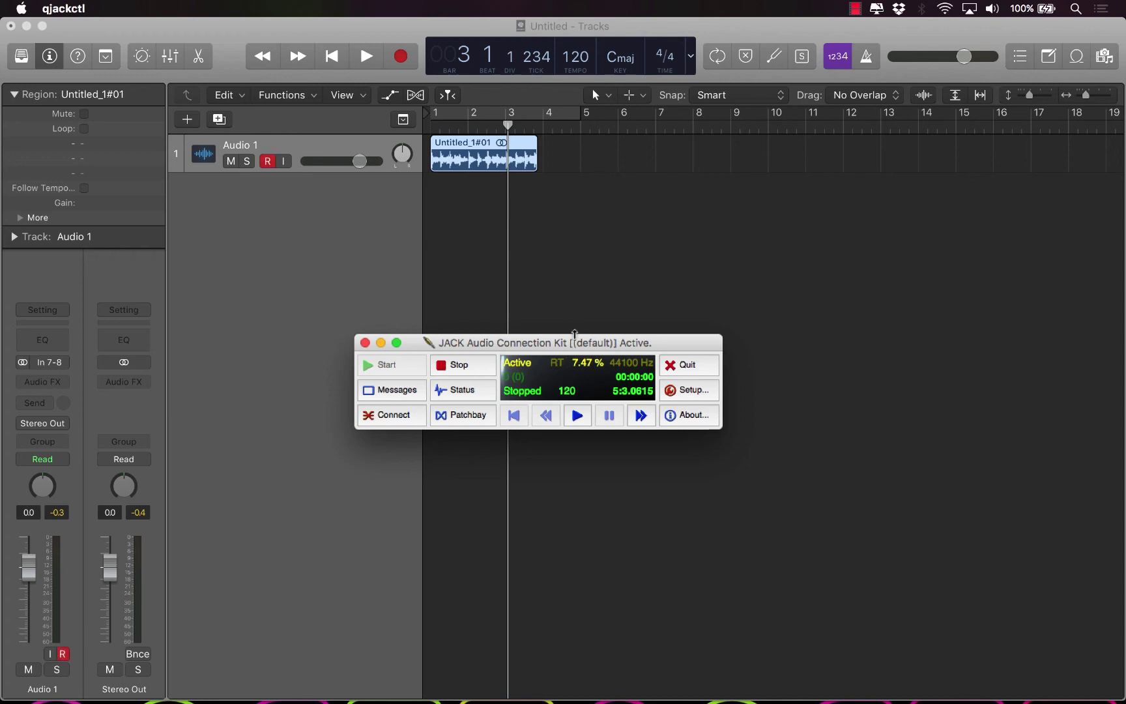
{"action": "left_click_drag", "start_coordinate": [574, 334], "coordinate": [418, 326]}
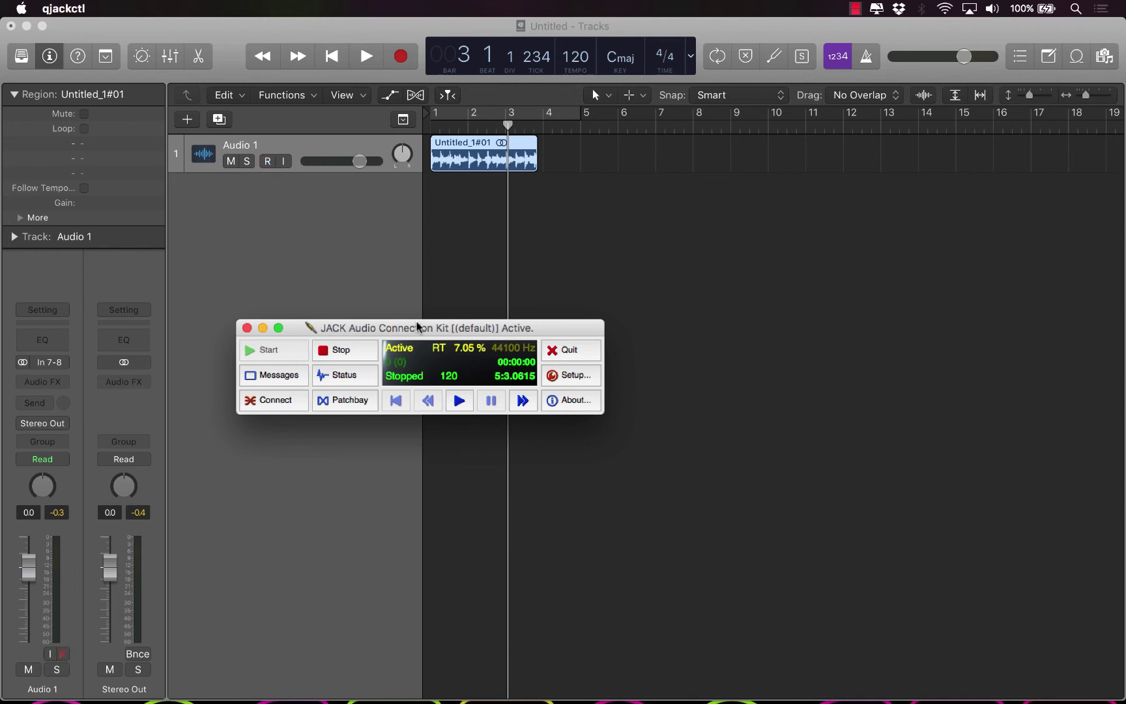
{"action": "key", "text": "ctrl+Left"}
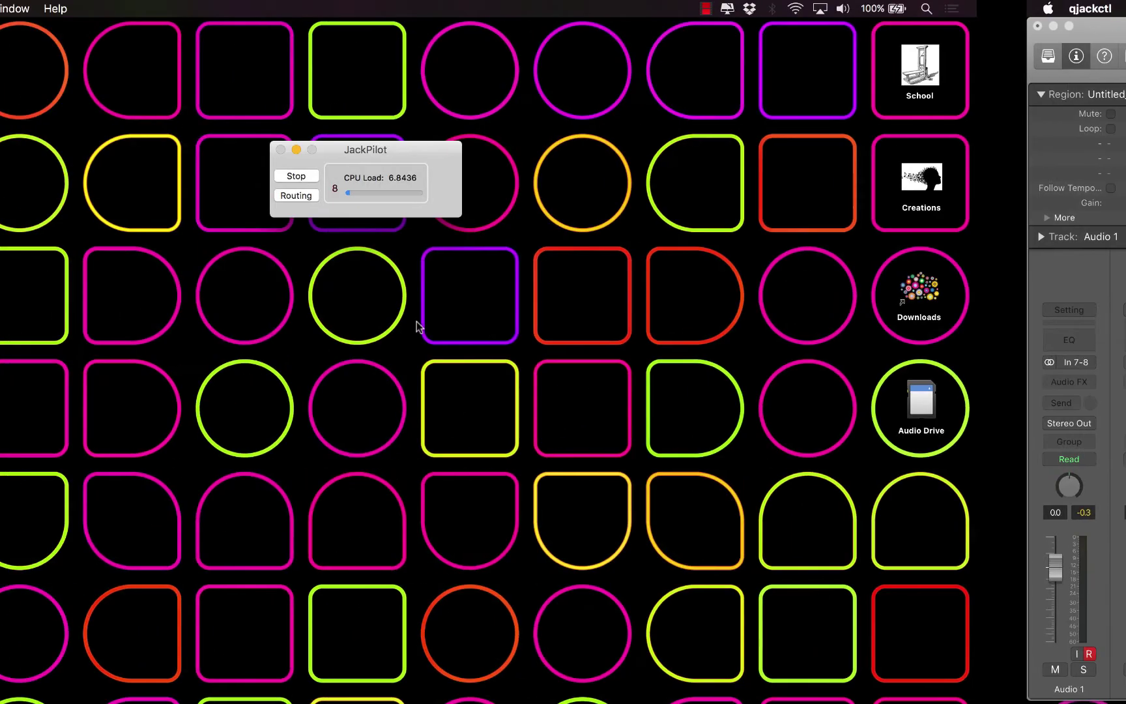
{"action": "key", "text": "ctrl+Left"}
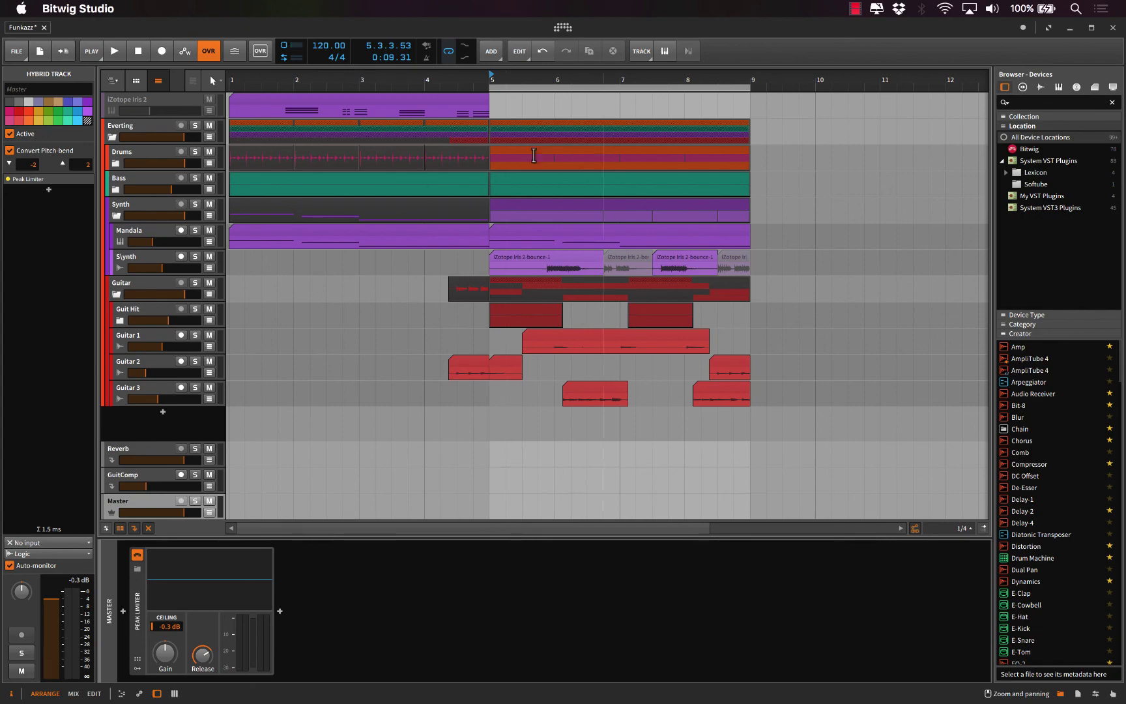
{"action": "key", "text": "ctrl+Right"}
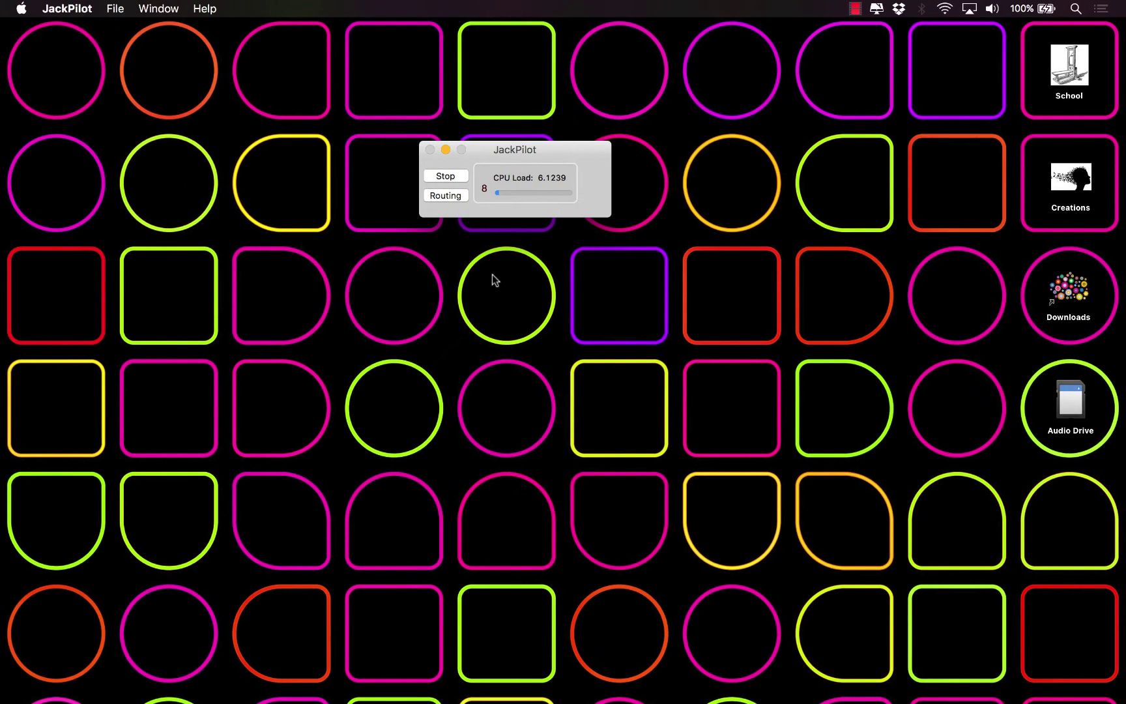
{"action": "key", "text": "ctrl+Right"}
Step: Examine Bitwig Studio's output ports in the JACK audio connections, then close the Connections window
{"action": "left_click", "coordinate": [290, 399]}
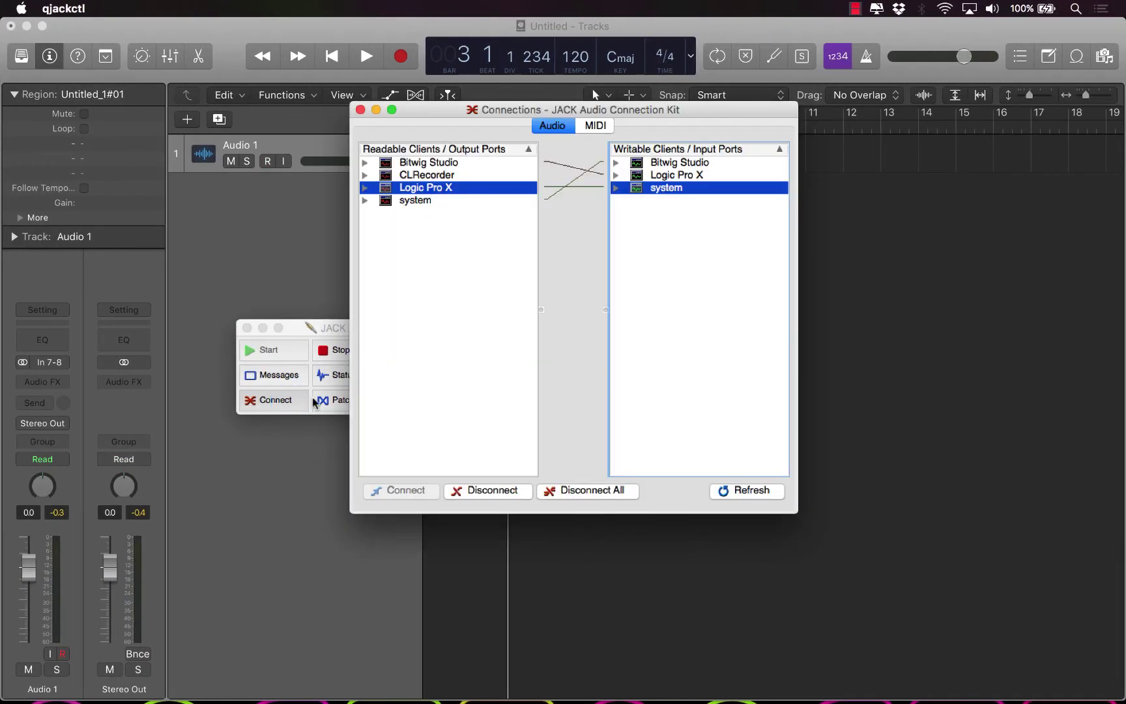
{"action": "left_click", "coordinate": [365, 162]}
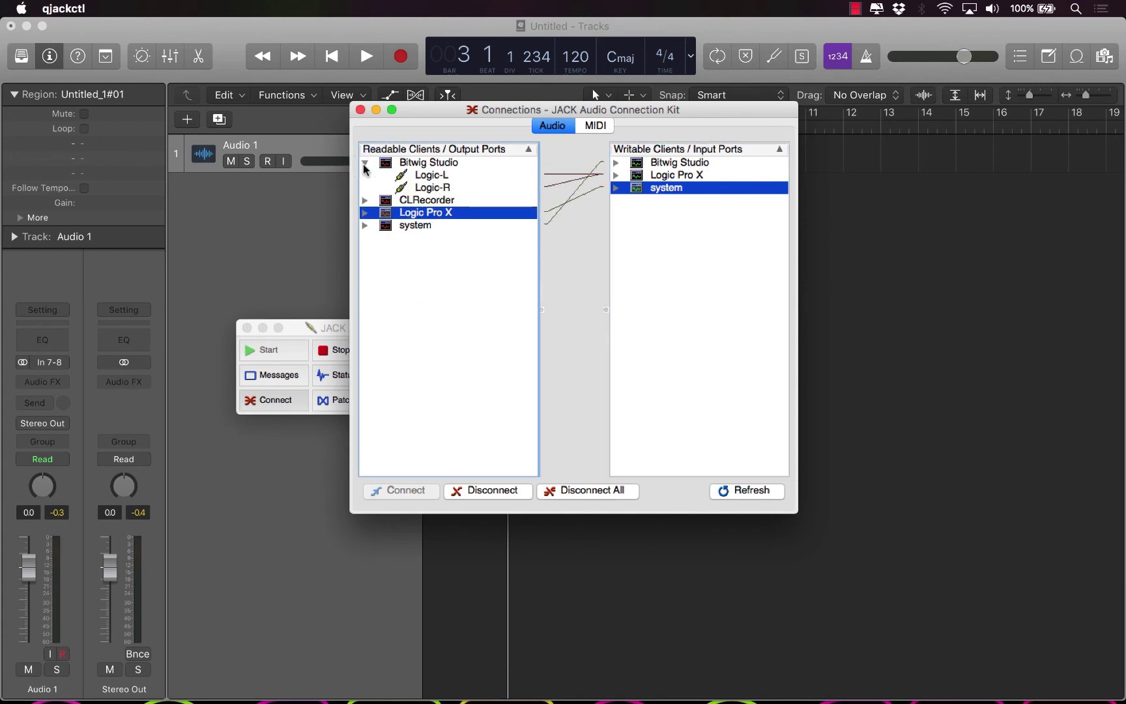
{"action": "left_click", "coordinate": [365, 162]}
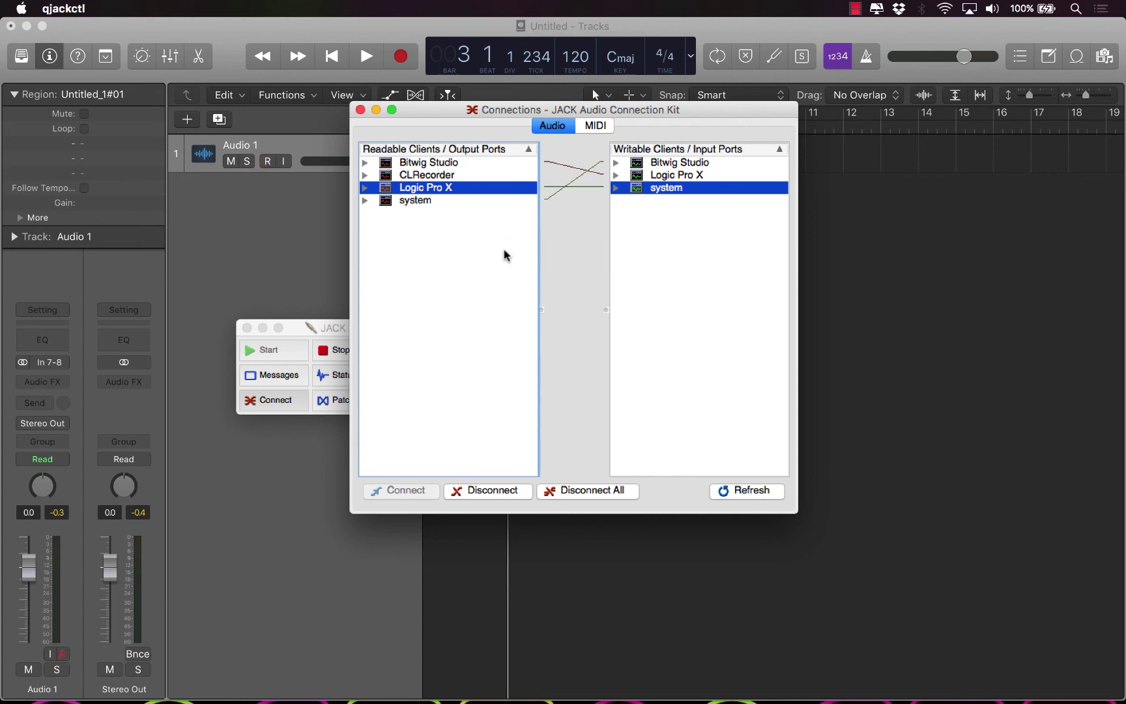
{"action": "left_click", "coordinate": [359, 109]}
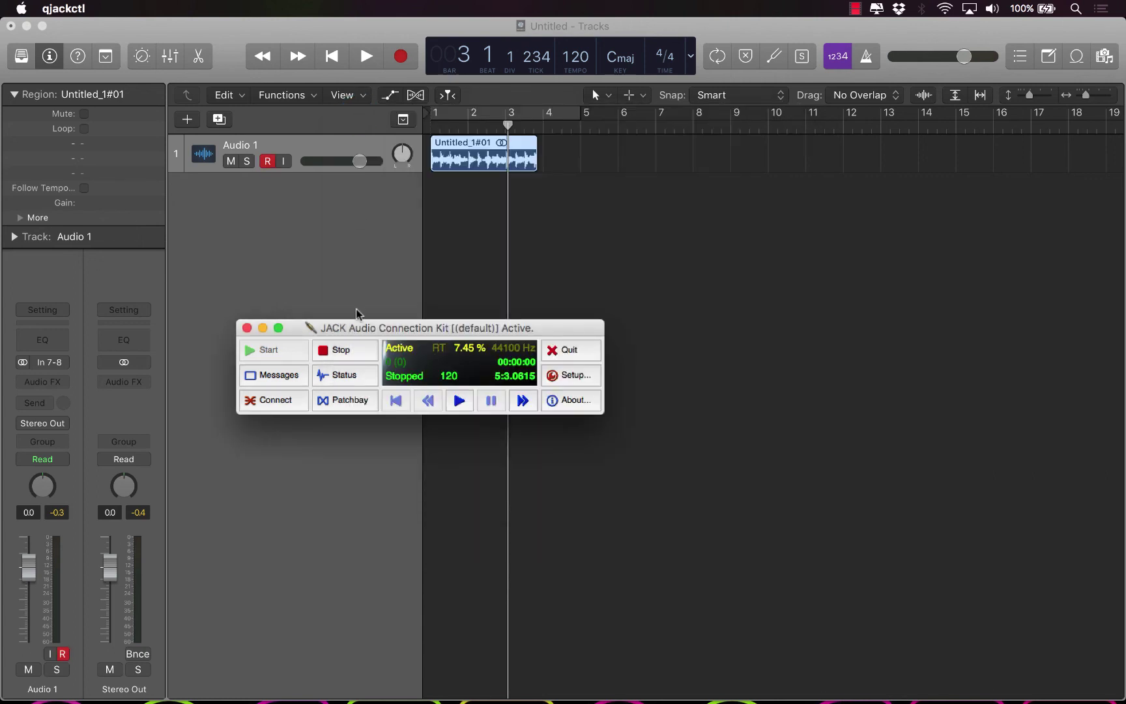
Step: Move the JACK control window aside and examine the introductory sections of the Demystifying JACK guide in the web browser
{"action": "left_click_drag", "start_coordinate": [358, 327], "coordinate": [593, 363]}
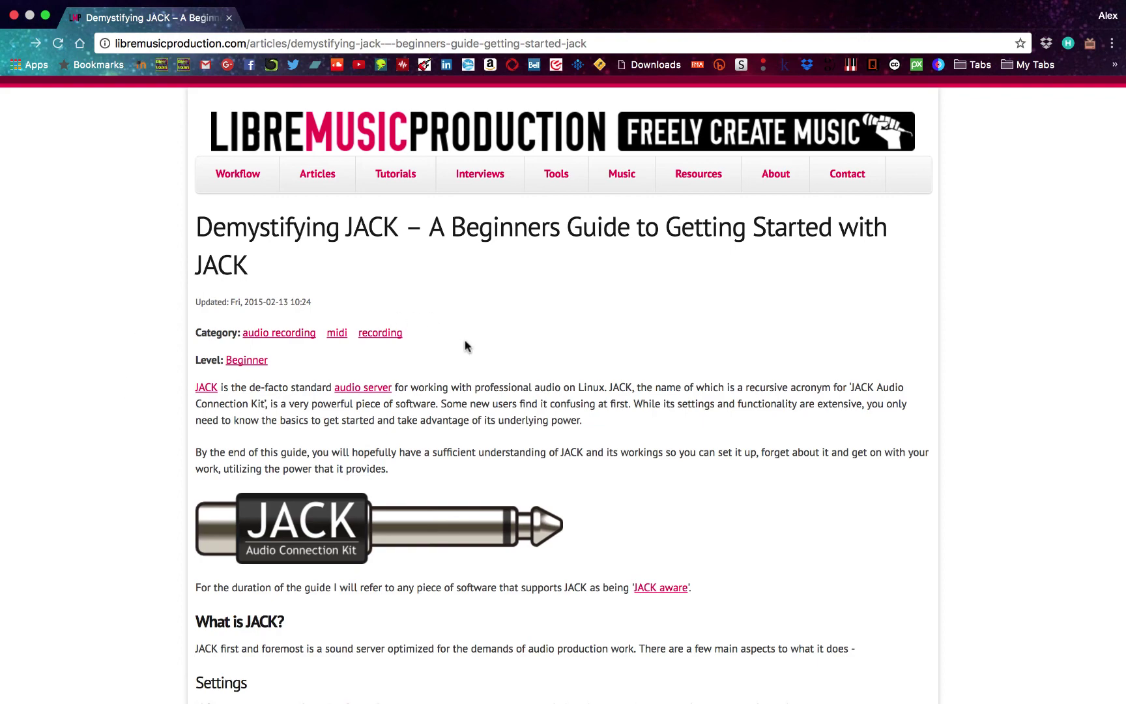
{"action": "scroll", "coordinate": [183, 387], "scroll_direction": "down", "scroll_amount": 7}
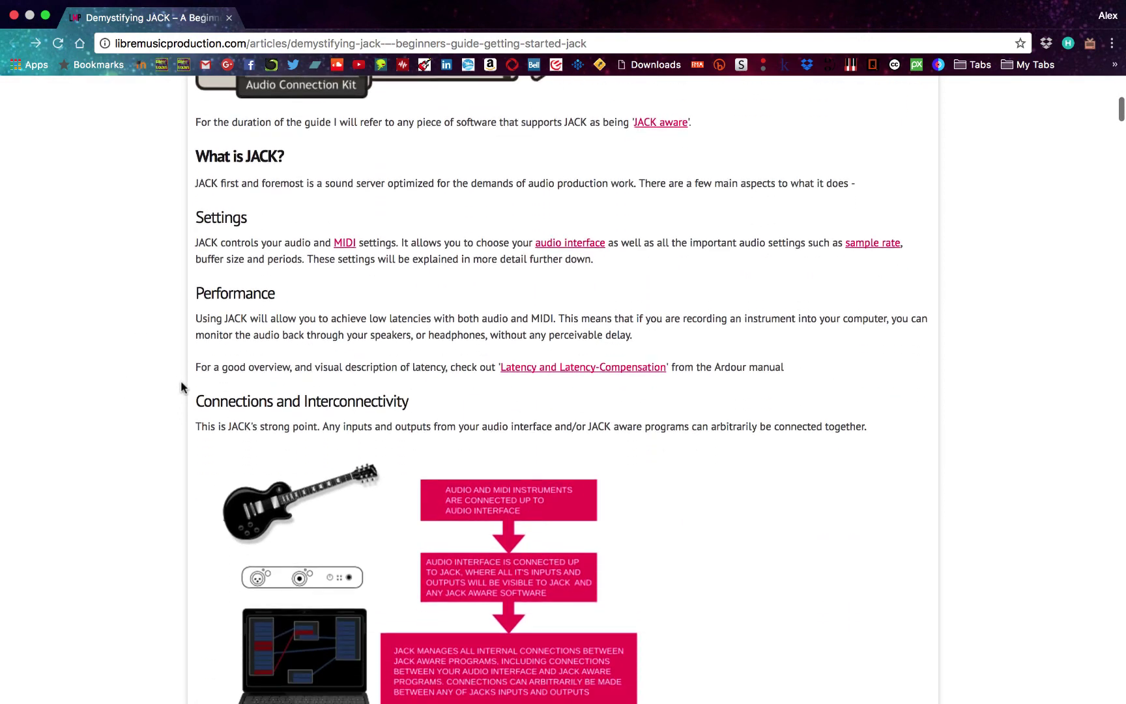
{"action": "scroll", "coordinate": [182, 387], "scroll_direction": "down", "scroll_amount": 7}
{"action": "scroll", "coordinate": [182, 387], "scroll_direction": "up", "scroll_amount": 14}
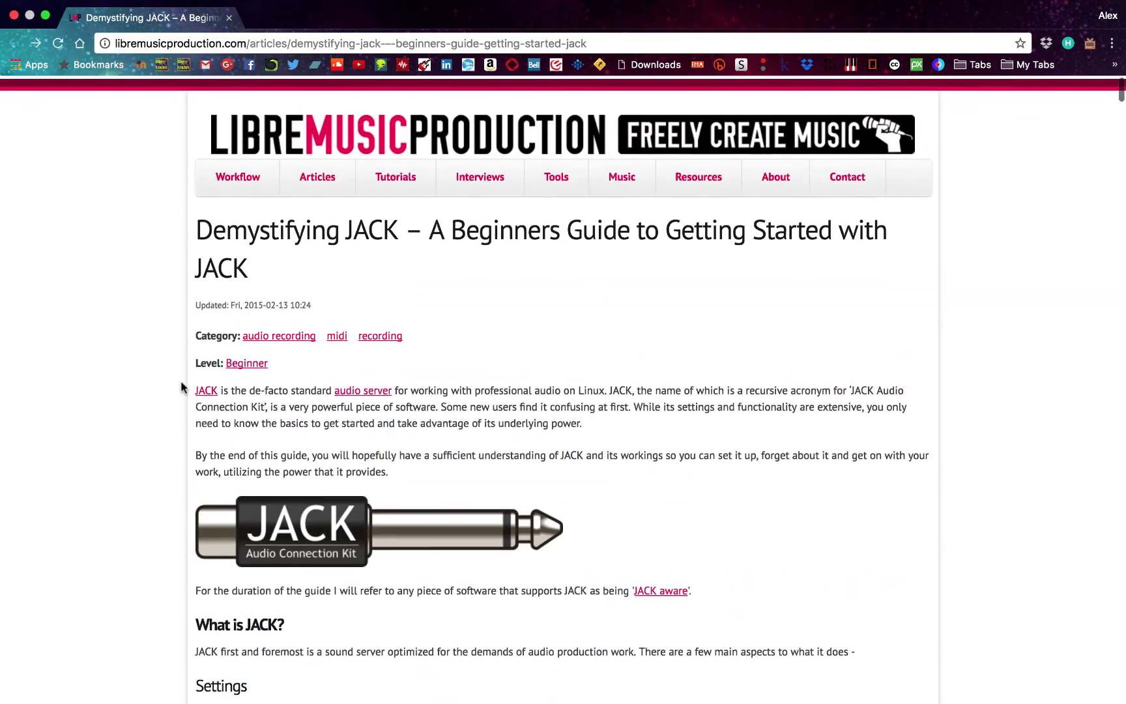
{"action": "scroll", "coordinate": [182, 387], "scroll_direction": "down", "scroll_amount": 2}
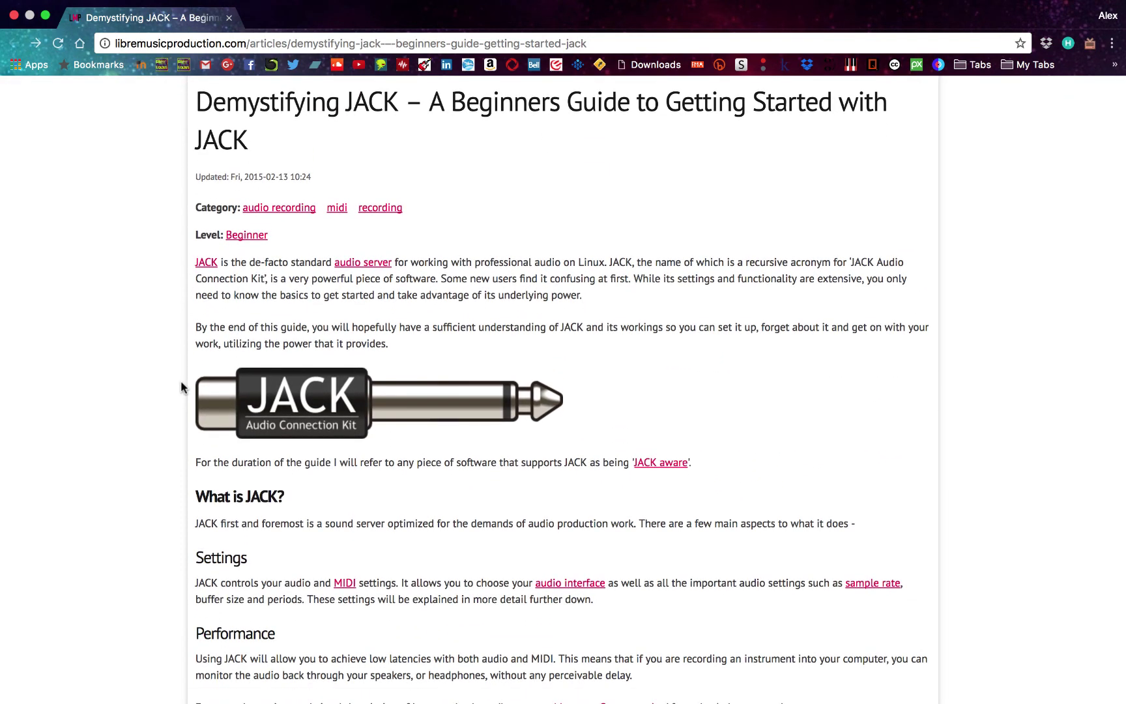
{"action": "scroll", "coordinate": [182, 387], "scroll_direction": "down", "scroll_amount": 4}
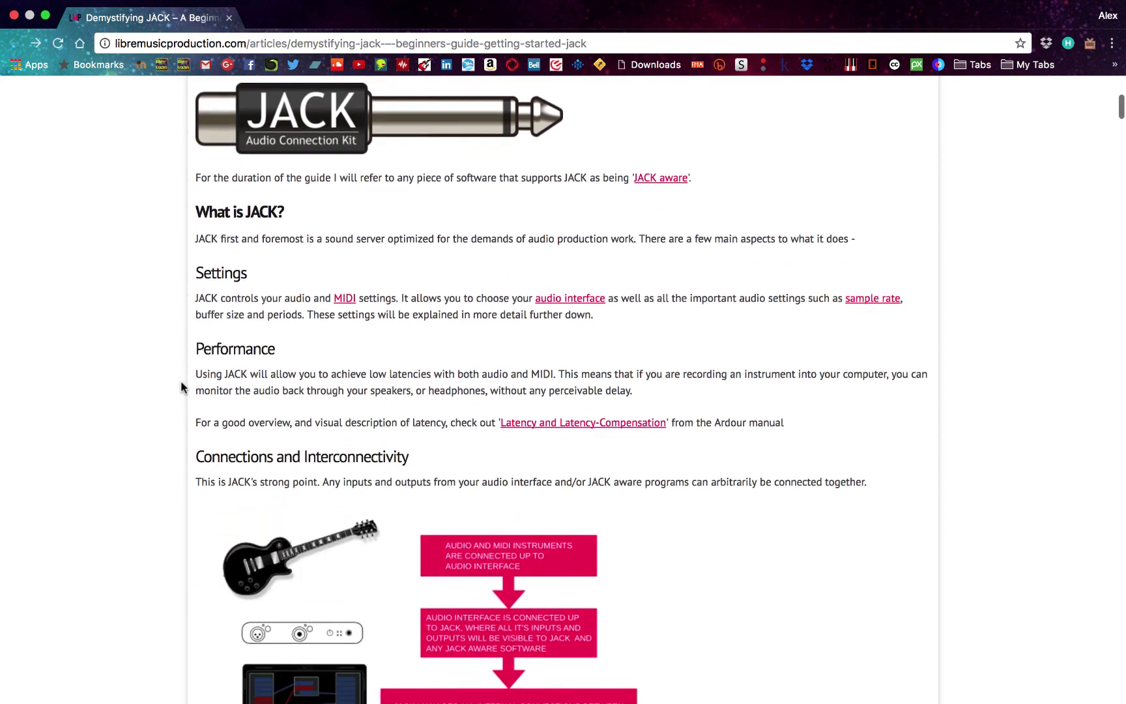
{"action": "scroll", "coordinate": [182, 387], "scroll_direction": "up", "scroll_amount": 4}
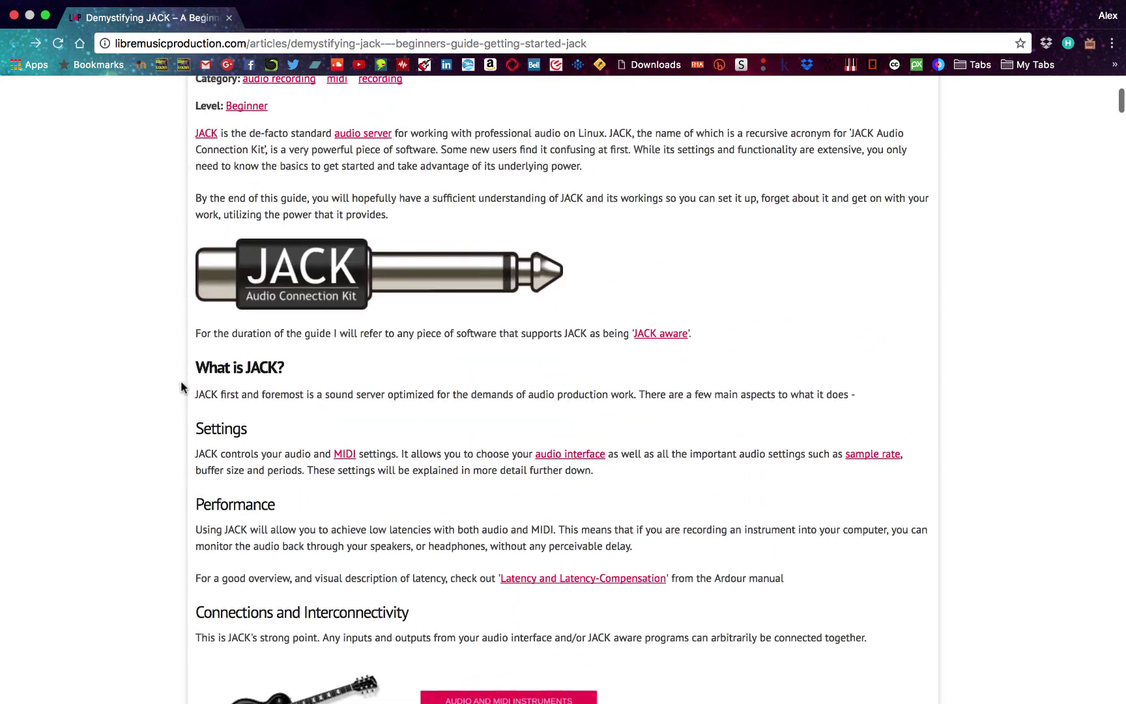
{"action": "scroll", "coordinate": [164, 202], "scroll_direction": "up", "scroll_amount": 2}
{"action": "scroll", "coordinate": [164, 202], "scroll_direction": "up", "scroll_amount": 1}
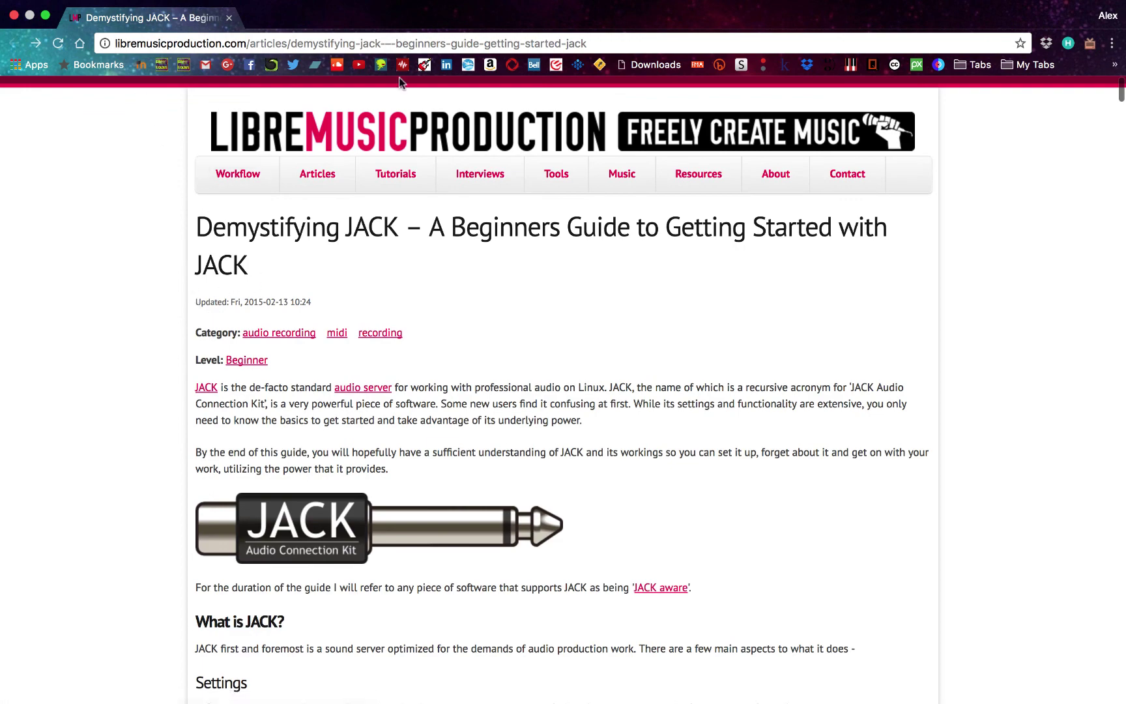
Step: Skim the guide's sections on sync, JACK managers, setup steps and making connections, including the Patchage connection overview
{"action": "scroll", "coordinate": [541, 447], "scroll_direction": "down", "scroll_amount": 10}
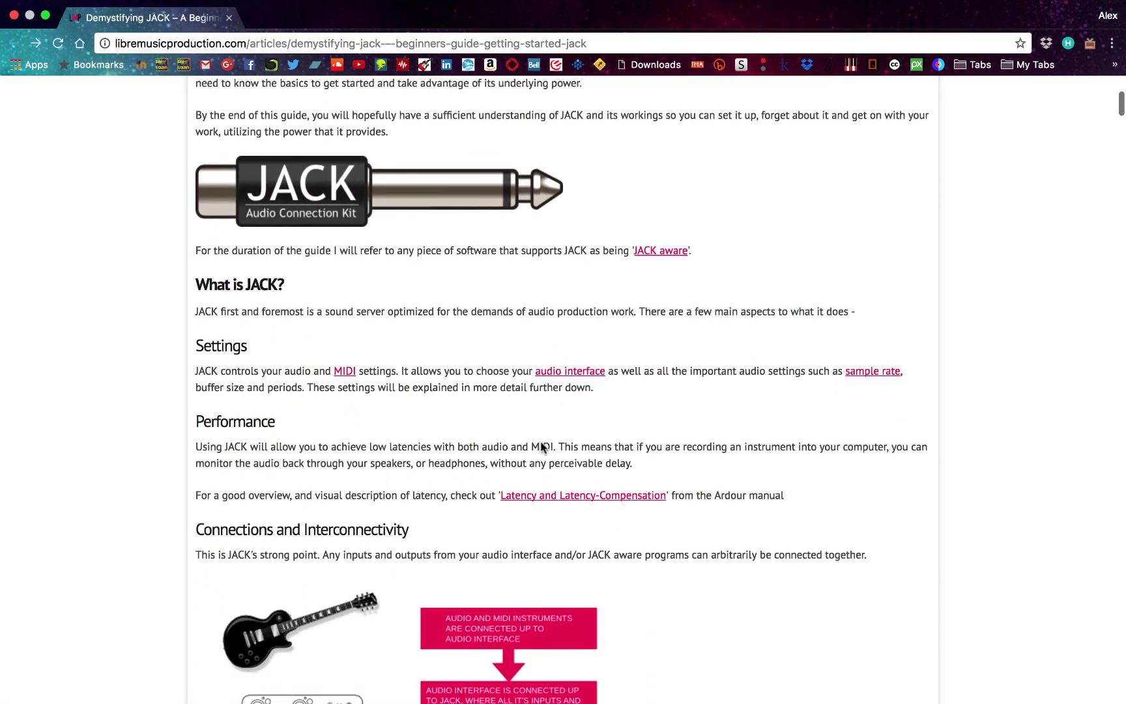
{"action": "scroll", "coordinate": [542, 447], "scroll_direction": "down", "scroll_amount": 18}
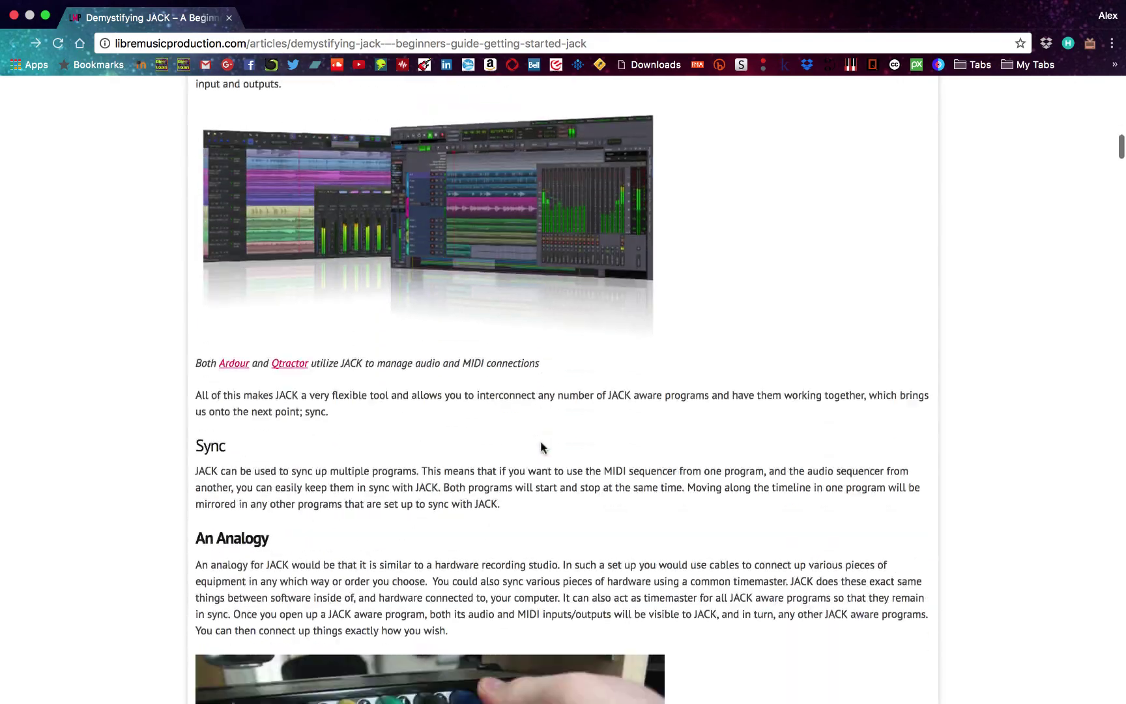
{"action": "scroll", "coordinate": [540, 447], "scroll_direction": "down", "scroll_amount": 20}
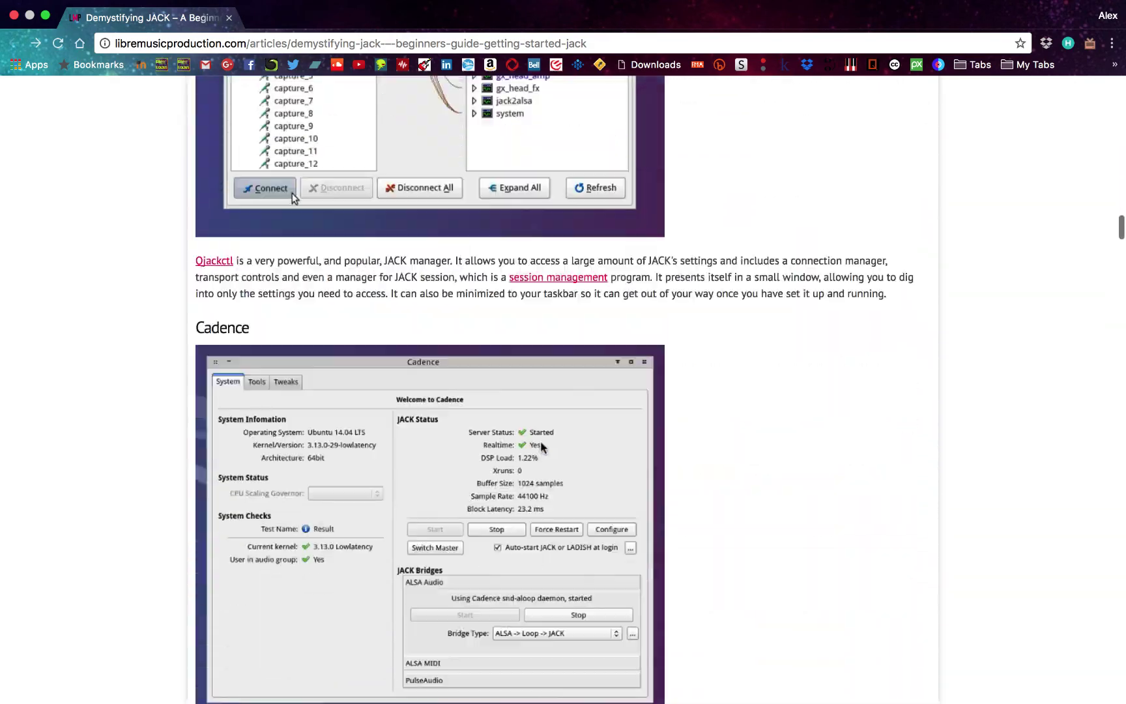
{"action": "scroll", "coordinate": [540, 446], "scroll_direction": "down", "scroll_amount": 20}
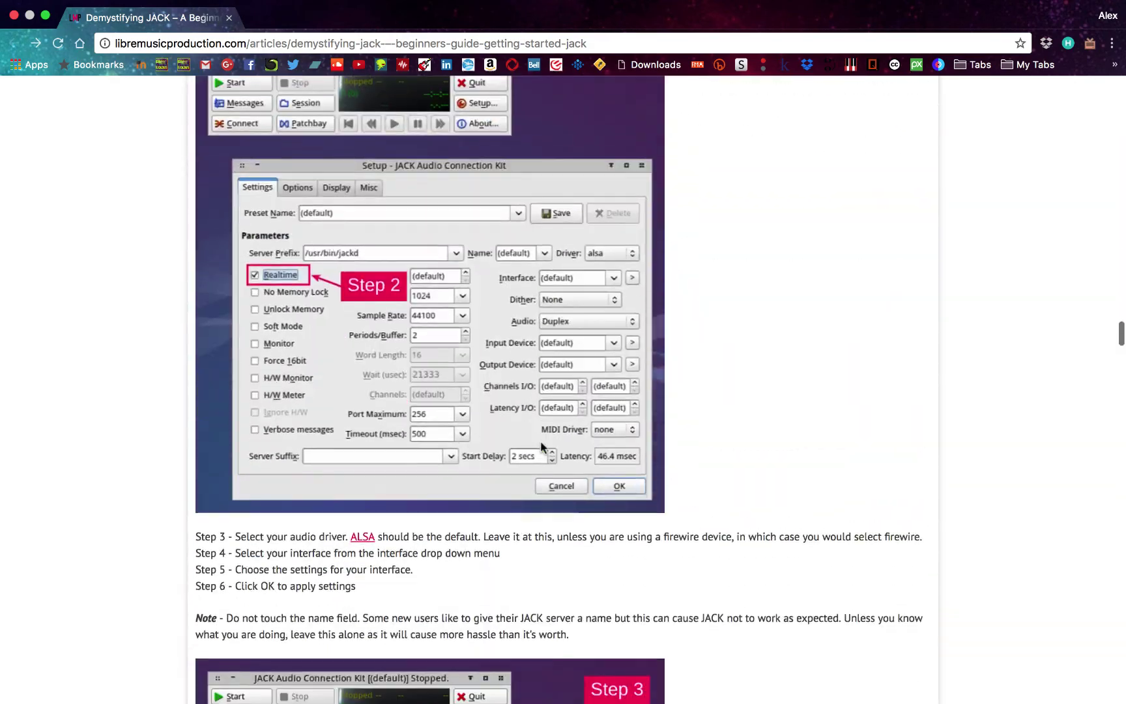
{"action": "scroll", "coordinate": [541, 444], "scroll_direction": "down", "scroll_amount": 20}
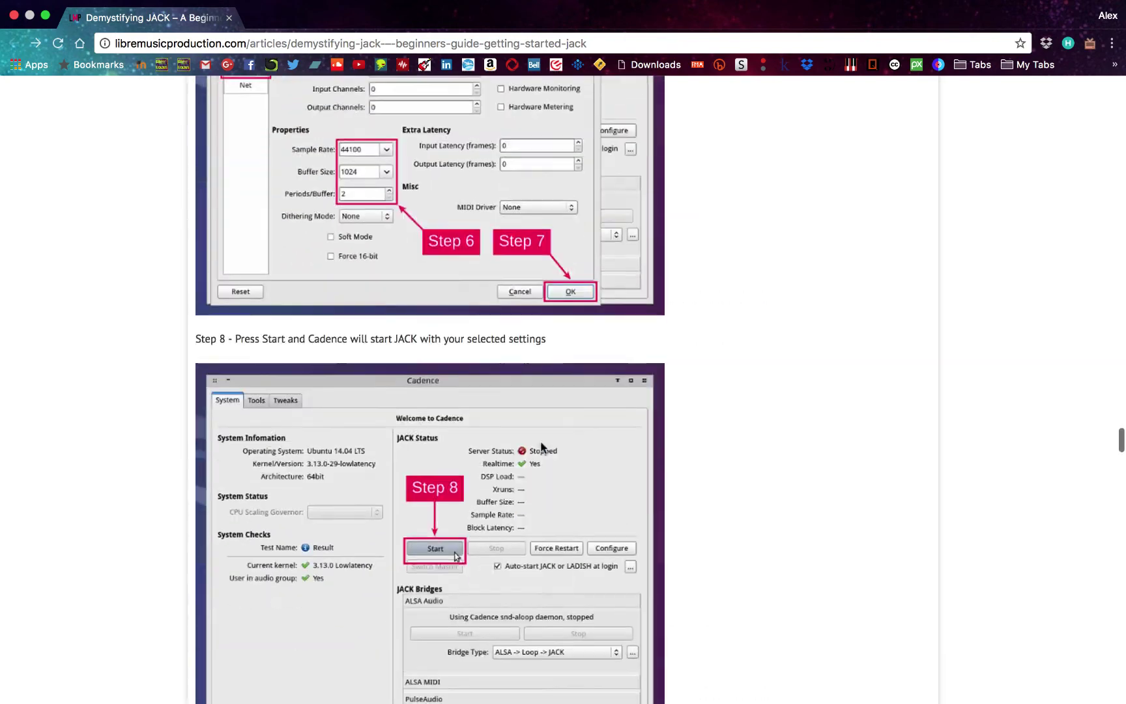
{"action": "scroll", "coordinate": [542, 438], "scroll_direction": "down", "scroll_amount": 20}
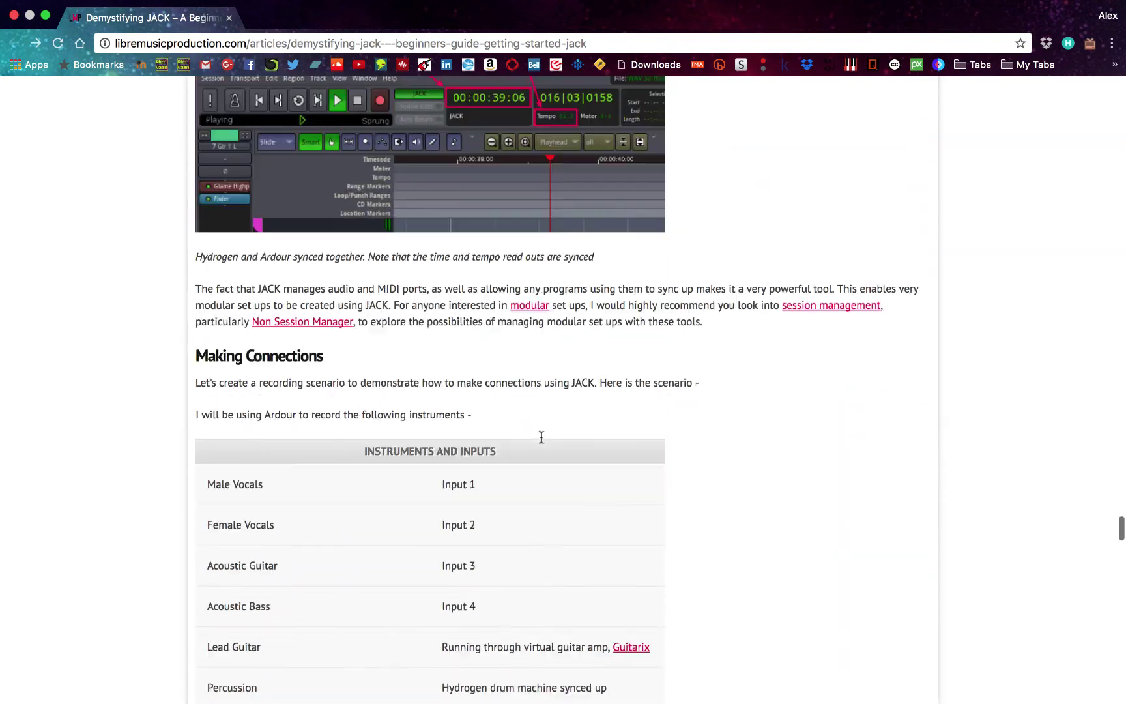
{"action": "scroll", "coordinate": [540, 436], "scroll_direction": "down", "scroll_amount": 6}
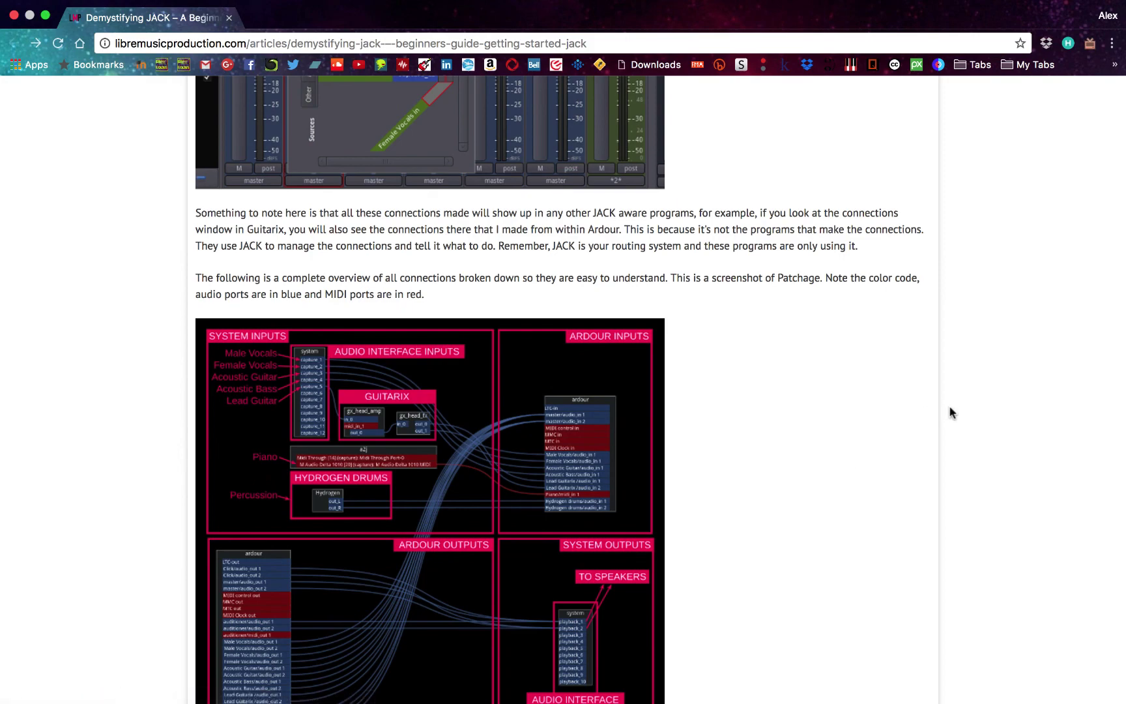
{"action": "scroll", "coordinate": [942, 436], "scroll_direction": "down", "scroll_amount": 15}
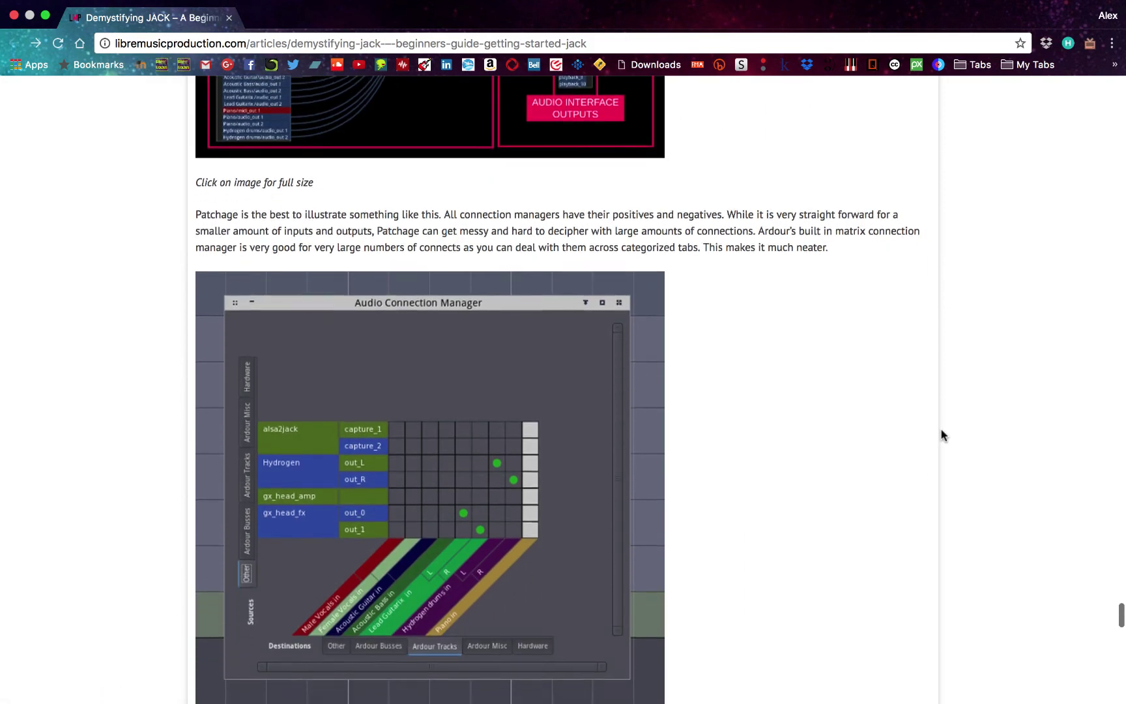
{"action": "scroll", "coordinate": [942, 436], "scroll_direction": "up", "scroll_amount": 20}
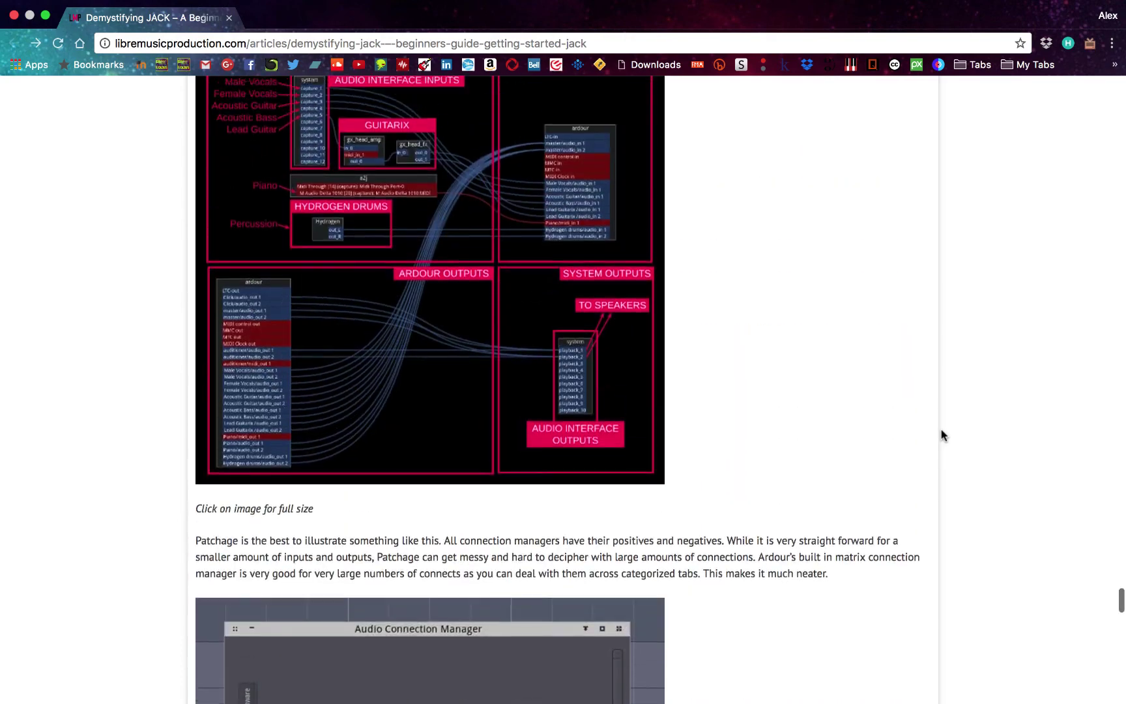
{"action": "scroll", "coordinate": [943, 435], "scroll_direction": "up", "scroll_amount": 10}
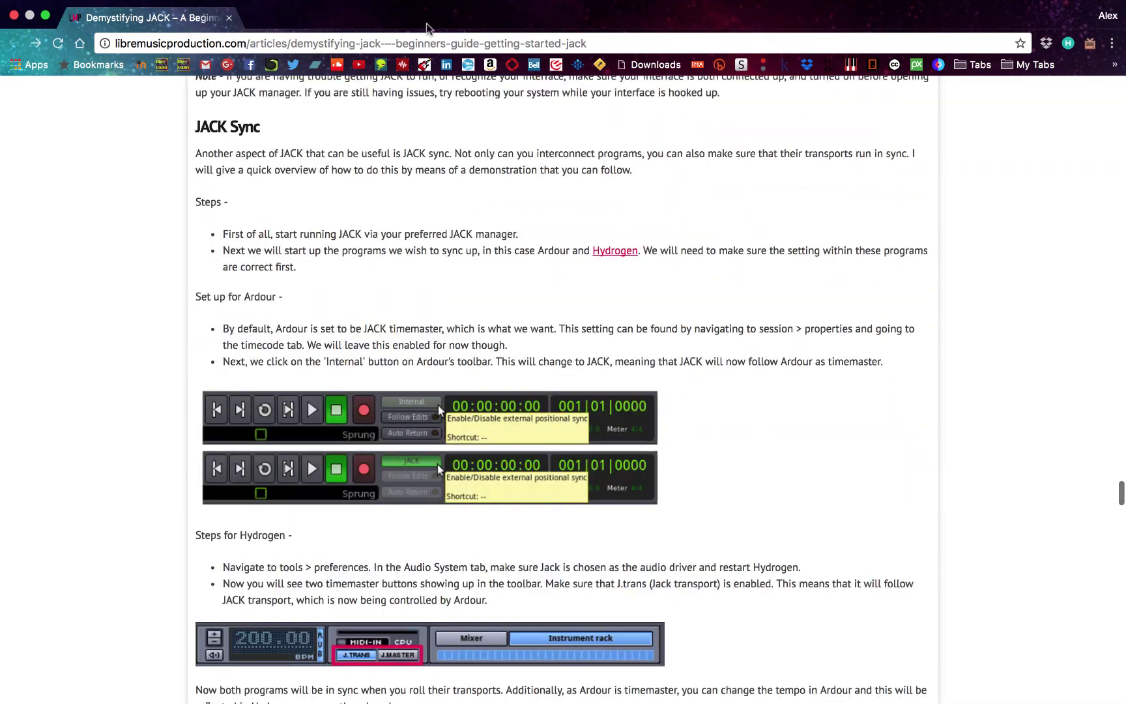
Step: Highlight the guide's web address and look back through its JACK Managers and JACK Aware sections
{"action": "left_click", "coordinate": [446, 43]}
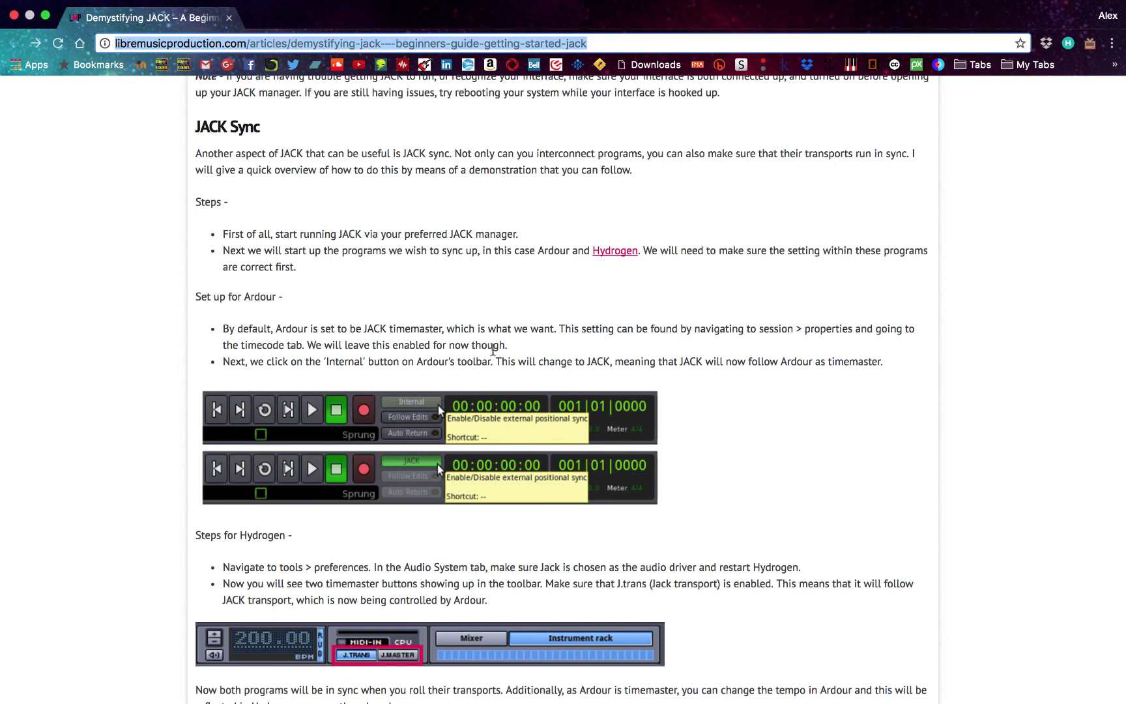
{"action": "scroll", "coordinate": [773, 243], "scroll_direction": "up", "scroll_amount": 20}
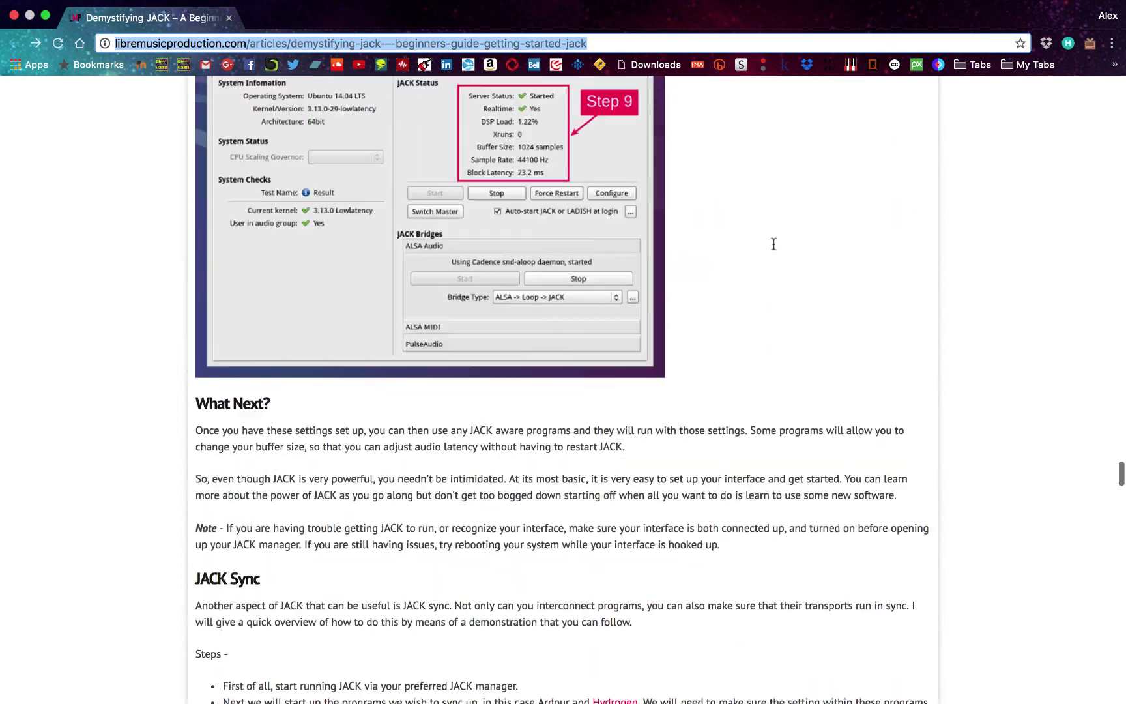
{"action": "scroll", "coordinate": [773, 243], "scroll_direction": "up", "scroll_amount": 20}
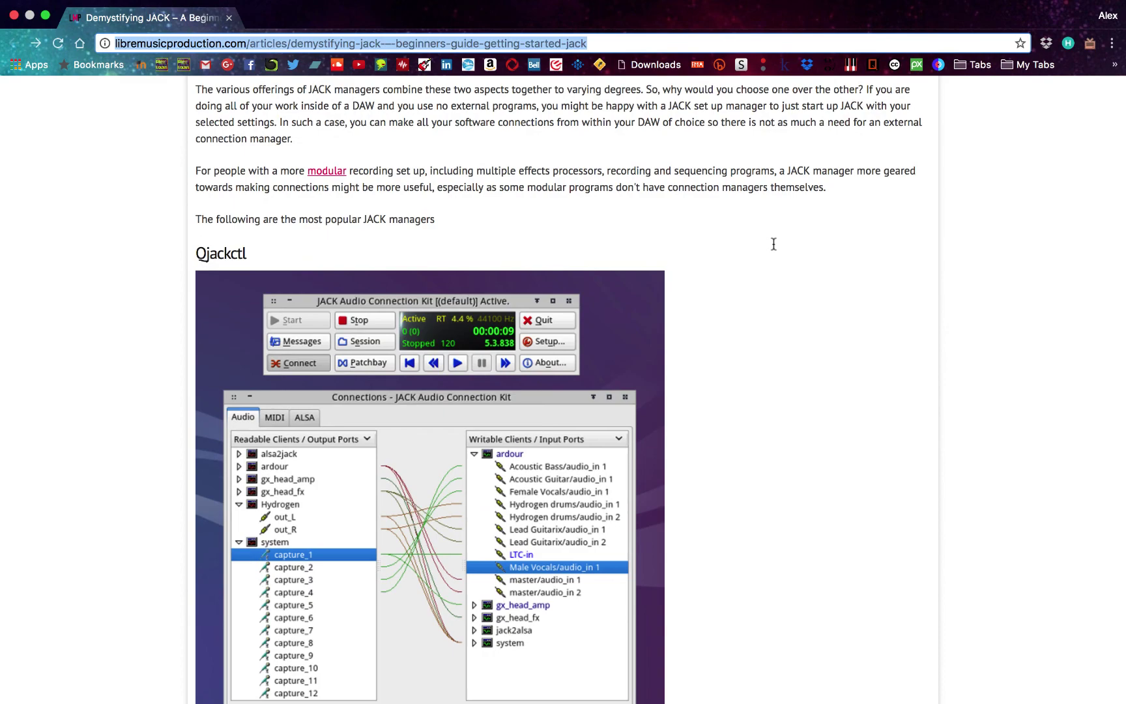
{"action": "scroll", "coordinate": [773, 243], "scroll_direction": "up", "scroll_amount": 8}
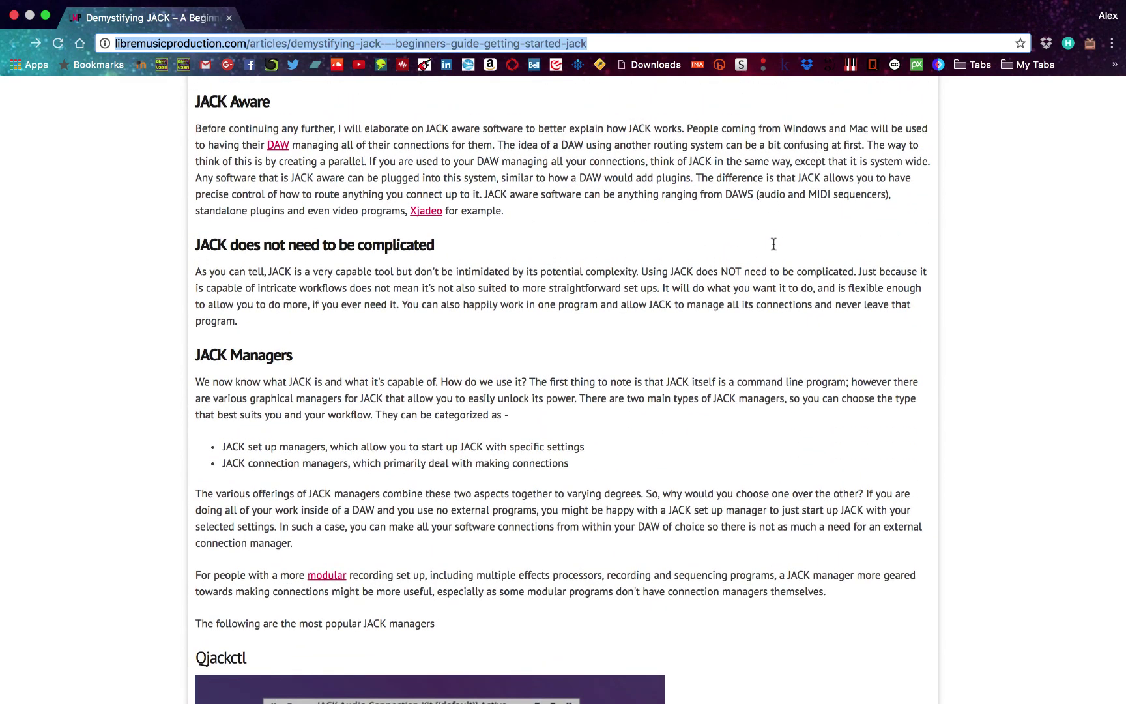
{"action": "scroll", "coordinate": [760, 237], "scroll_direction": "up", "scroll_amount": 10}
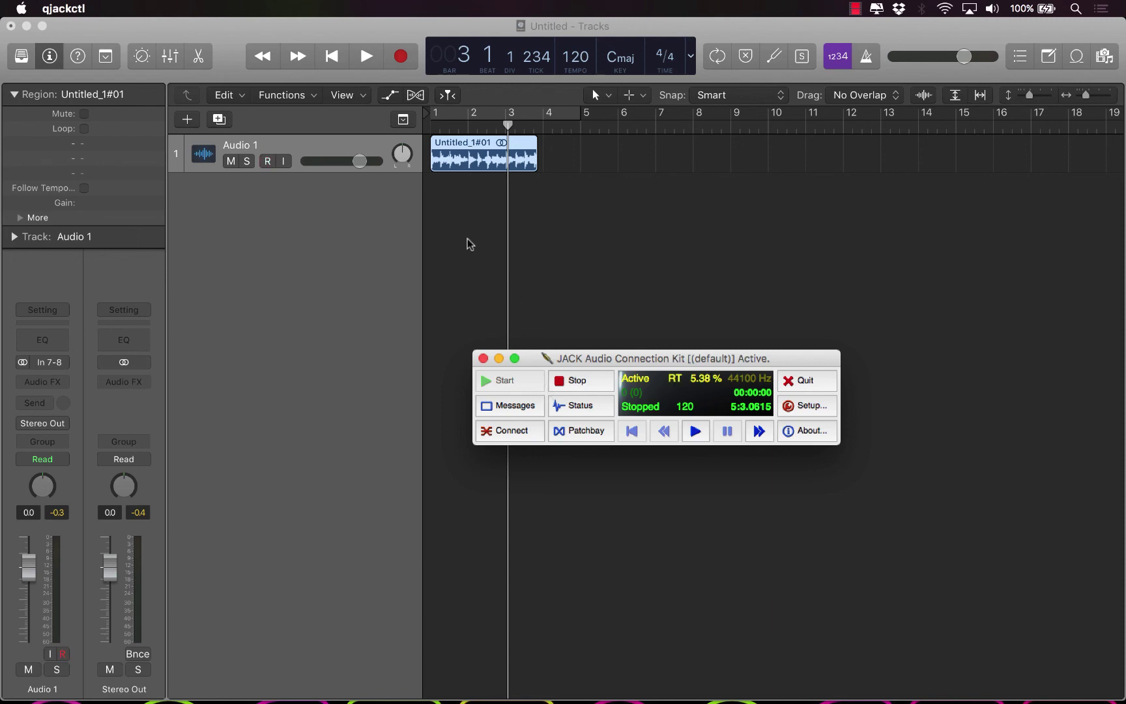
Step: Switch to Bitwig Studio to review the arrangement, then go to the desktop with the JackPilot window
{"action": "key", "text": "ctrl+Left"}
{"action": "key", "text": "ctrl+Left"}
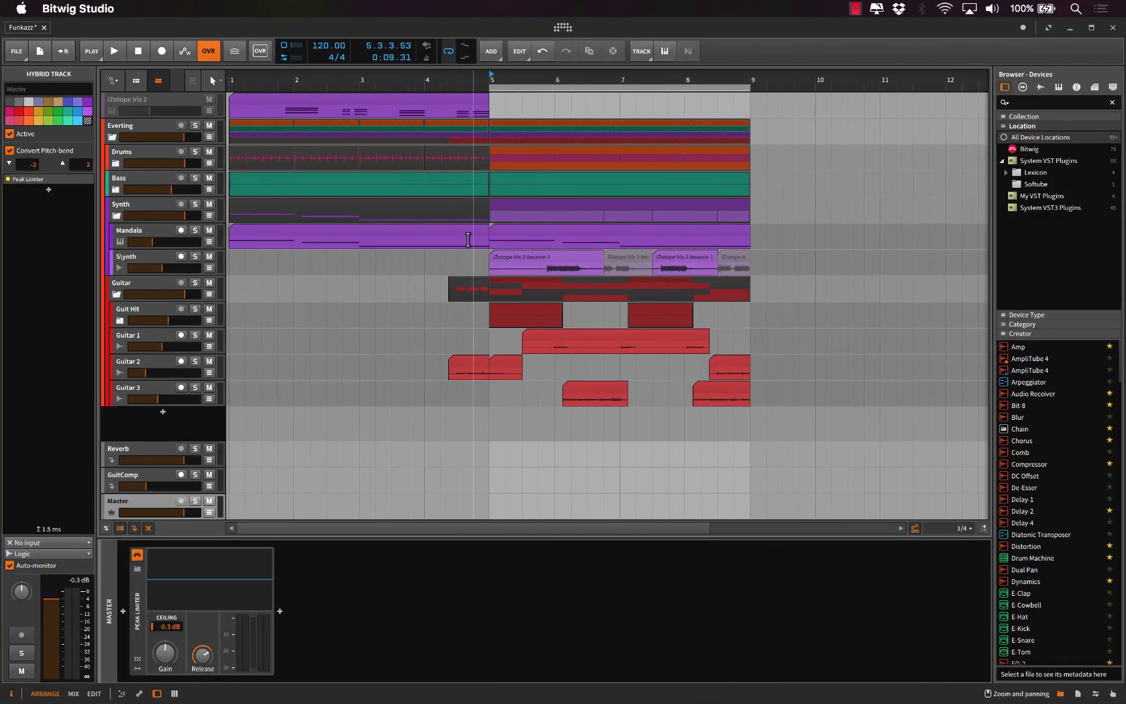
{"action": "mouse_move", "coordinate": [715, 698]}
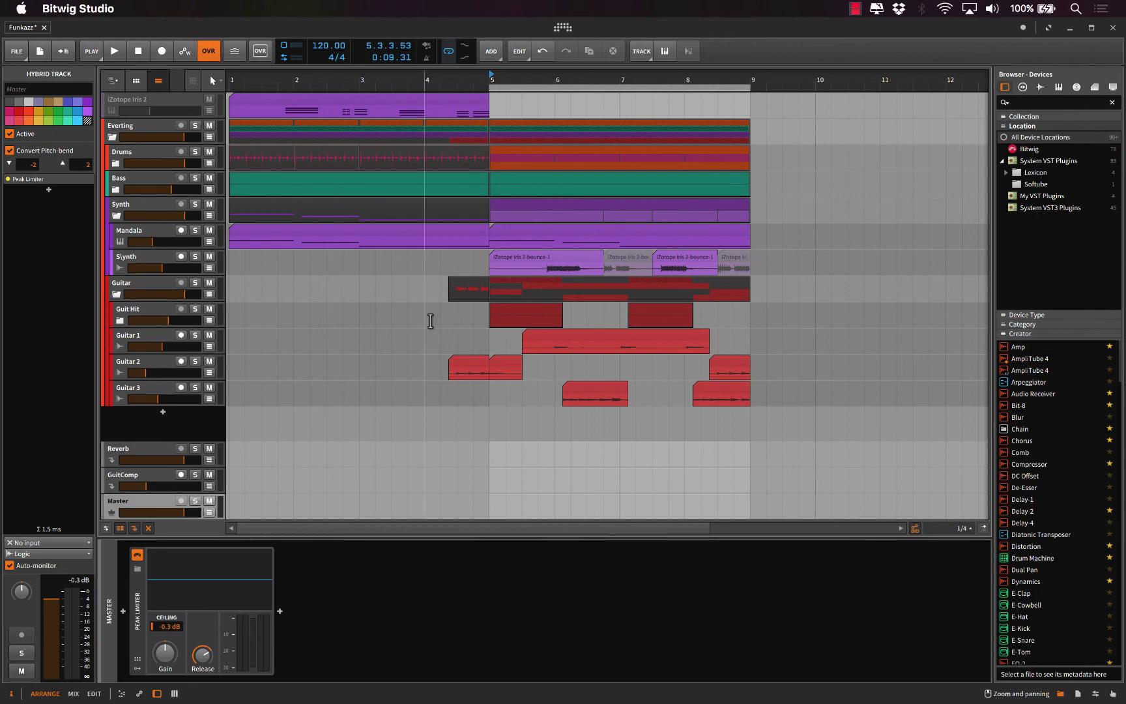
{"action": "key", "text": "ctrl+Right"}
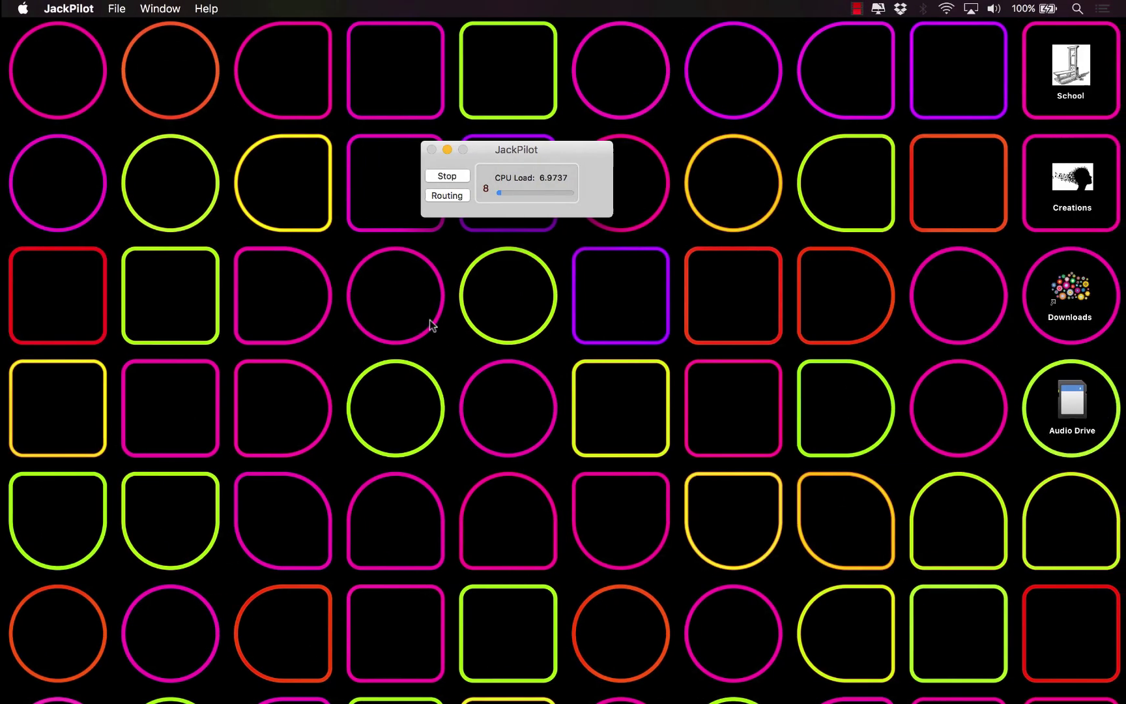